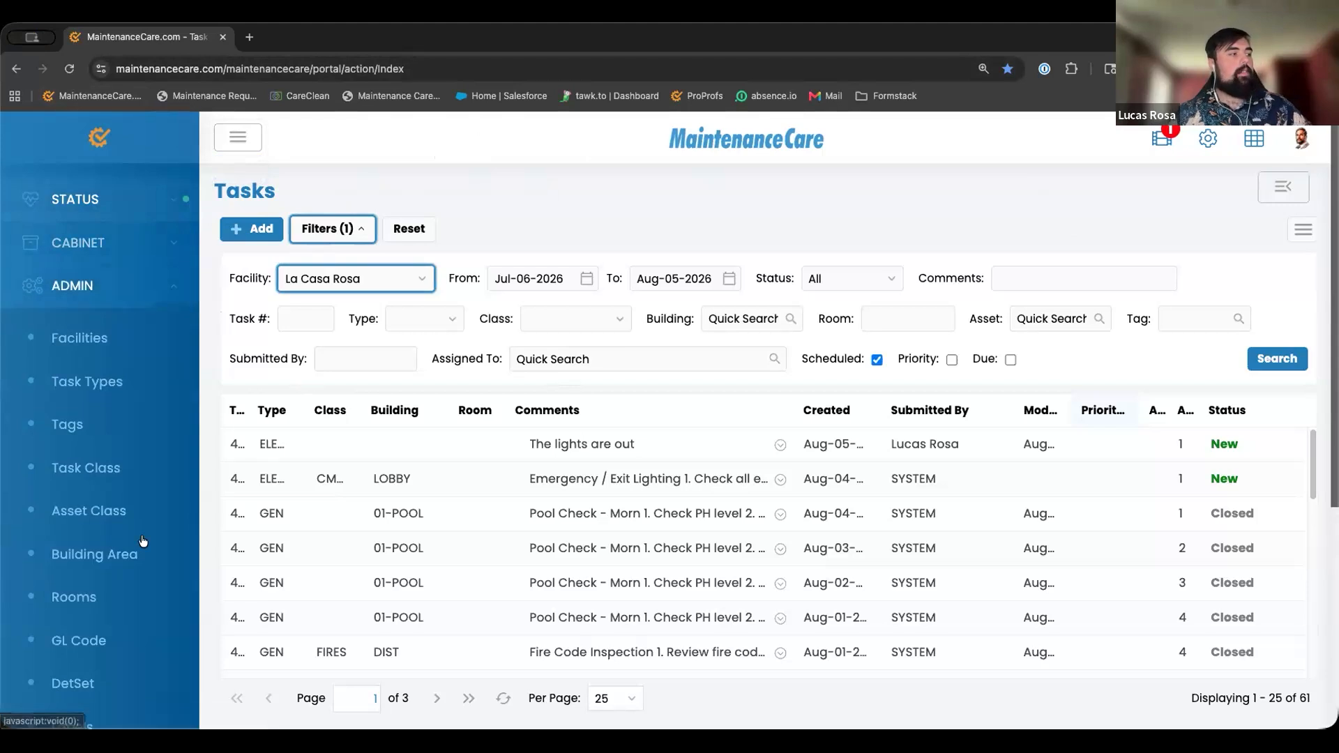
- Open the Labels settings in the Admin section
scroll(135, 551, "down", 1)
scroll(135, 549, "down", 5)
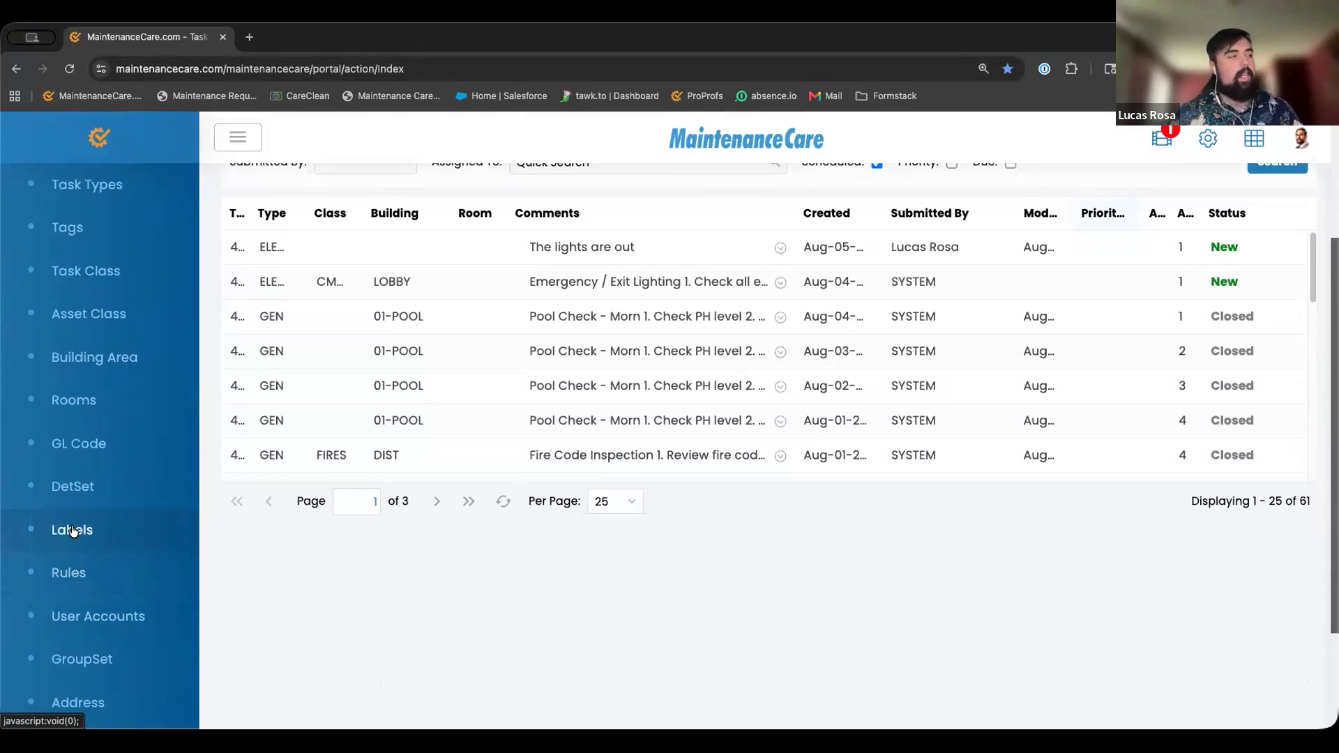
left_click(128, 534)
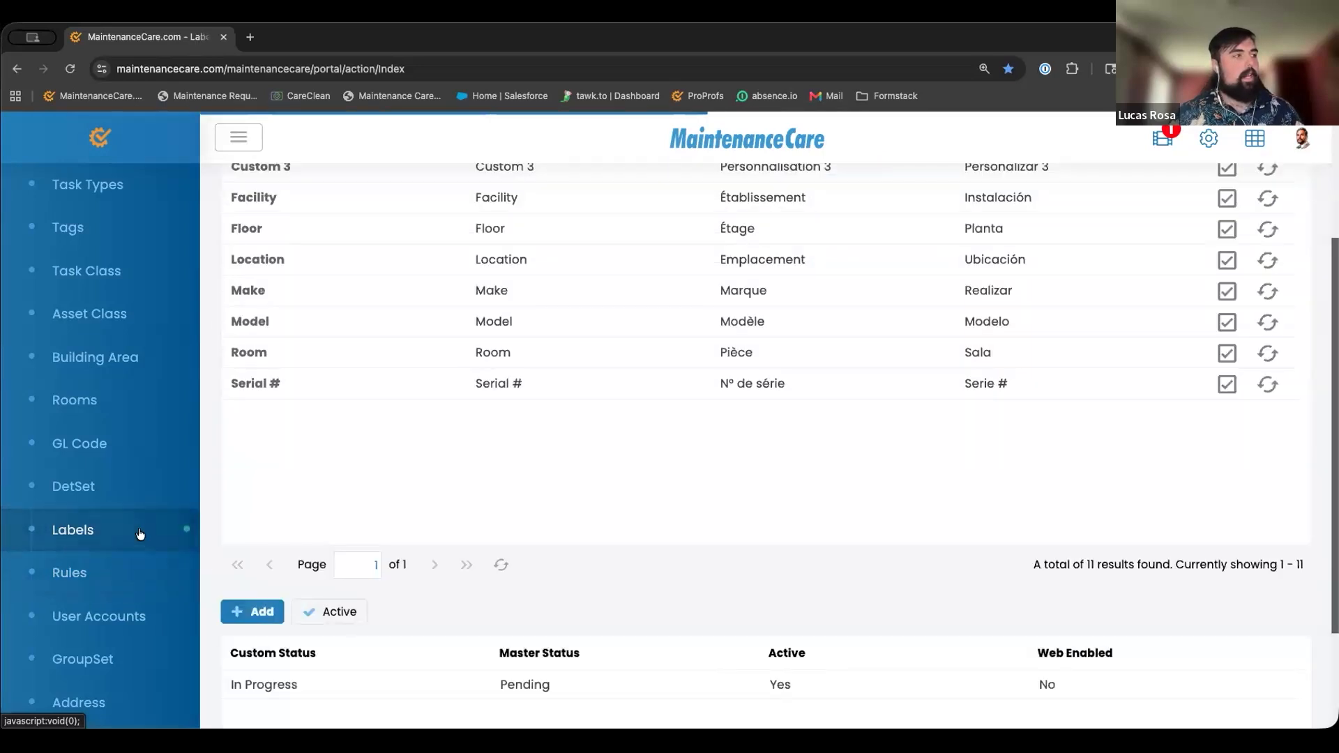
- Save "Replaced" as the English label of Custom 1, and restore that row's default labels
scroll(326, 491, "up", 1)
scroll(327, 492, "up", 2)
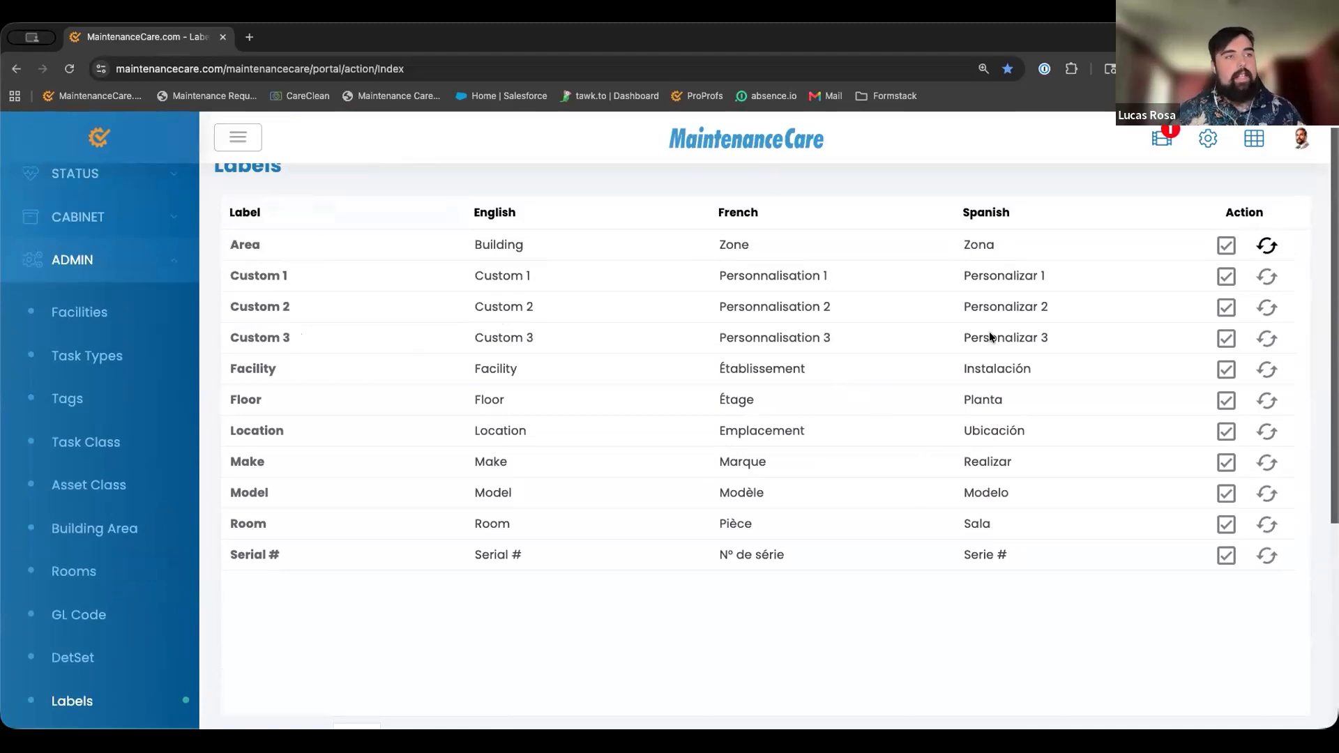
left_click(516, 279)
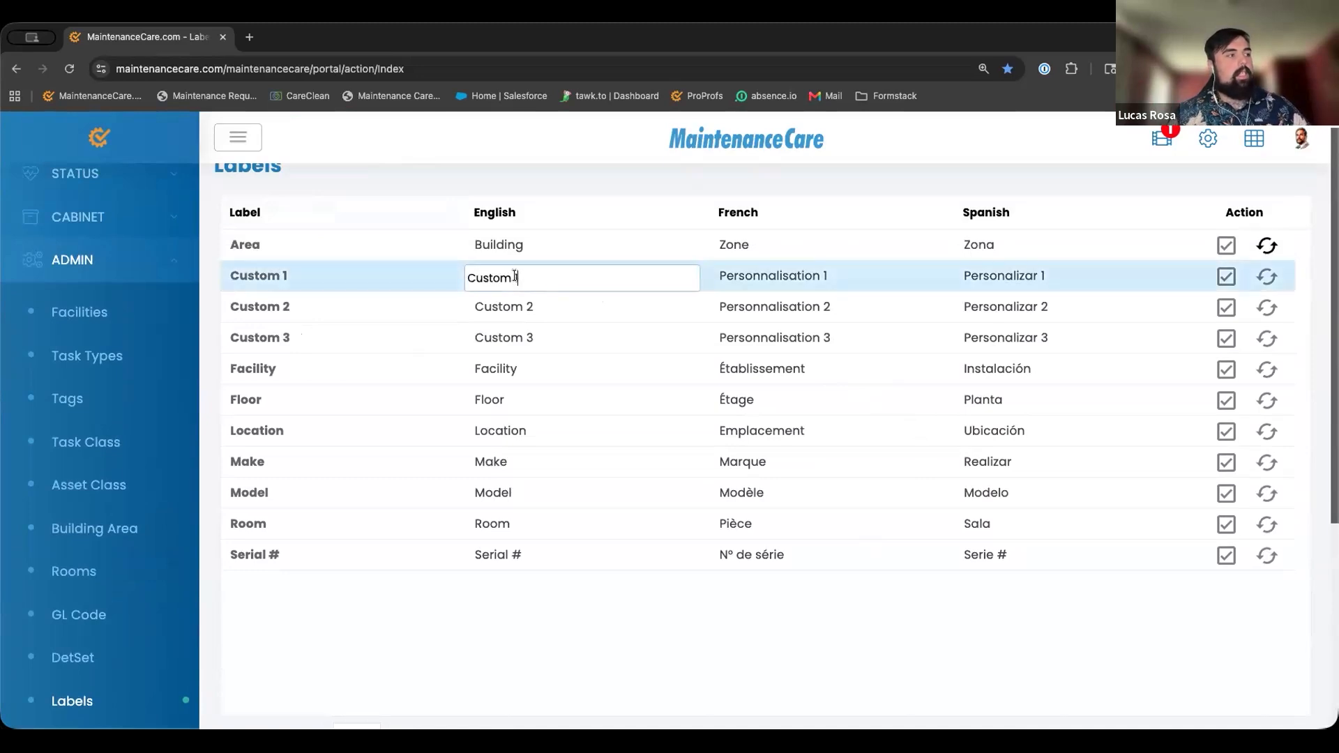
left_click_drag(526, 277, 447, 269)
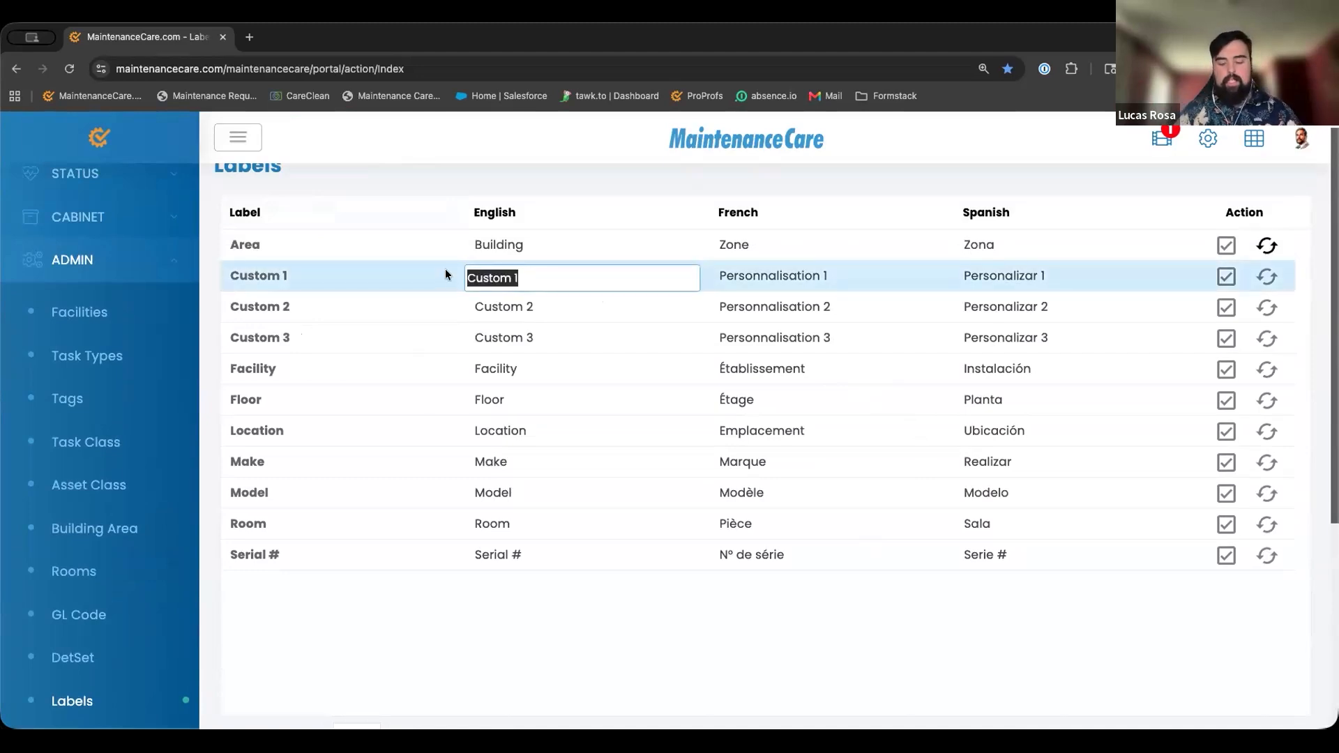
key("BackSpace")
key("Caps_Lock")
type("Re")
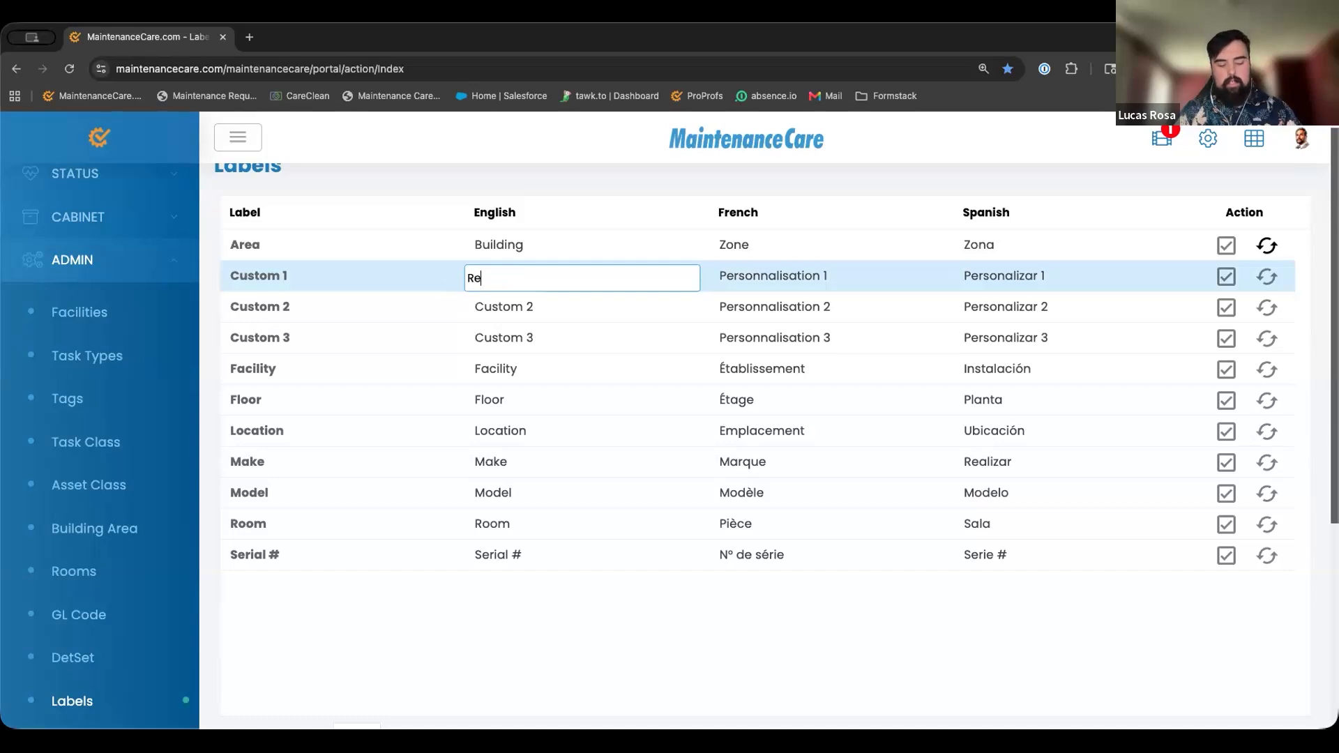
type("placed")
key("Return")
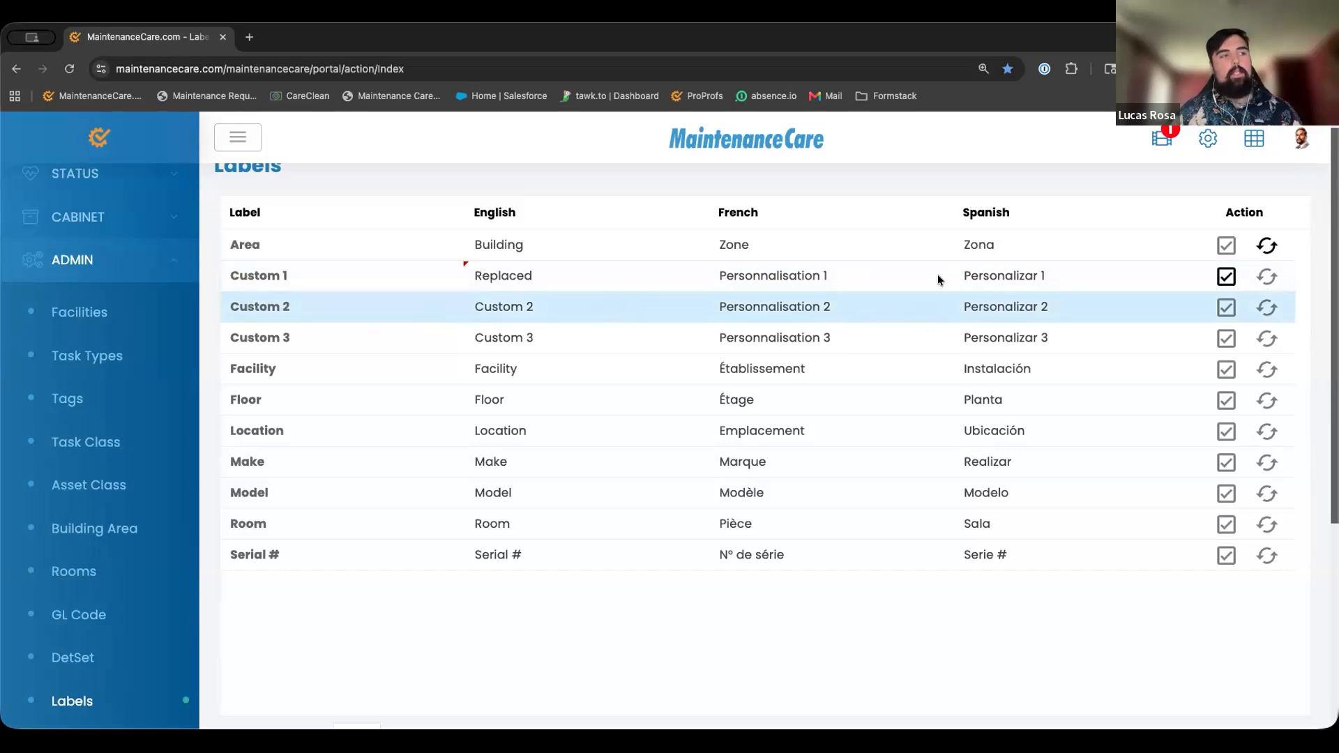
left_click(1226, 277)
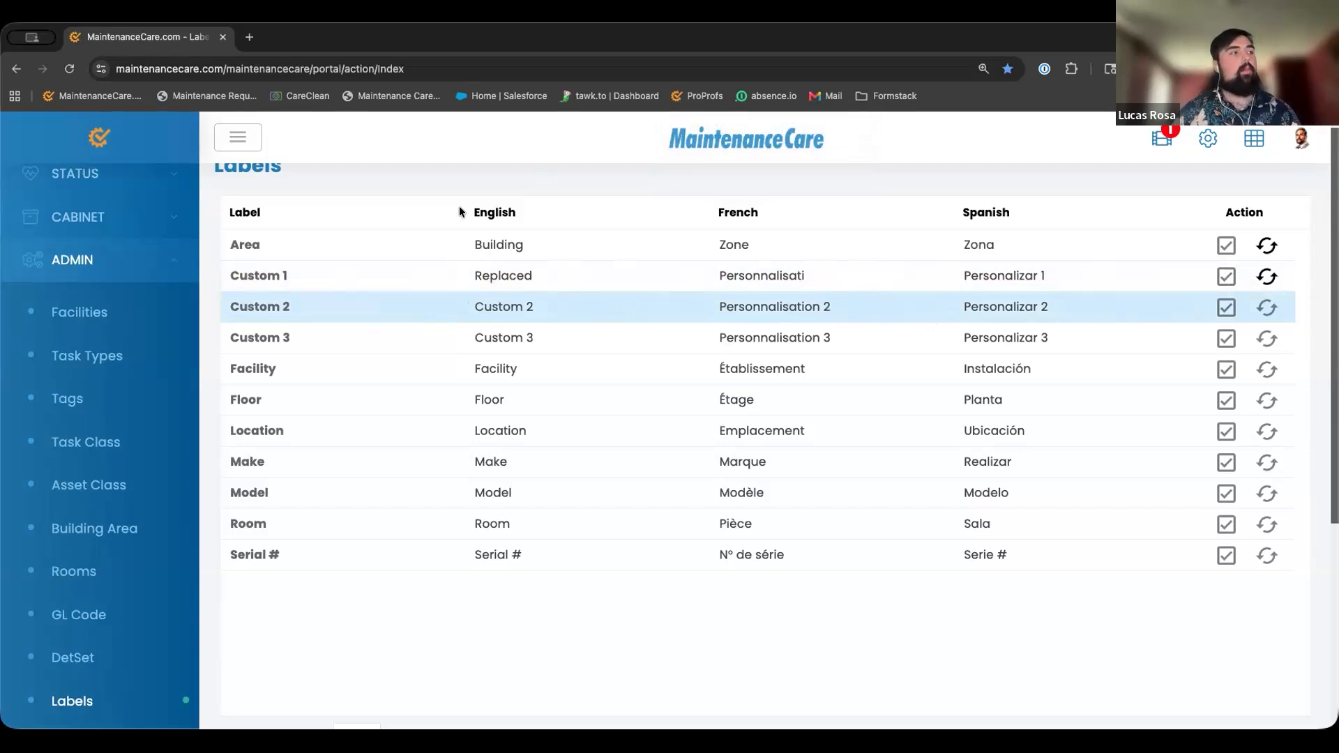
left_click(1266, 278)
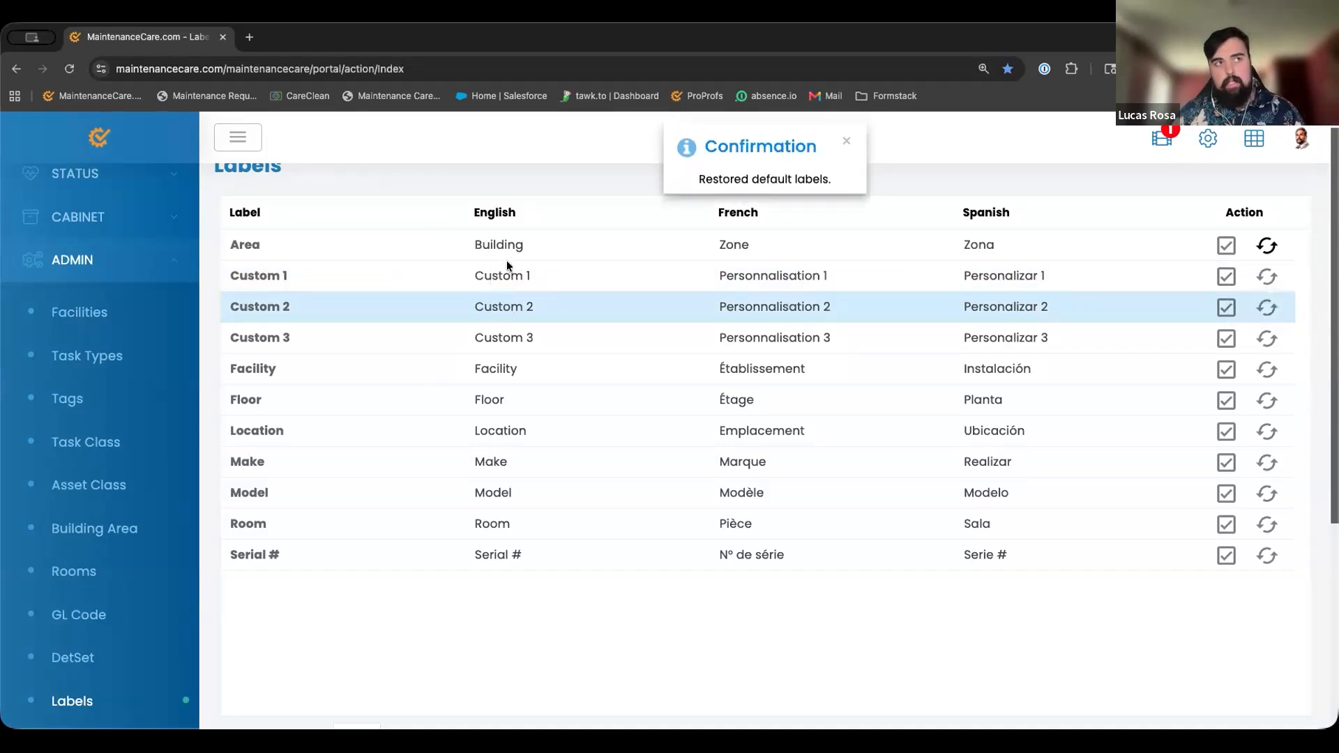
- Open the Assets list in the Cabinet section and filter it to the La Casa Rosa facility
scroll(202, 311, "up", 1)
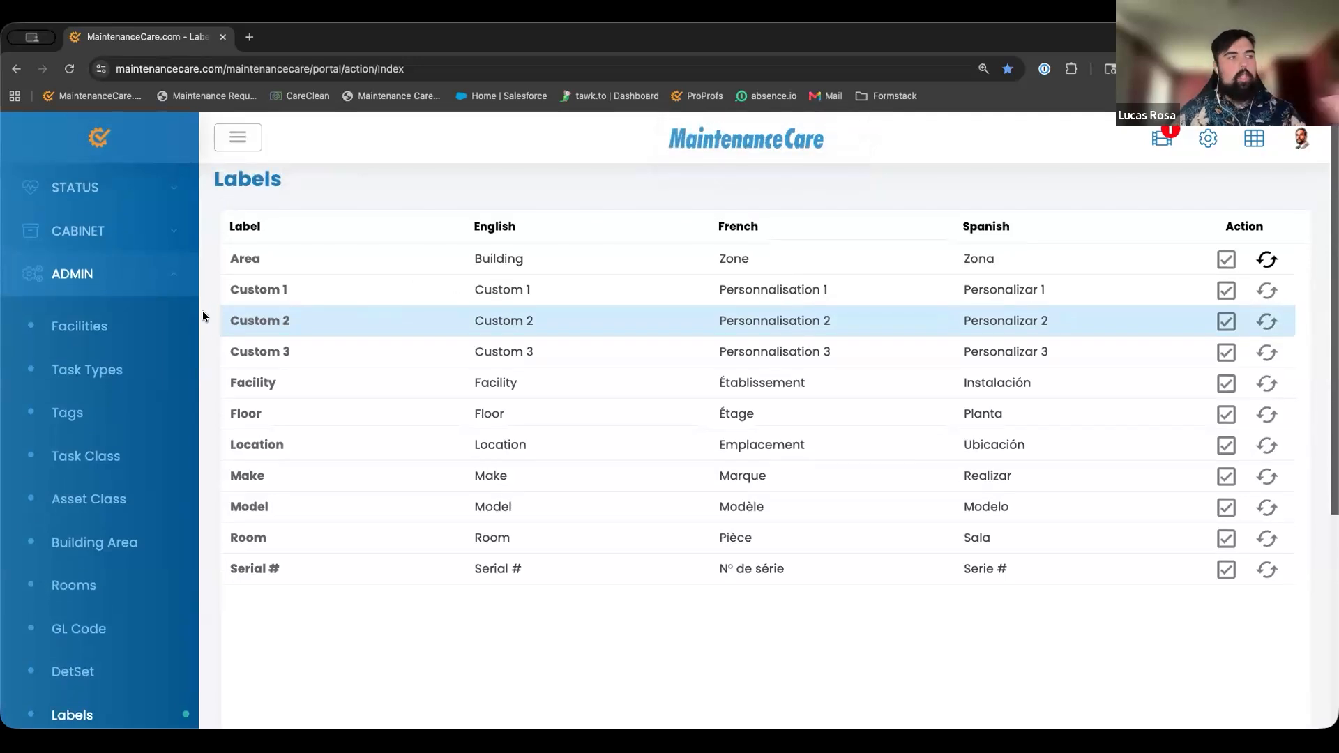
left_click(128, 248)
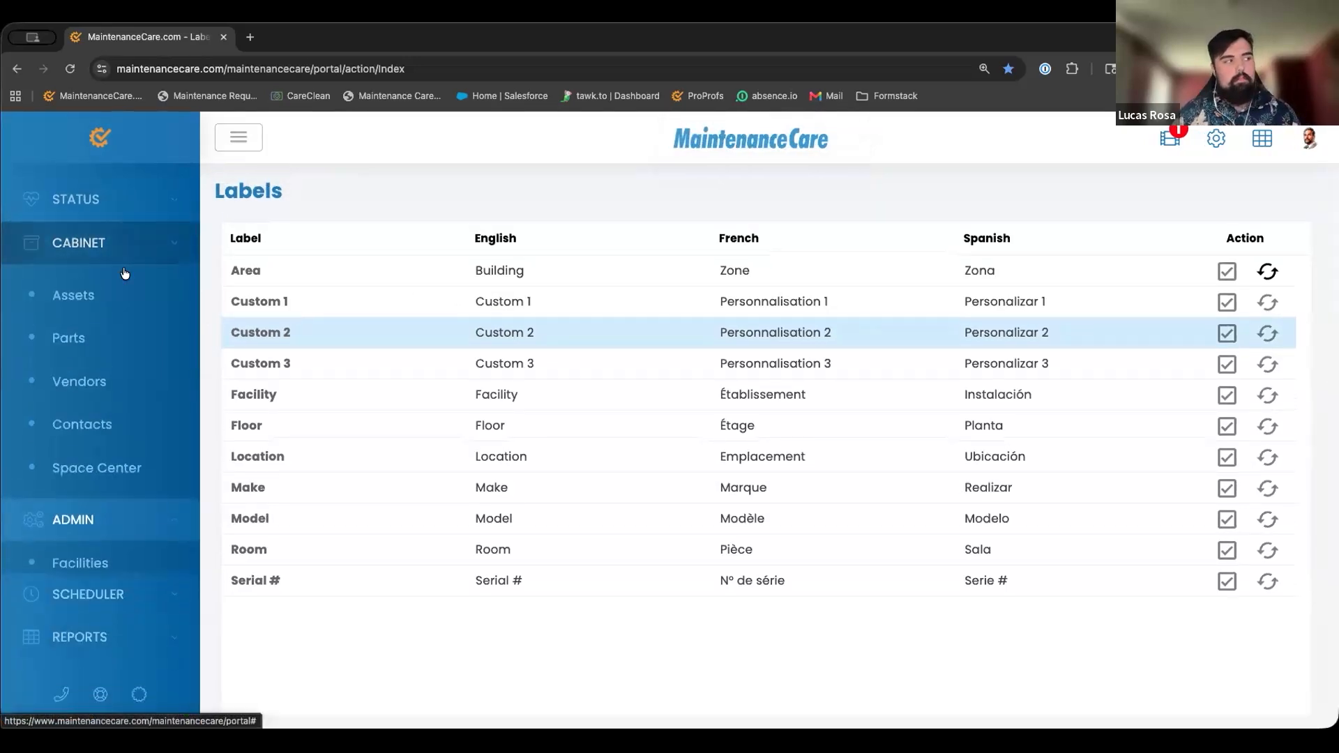
left_click(99, 295)
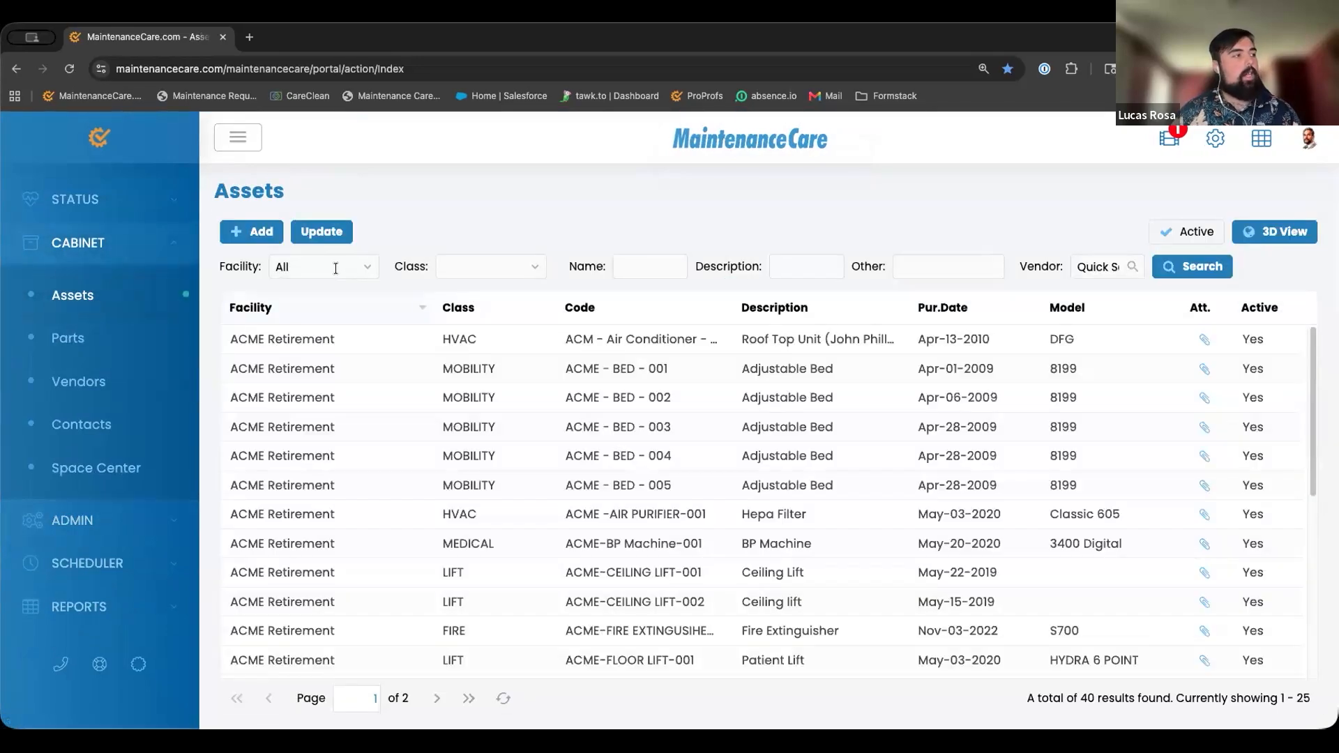
left_click(359, 268)
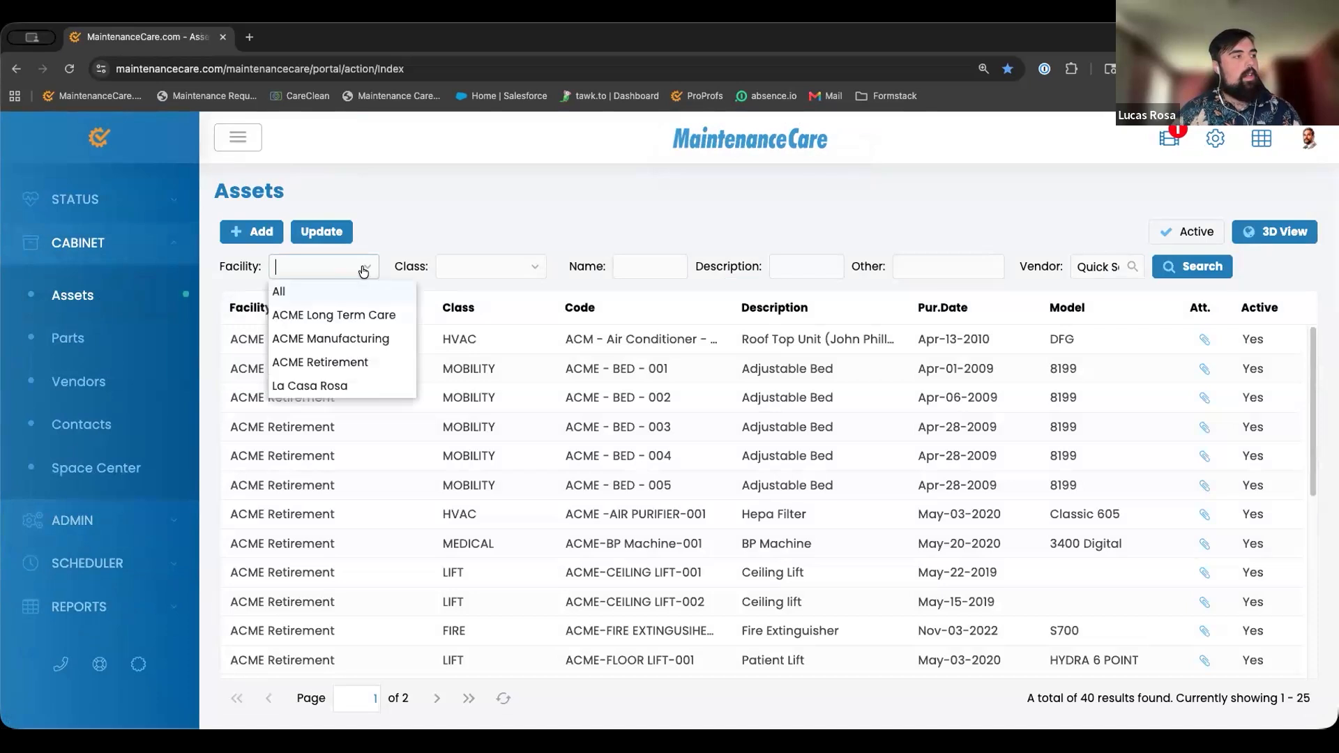
left_click(333, 388)
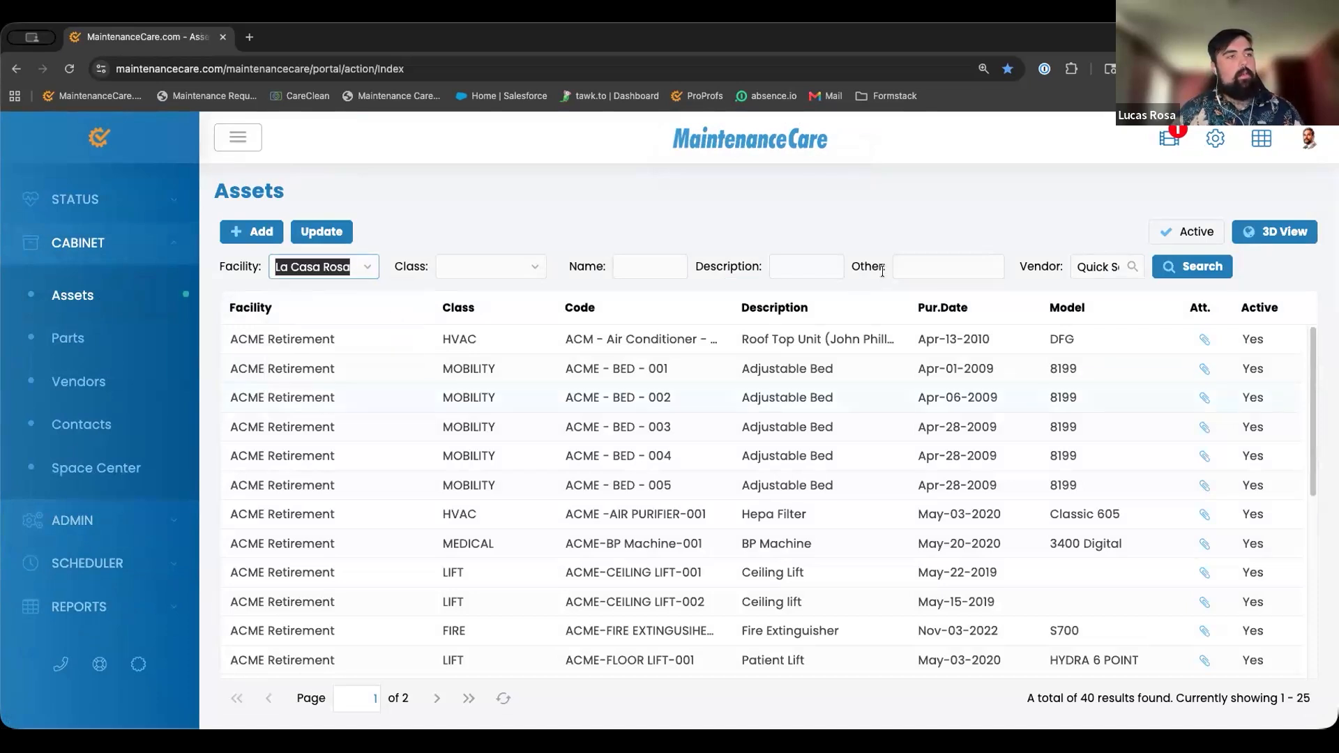
left_click(1209, 272)
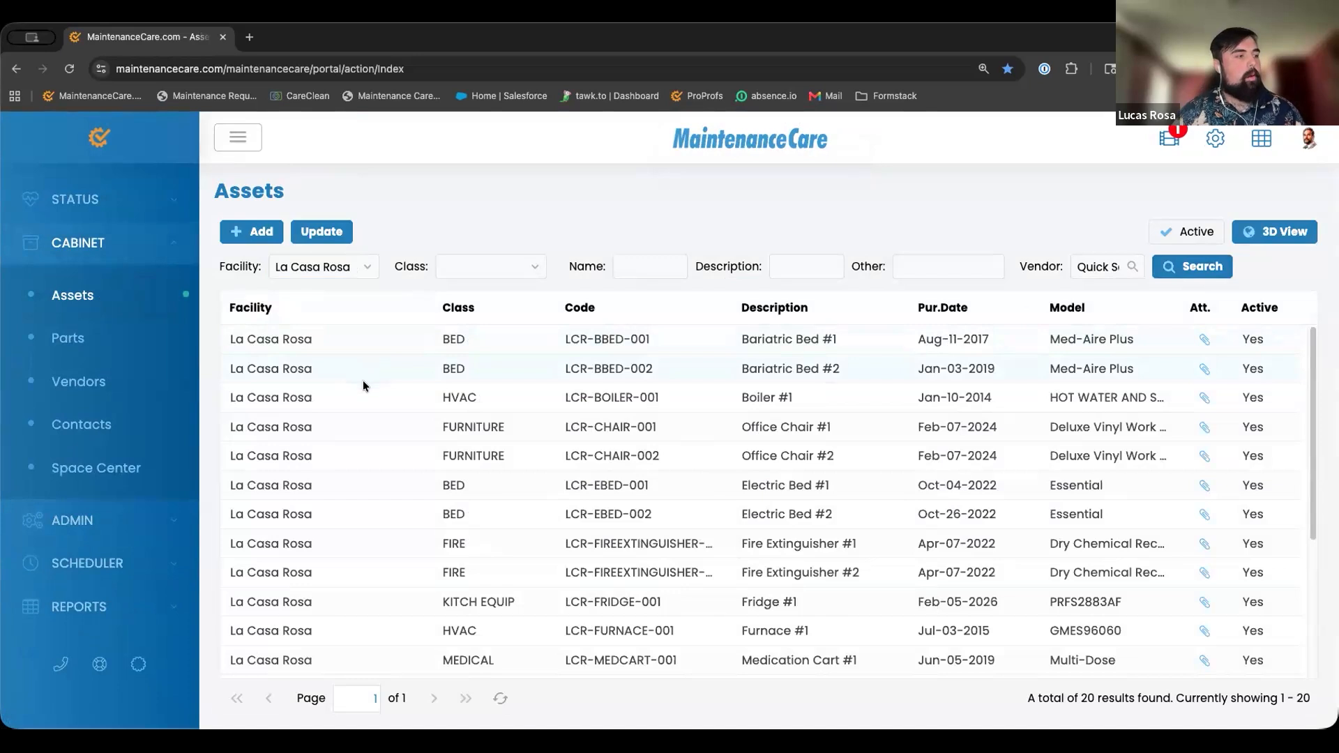
- Examine the Custom 1, Custom 2 and Custom 3 fields of asset LCR-TRUCK-001, and close its details without saving
scroll(364, 383, "down", 2)
scroll(363, 385, "down", 4)
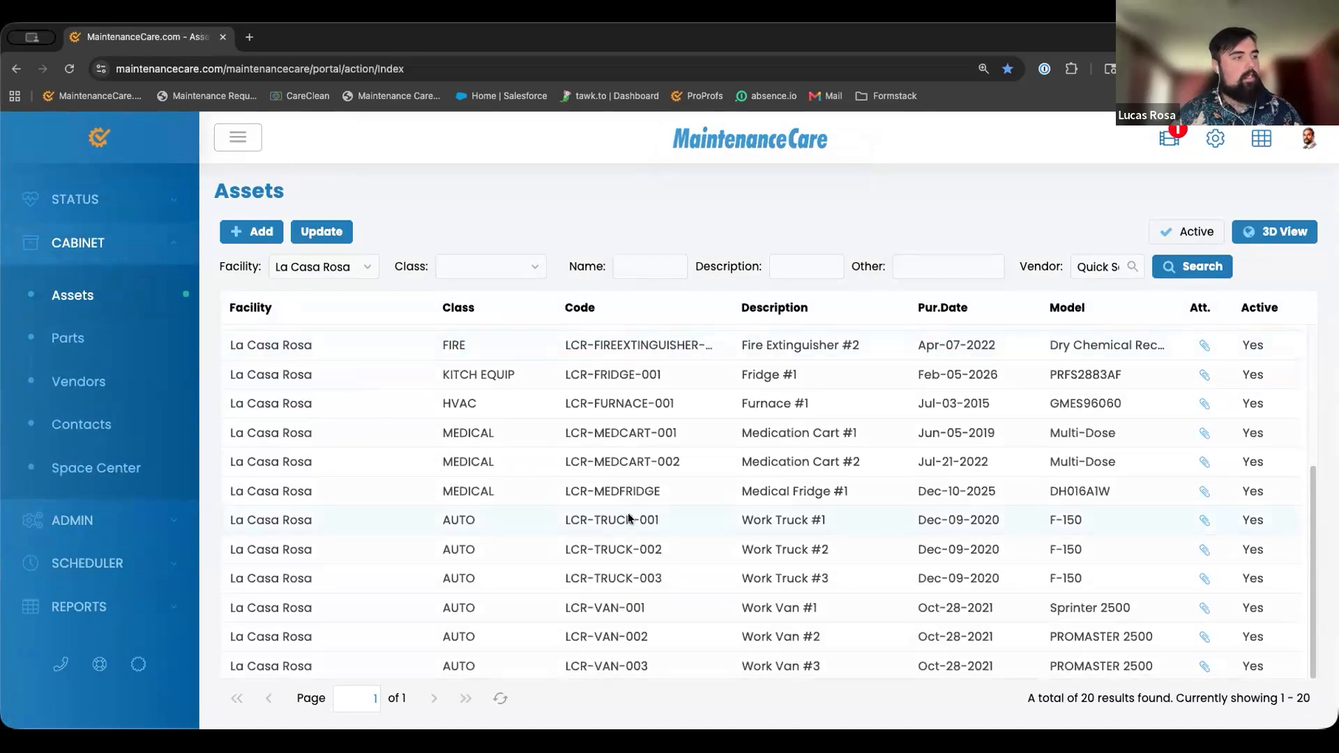
left_click(604, 526)
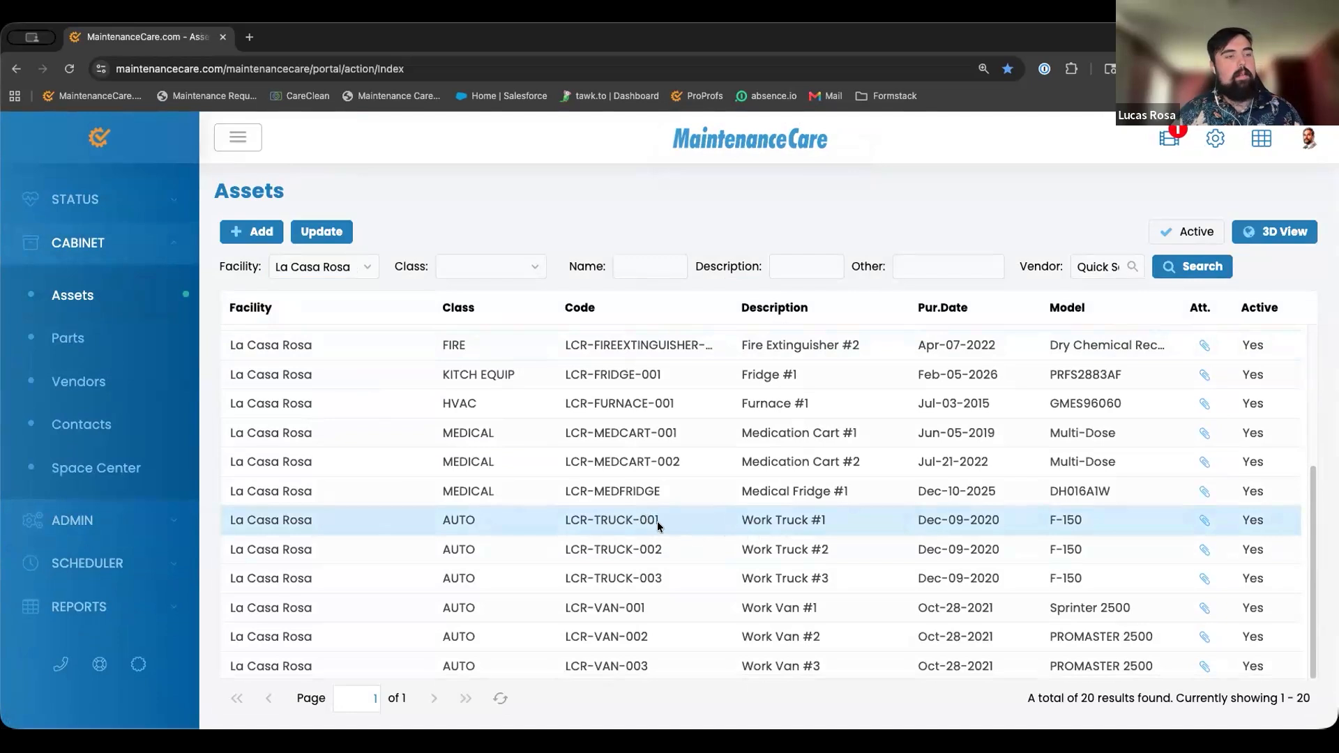
double_click(625, 522)
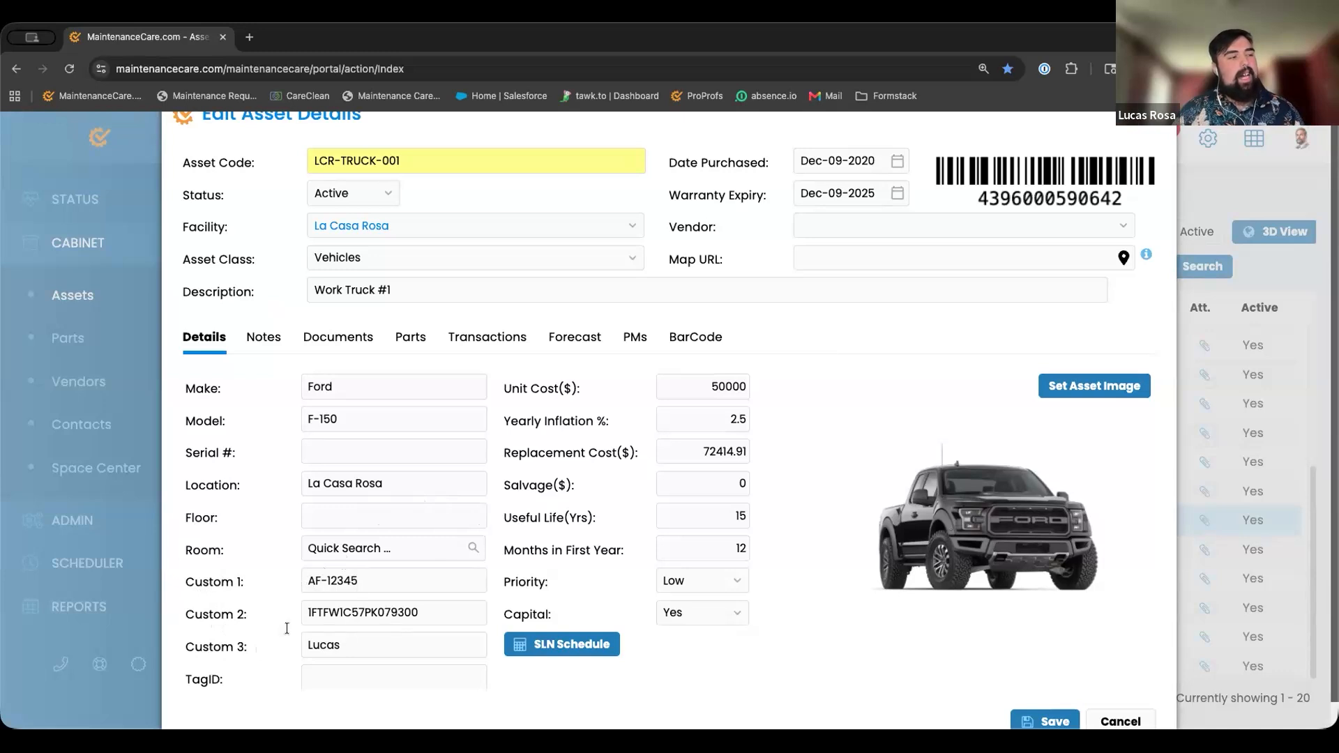
left_click_drag(359, 581, 307, 581)
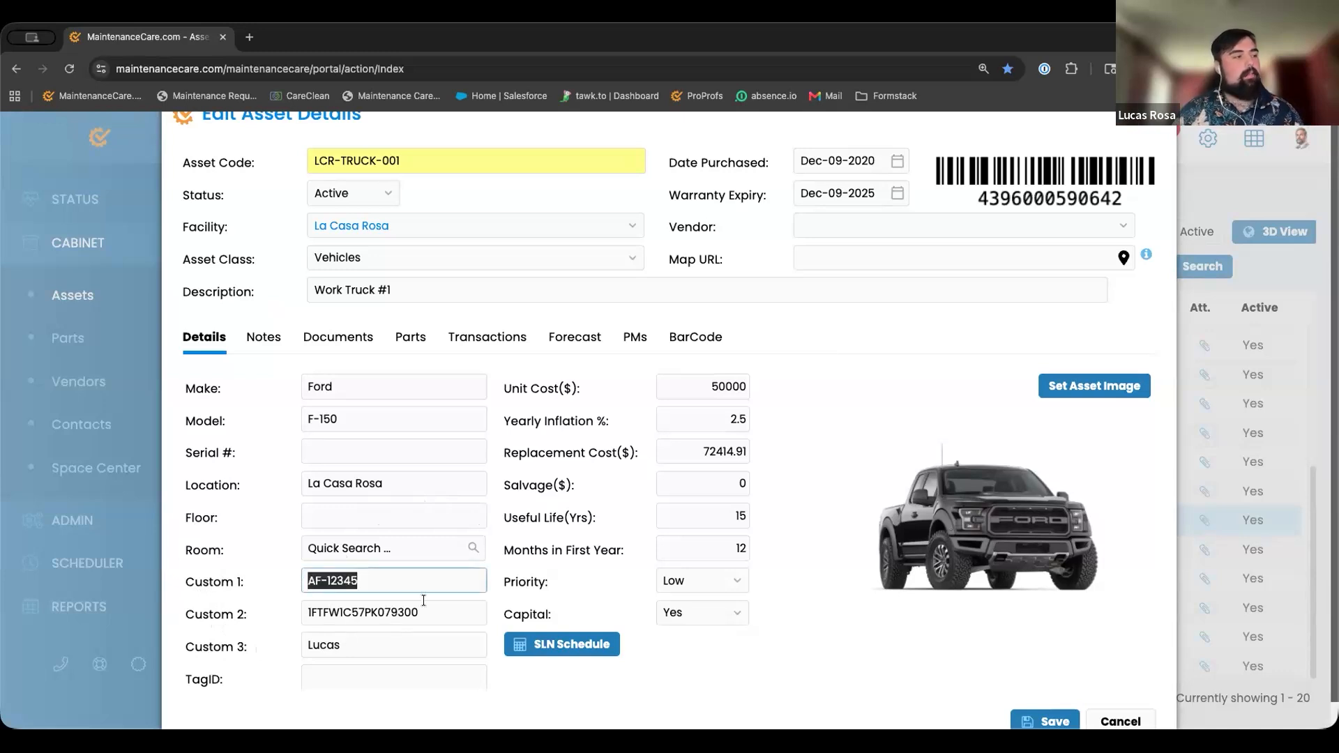
left_click_drag(426, 611, 307, 645)
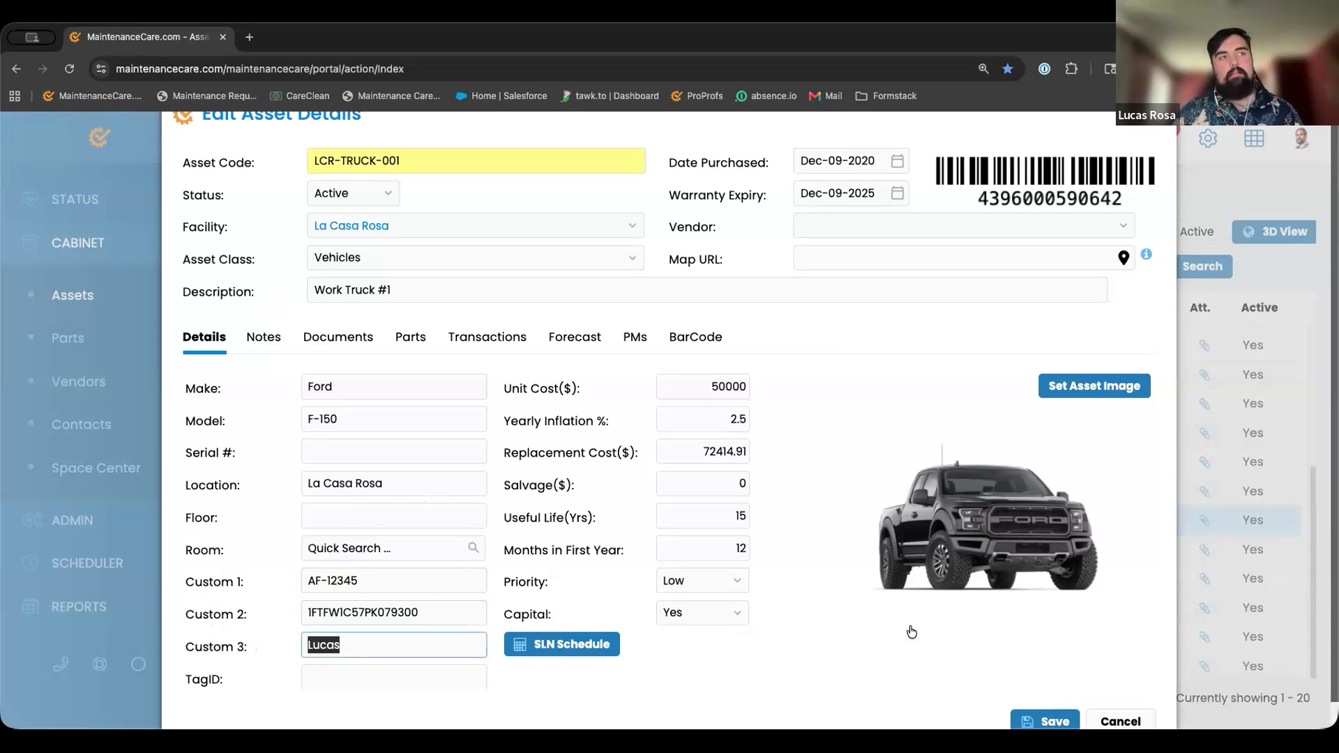
left_click(1139, 721)
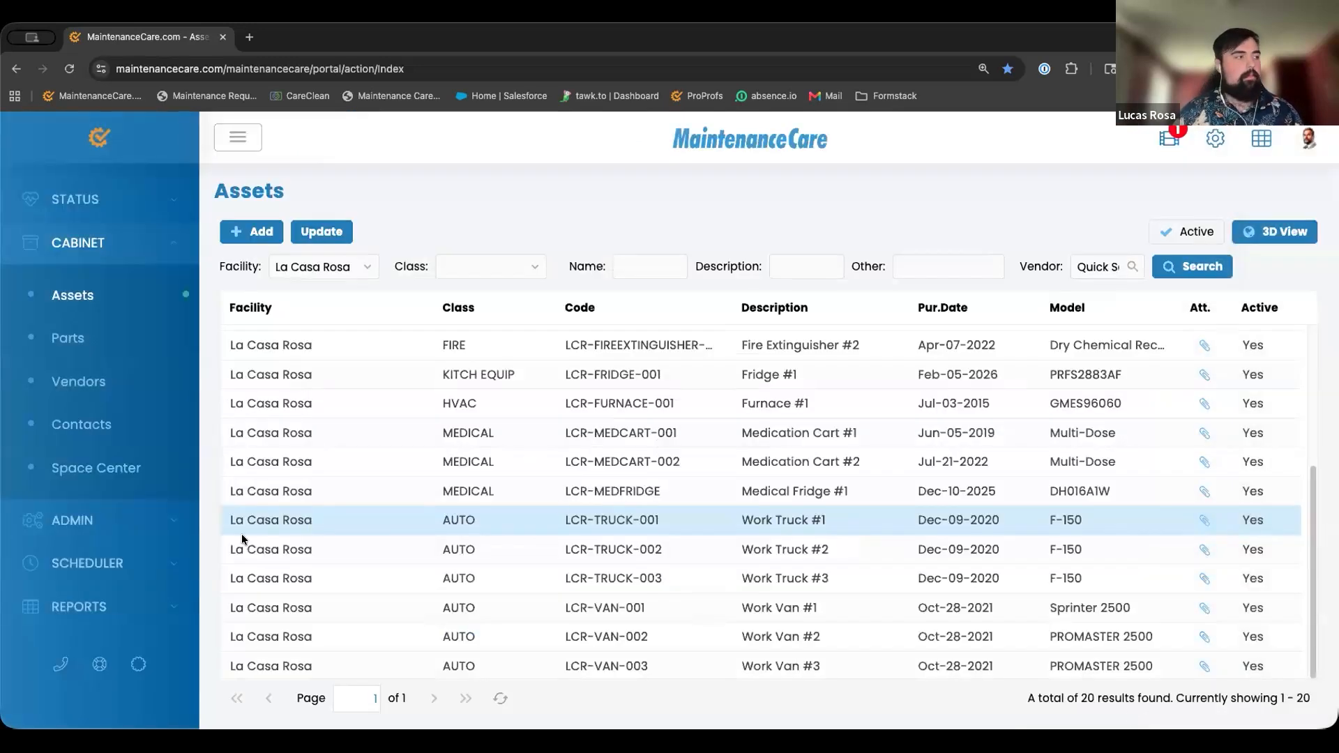
- Return to the Labels settings in the Admin section
left_click(124, 506)
scroll(126, 499, "down", 5)
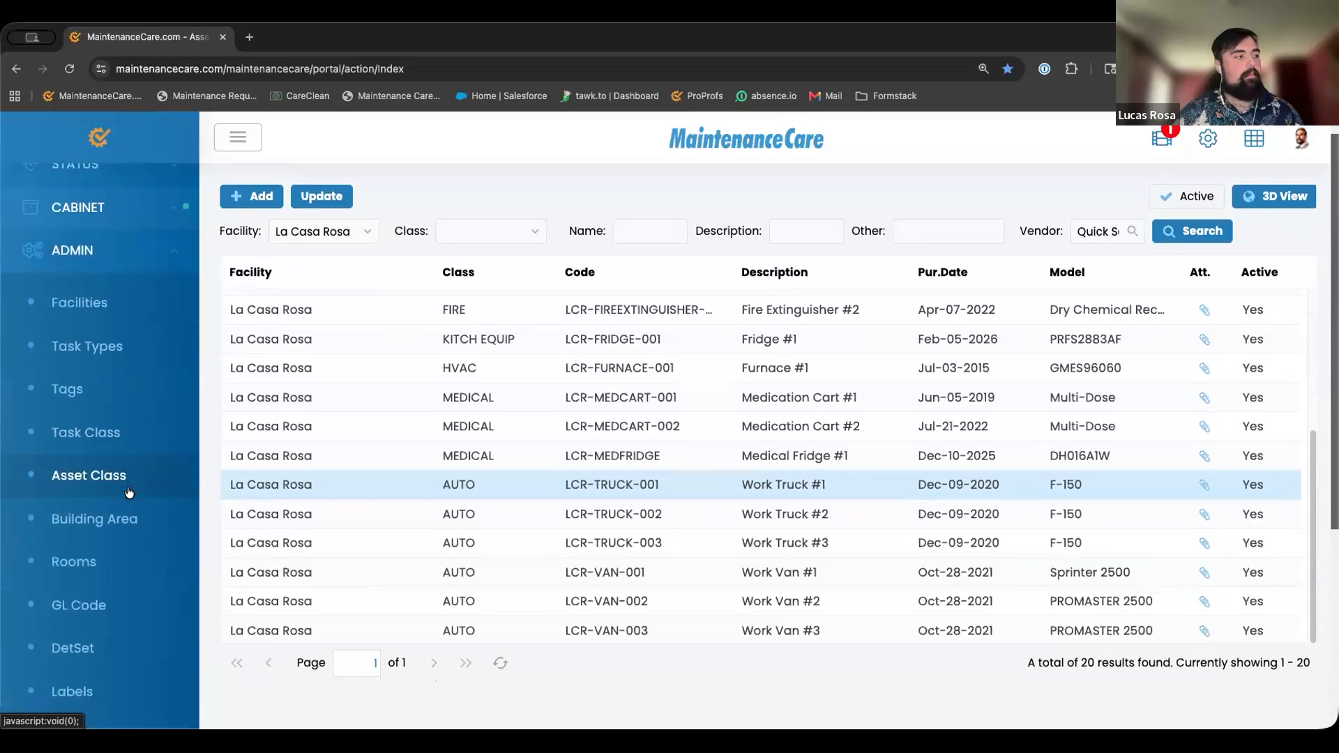
scroll(128, 493, "down", 2)
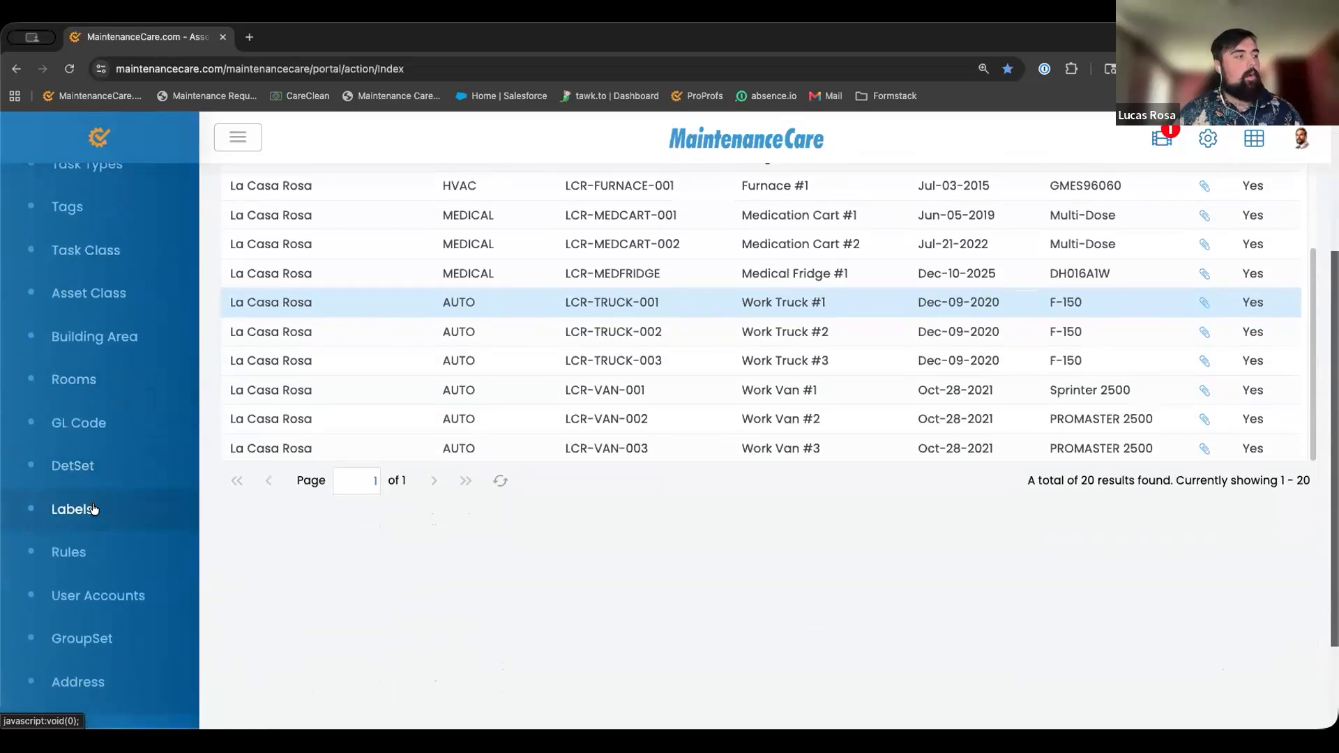
left_click(96, 509)
- Change the English label of Custom 1 to "Licence Plate"
scroll(416, 425, "up", 3)
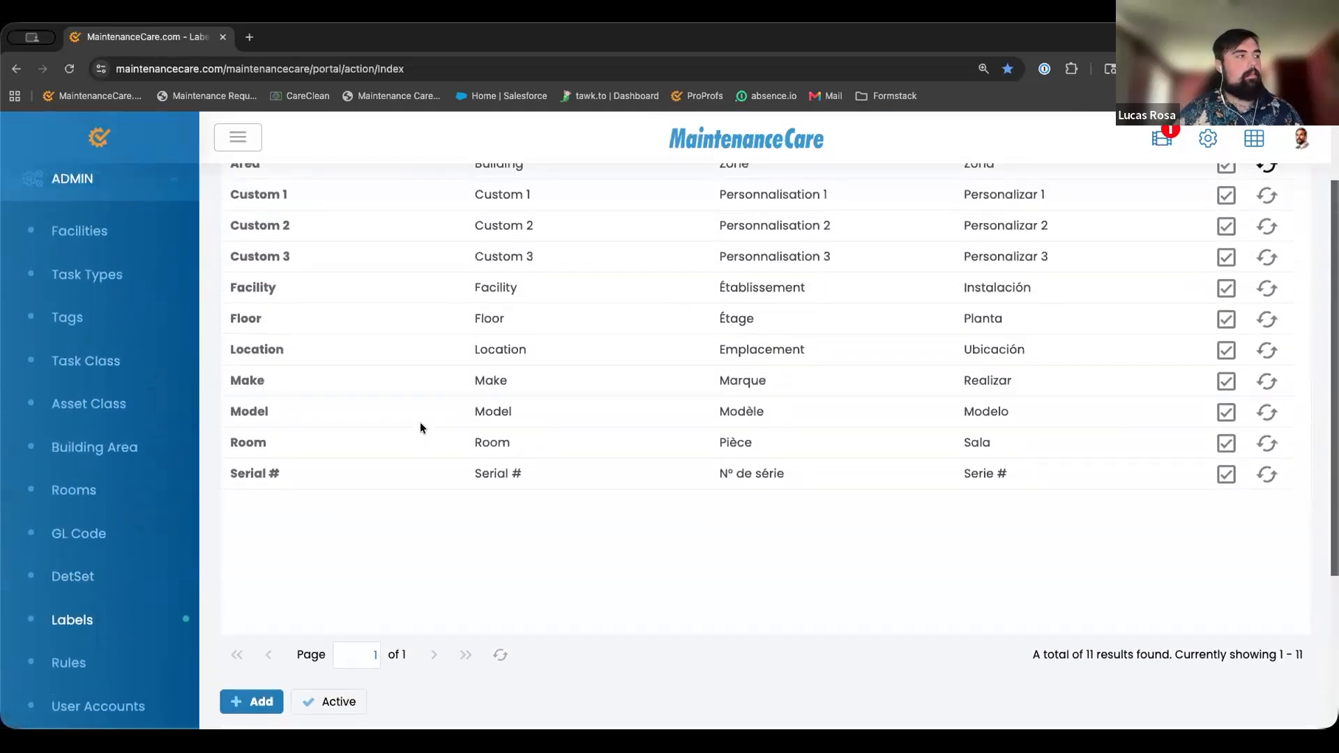
left_click(523, 250)
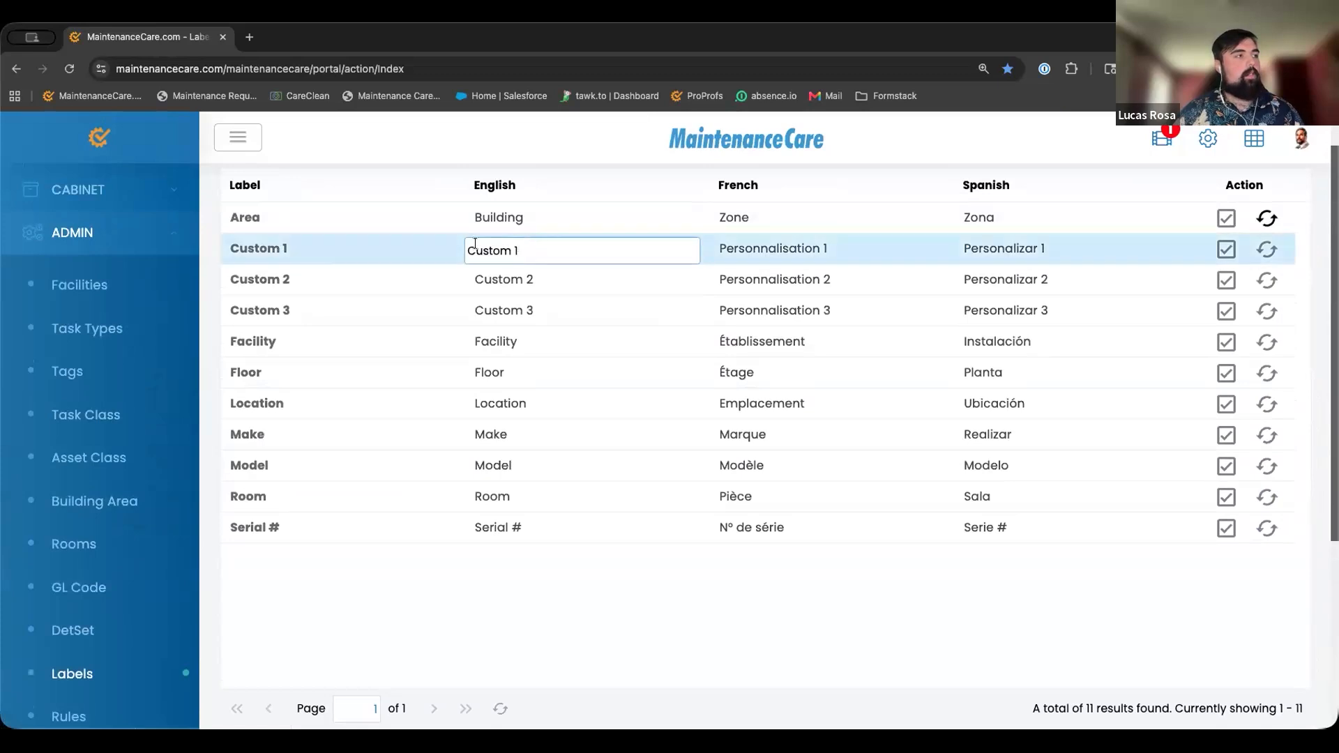
left_click_drag(520, 251, 432, 266)
type("L")
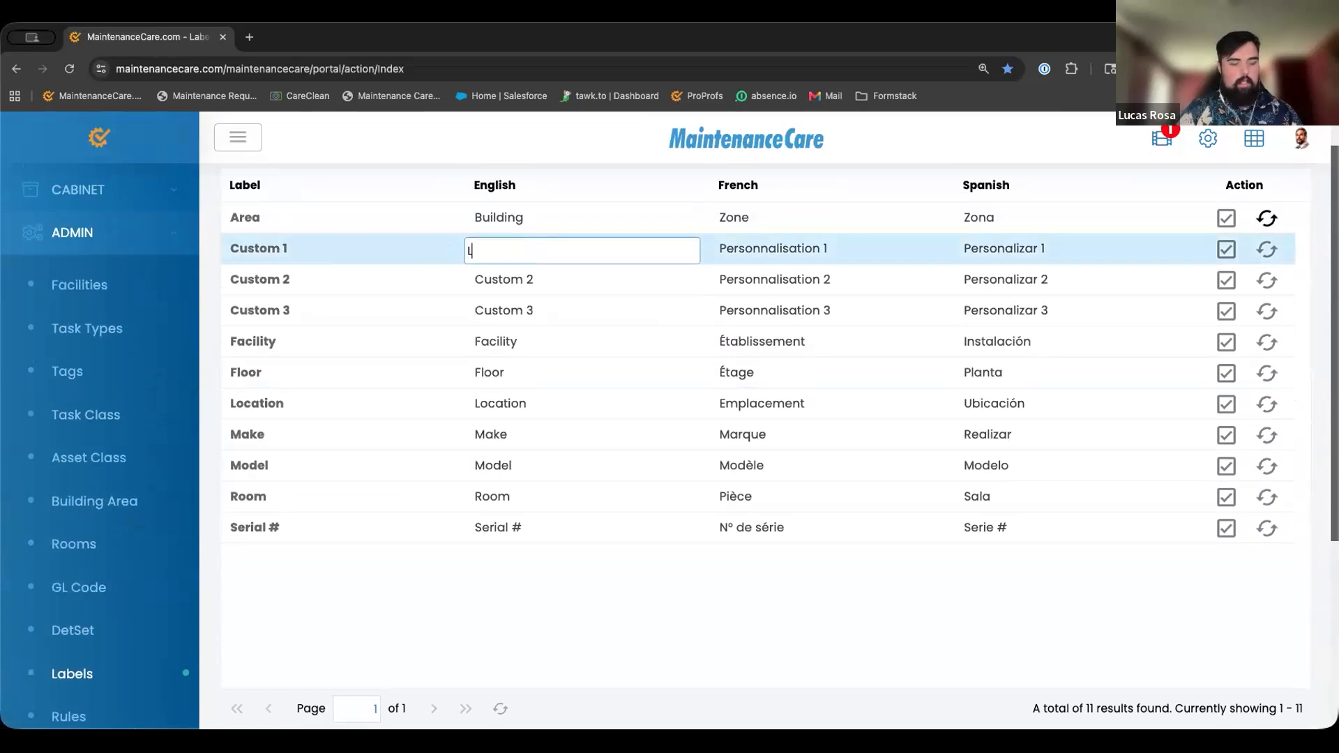
type("icence ")
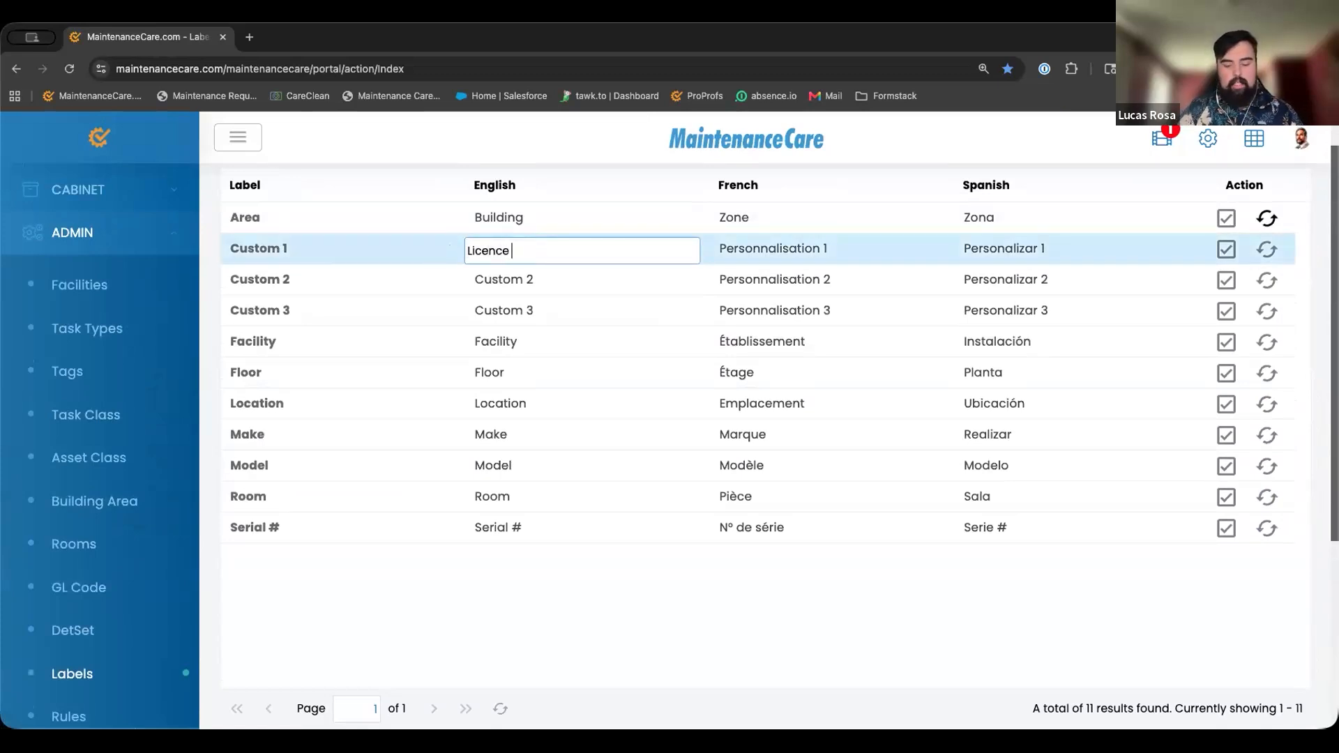
type("Palate")
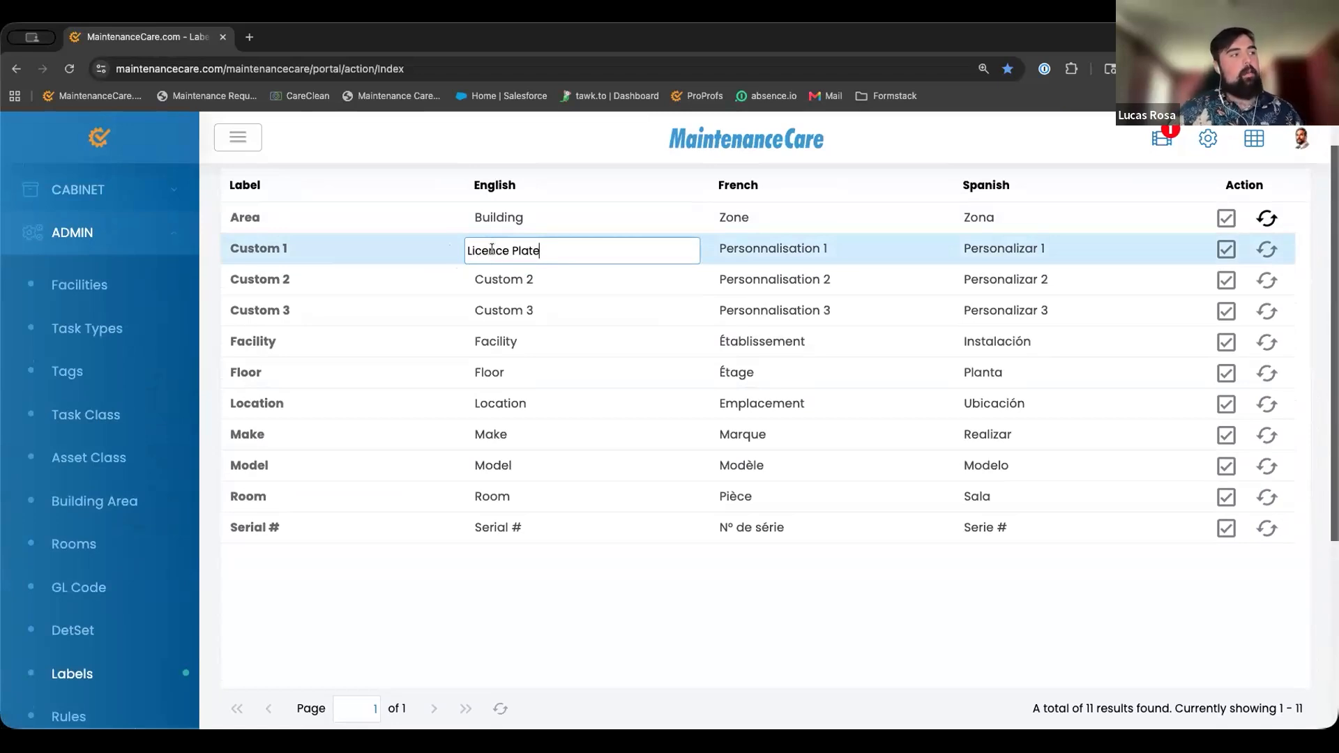
left_click(450, 278)
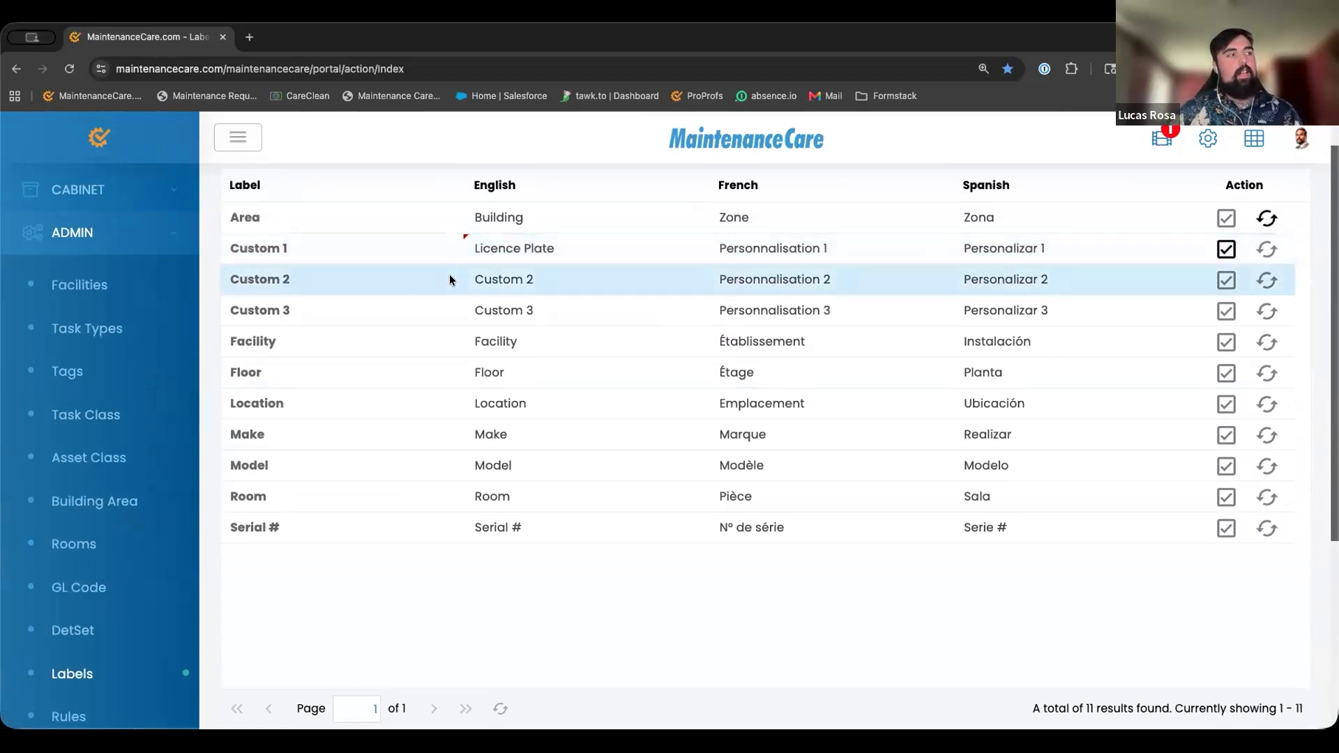
- Change the English label of Custom 2 to "VIN"
left_click(511, 283)
left_click_drag(523, 282, 406, 286)
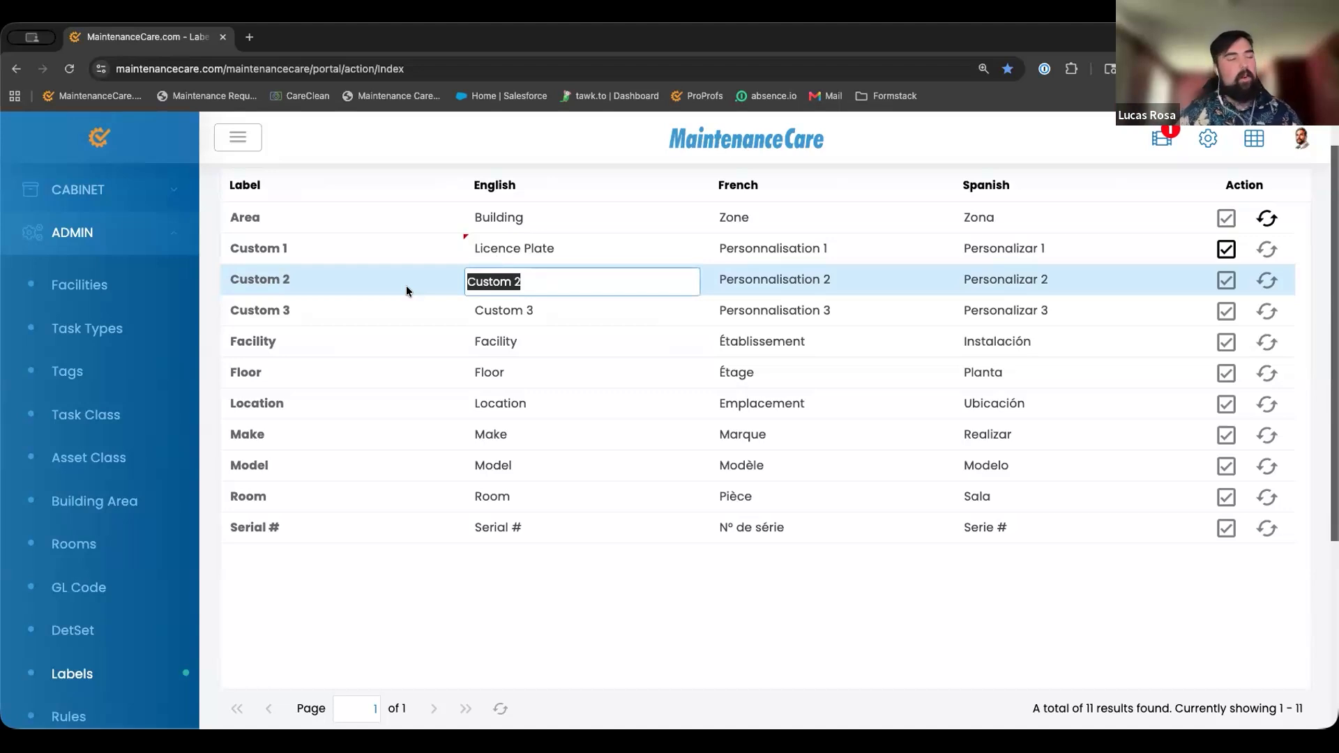
key("BackSpace")
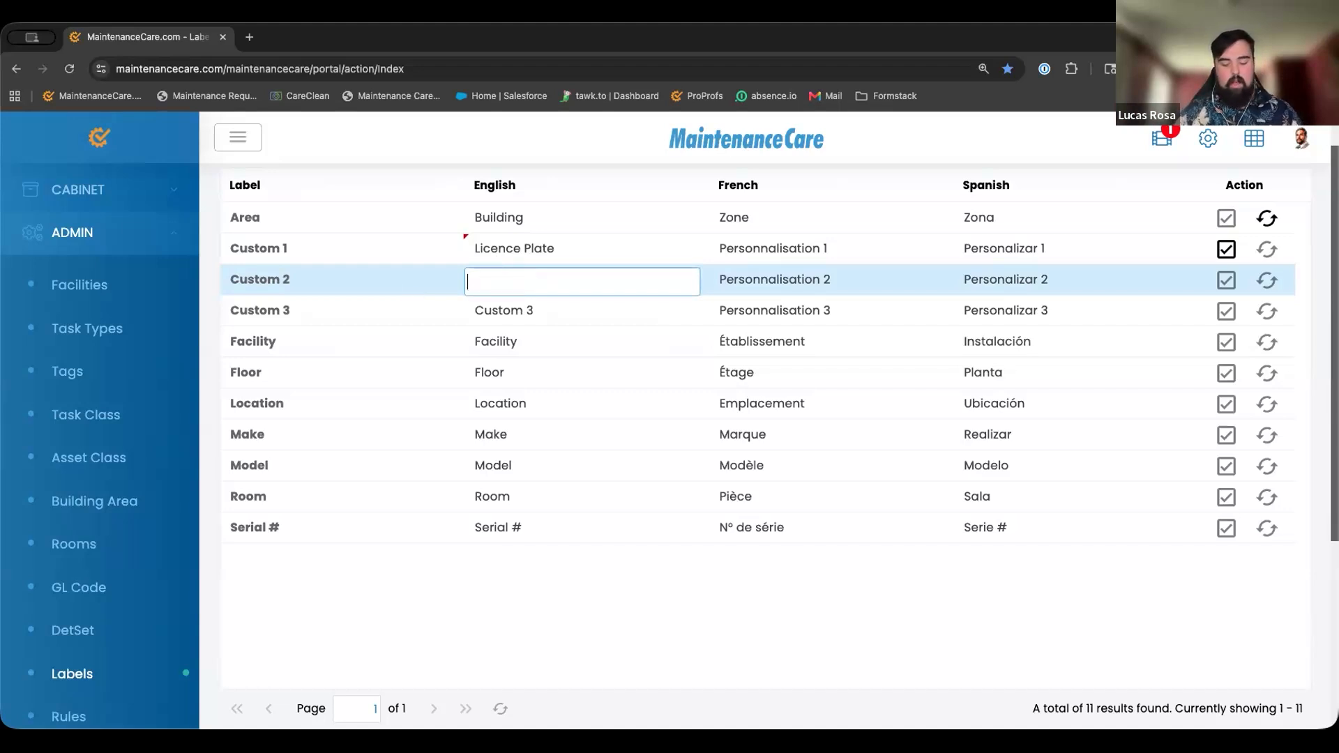
key("Caps_Lock")
type("VIN")
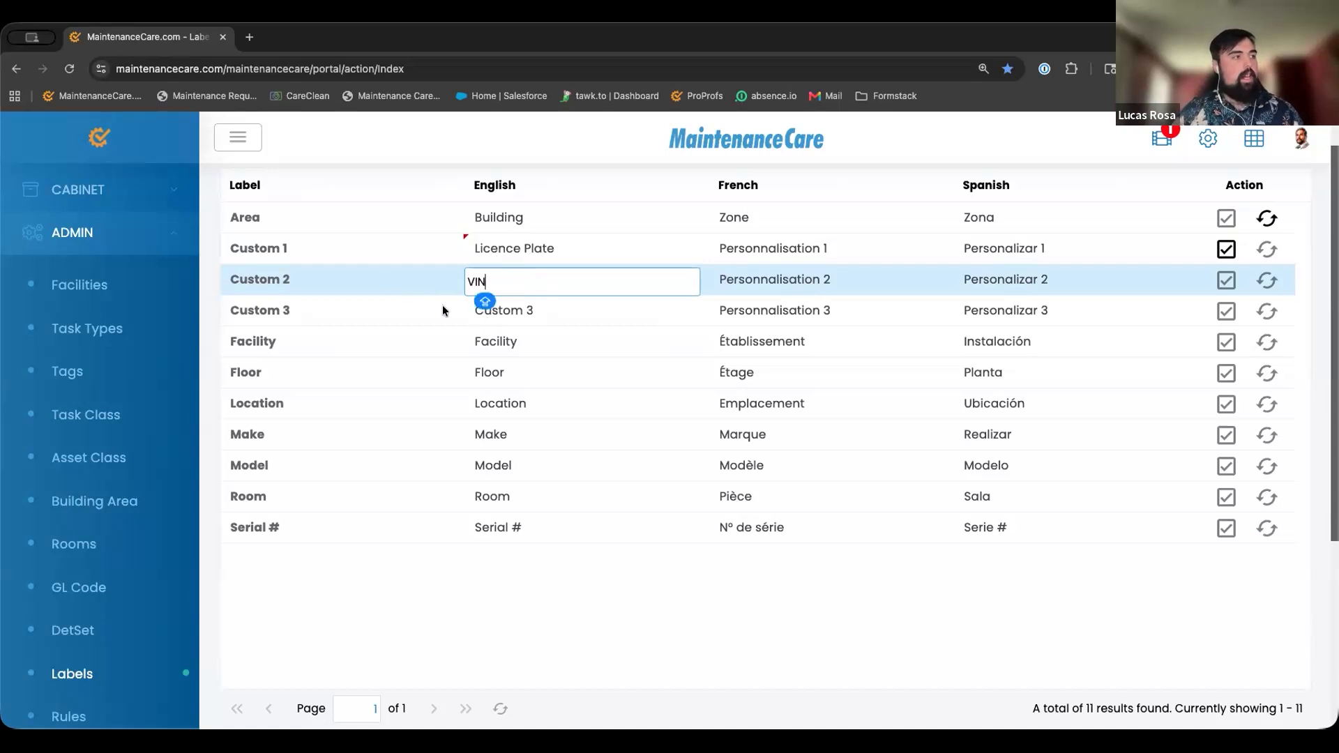
- Change the English label of Custom 3 to "Driver"
left_click(514, 315)
double_click(512, 314)
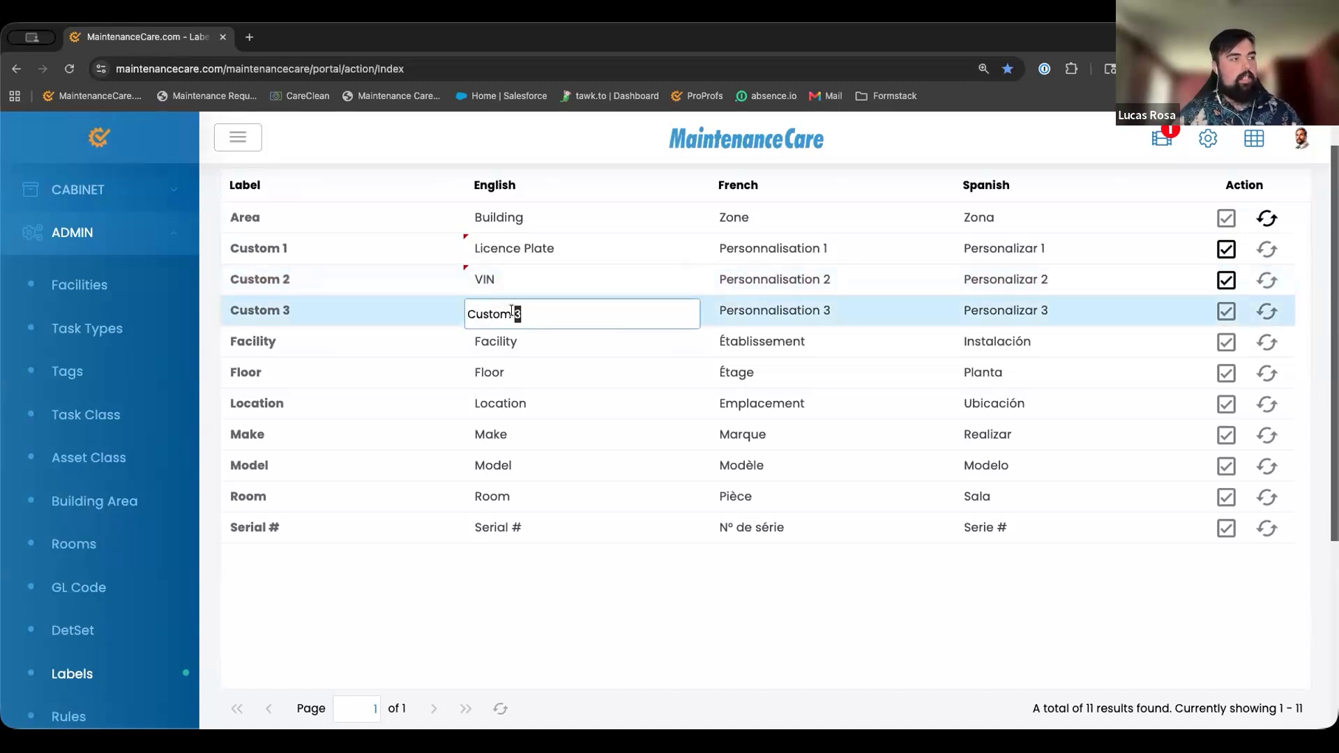
left_click(513, 311)
type("Driver")
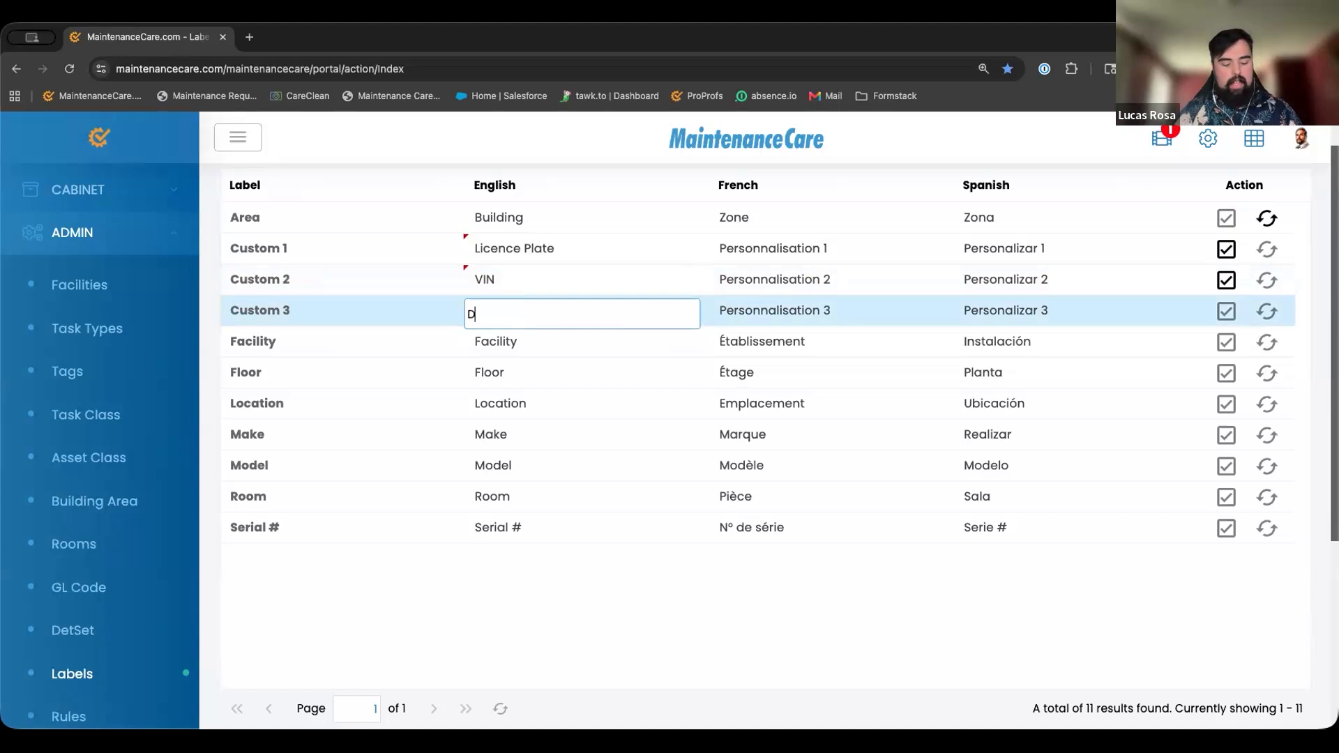
left_click(437, 350)
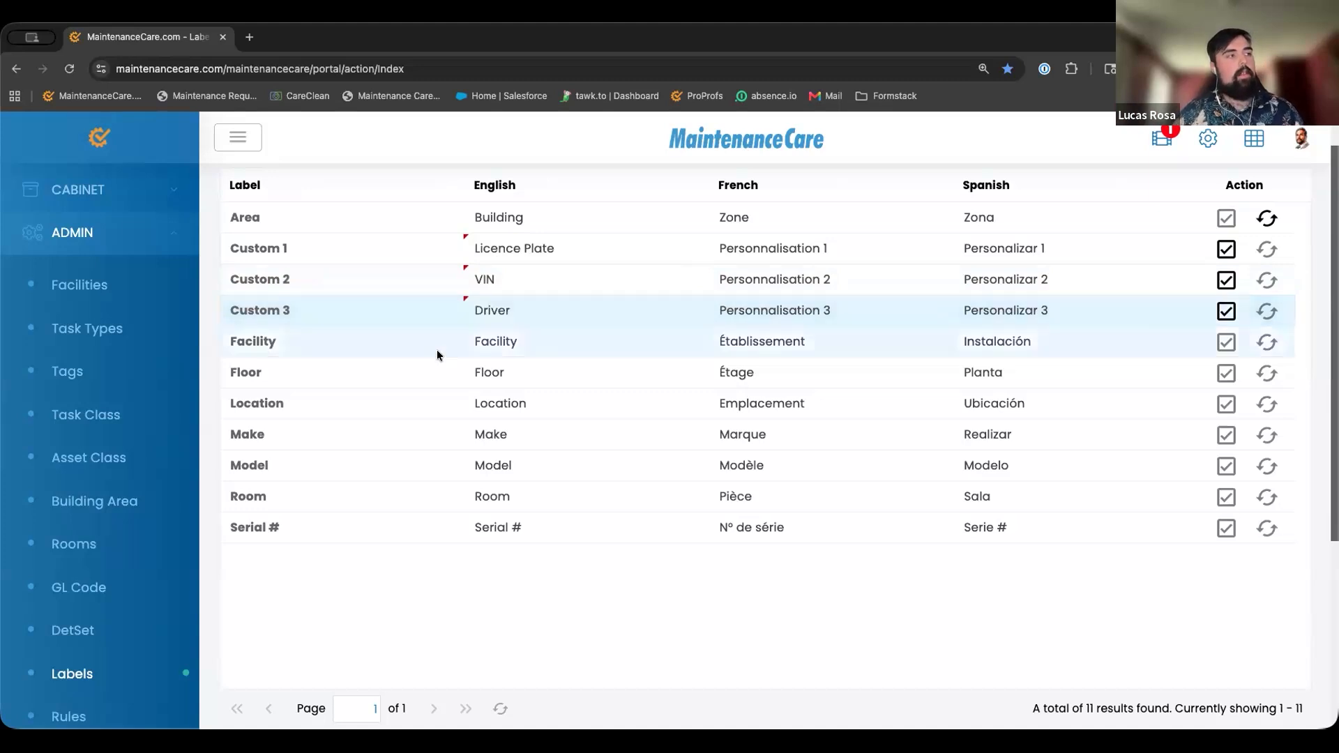
- Save the changed Custom 1, Custom 2 and Custom 3 label rows
left_click(1231, 250)
left_click(1229, 280)
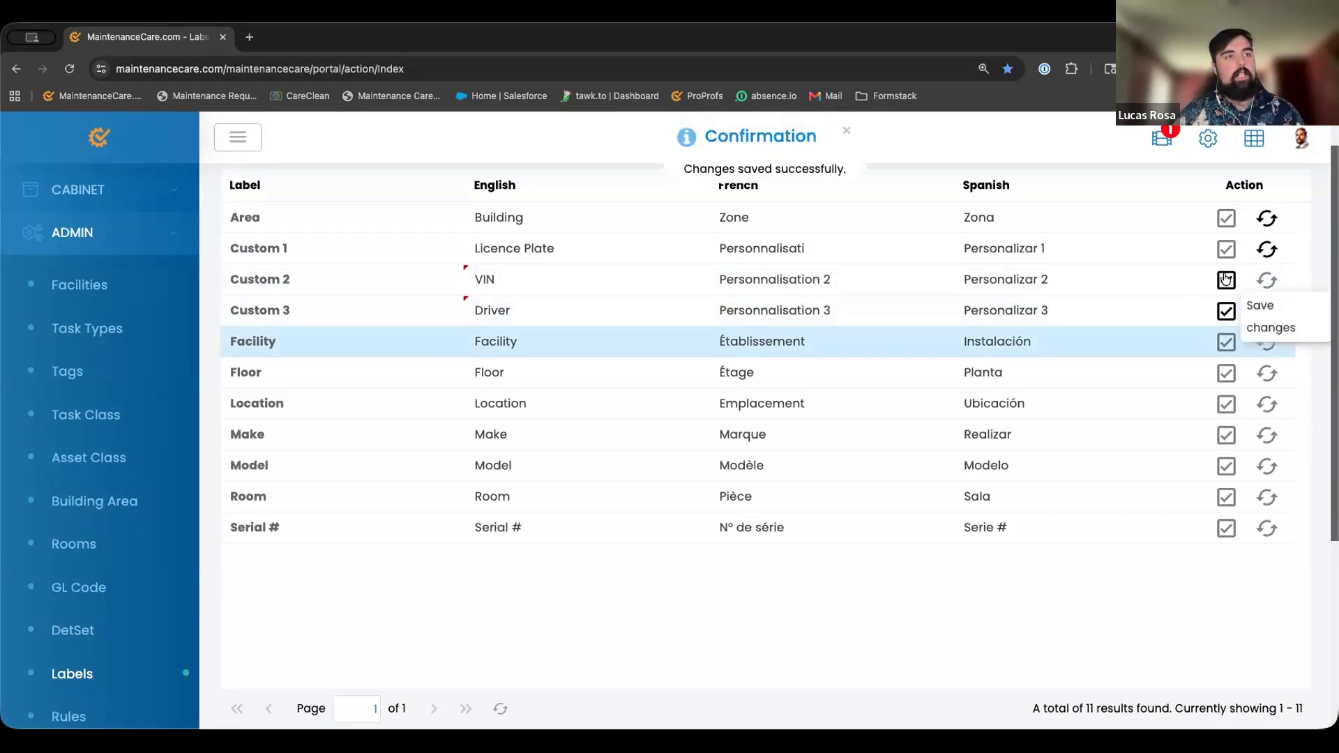
left_click(1226, 312)
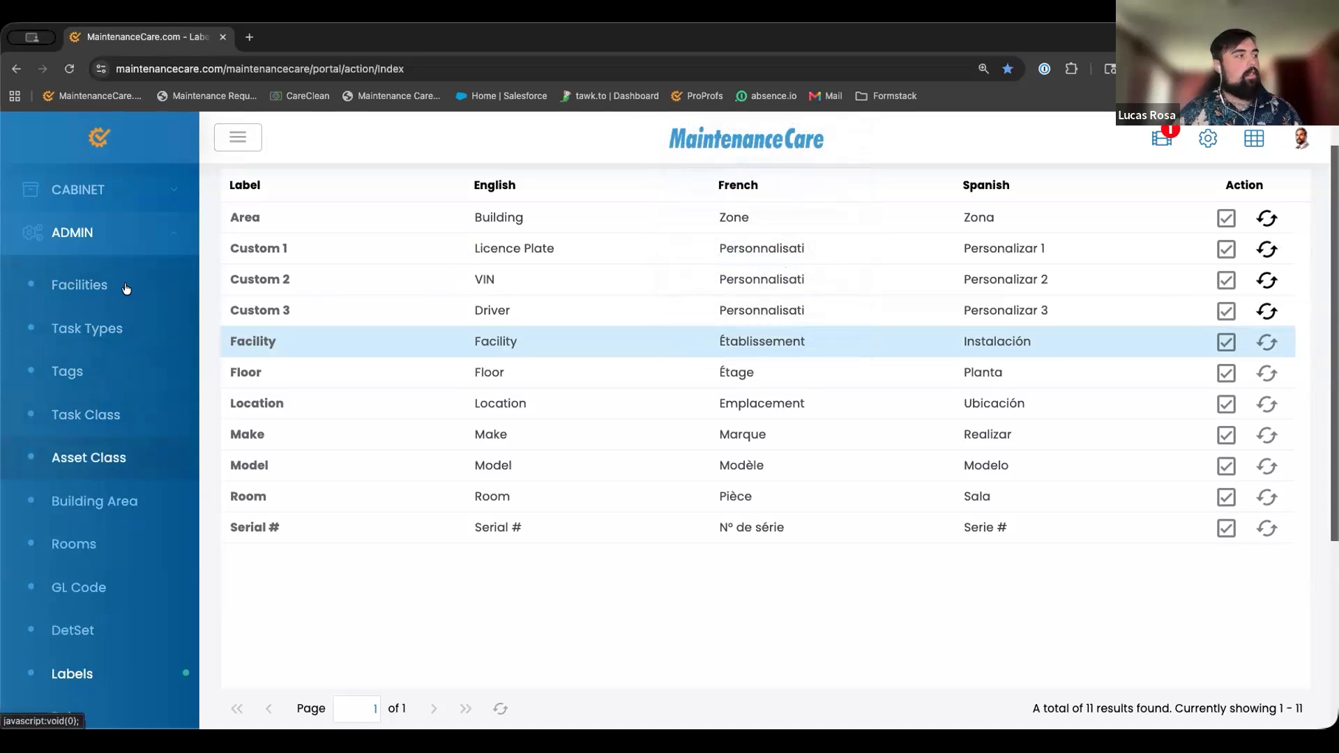
- Open the Assets list in the Cabinet section and filter it to the La Casa Rosa facility
left_click(132, 209)
left_click(119, 301)
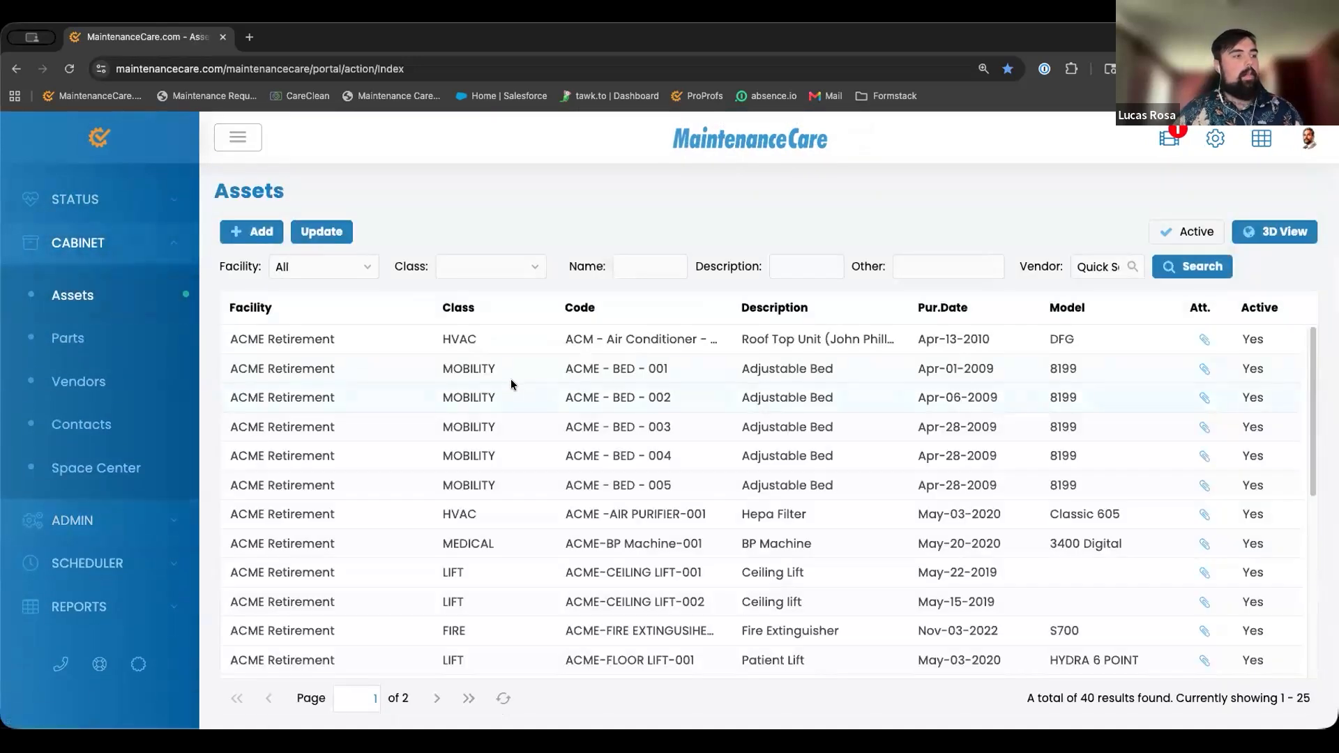
scroll(510, 383, "down", 1)
left_click(362, 268)
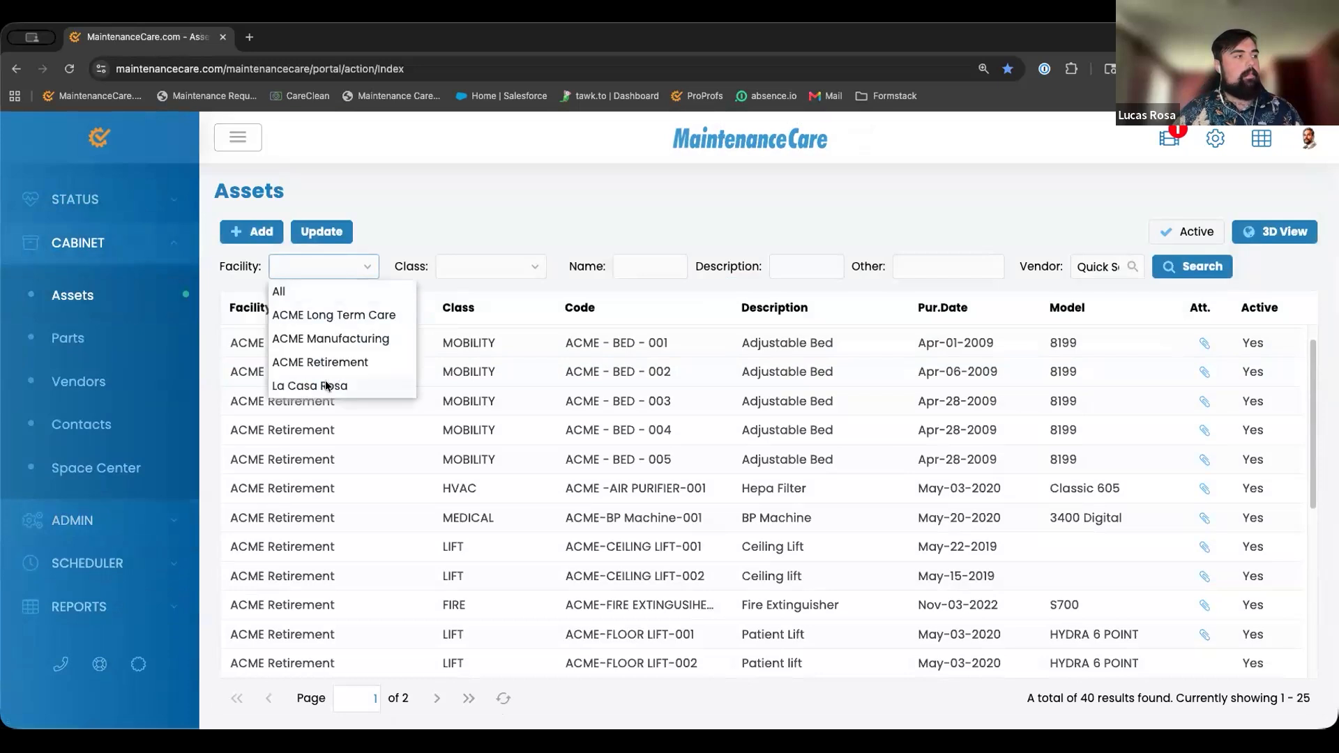
left_click(327, 386)
- Check the Licence Plate, VIN and Driver fields in the details of asset LCR-TRUCK-001, and close it without saving
scroll(395, 493, "down", 3)
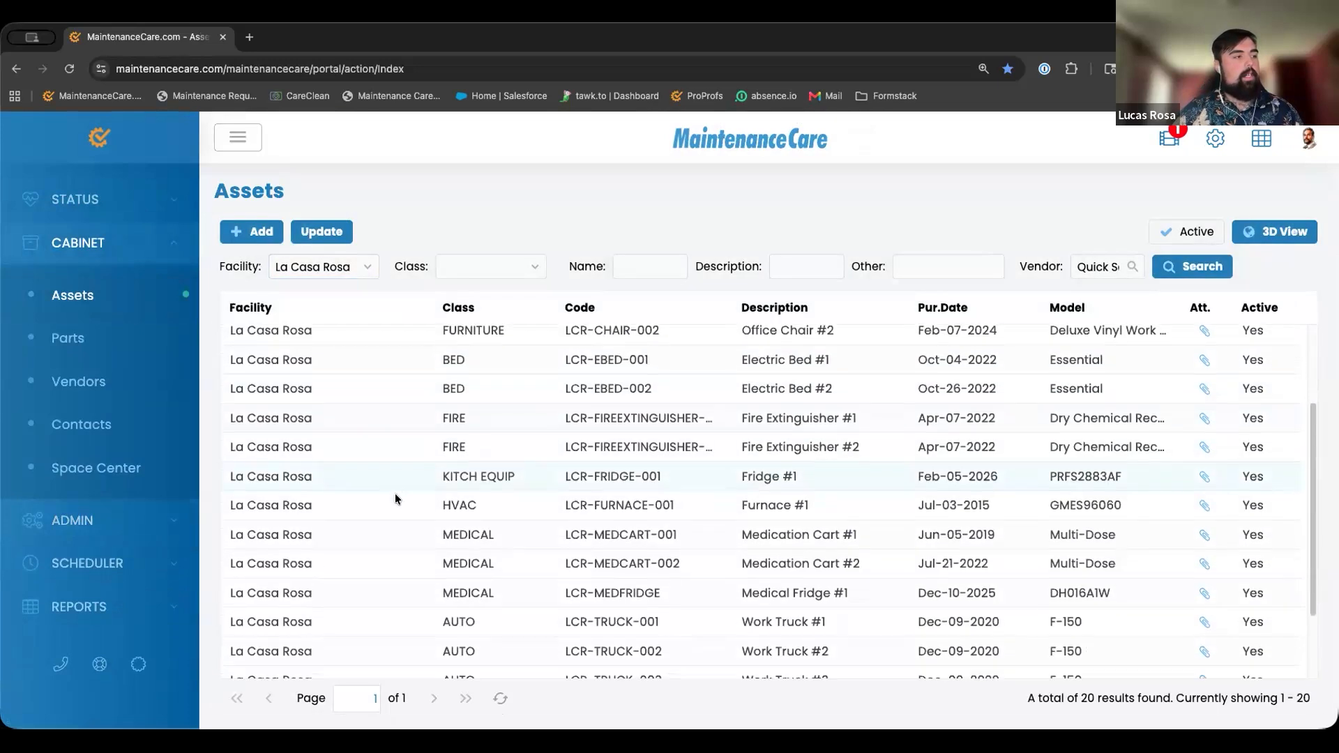
scroll(395, 492, "down", 1)
double_click(465, 576)
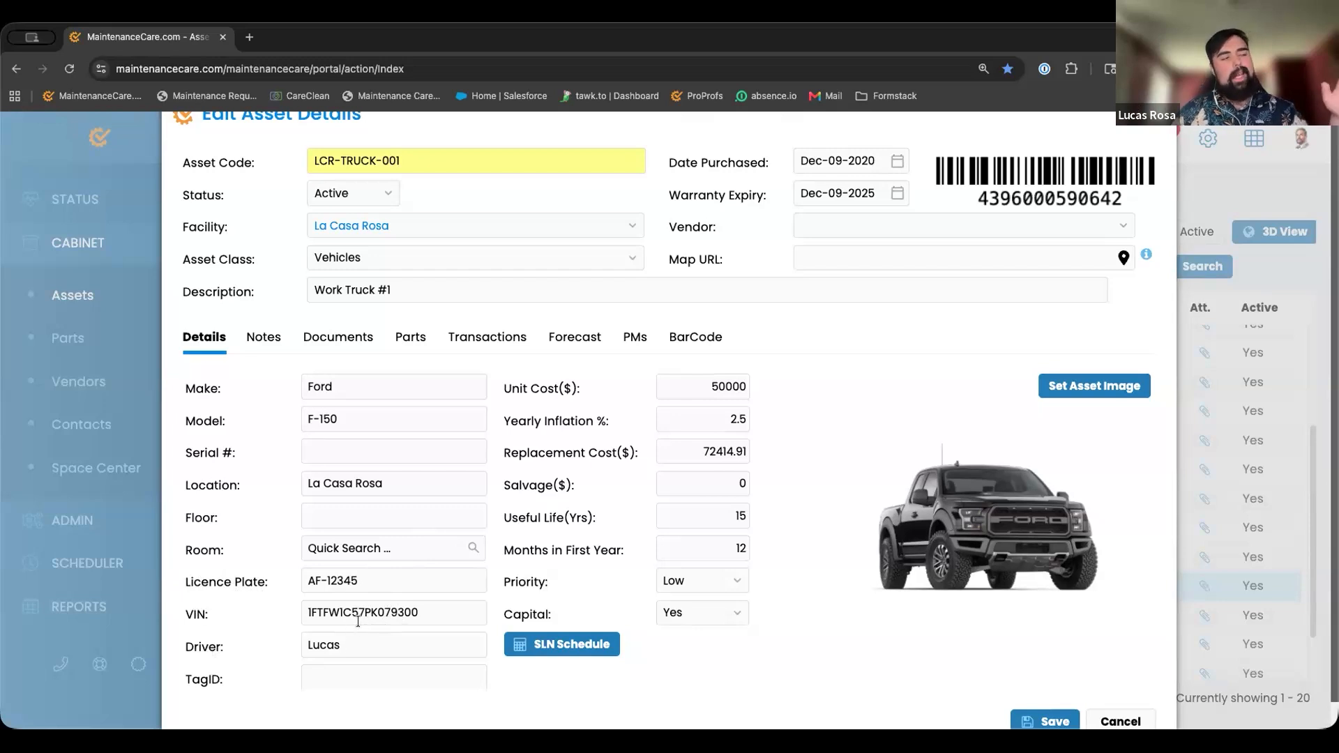
scroll(1098, 660, "down", 1)
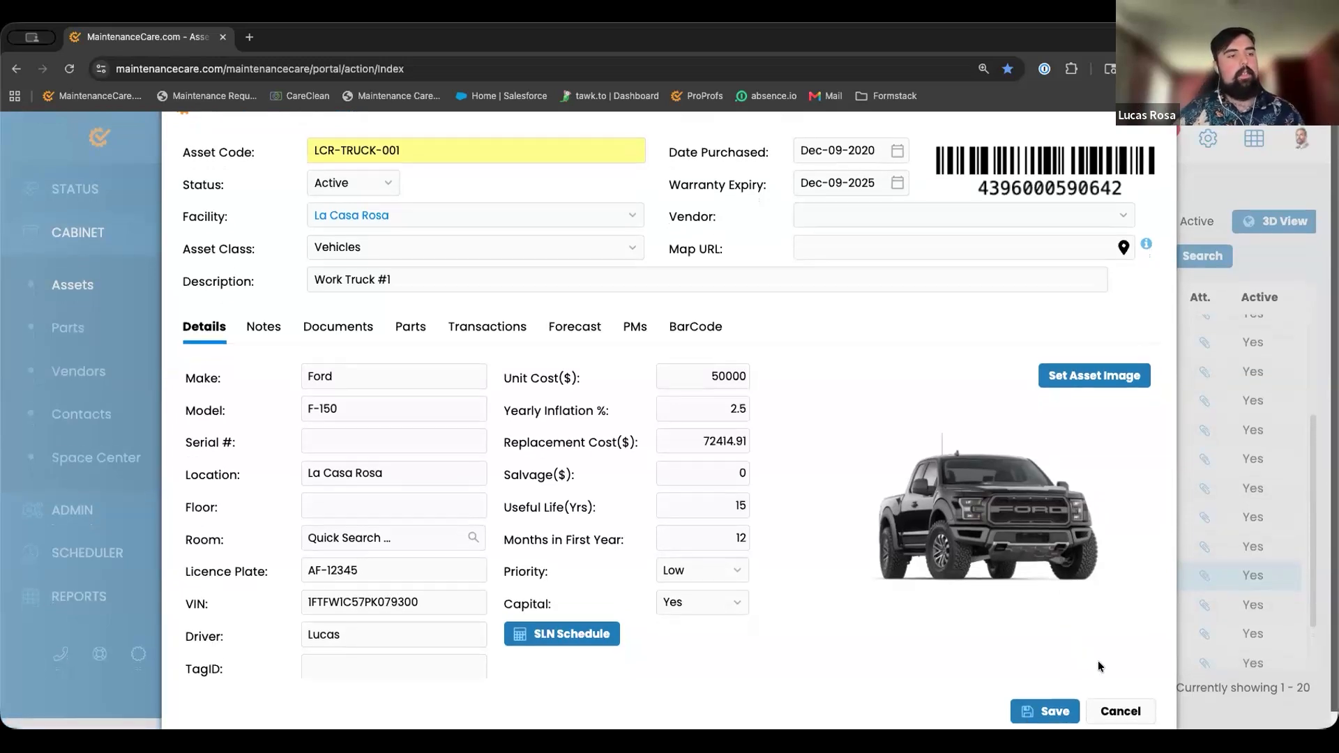
left_click(1126, 693)
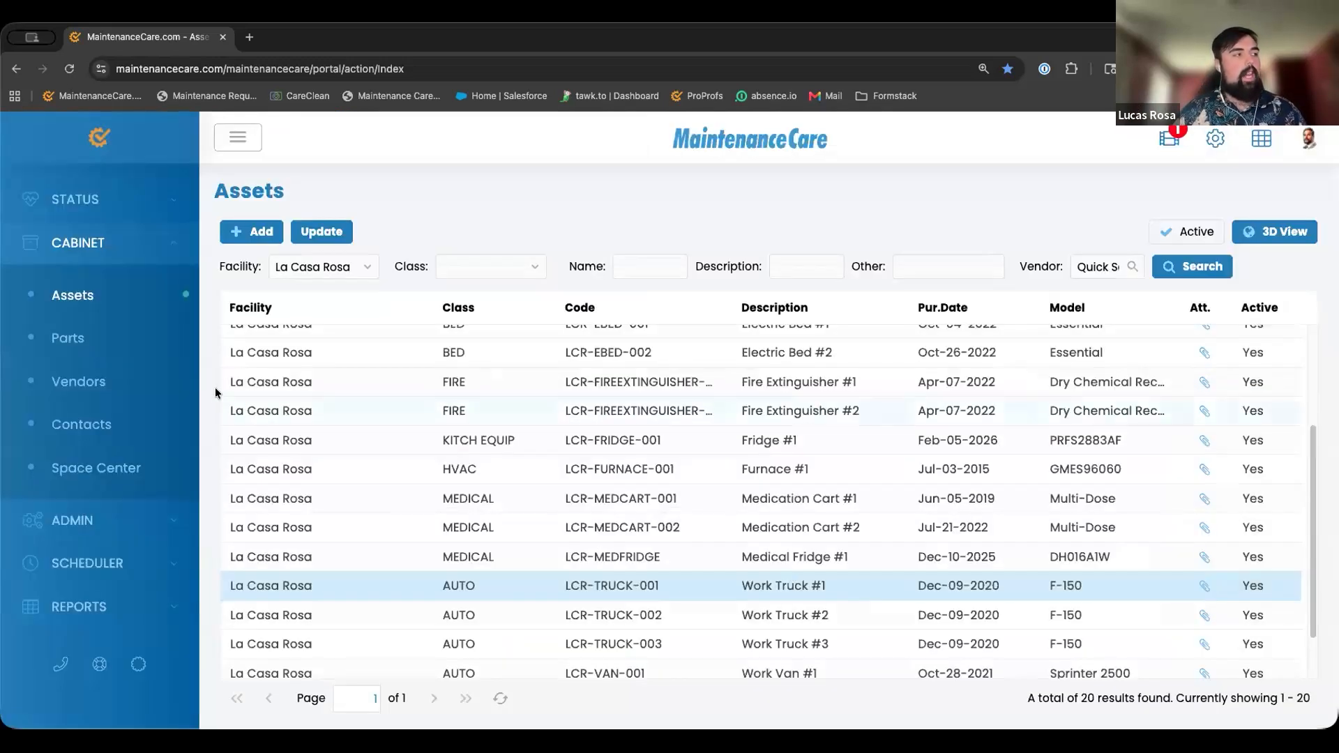
- Return to the Labels settings in the Admin section and locate the custom statuses list below the labels table
left_click(143, 528)
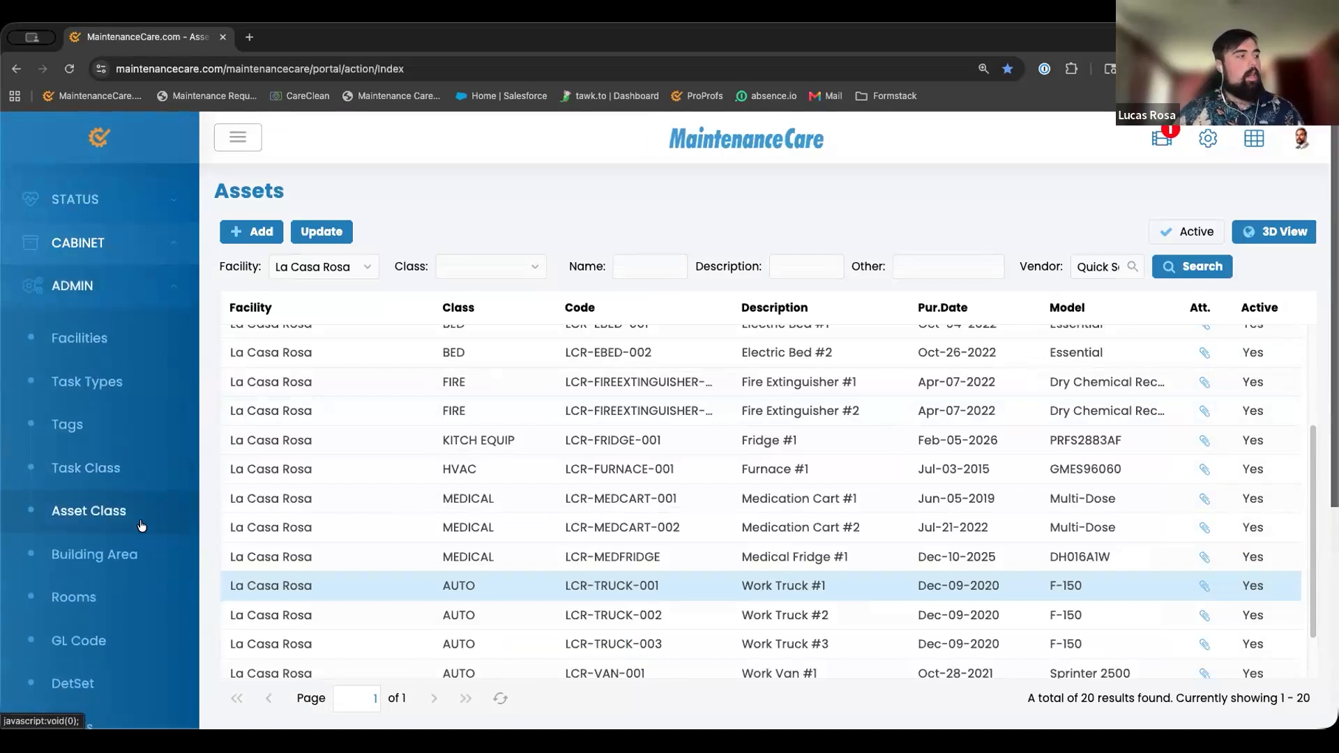
scroll(139, 530, "down", 2)
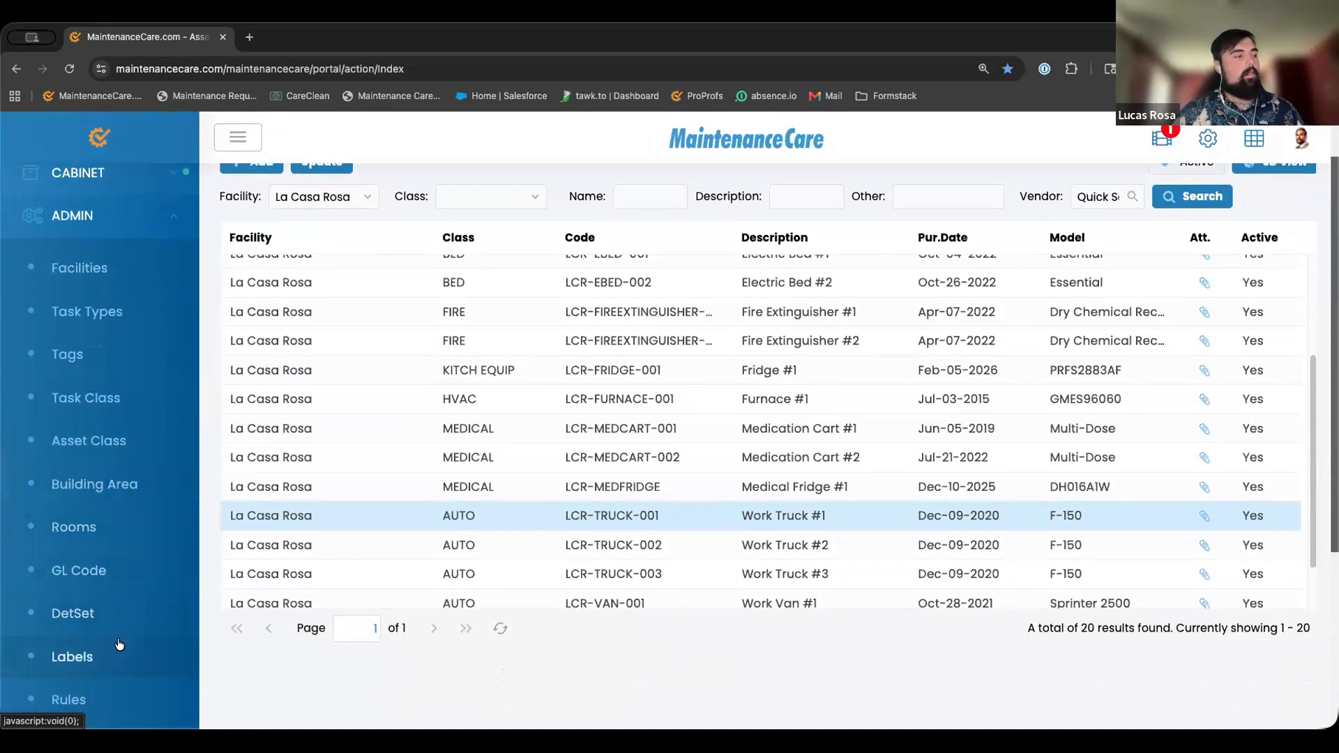
left_click(122, 652)
scroll(390, 489, "up", 1)
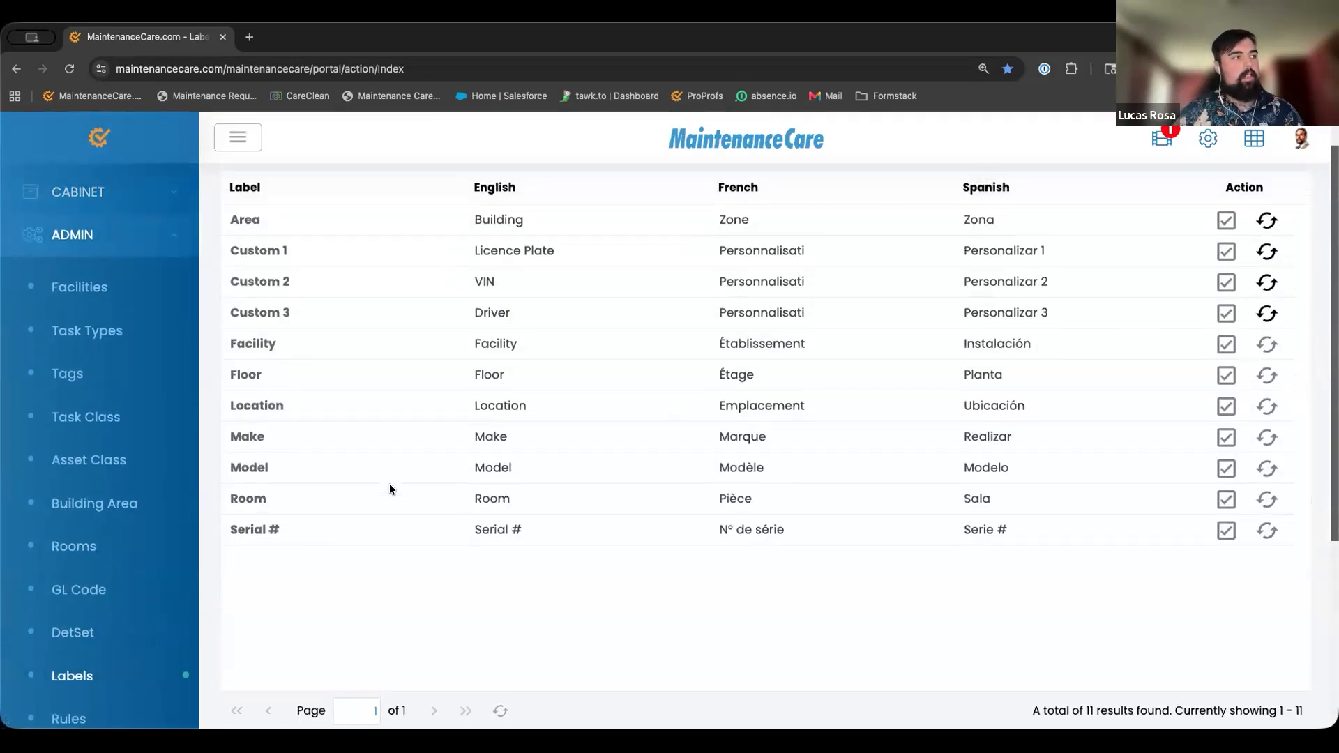
scroll(389, 484, "down", 4)
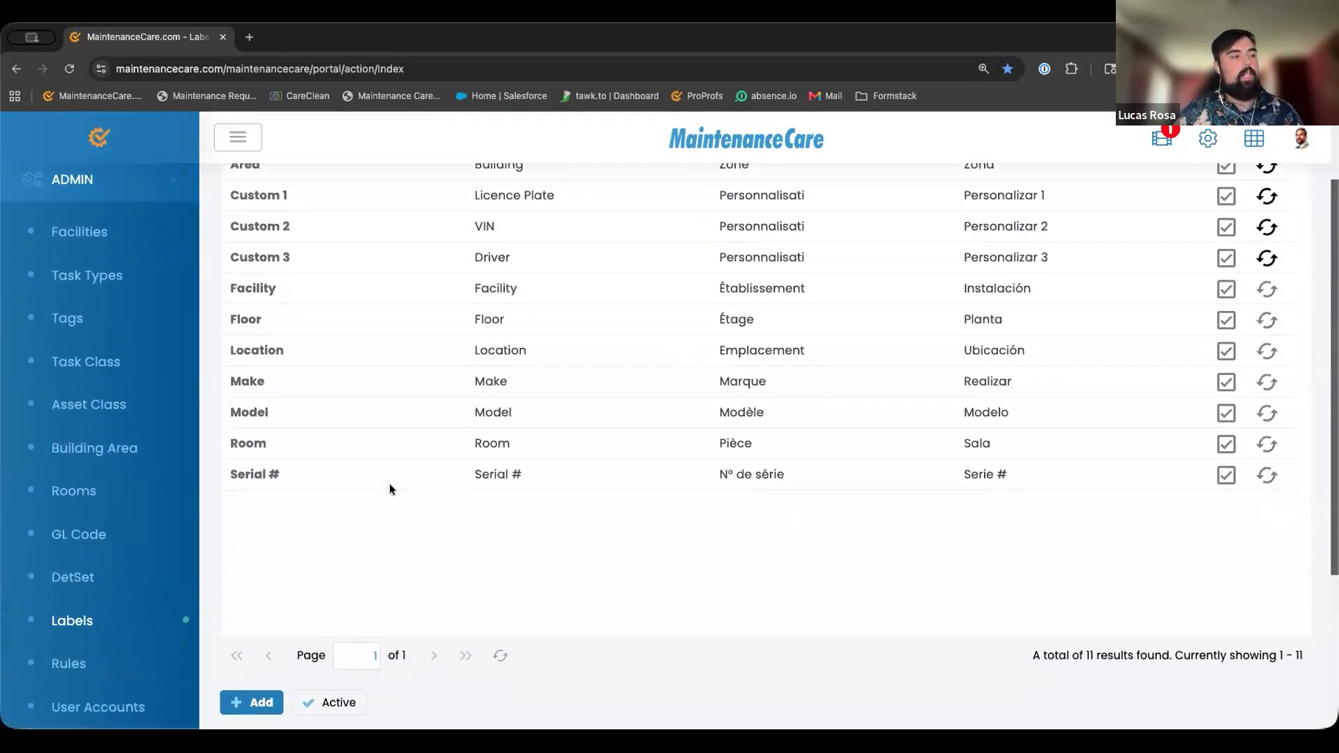
scroll(388, 488, "down", 4)
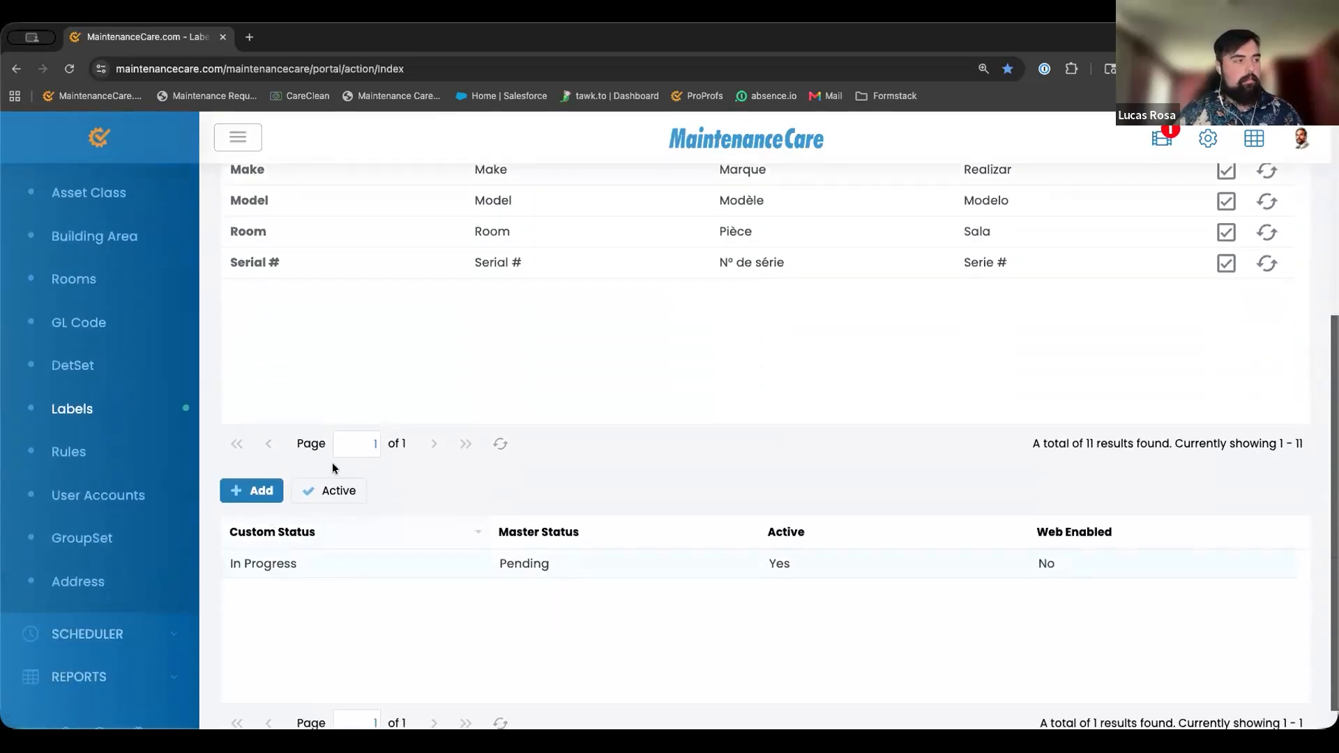
scroll(375, 508, "up", 2)
scroll(378, 506, "up", 5)
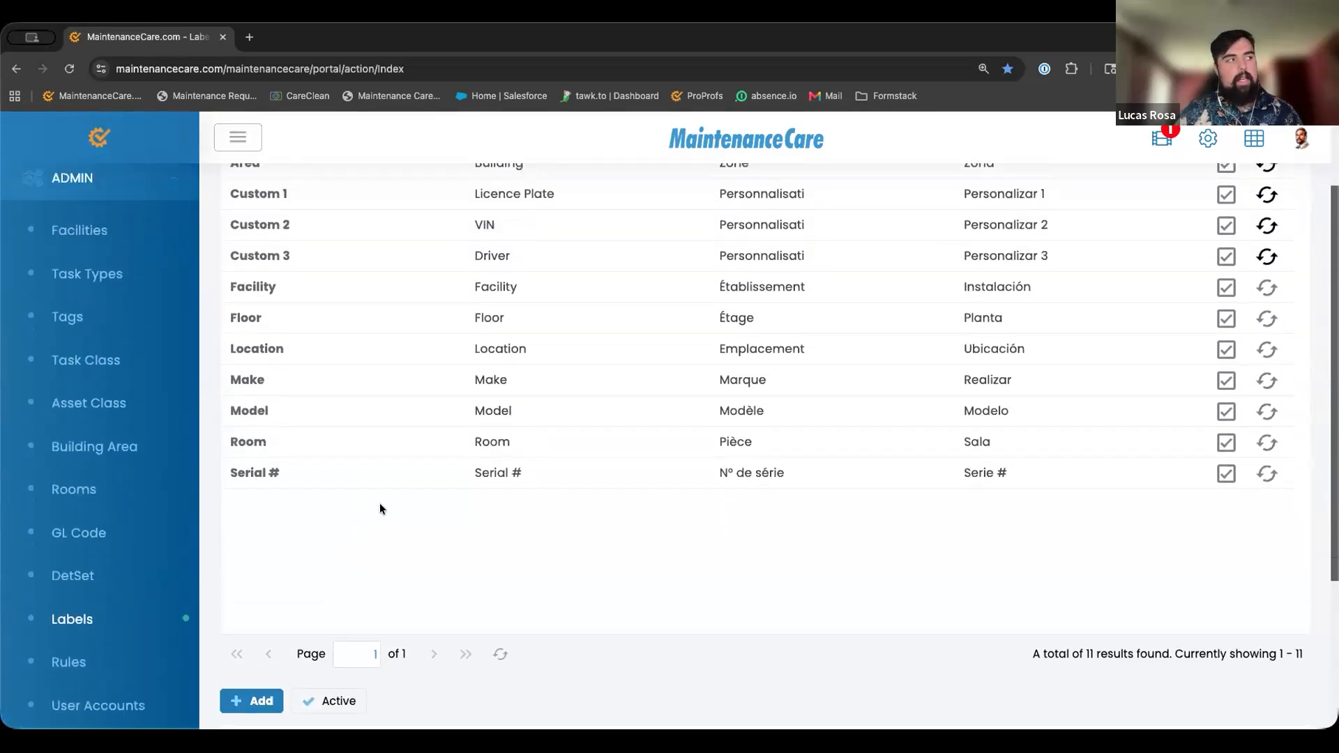
scroll(377, 508, "down", 5)
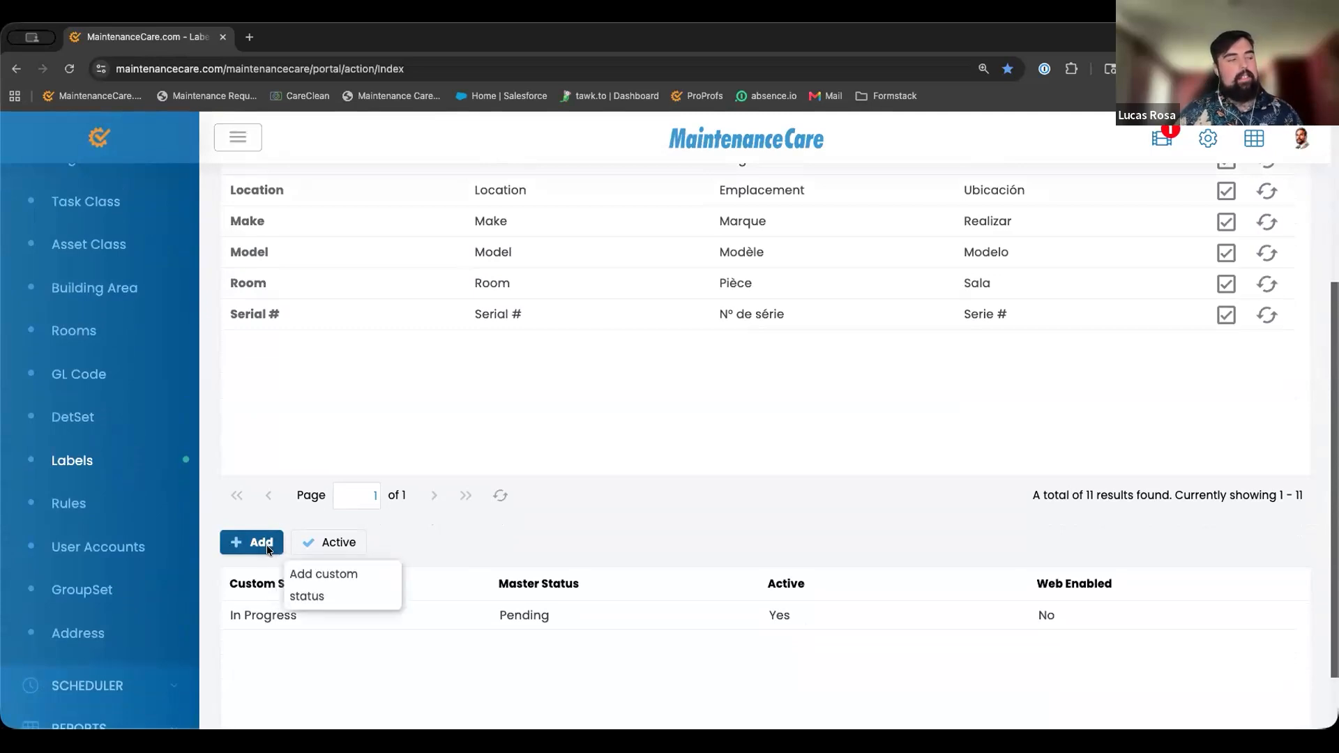
- Start a new custom status labelled "In Progress" with Pending as its master status
left_click(267, 543)
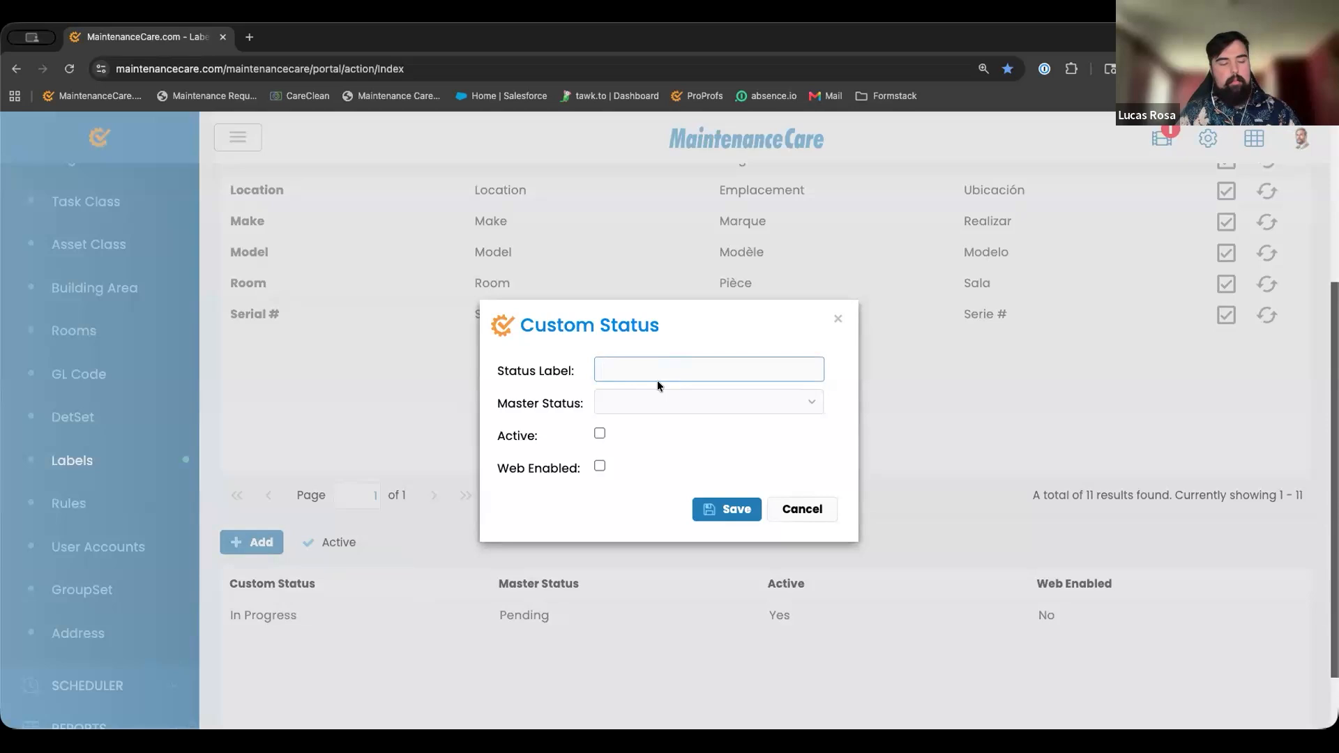
key("Caps_Lock")
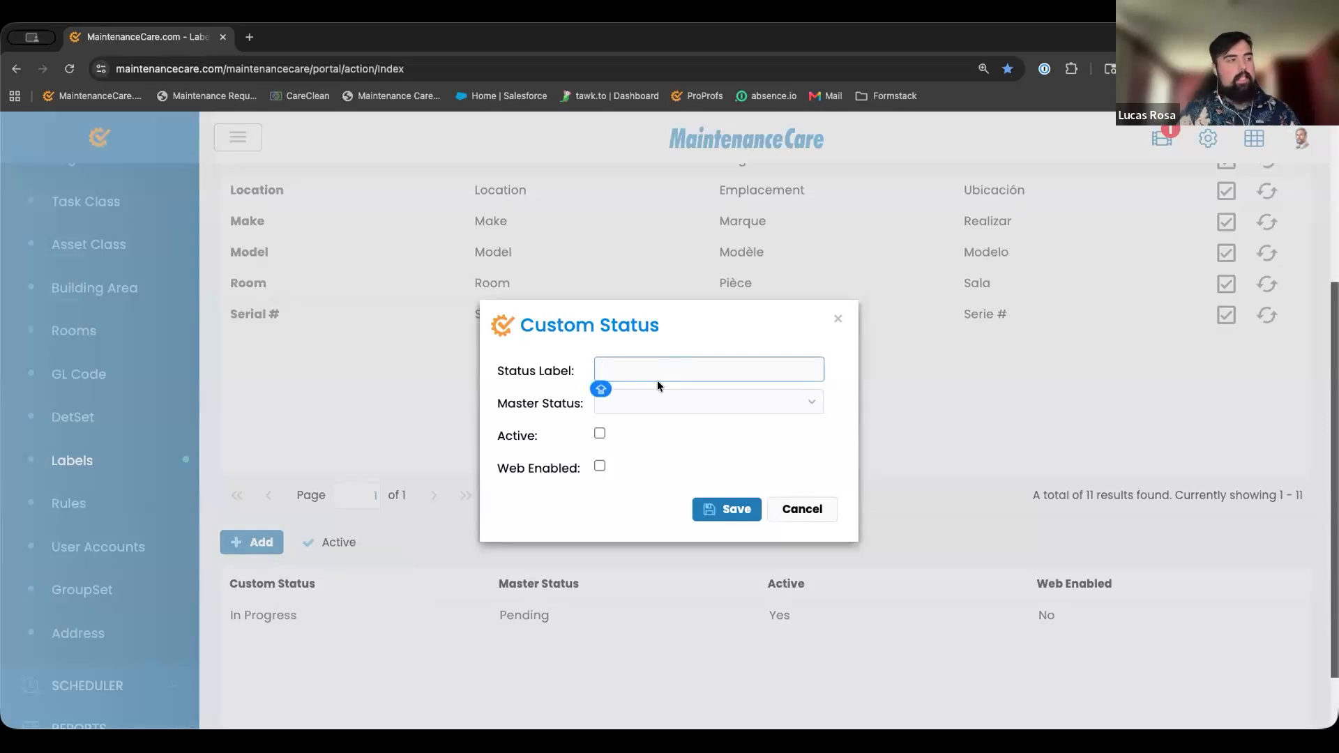
type("In")
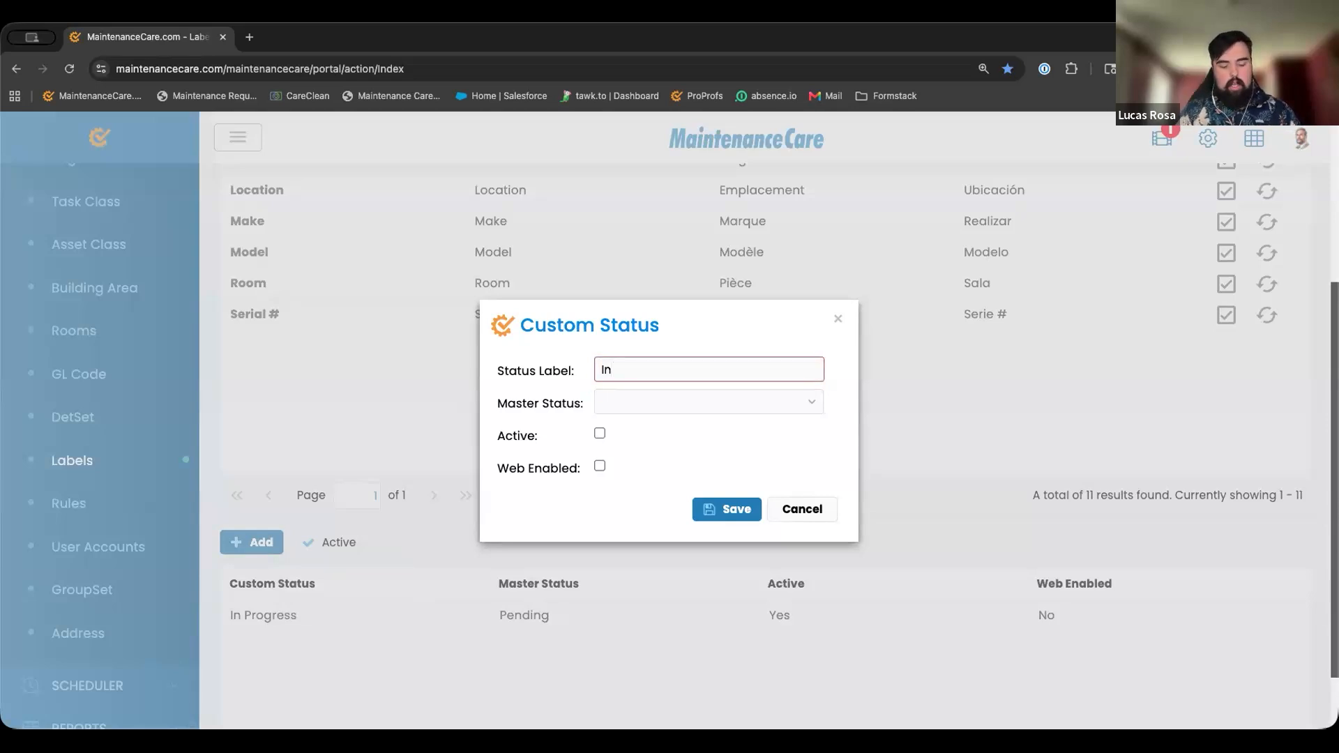
type(" Progress")
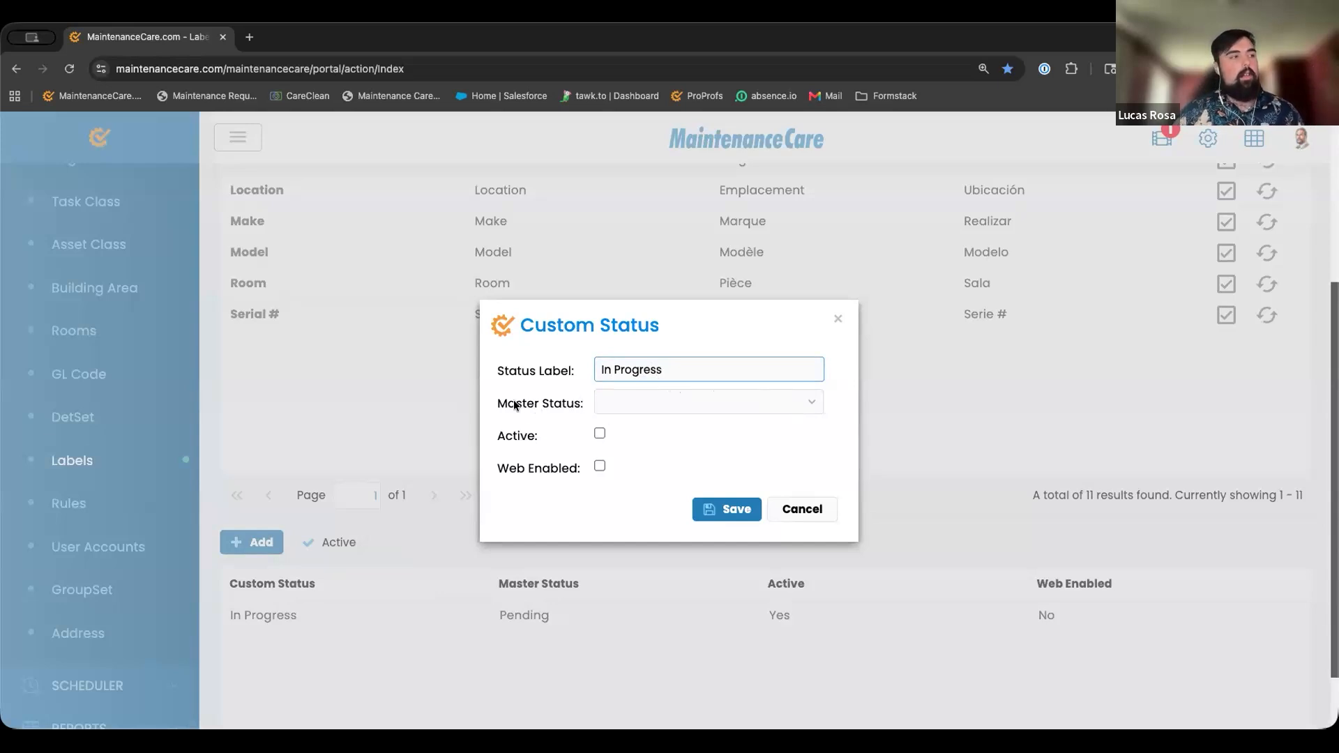
left_click(816, 402)
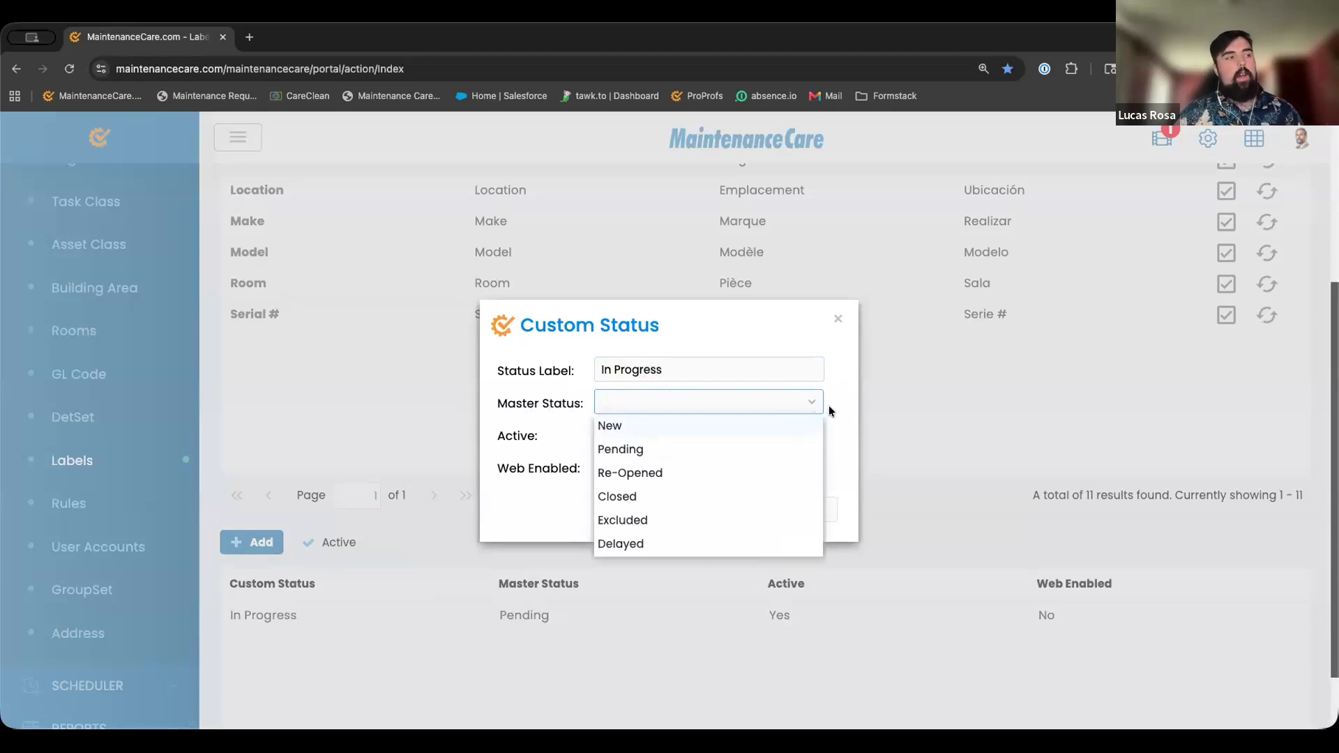
left_click(741, 448)
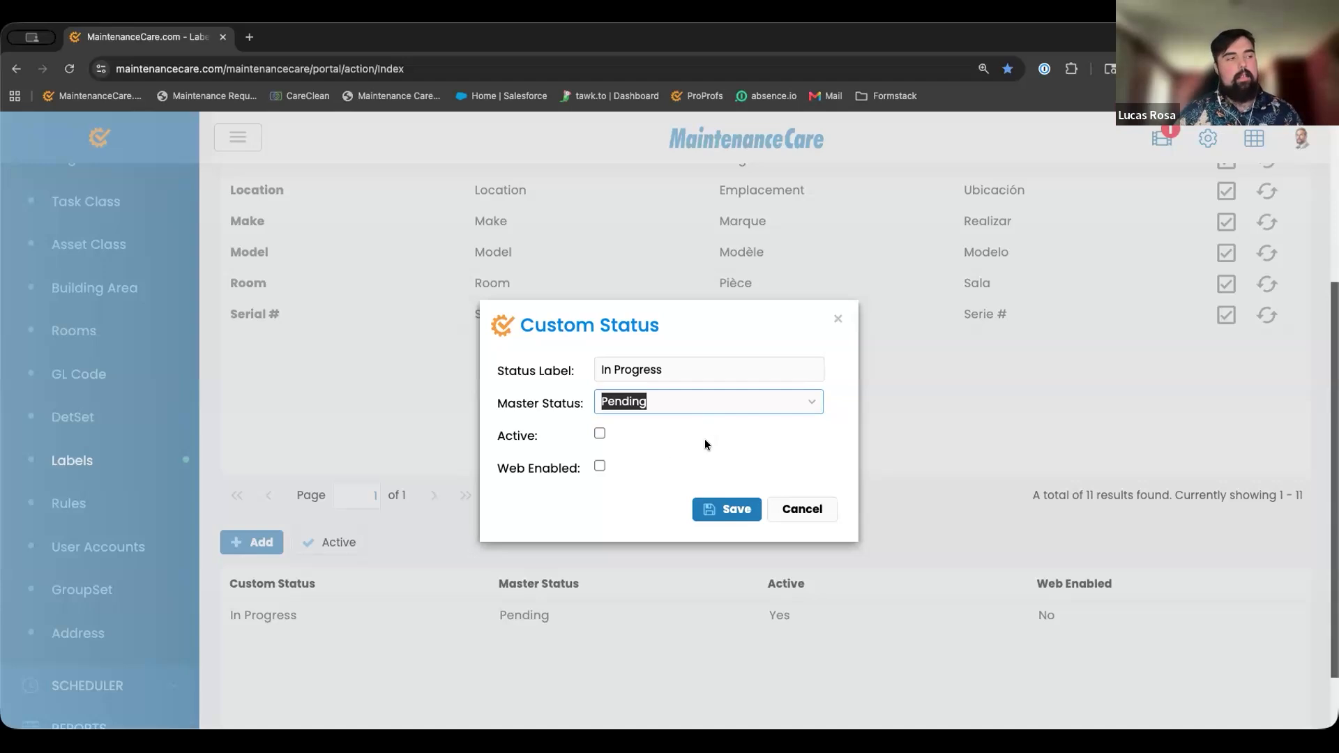
- Try Delayed as the new status's master status, and set it back to Pending
left_click(806, 405)
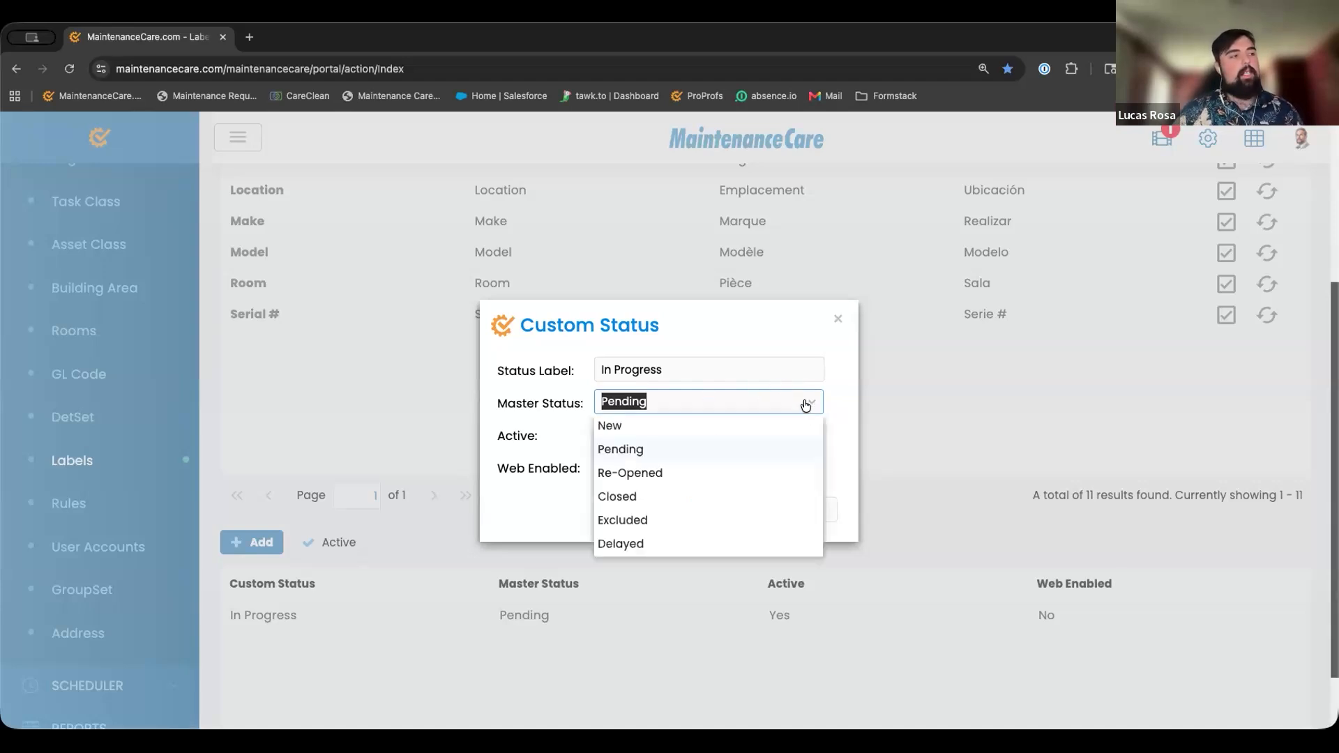
left_click(621, 544)
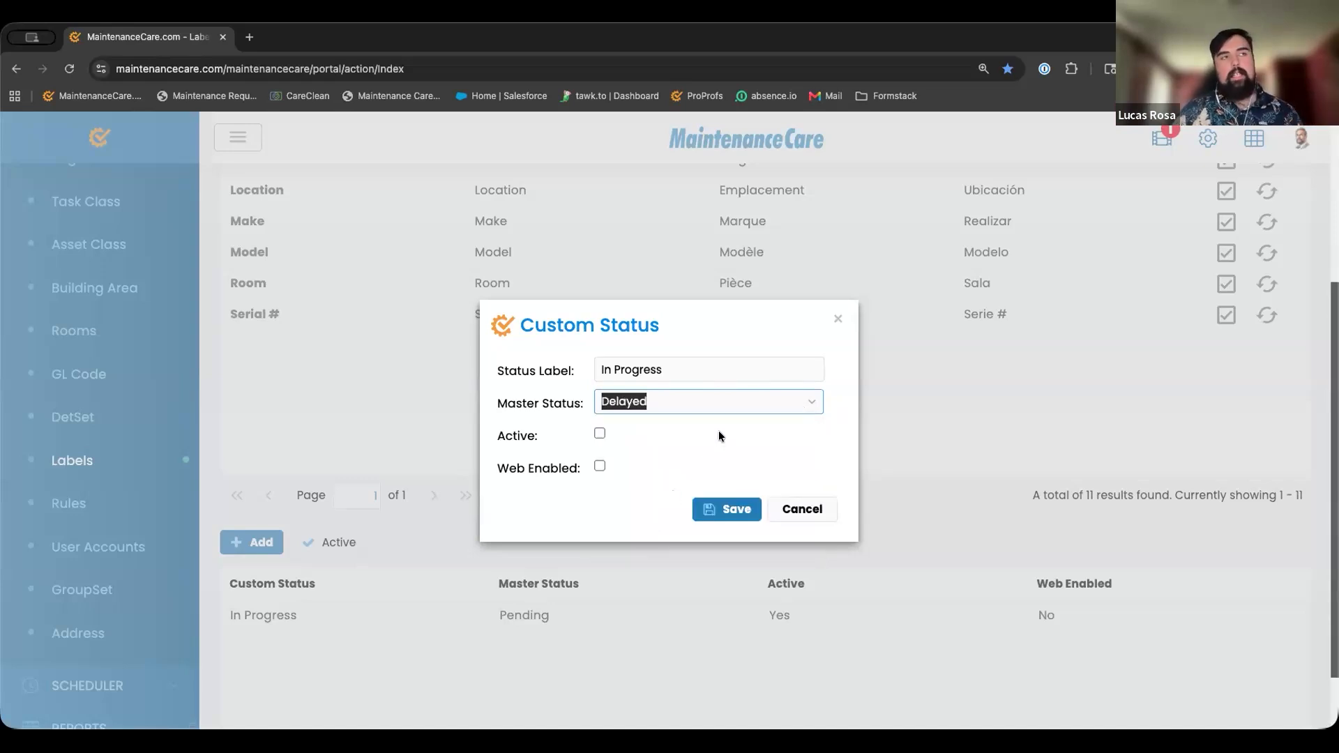
left_click(809, 404)
left_click(663, 449)
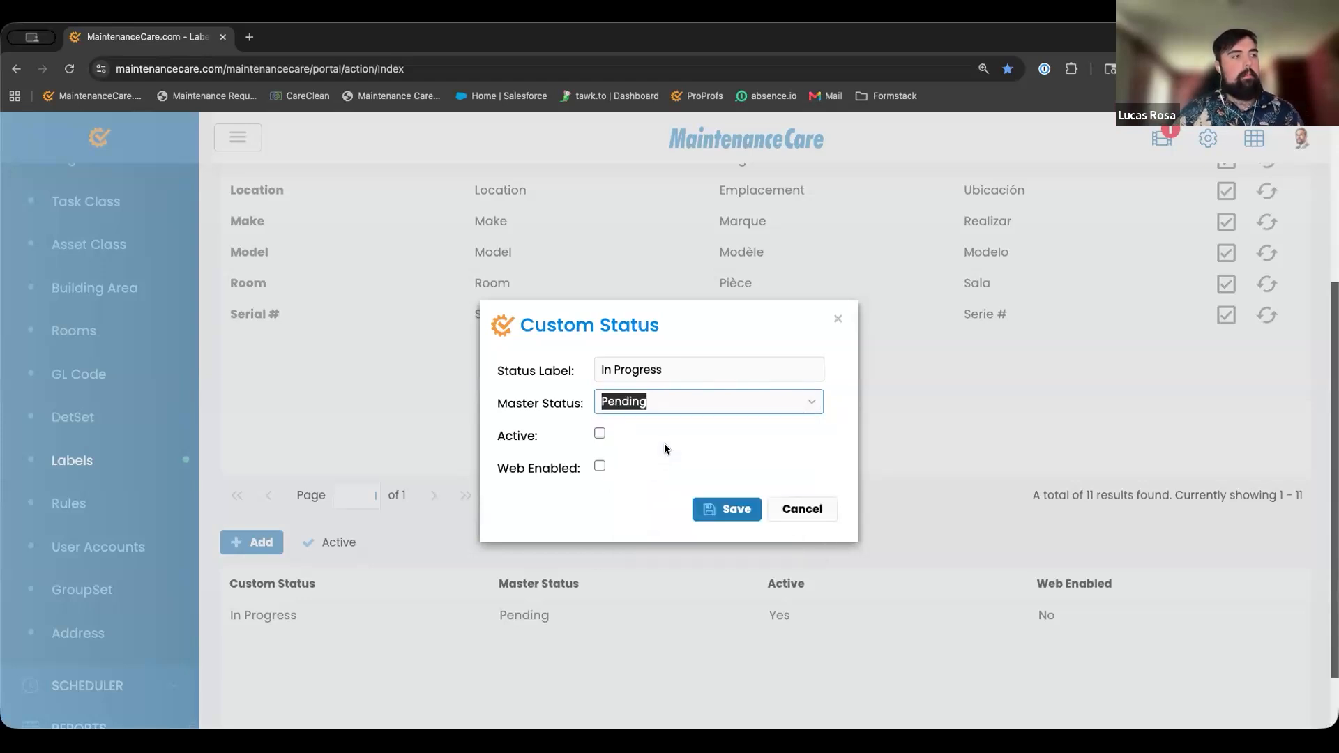
- Mark the new custom status as active, try to save it, and close the form
left_click(599, 433)
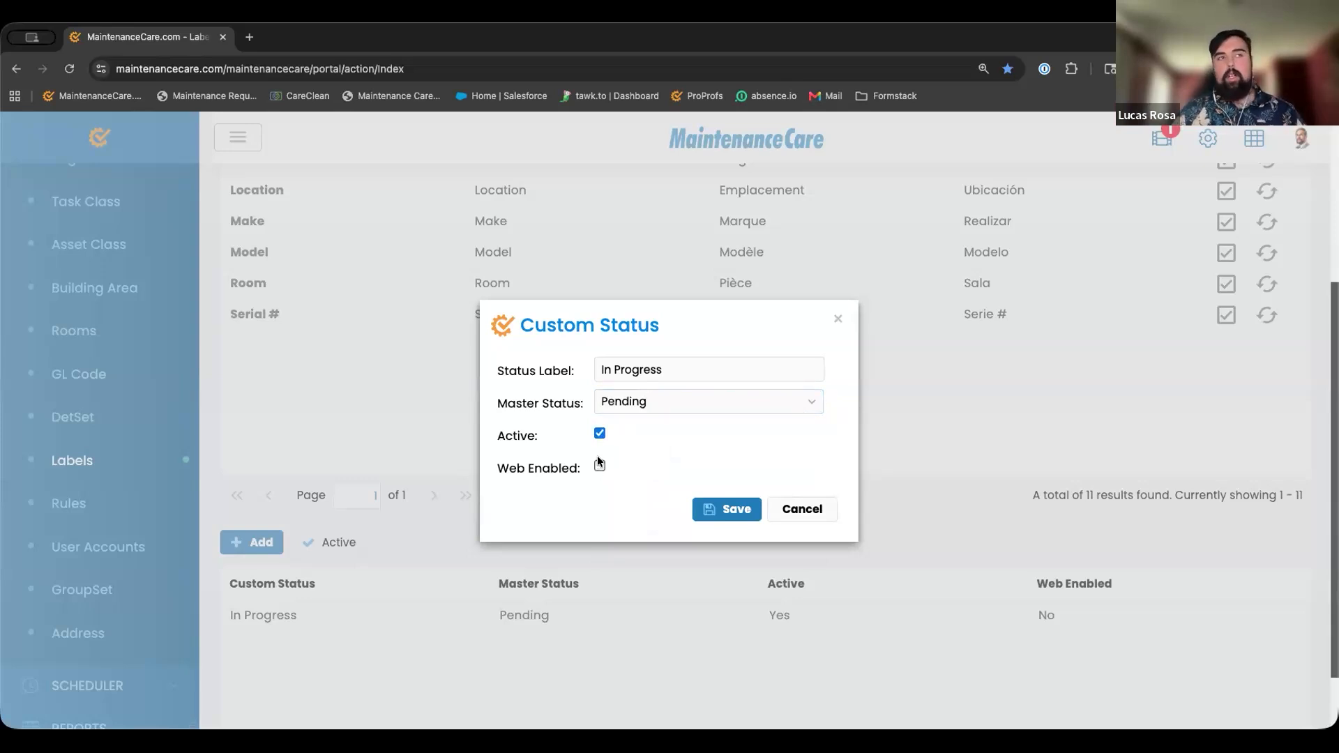
left_click(735, 512)
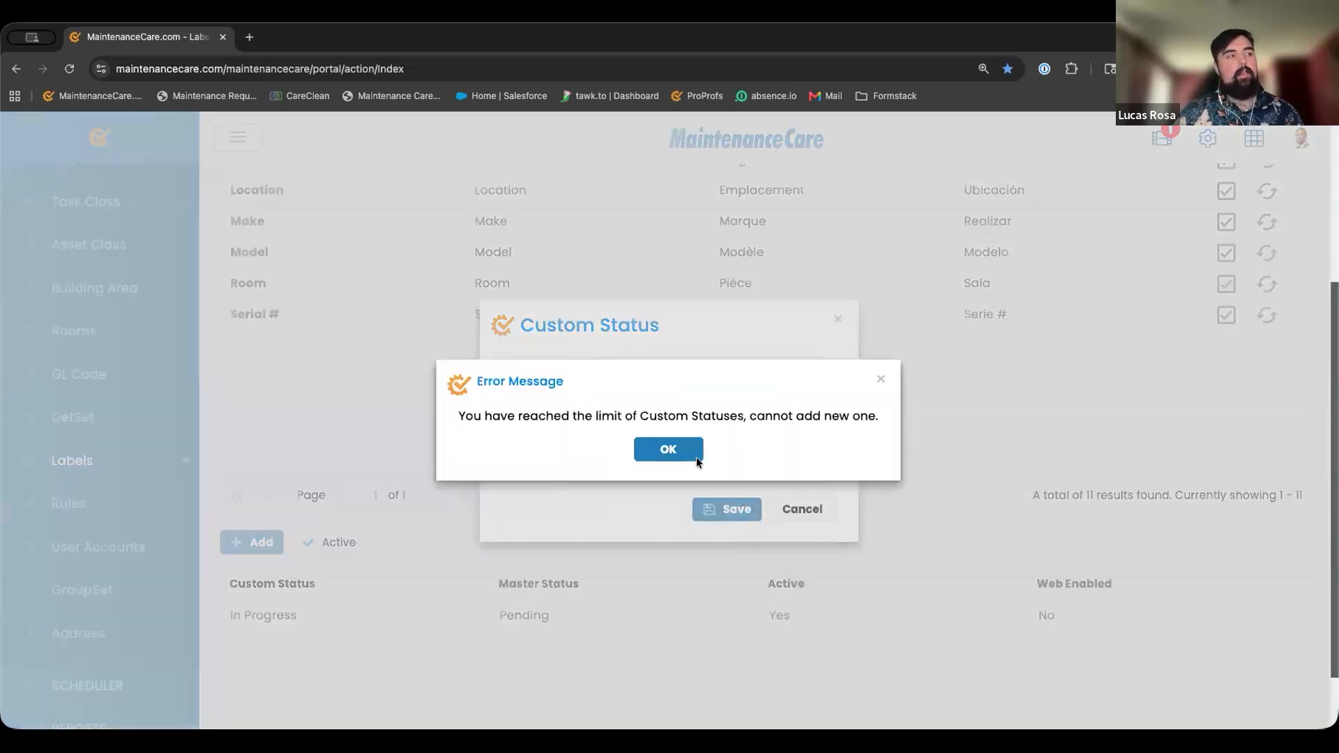
left_click(690, 450)
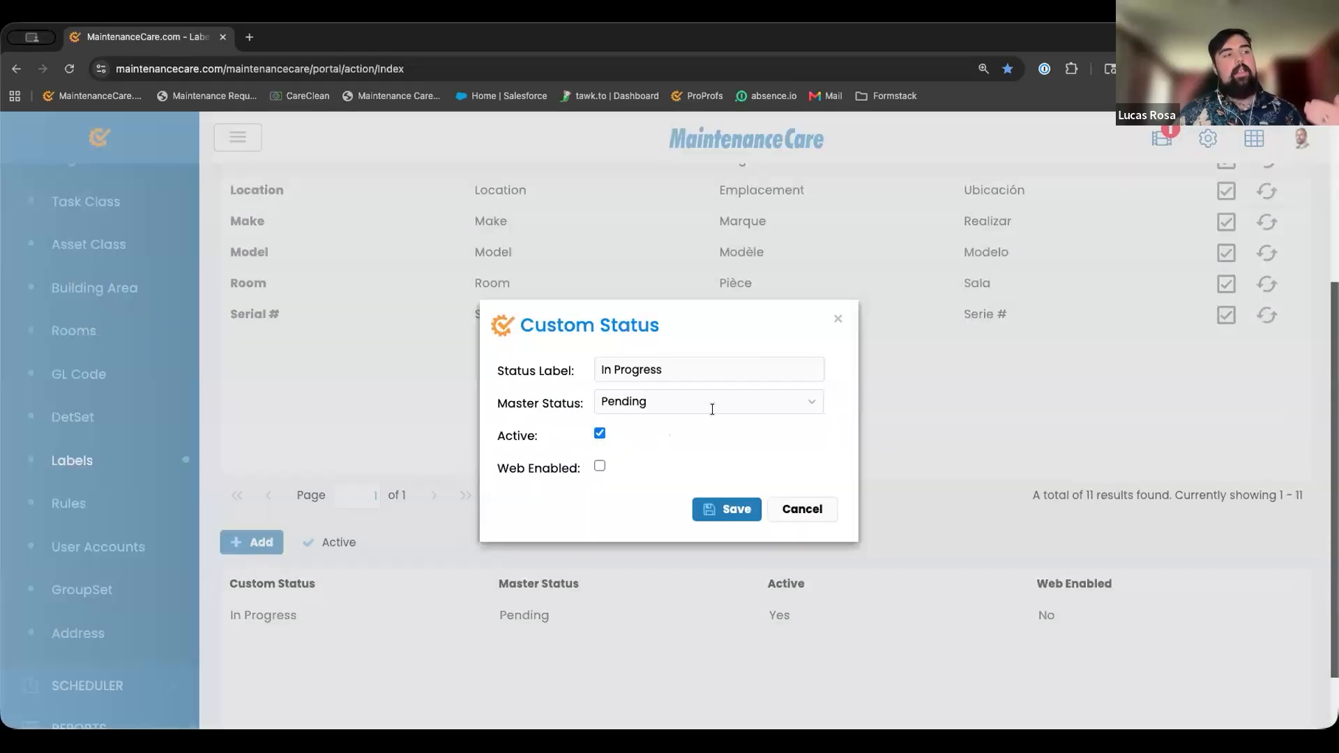
left_click(836, 319)
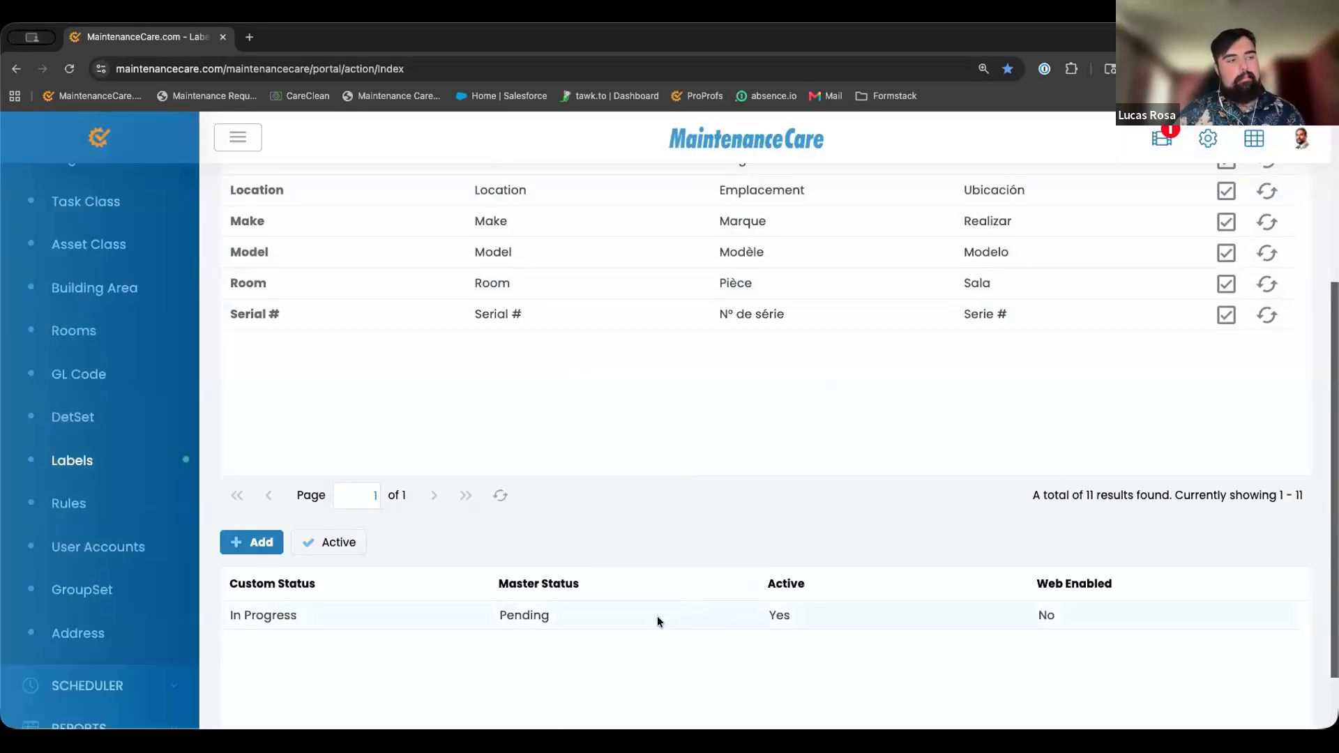
- Turn on Web Enabled for the existing In Progress custom status and save it
scroll(621, 614, "down", 1)
double_click(577, 589)
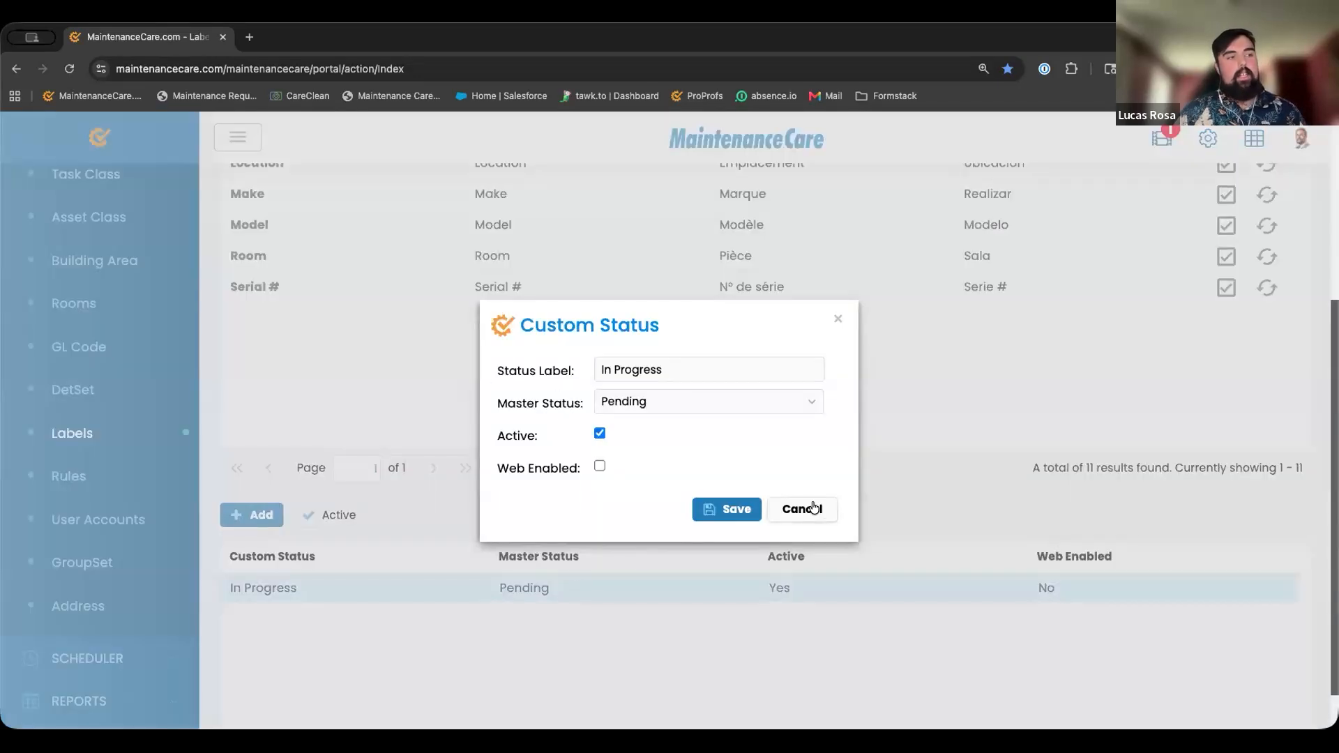
left_click(599, 464)
left_click(718, 505)
- Open the "The lights are out" task from the task list and set its status to In Progress
scroll(612, 525, "up", 4)
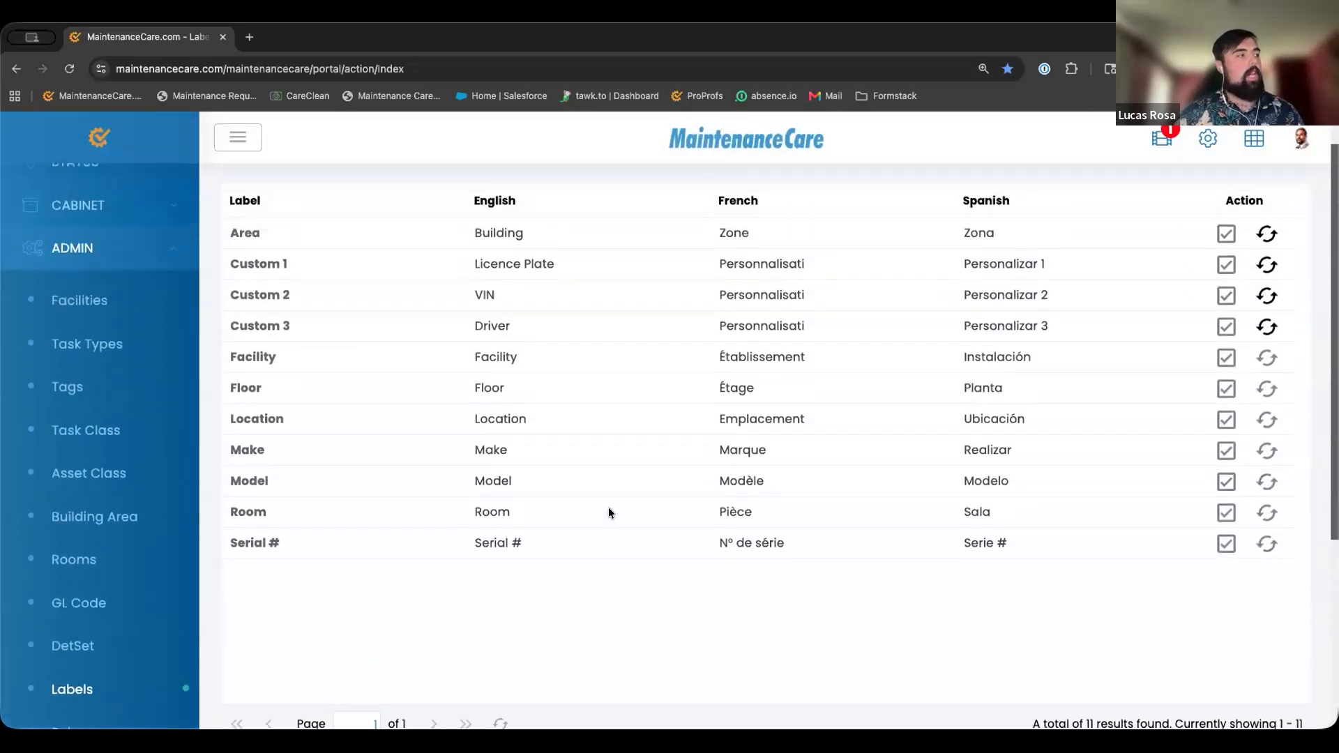
scroll(608, 513, "up", 1)
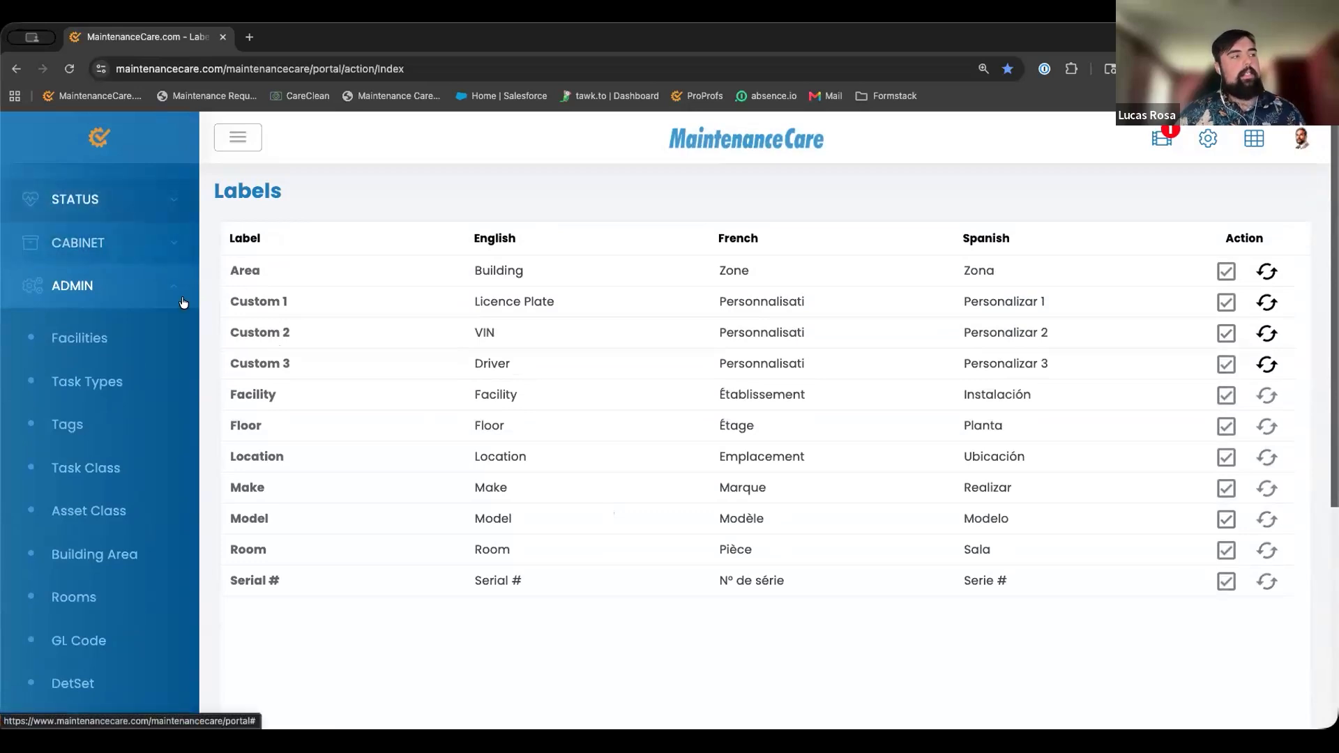
left_click(103, 203)
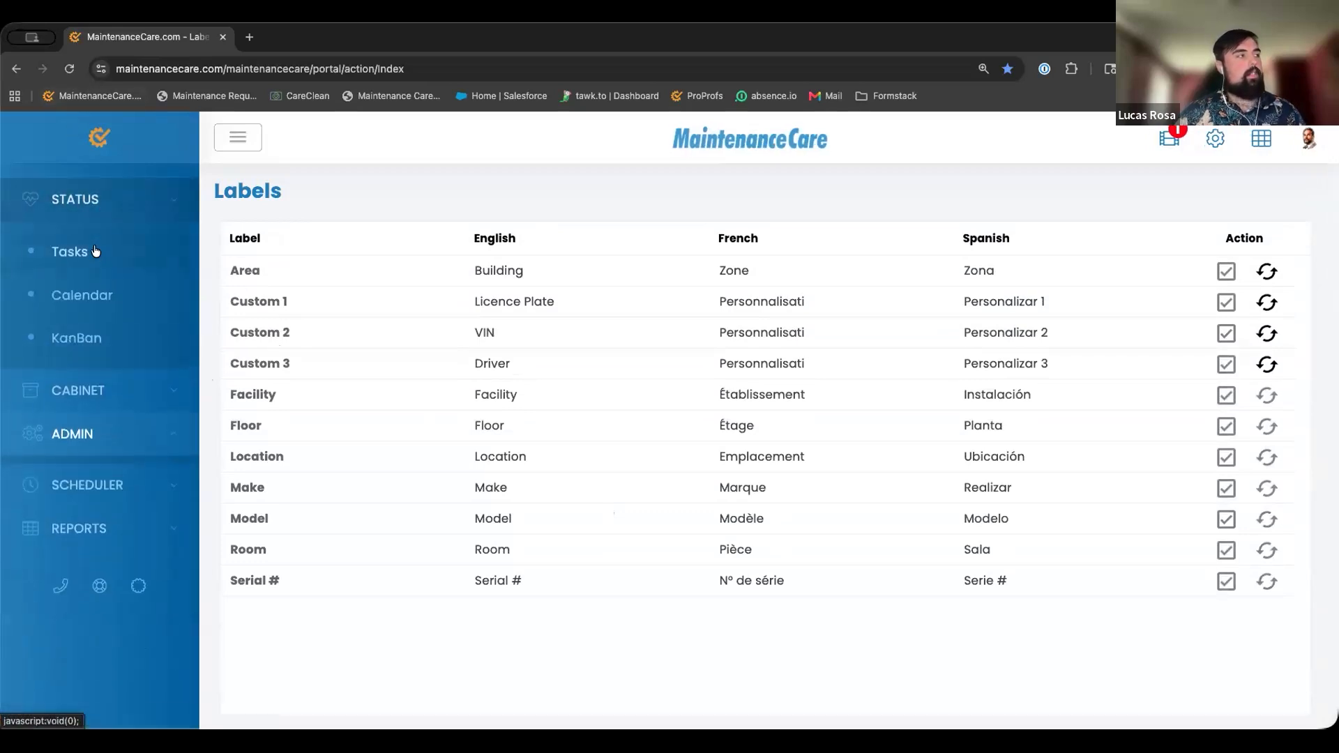
left_click(94, 251)
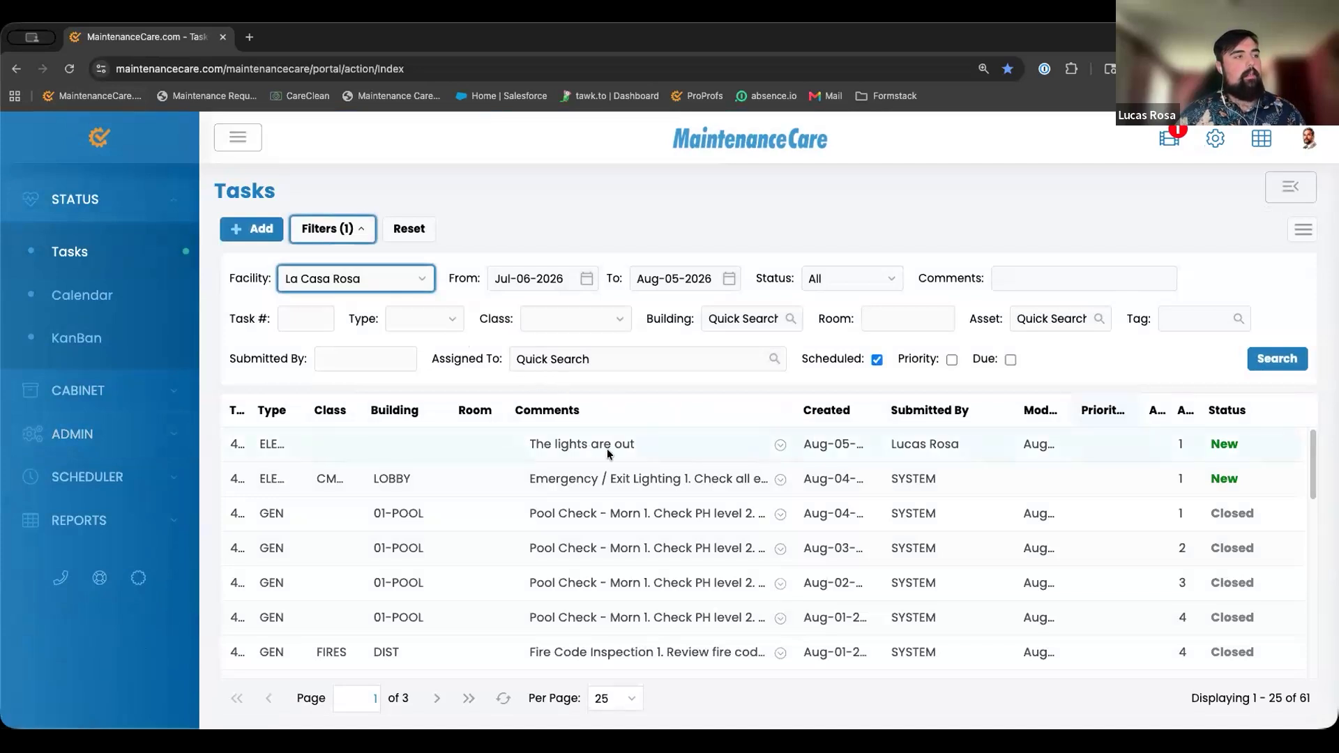
double_click(669, 452)
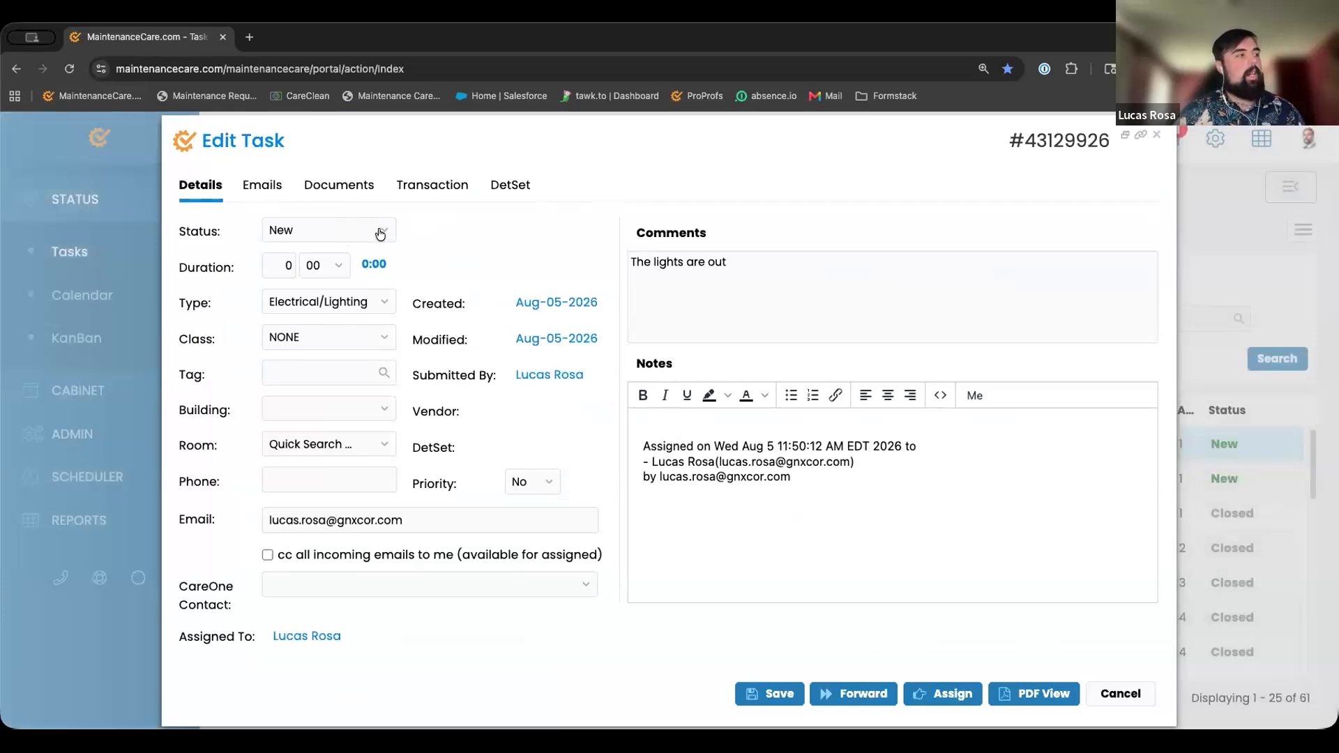
left_click(381, 234)
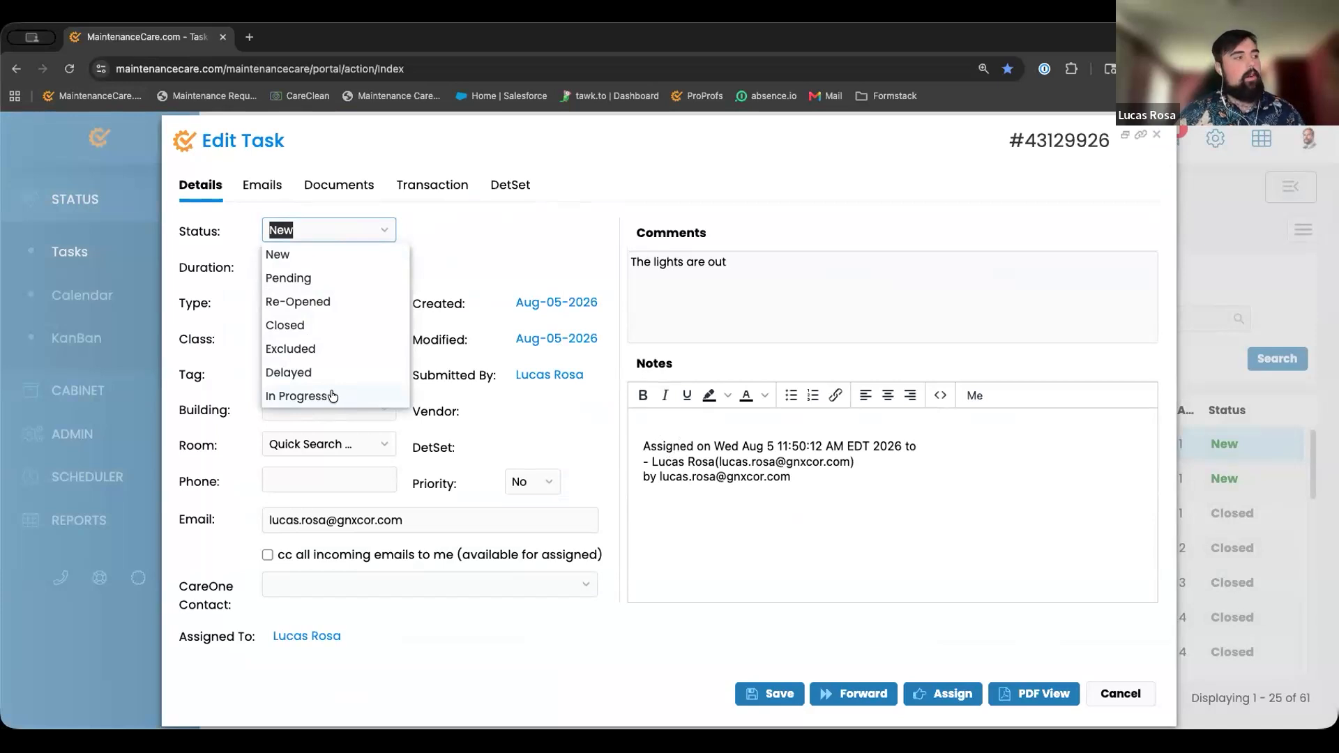
left_click(332, 396)
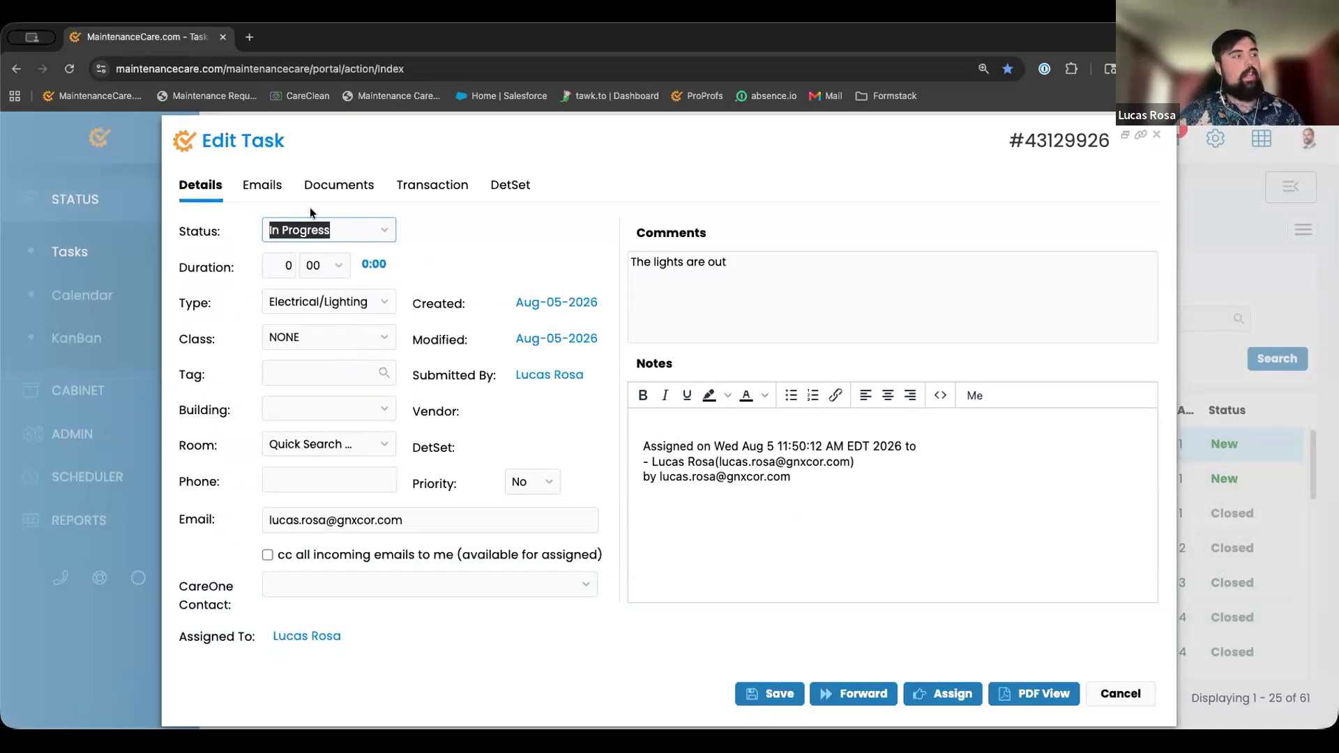
- Set the task's duration to 20 minutes, add the note "In progress -" with the user and time stamp, and save the task
left_click(333, 266)
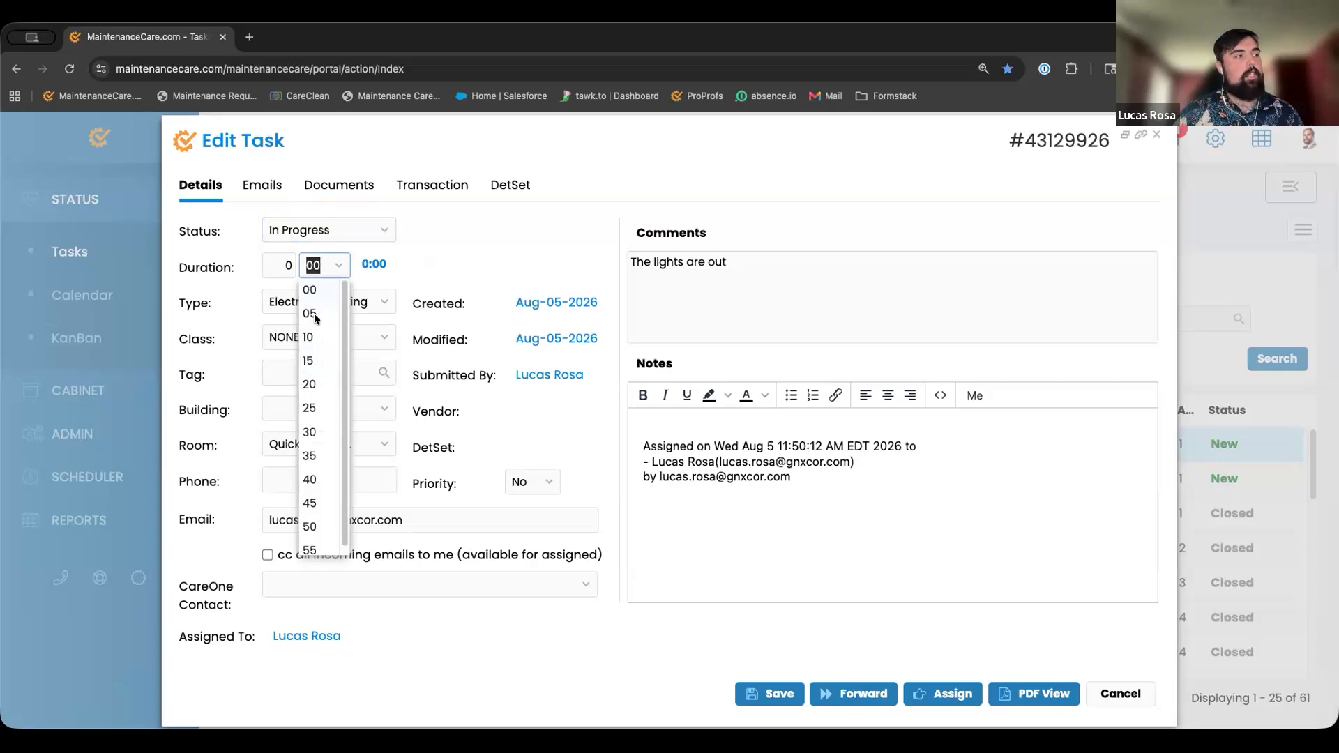
left_click(311, 384)
left_click(646, 421)
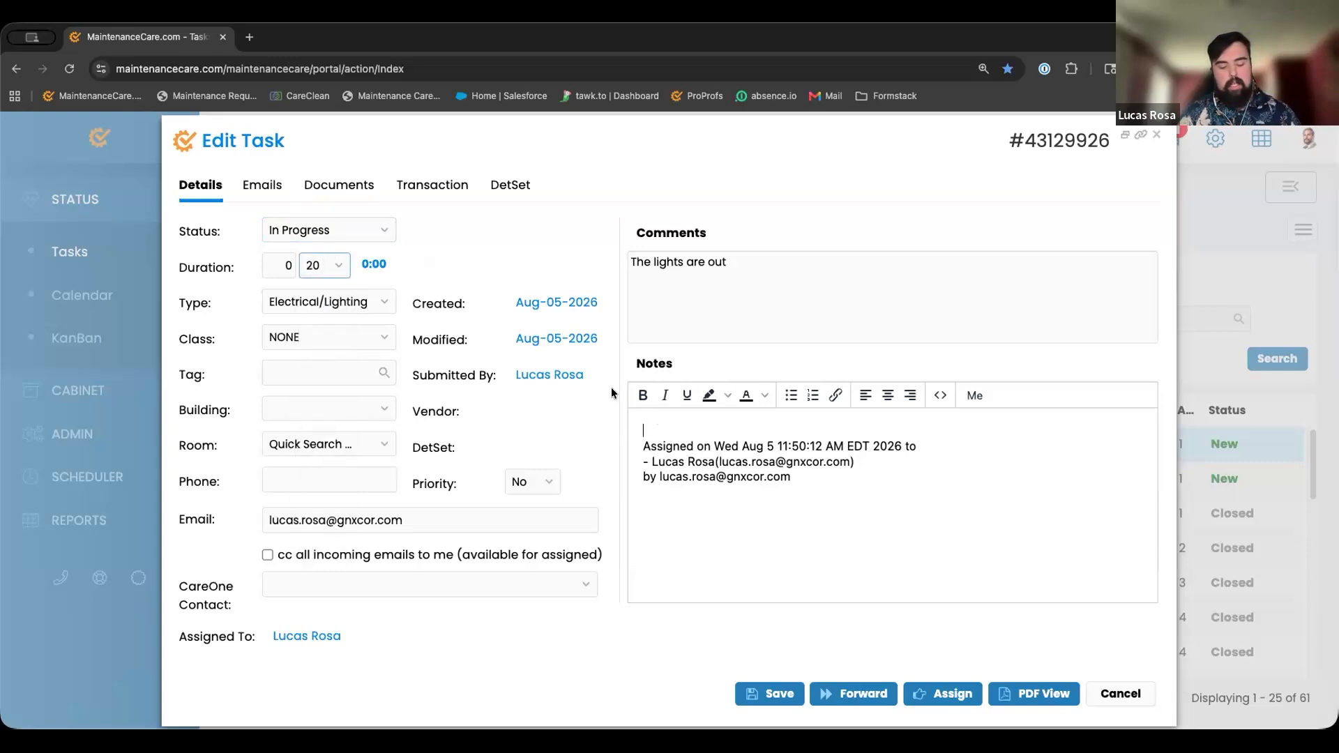
type("In progress -")
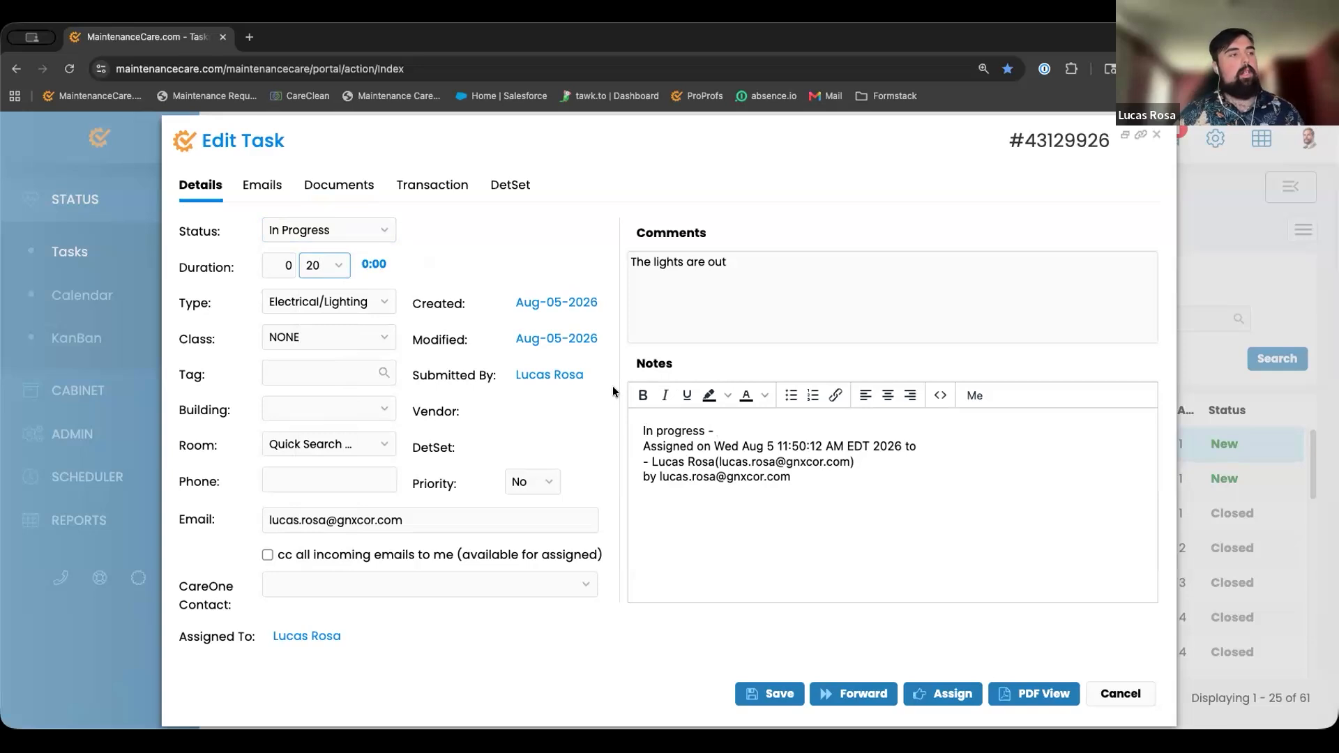
left_click(973, 393)
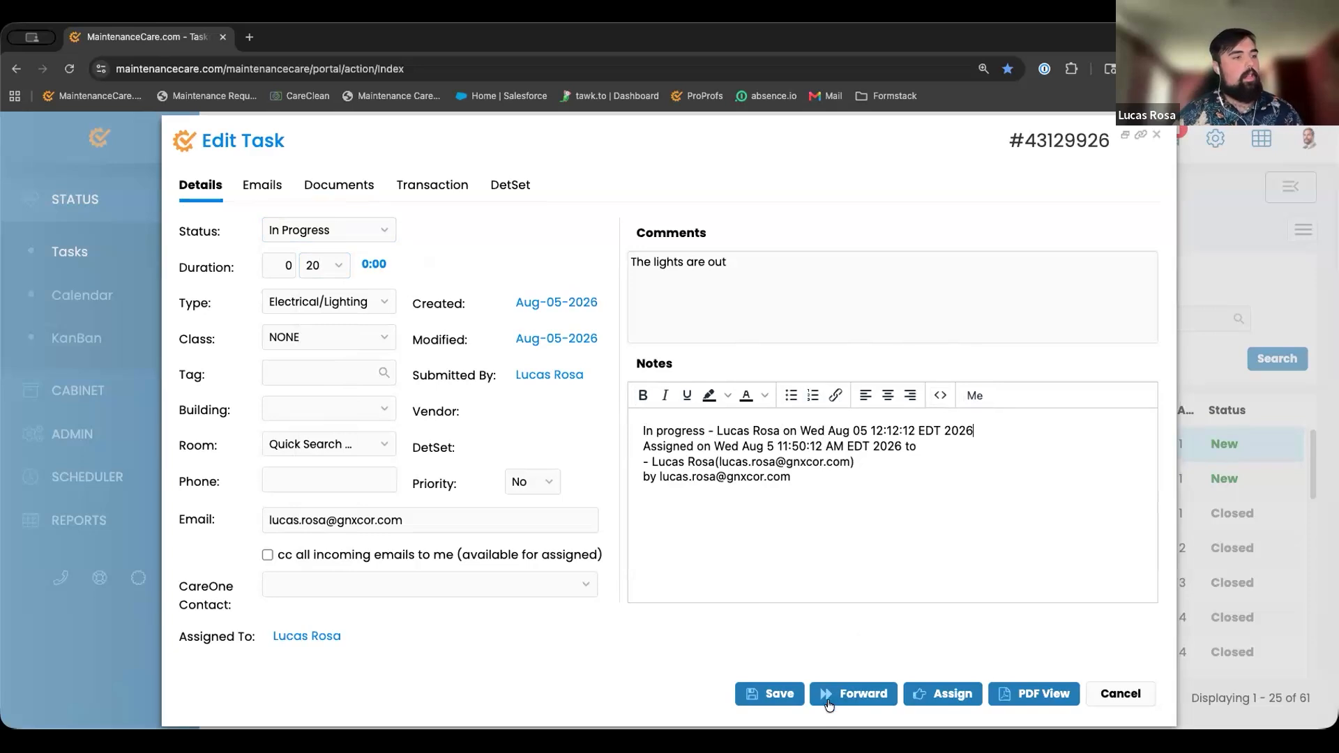
left_click(773, 692)
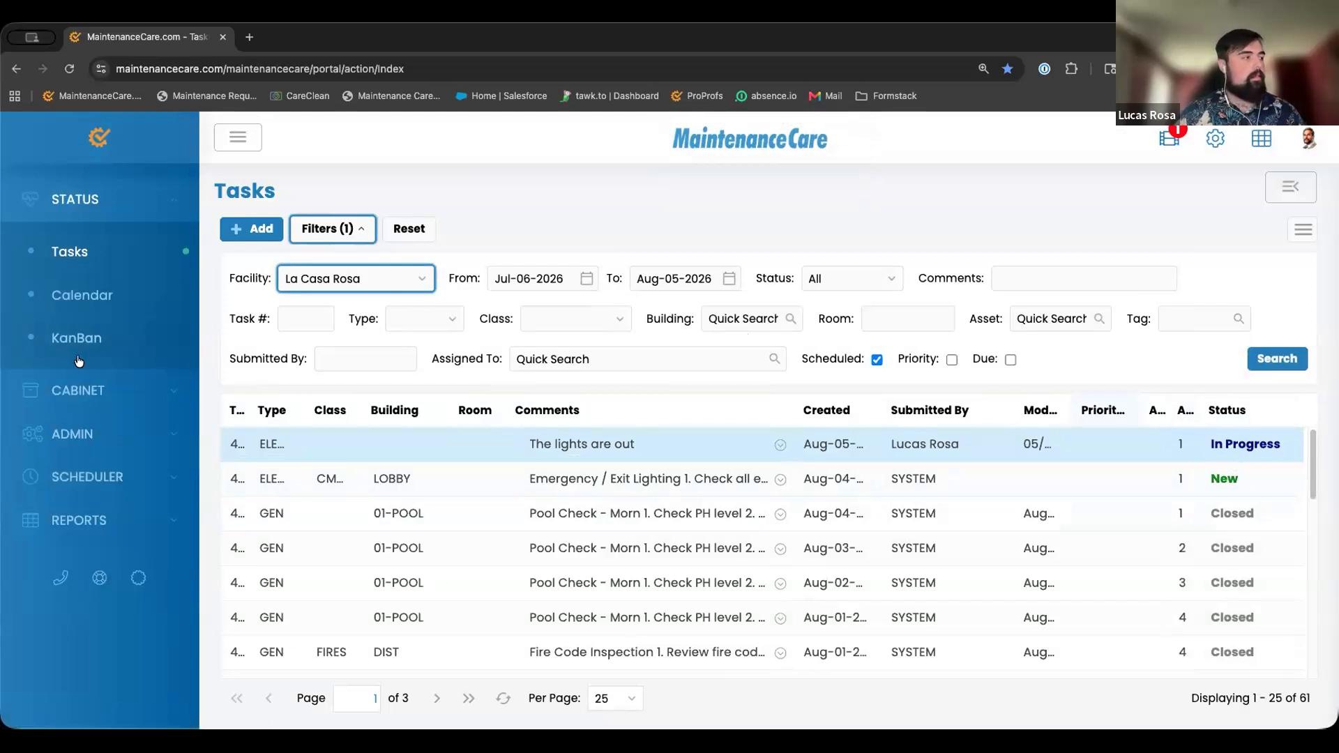
- Return to the label settings and list the inactive custom statuses
left_click(124, 446)
scroll(123, 502, "down", 3)
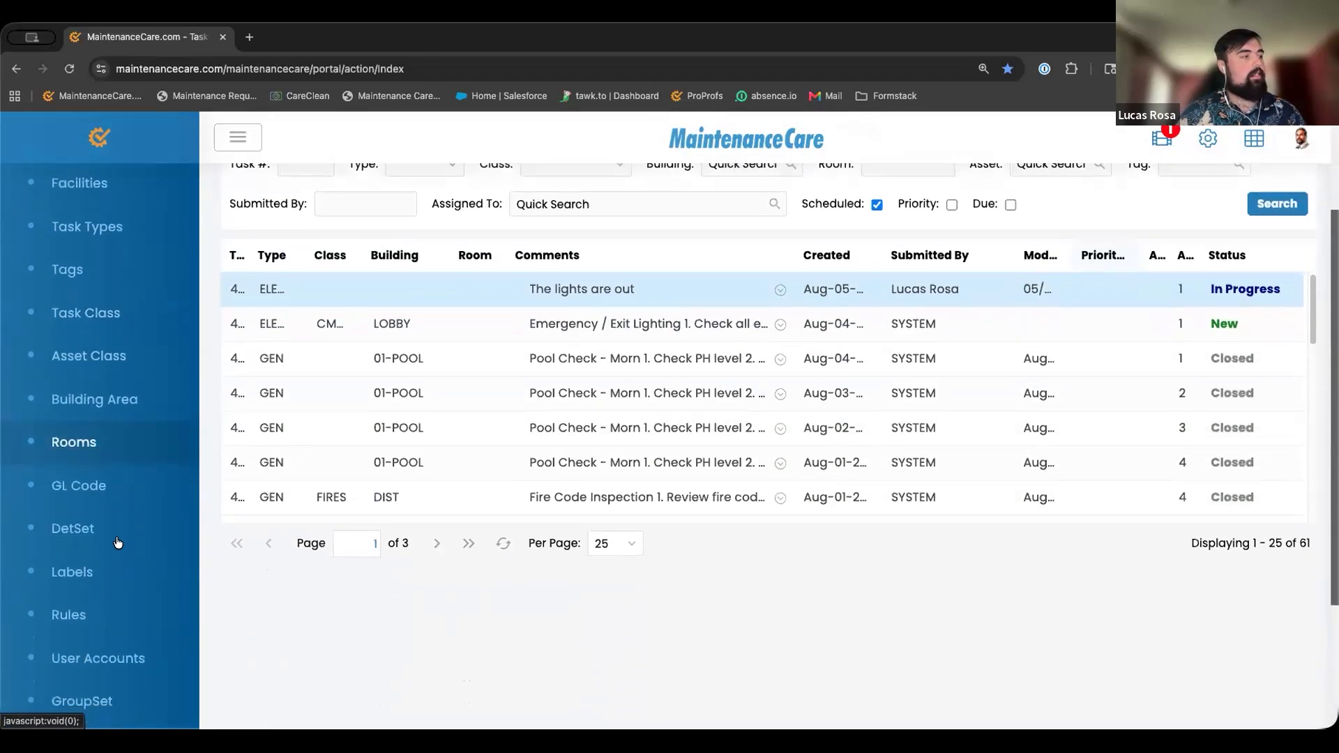
scroll(95, 562, "down", 1)
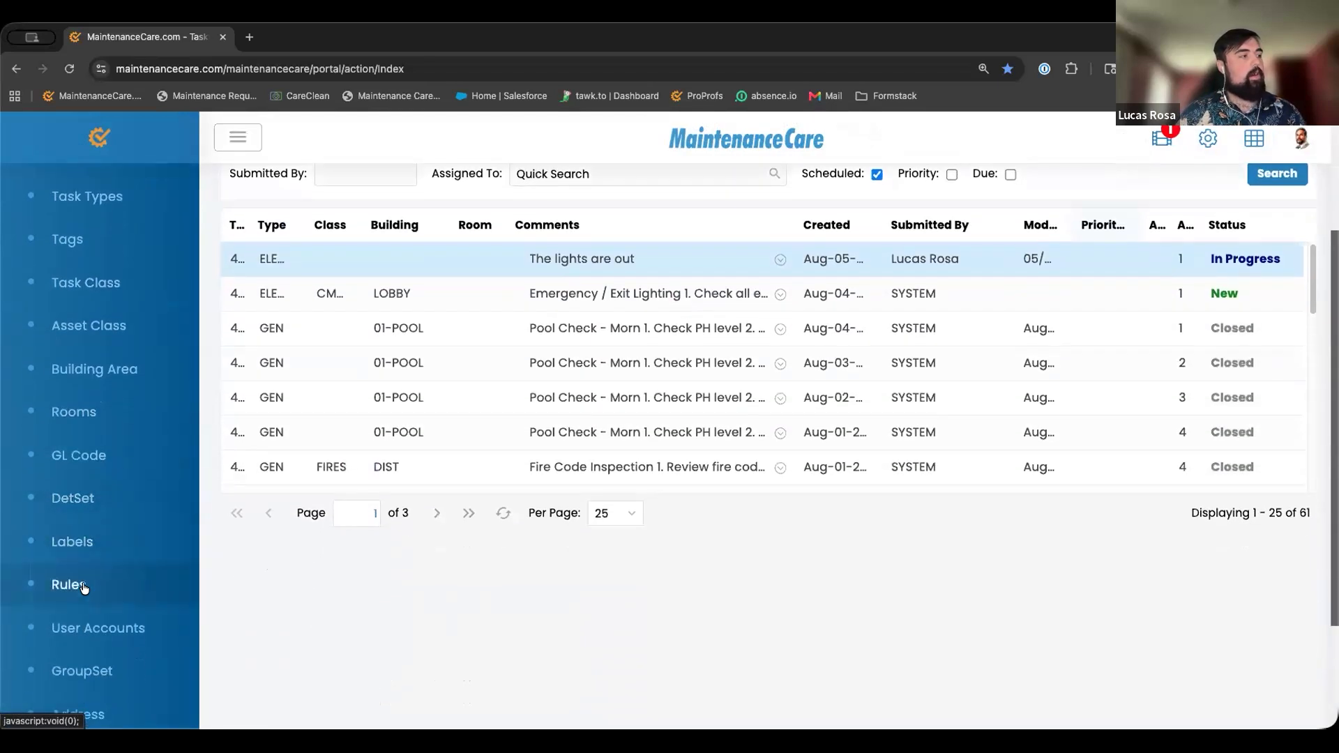
left_click(99, 544)
scroll(379, 563, "down", 3)
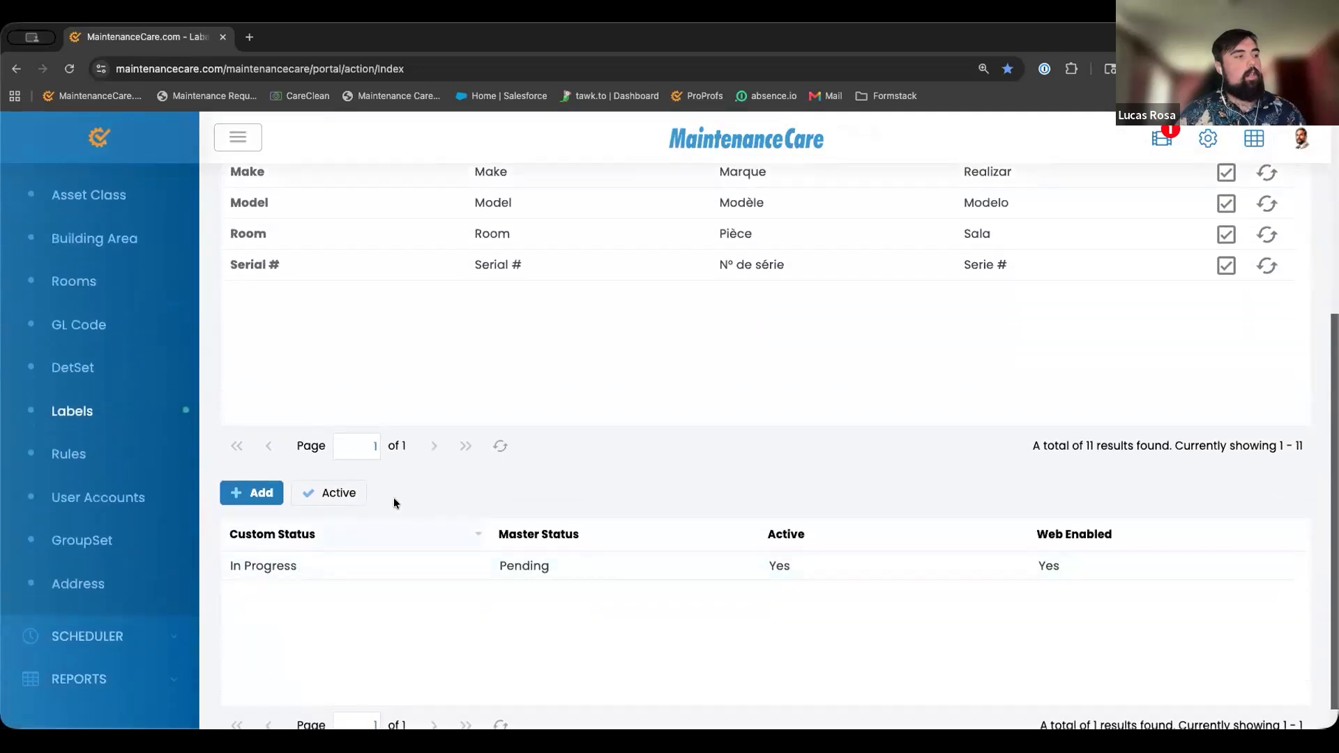
left_click(349, 477)
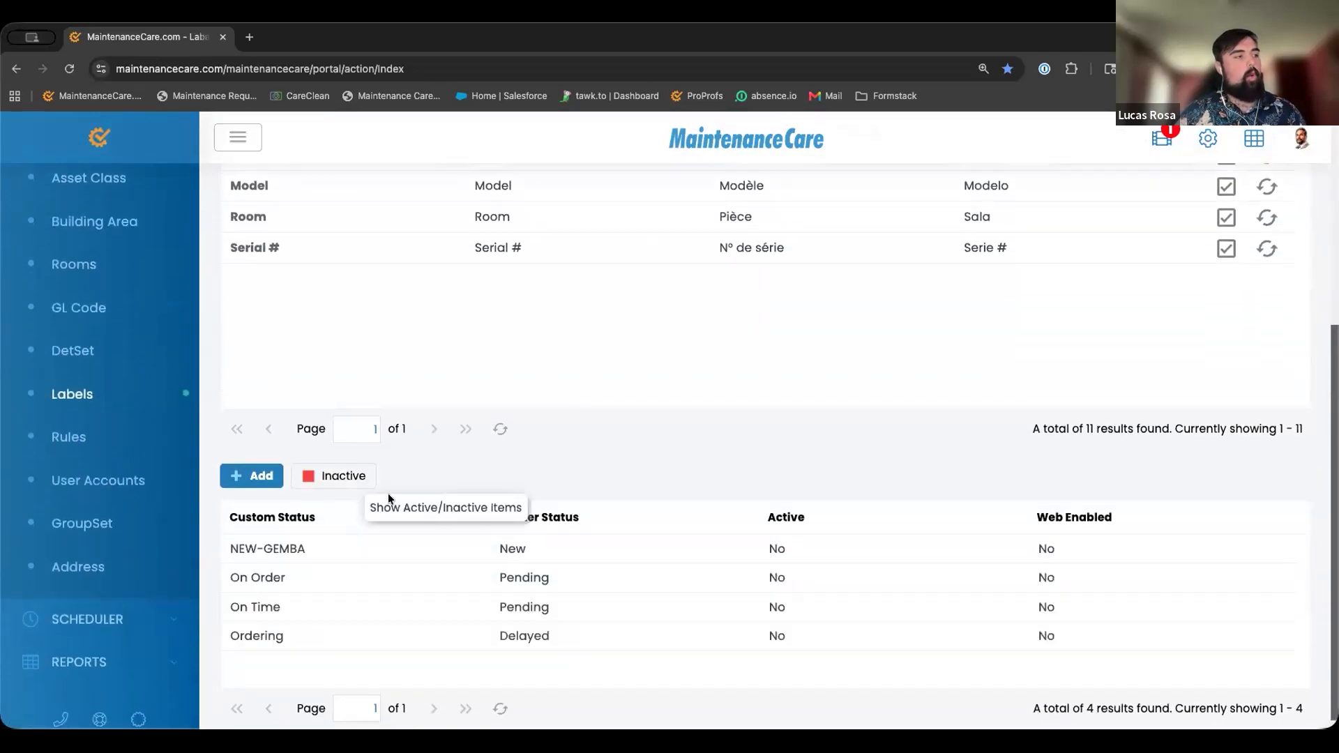
left_click(343, 478)
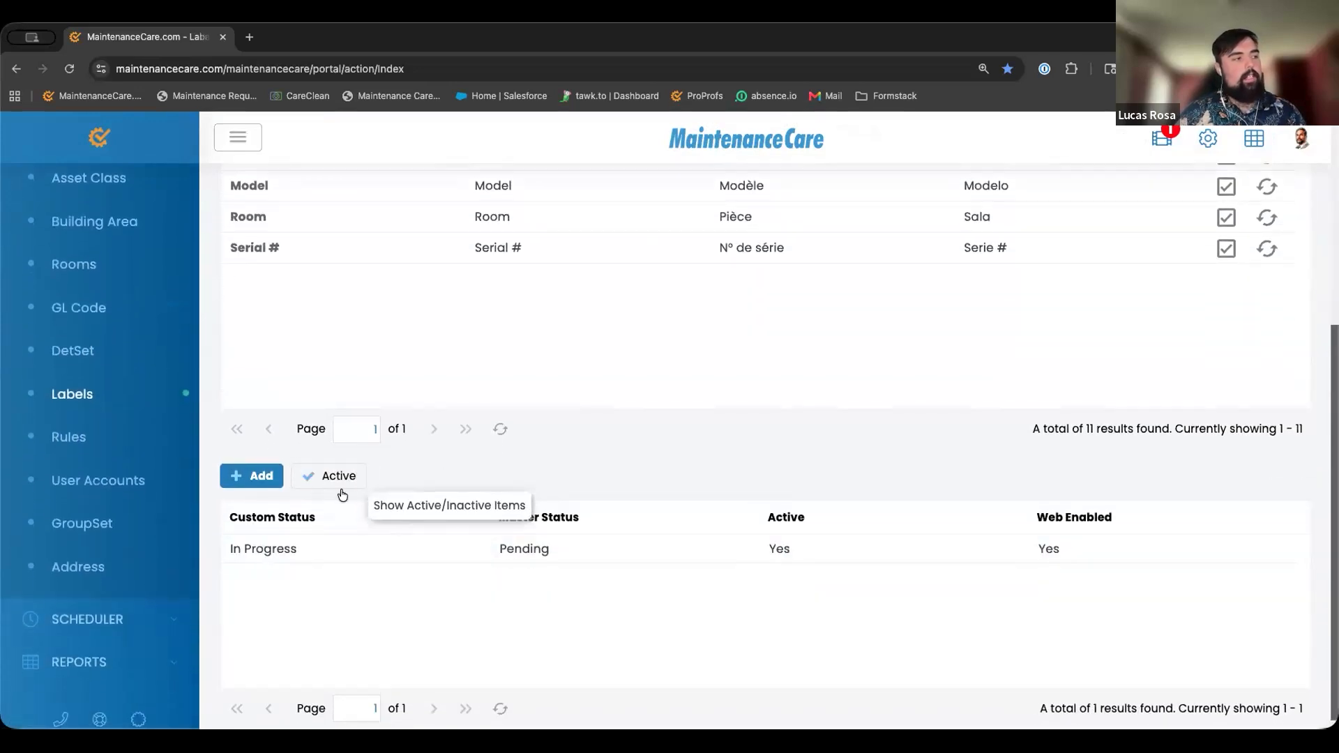
left_click(346, 479)
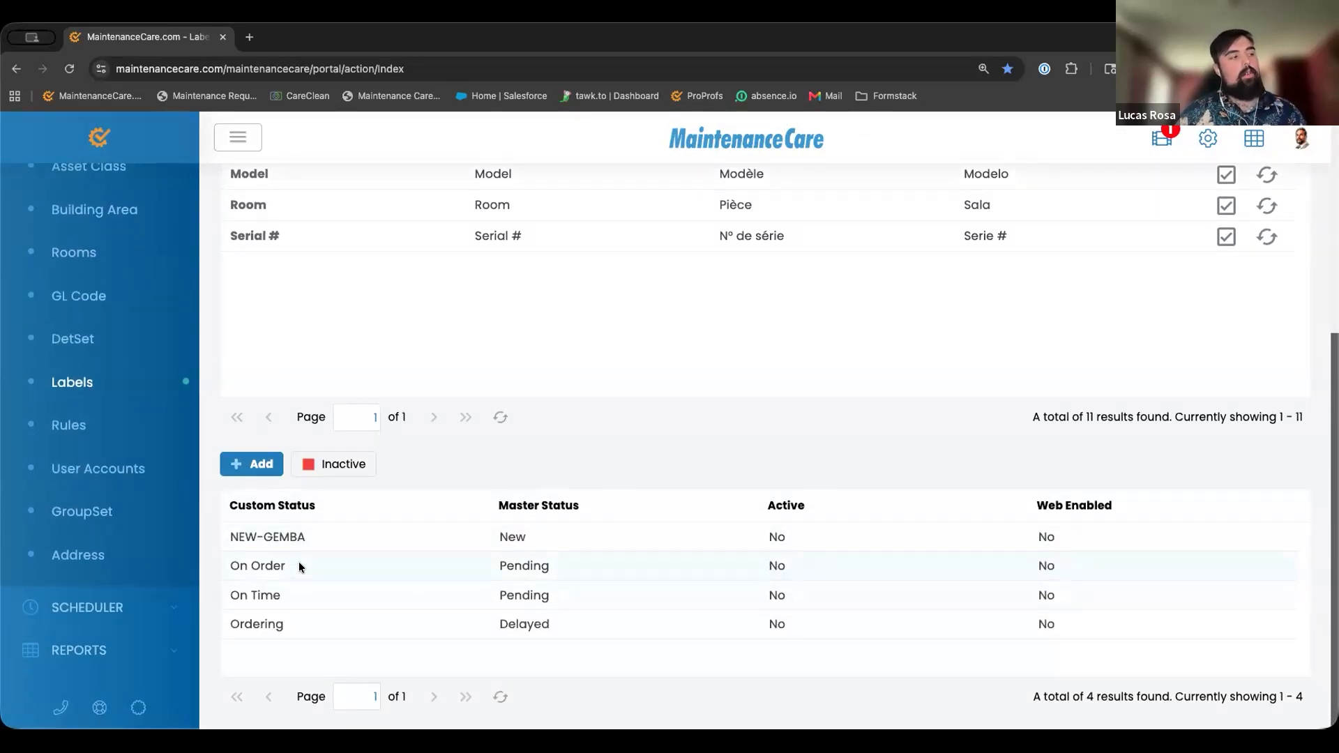
- Set the On Order custom status to master status Delayed, Active and Web Enabled, save it, and list the active statuses
double_click(329, 565)
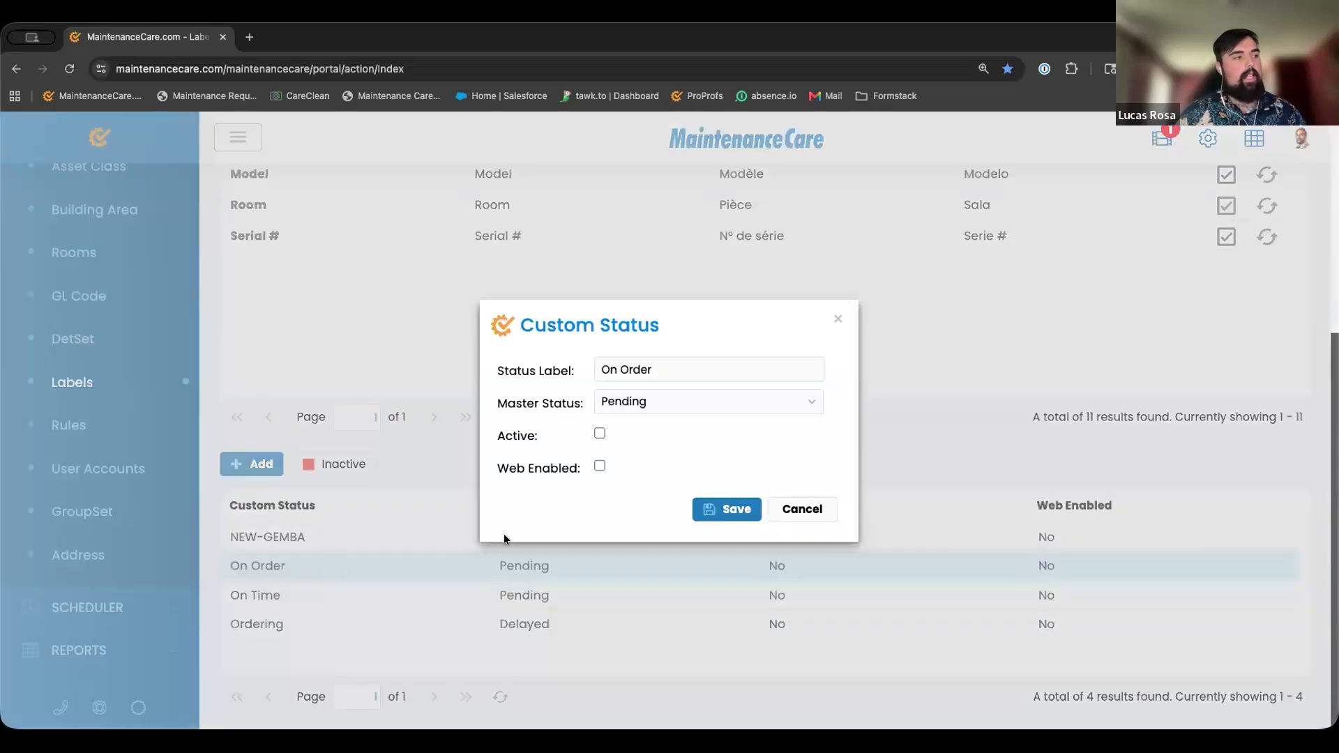
left_click(820, 405)
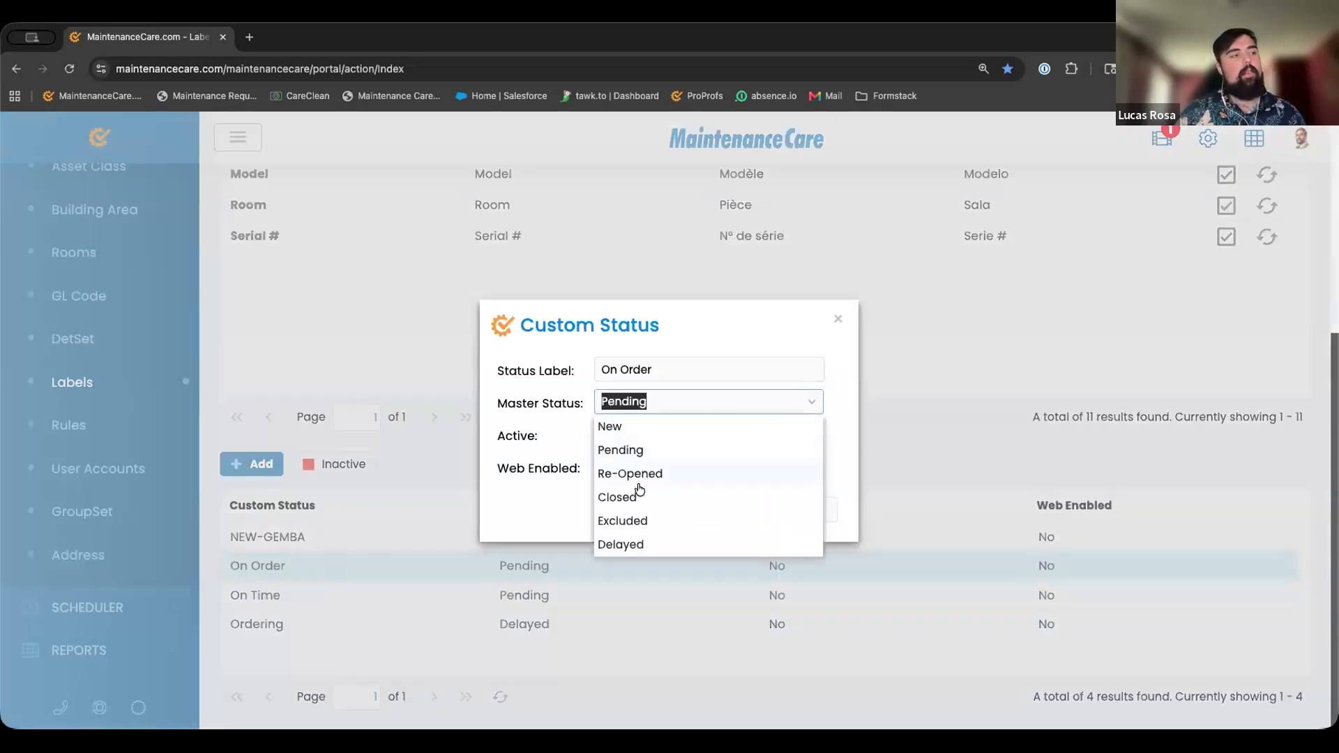
left_click(638, 545)
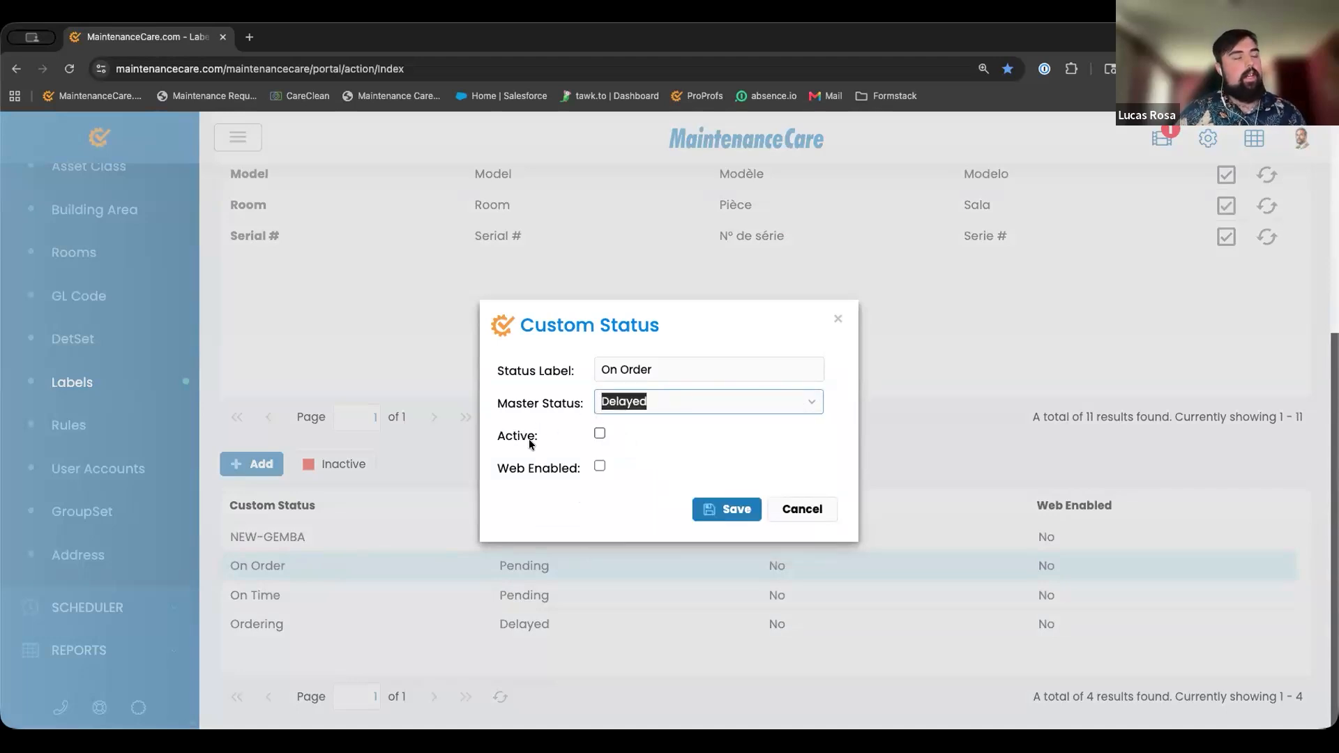
left_click(601, 433)
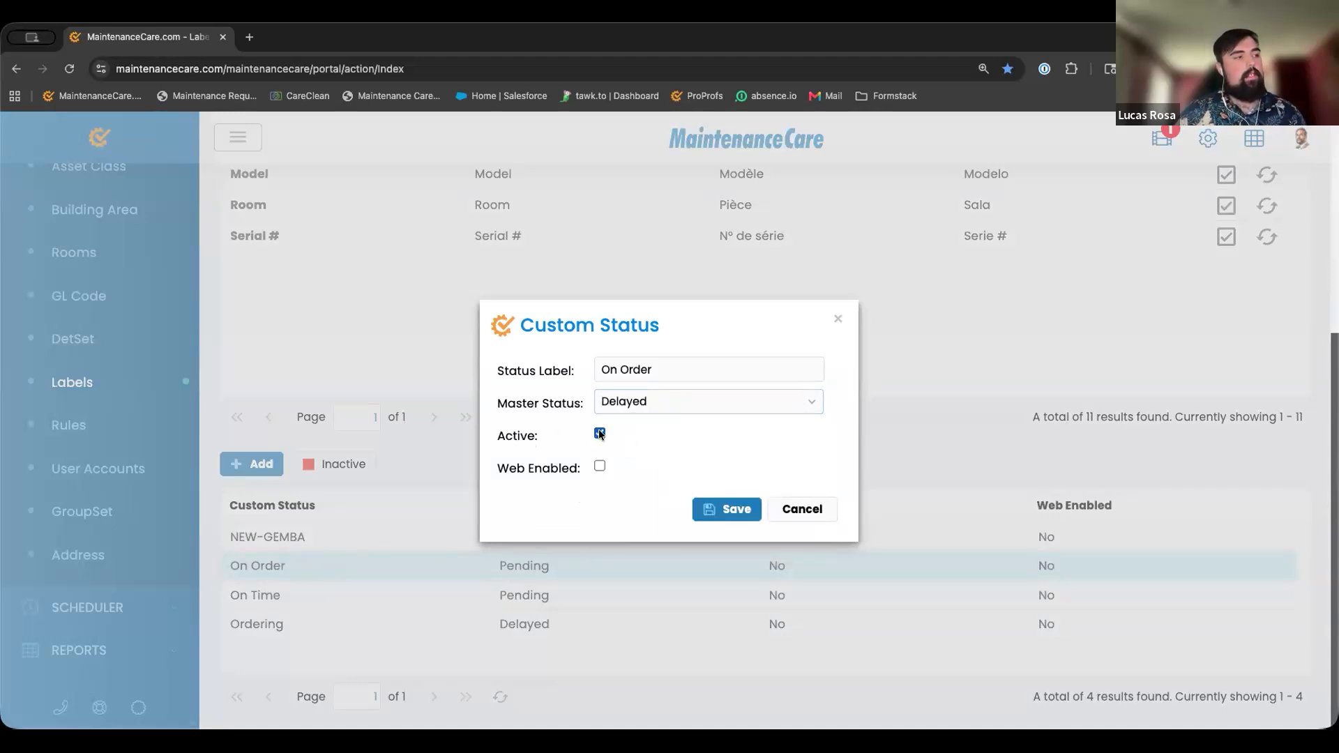
left_click(714, 507)
left_click(371, 466)
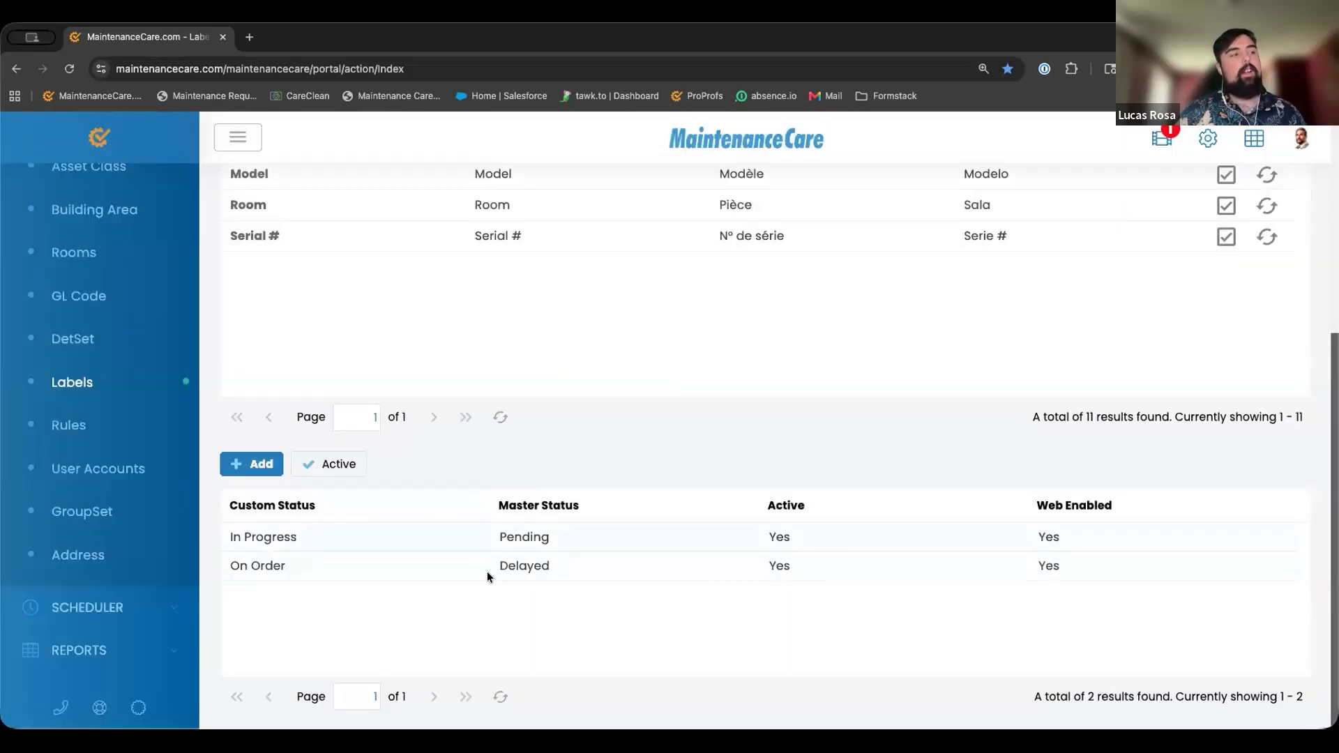
- Try relabelling the On Order custom status as "OnOrder" without a space, and cancel the edit
double_click(291, 552)
left_click_drag(624, 365, 649, 364)
key("BackSpace")
key("BackSpace")
key("BackSpace")
key("BackSpace")
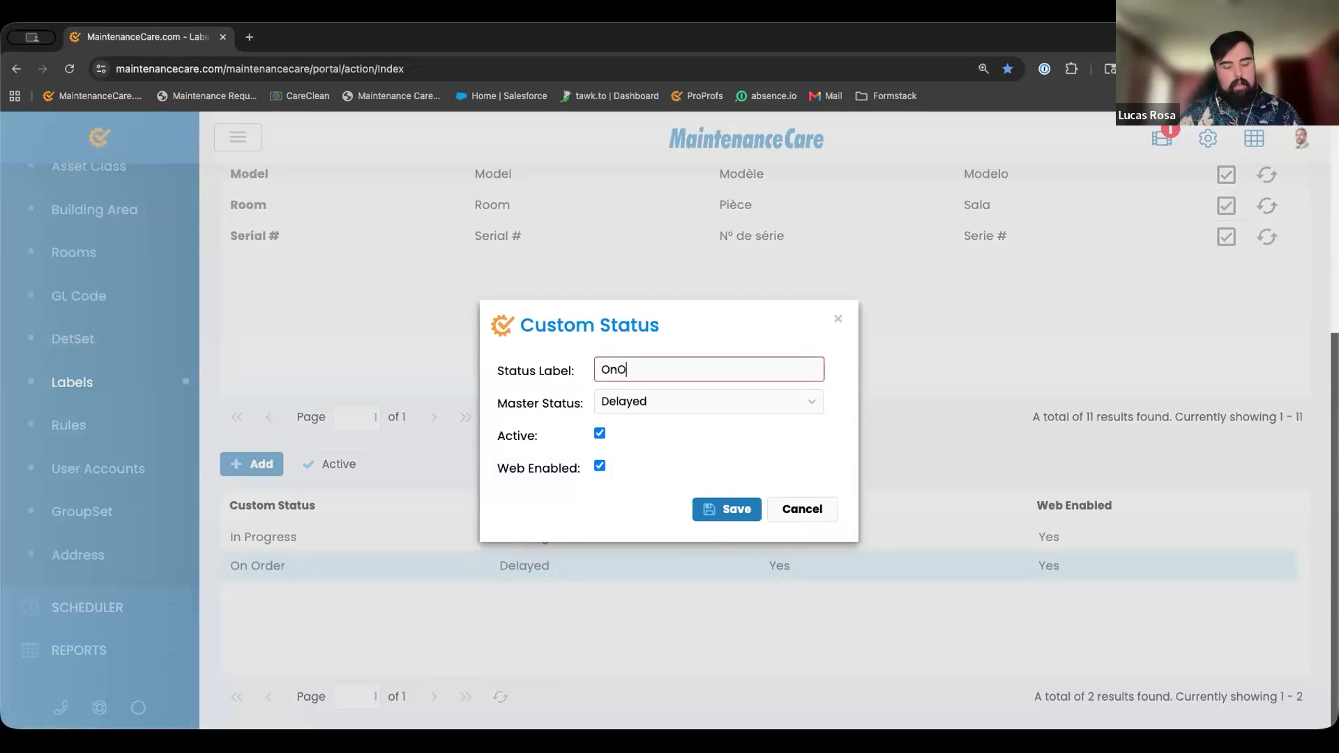
type("rder")
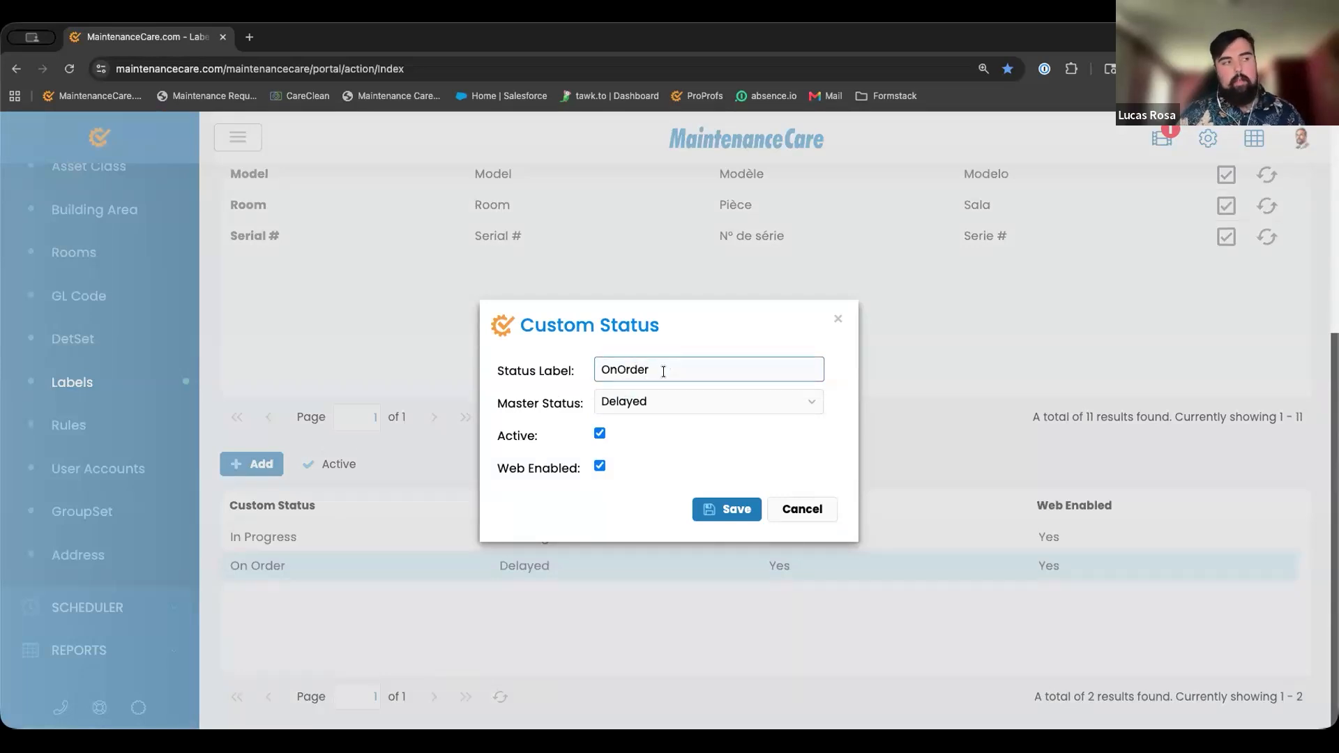
key("BackSpace")
key("BackSpace")
key("BackSpace")
key("BackSpace")
key("BackSpace")
left_click(812, 507)
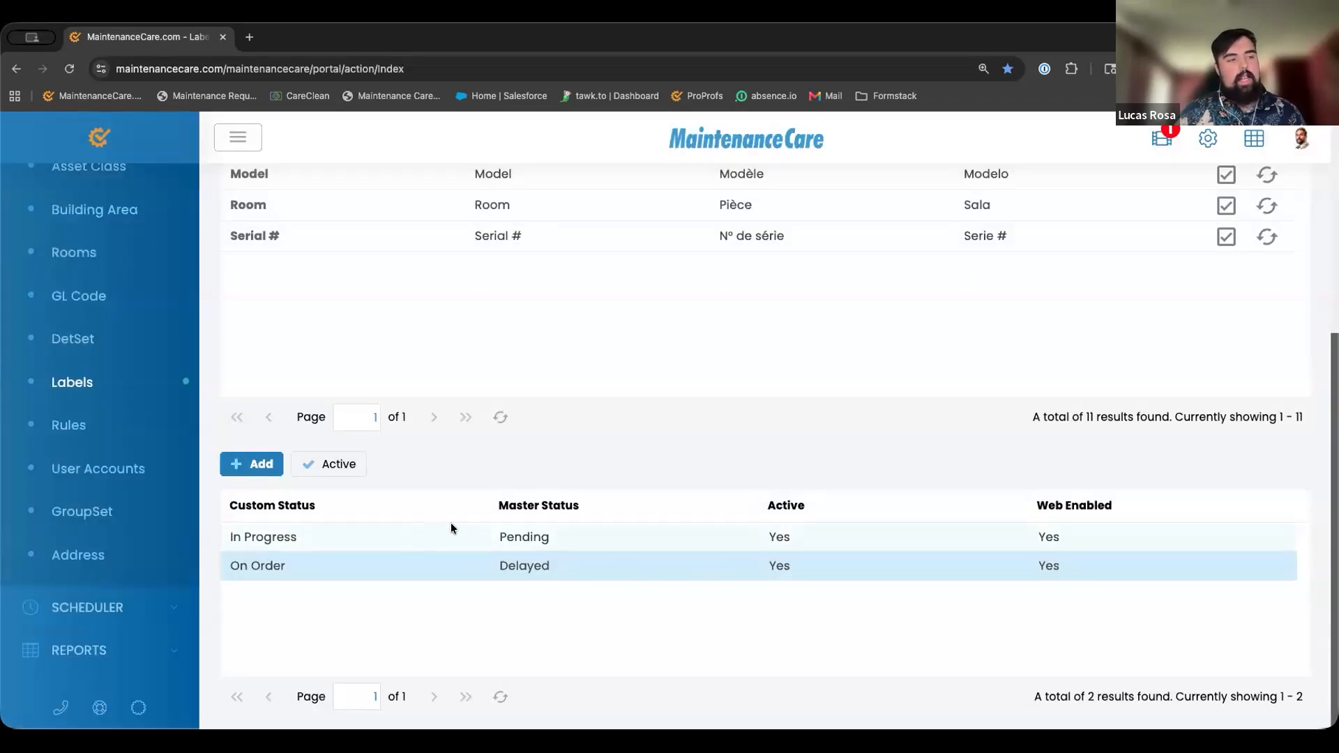
- Reopen the "The lights are out" task from the task list and choose On Order as its status
scroll(132, 216, "up", 4)
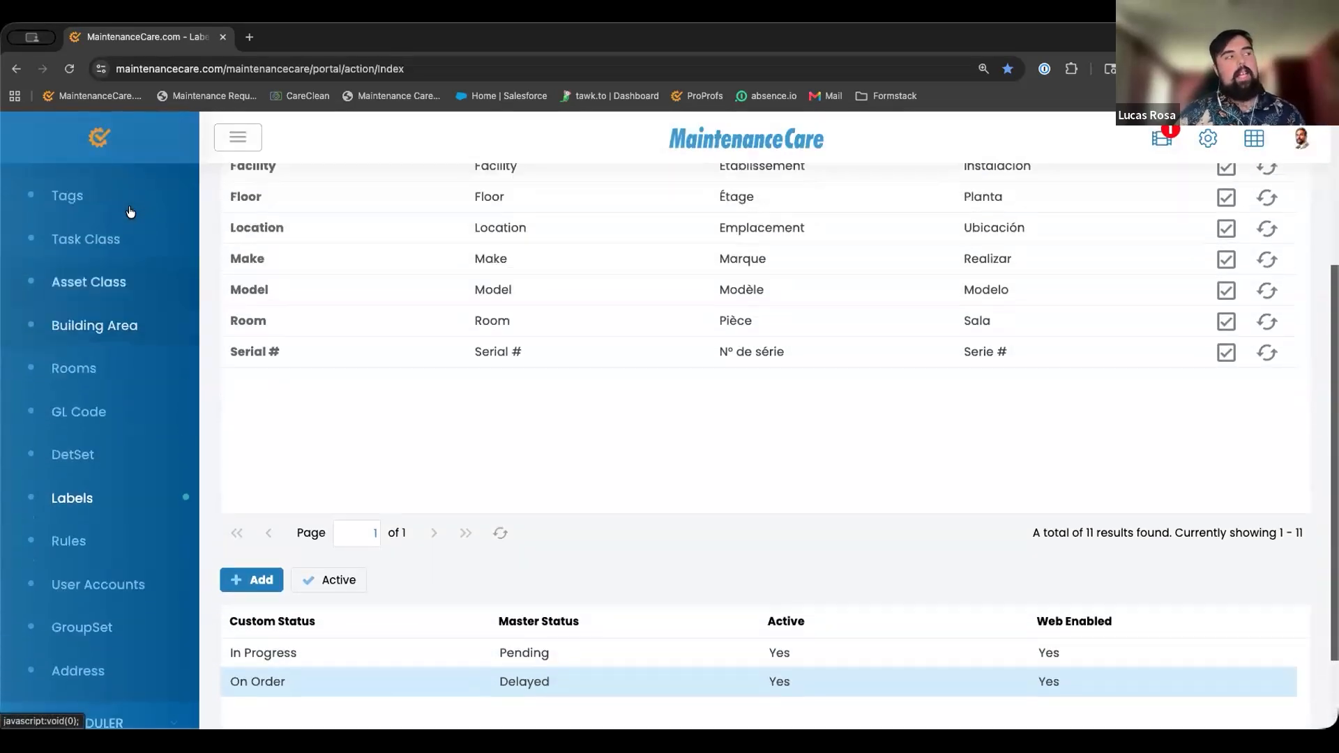
scroll(109, 232, "up", 4)
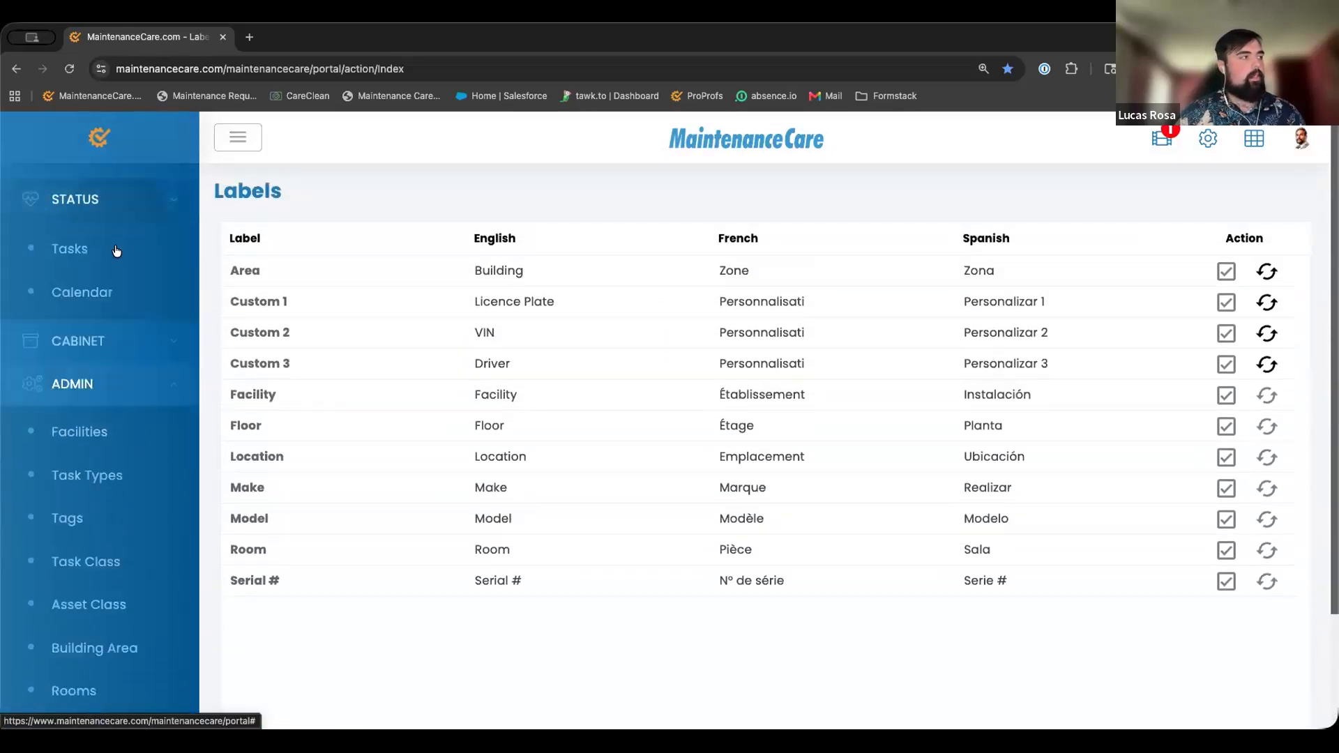
left_click(70, 252)
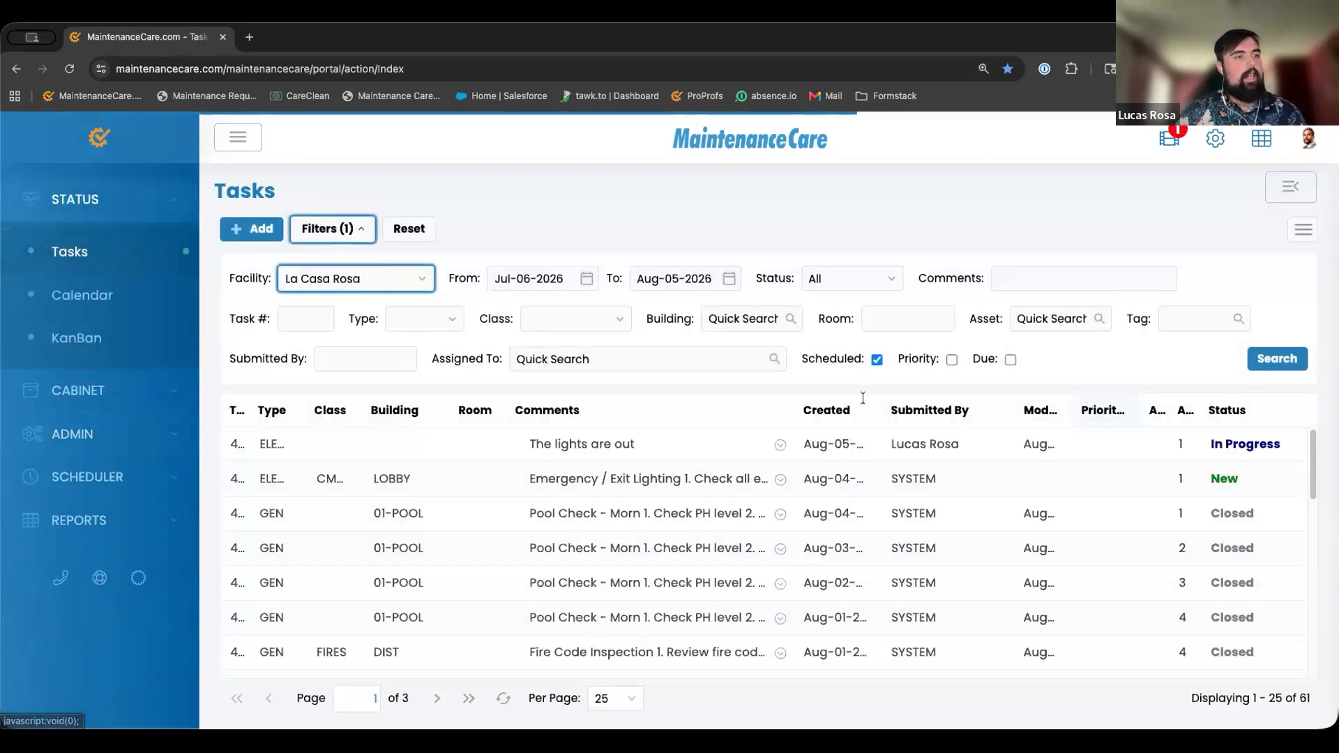
double_click(1055, 442)
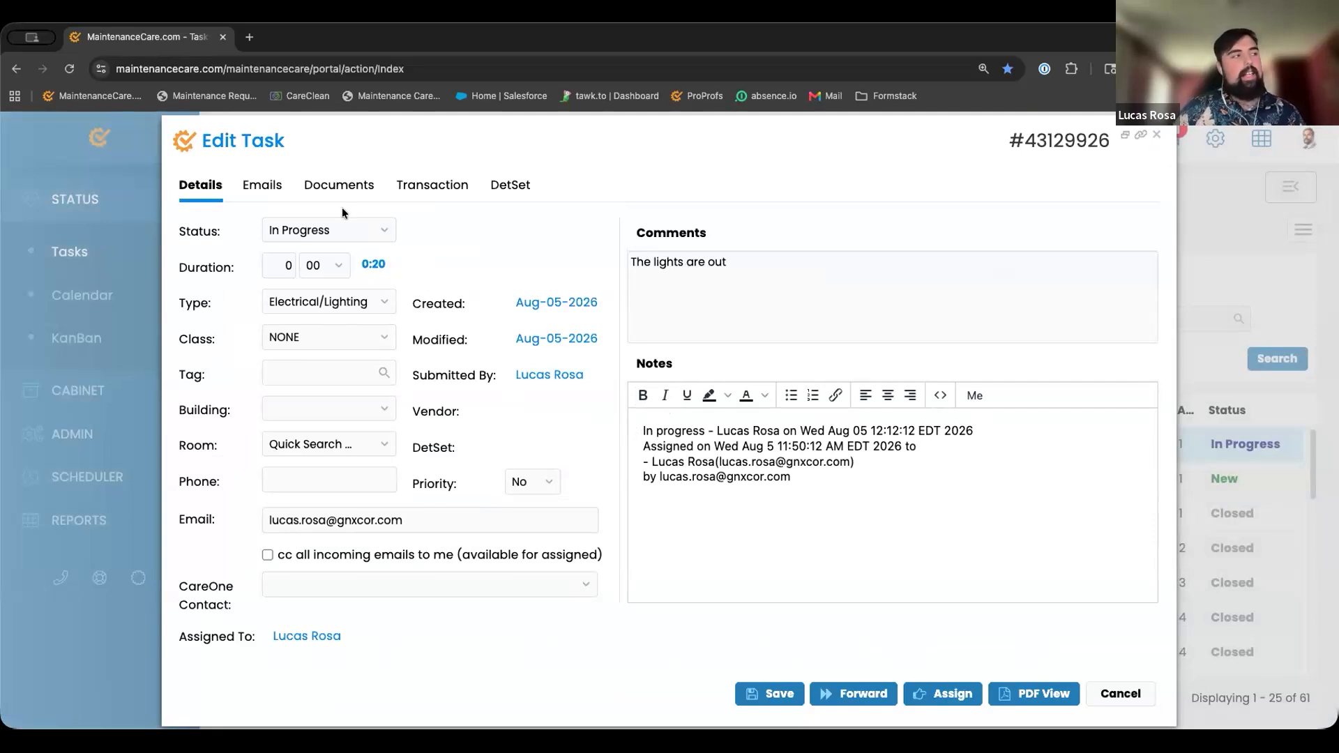
left_click(380, 230)
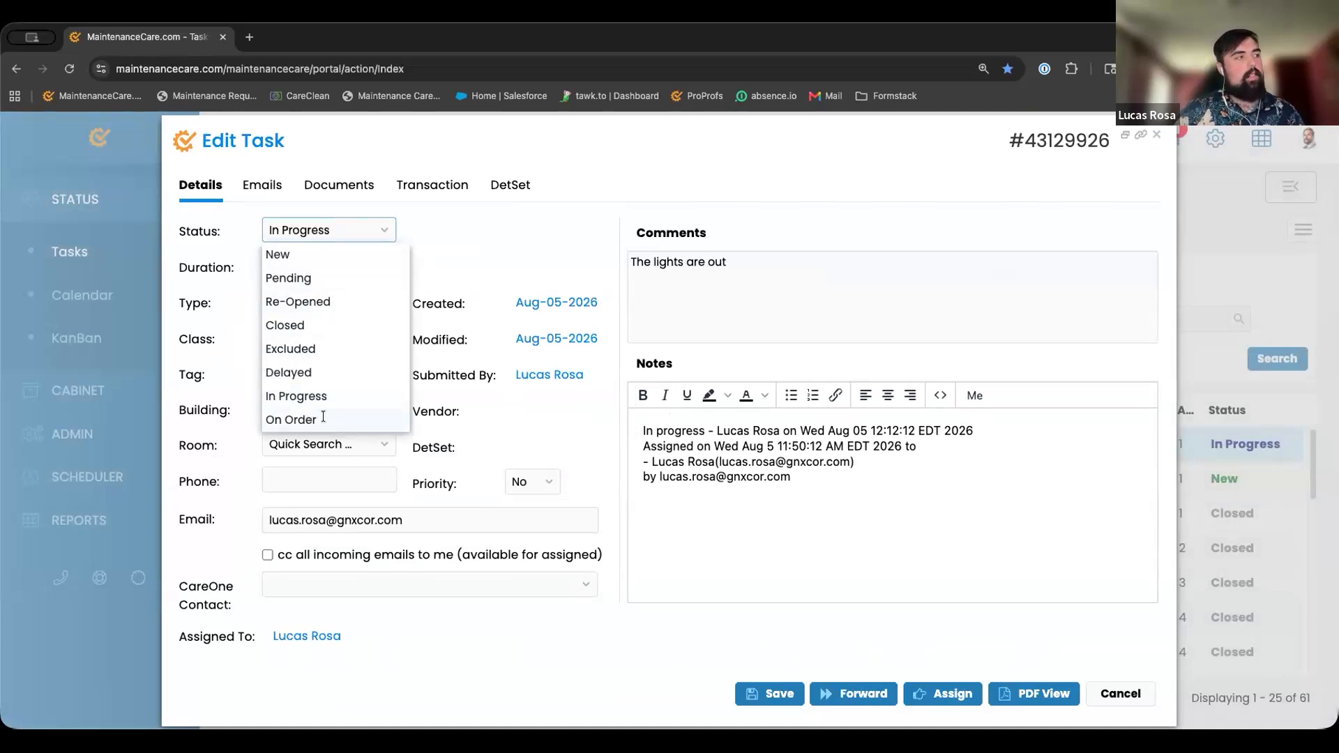
left_click(328, 420)
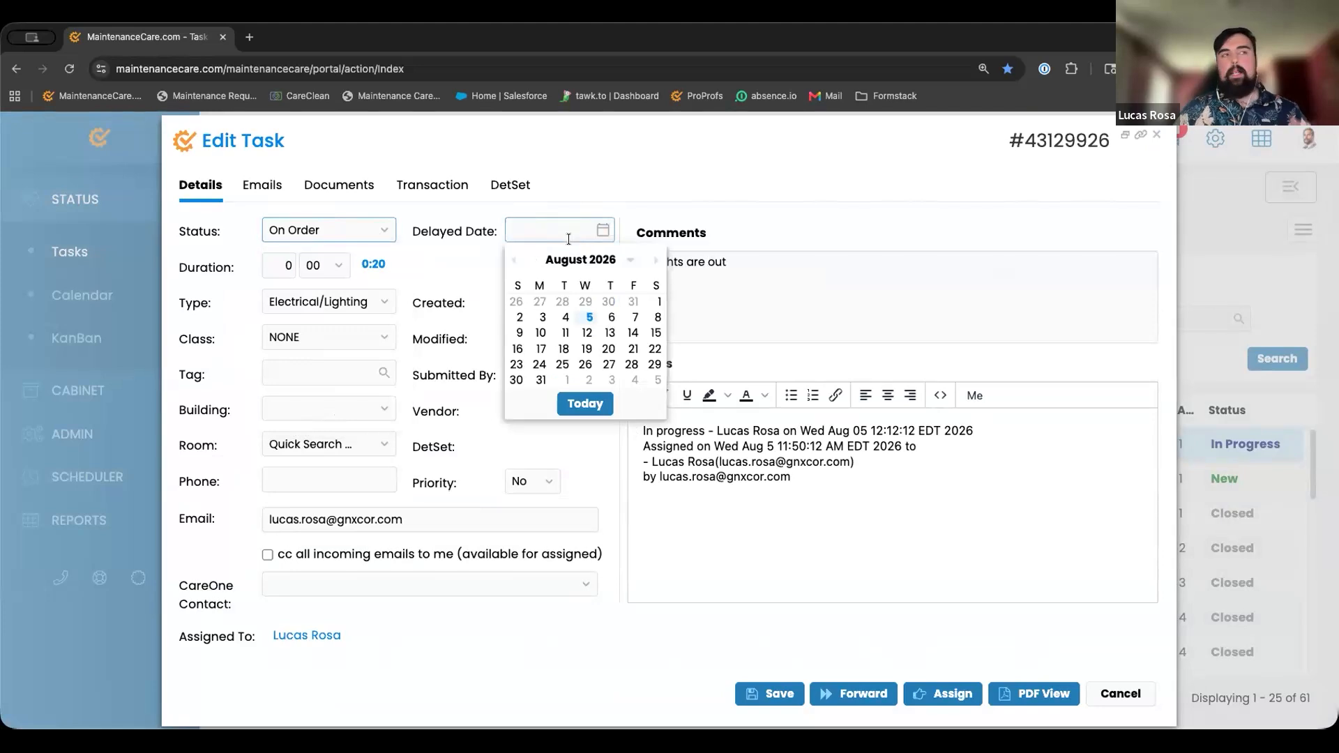
- Switch the status of the "The lights are out" task to Delayed for comparison, and back to On Order
left_click(382, 230)
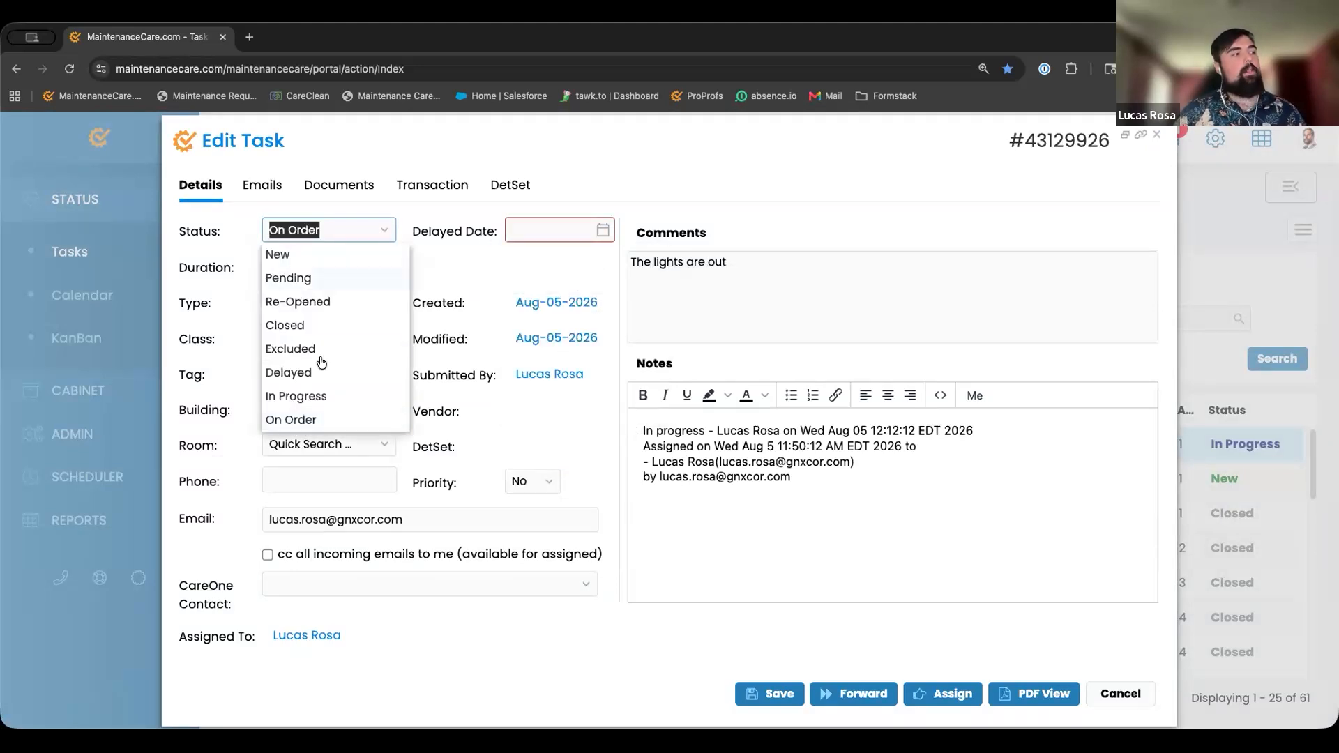
left_click(320, 373)
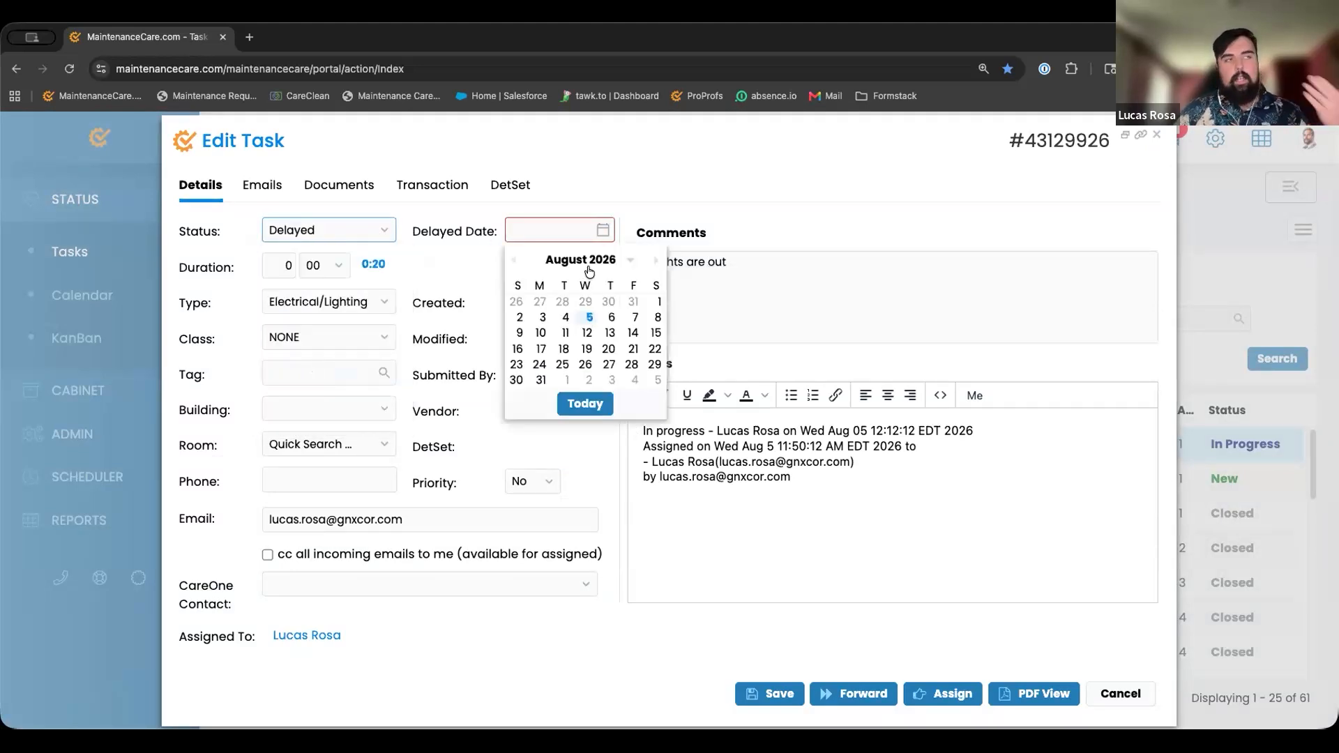
left_click(383, 230)
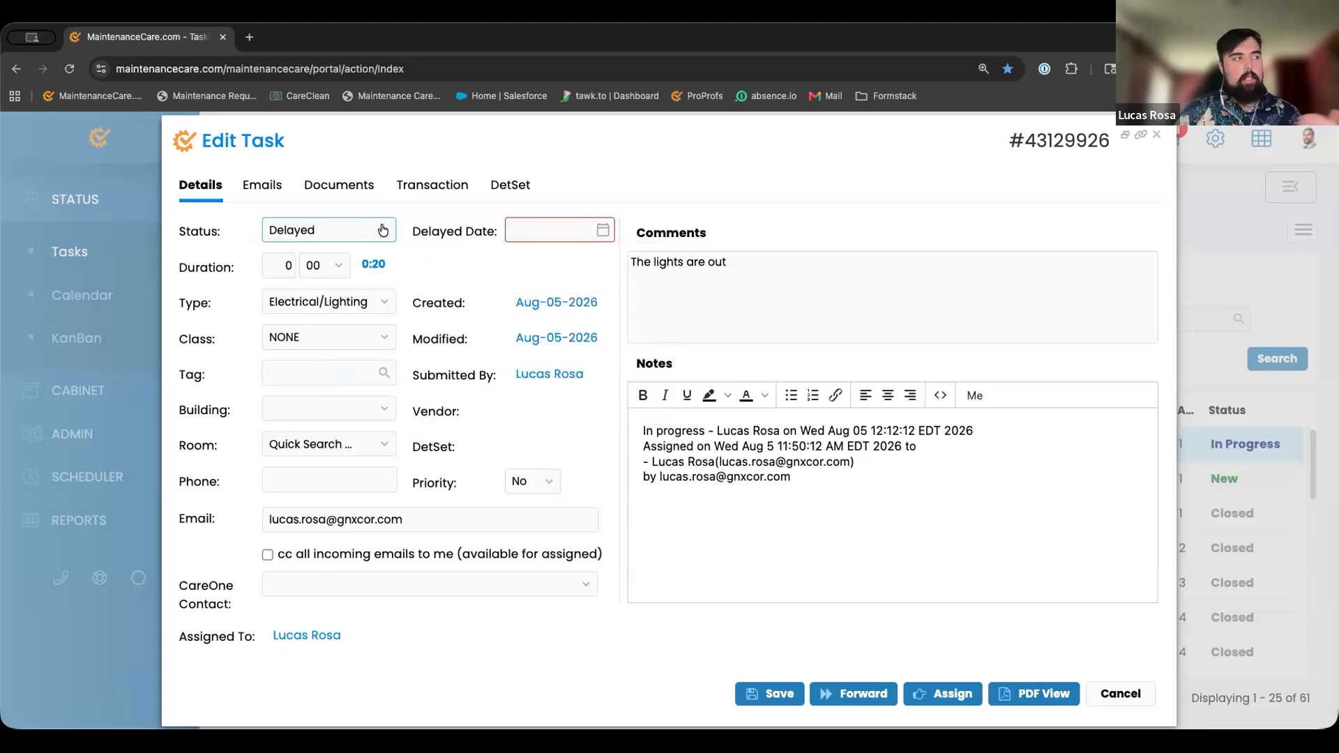
left_click(383, 230)
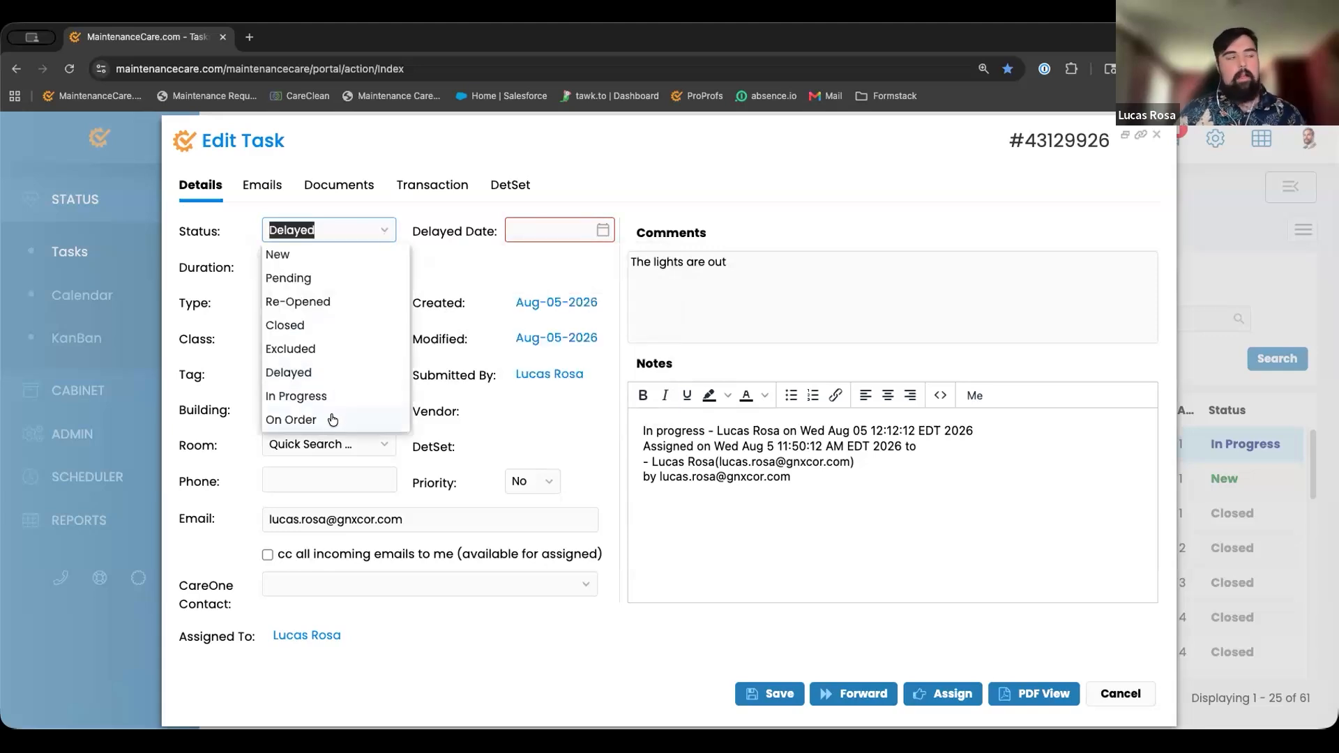
left_click(333, 419)
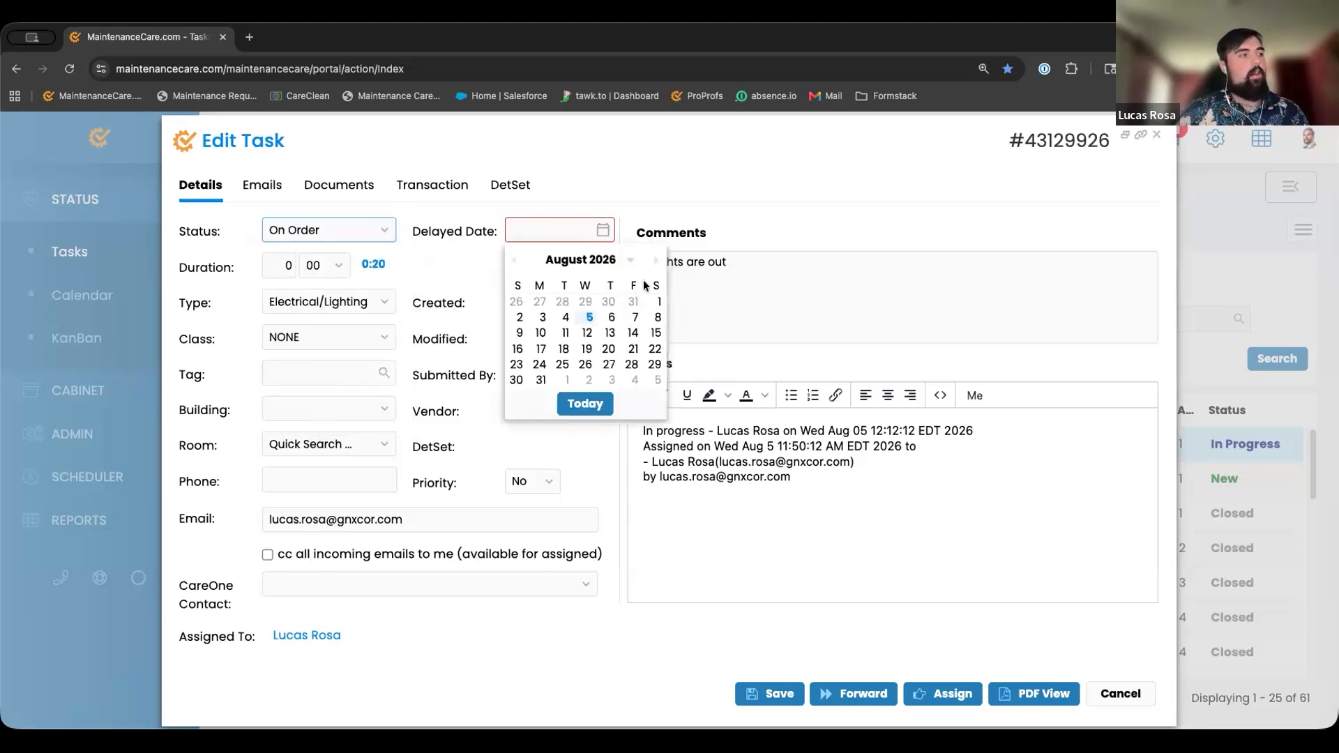
- Set the On Order task's delayed date to Nov-05-2026 and save the task
left_click(656, 260)
left_click(655, 261)
left_click(656, 260)
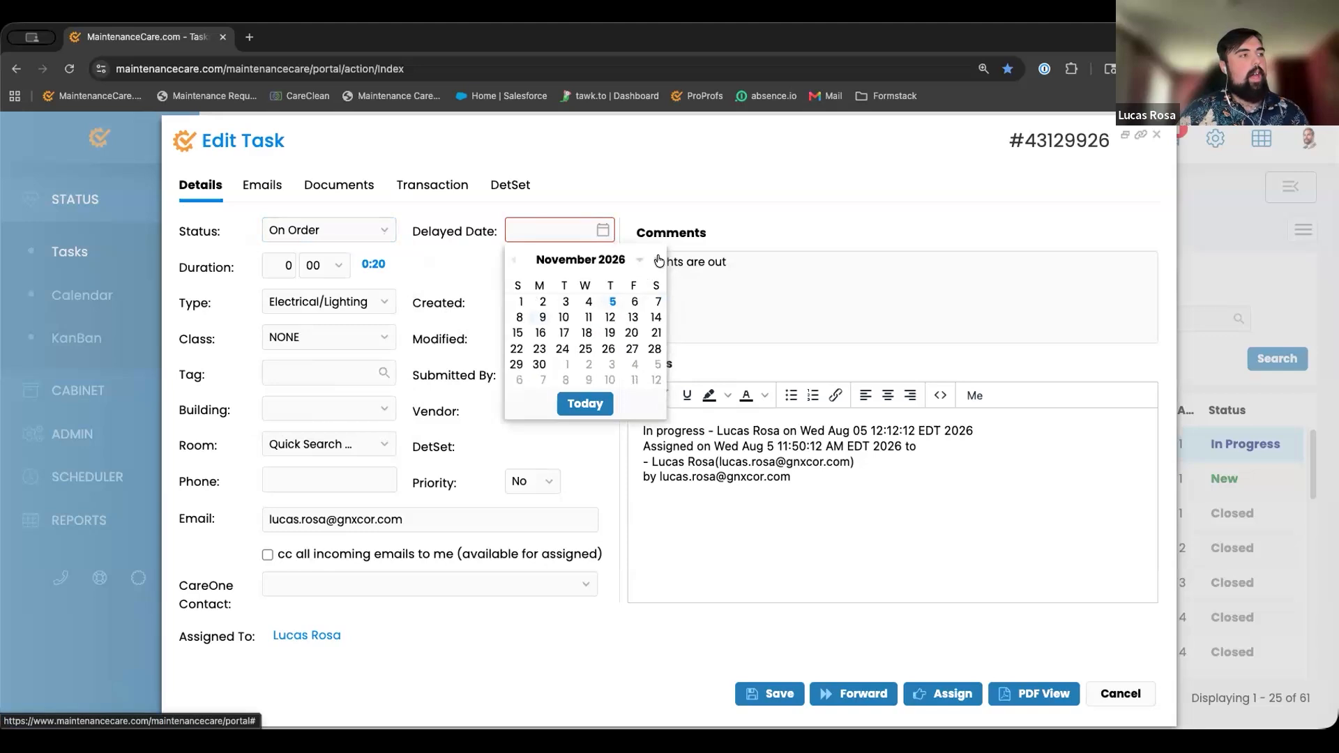
left_click(610, 301)
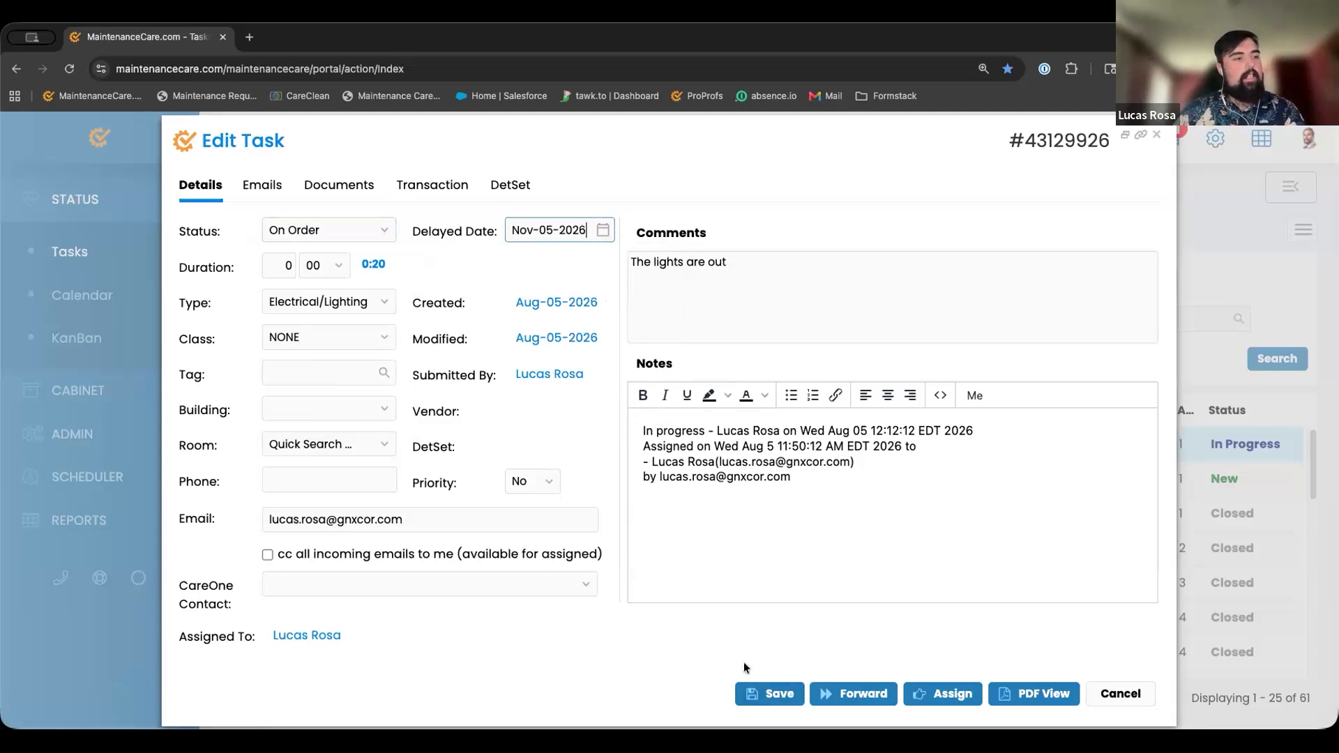
left_click(760, 691)
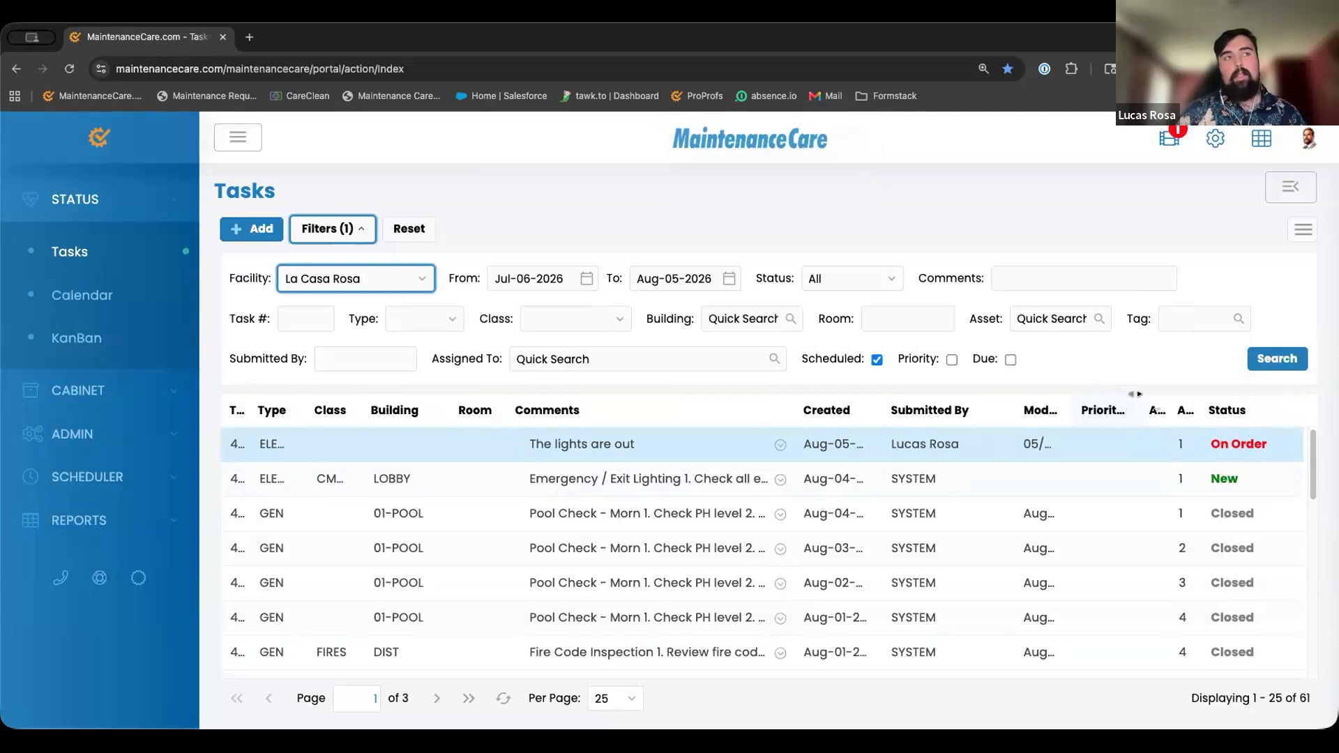
- Reload the task list and search it with the end date extended to Nov-05-2026
left_click(70, 69)
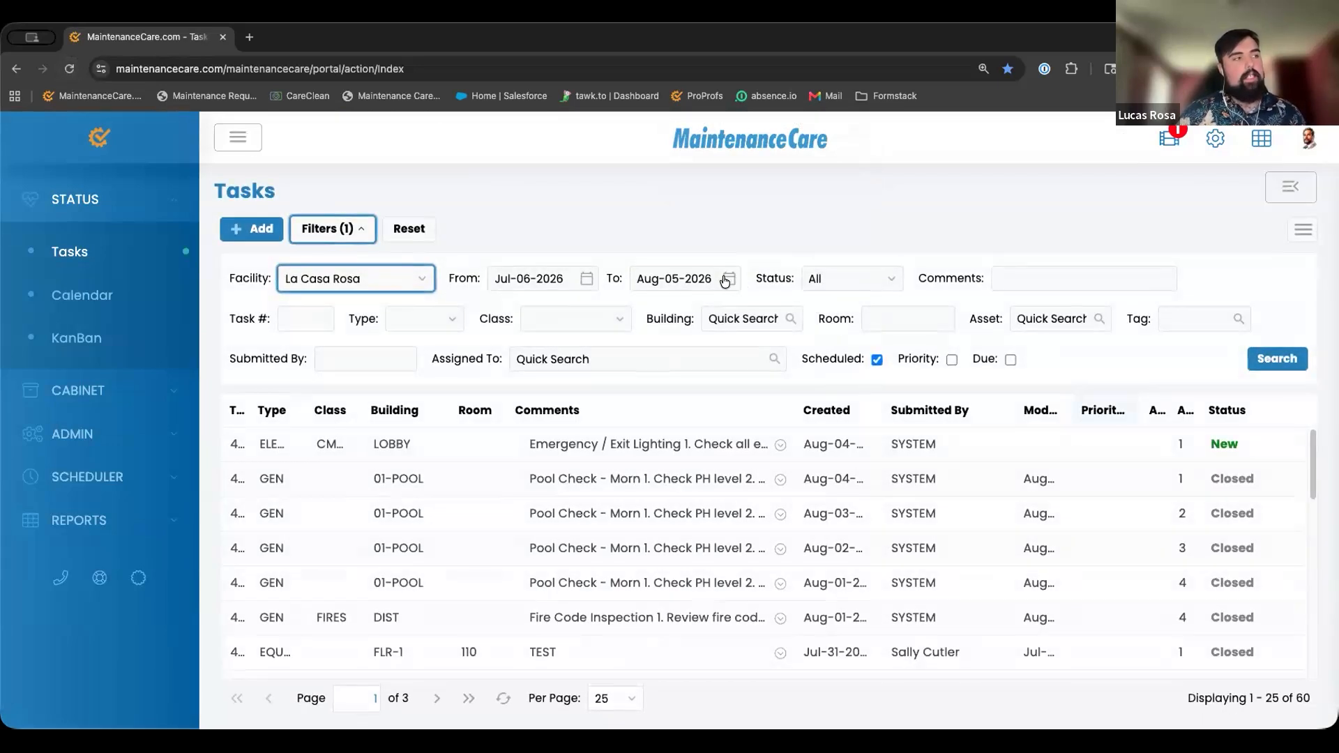
left_click(728, 279)
left_click(781, 309)
left_click(780, 310)
left_click(781, 310)
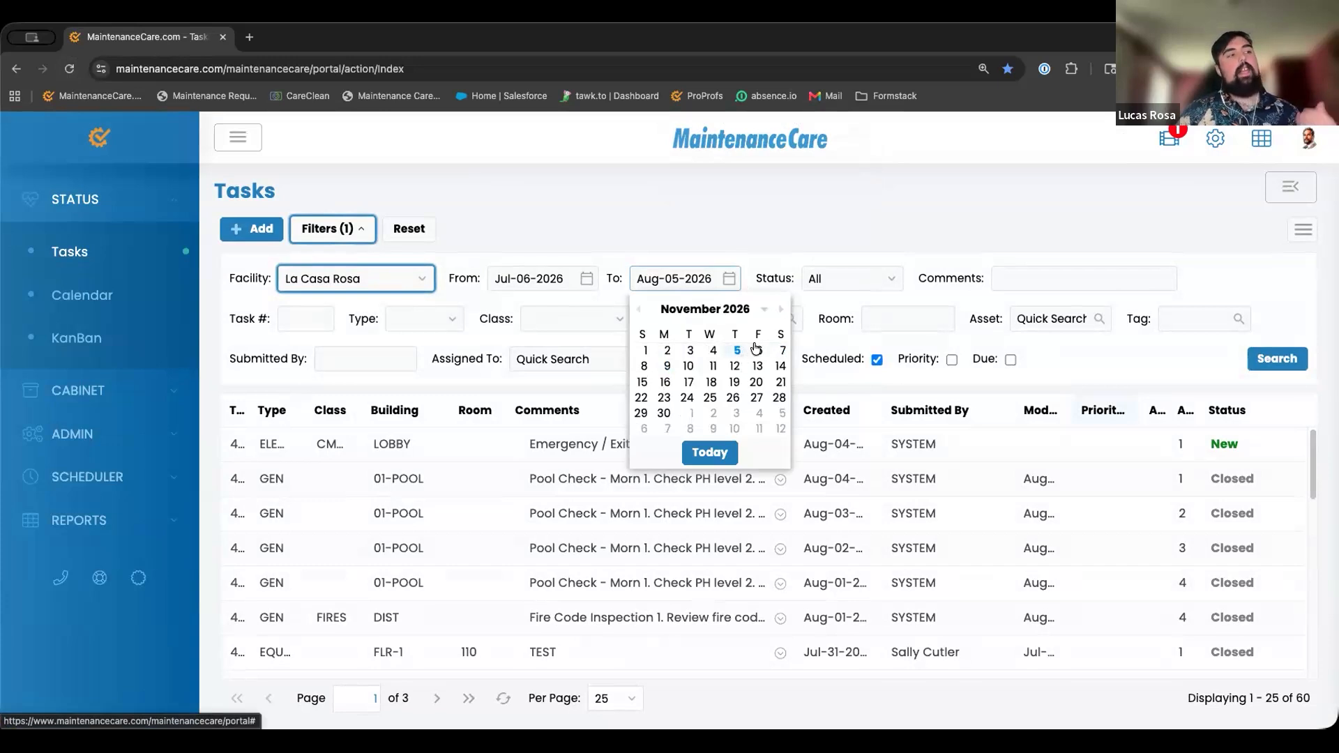
left_click(737, 350)
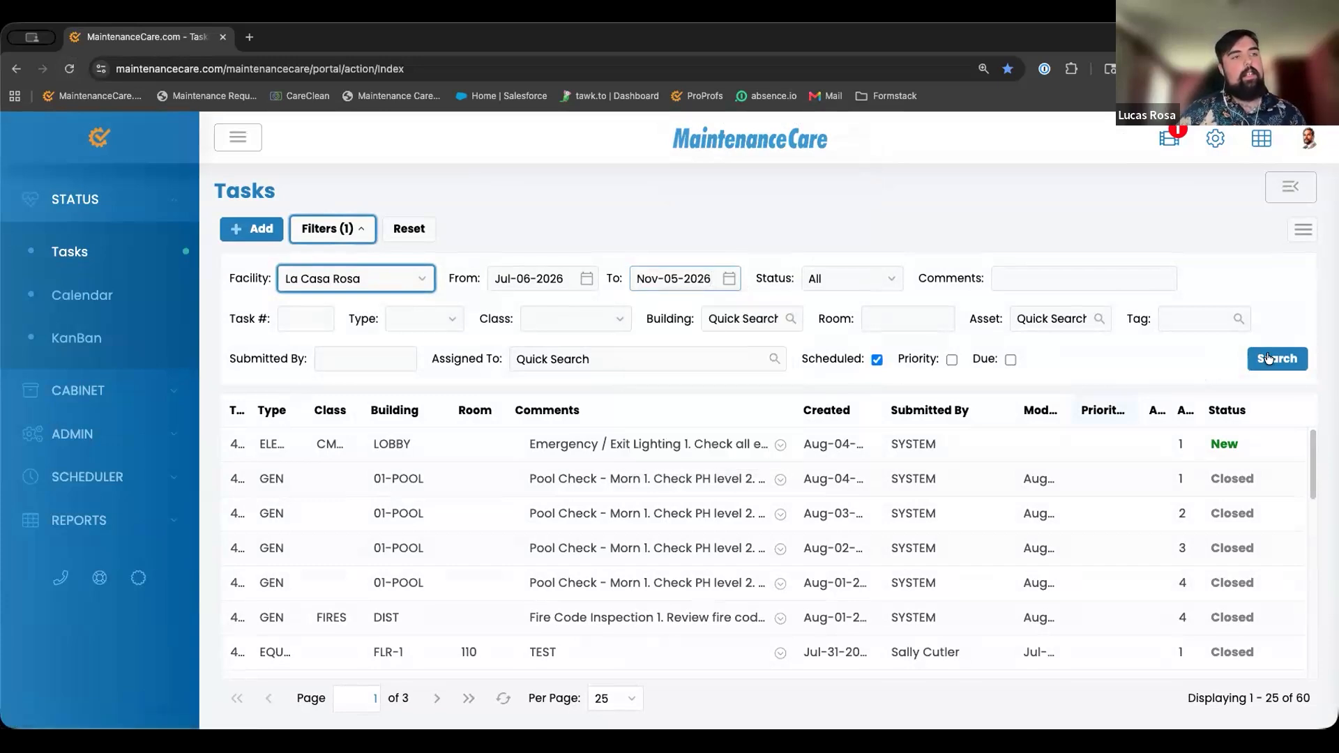
left_click(1264, 359)
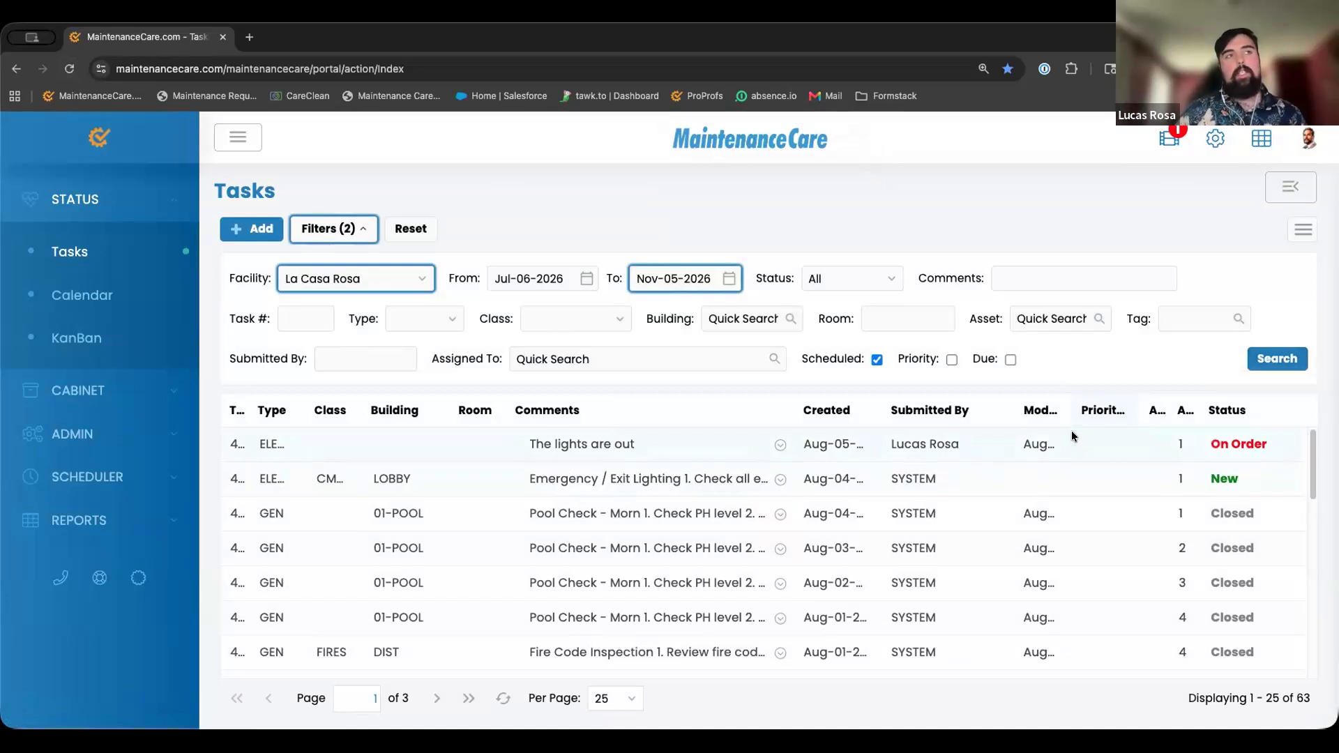
- Restore the default task filters and list the tasks of the La Casa Rosa facility
left_click(411, 227)
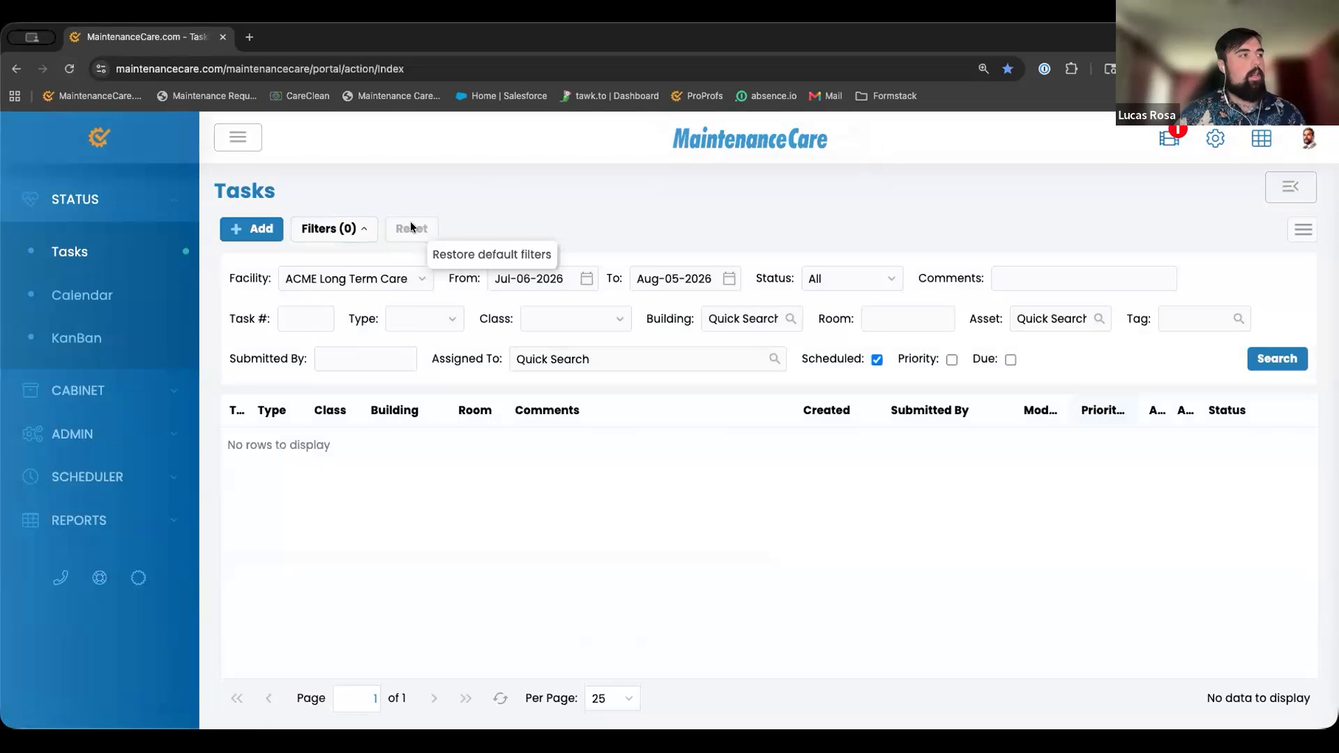
left_click(416, 284)
left_click(365, 377)
left_click(1291, 357)
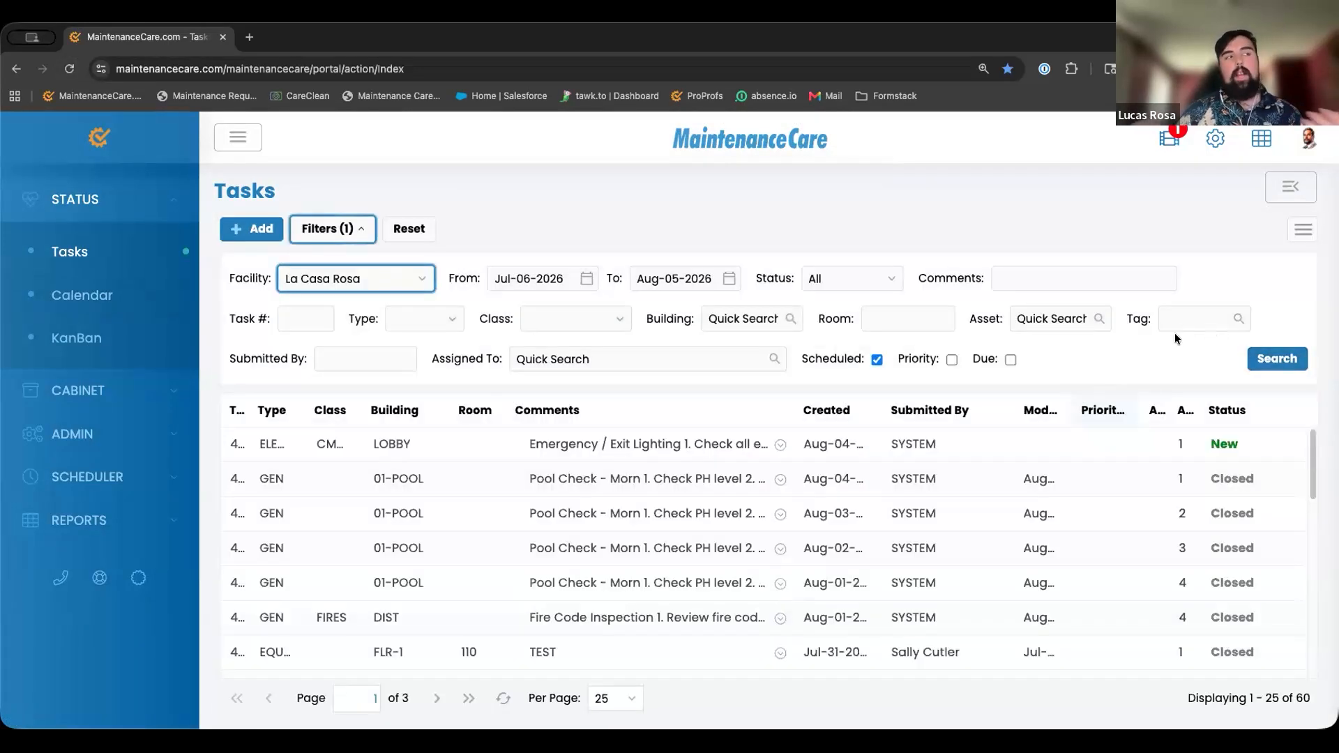
- Search the La Casa Rosa tasks for status In Progress, and list all statuses again
left_click(892, 282)
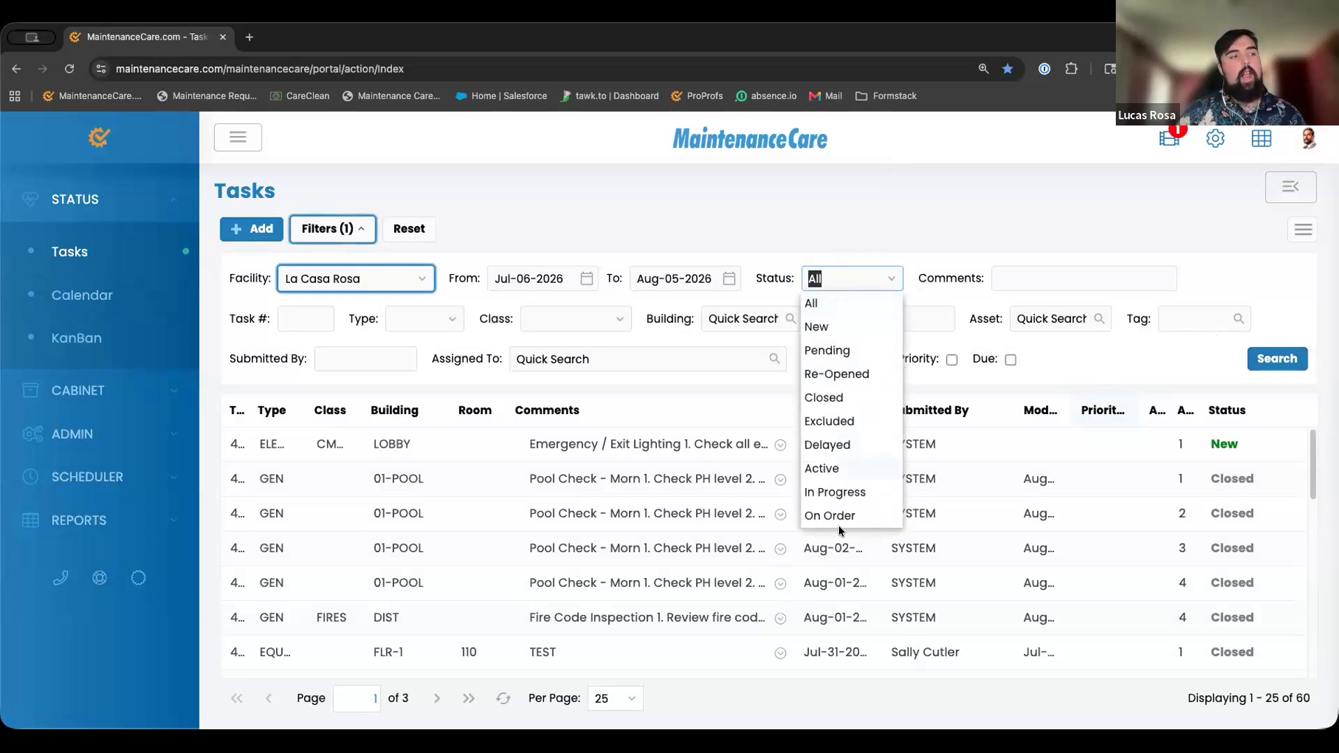
left_click(848, 494)
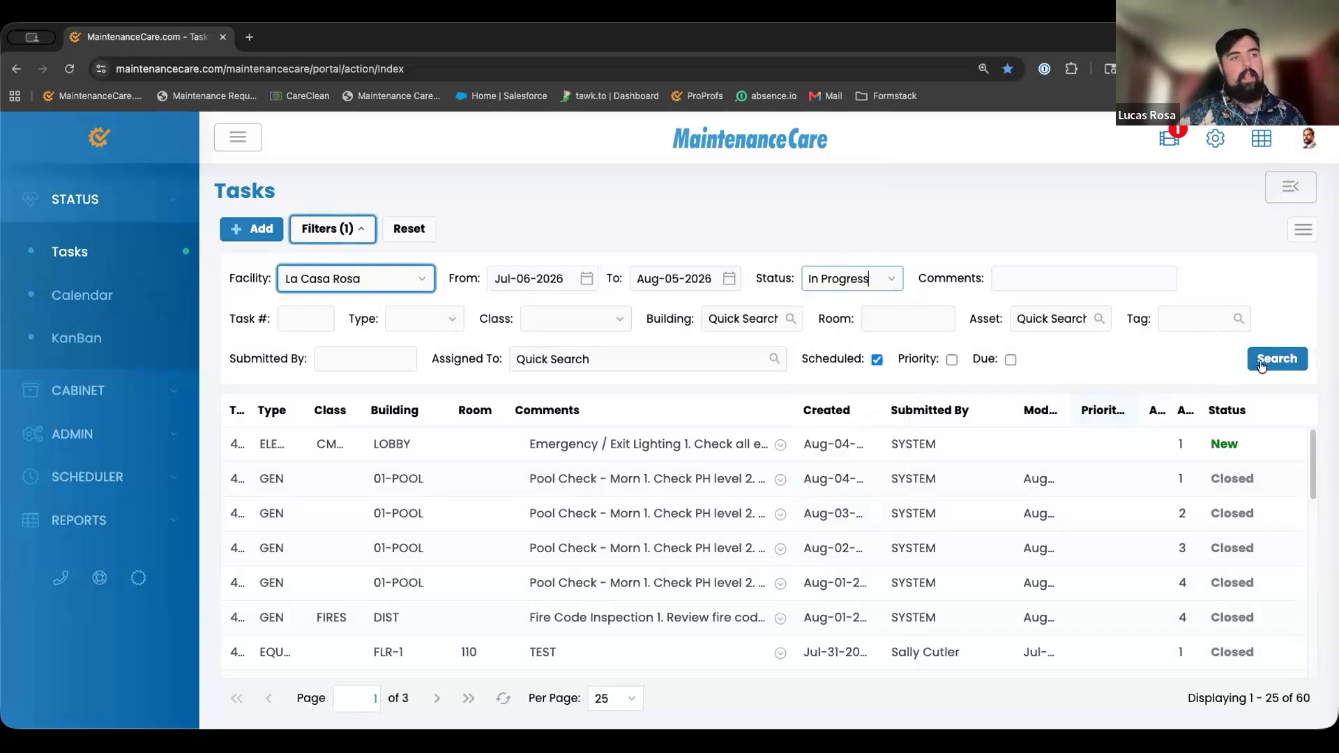
left_click(1278, 360)
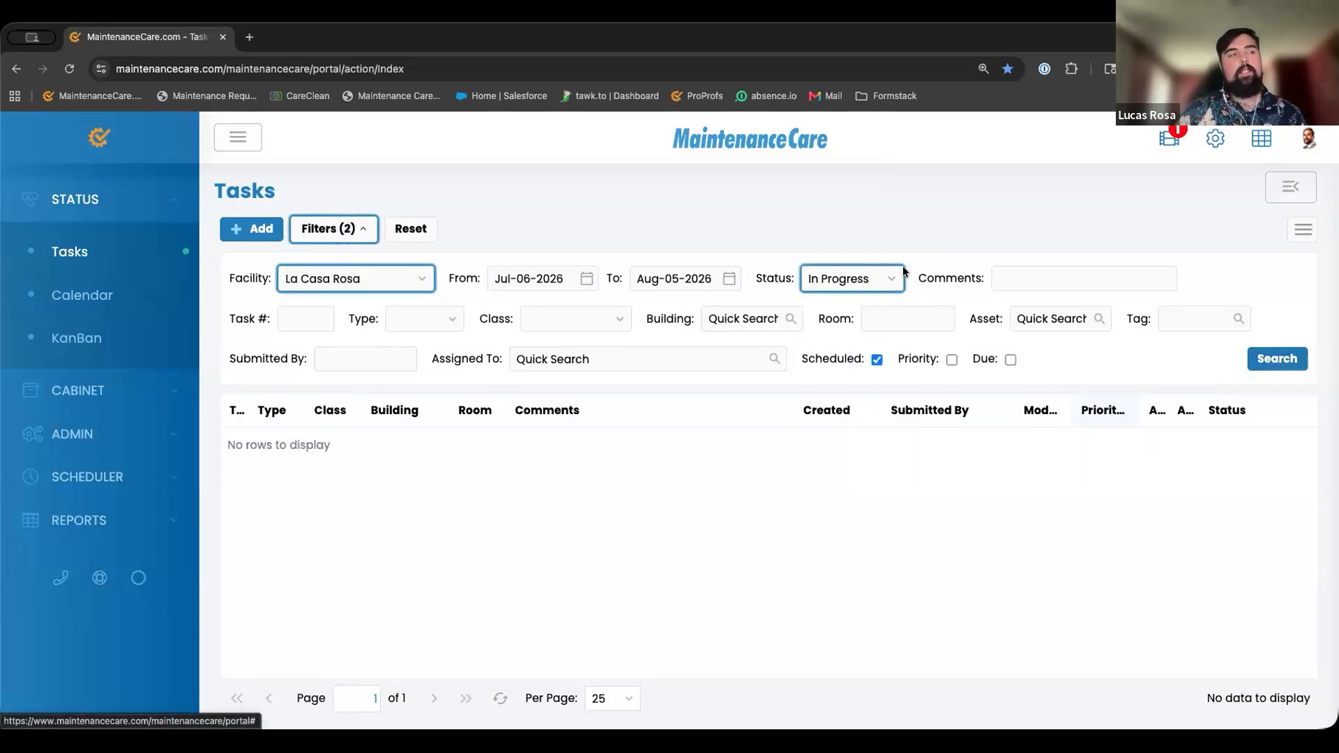
left_click(886, 284)
left_click(864, 302)
left_click(1262, 356)
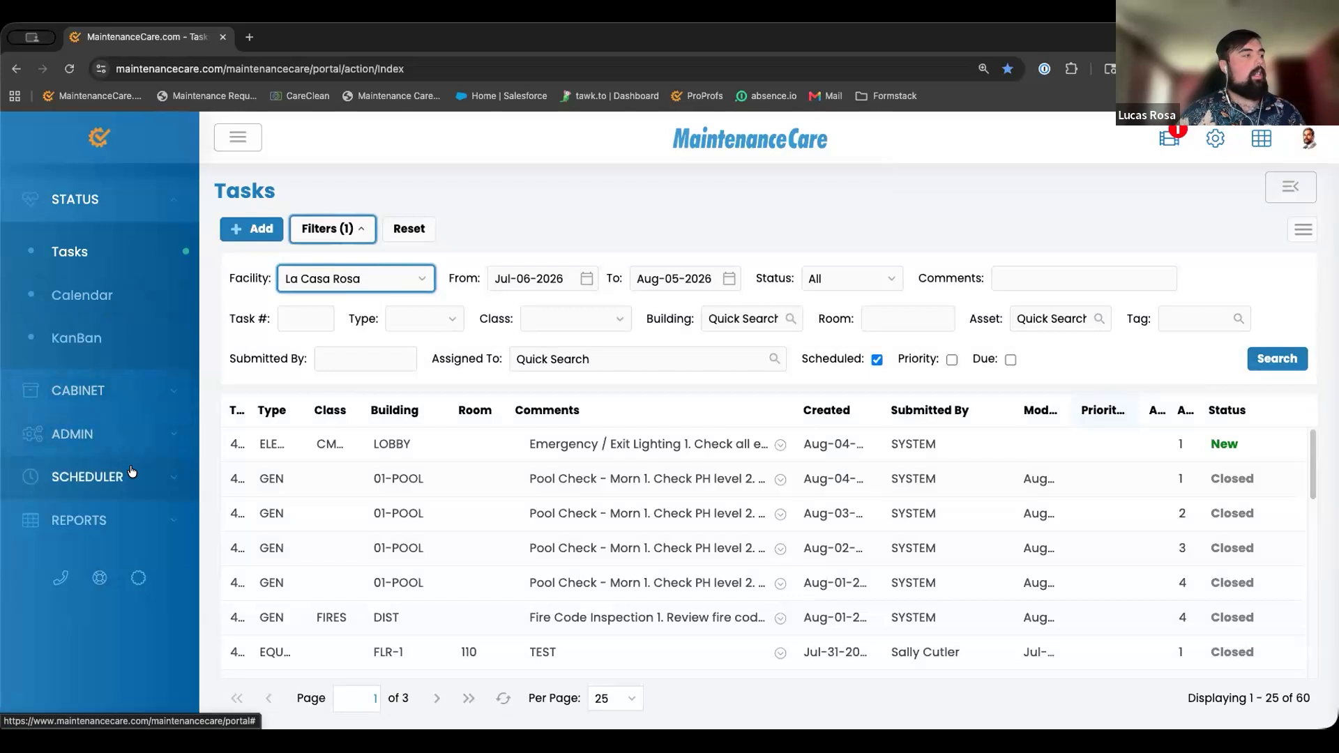
- Open the list of automation rules in the administration settings
left_click(143, 486)
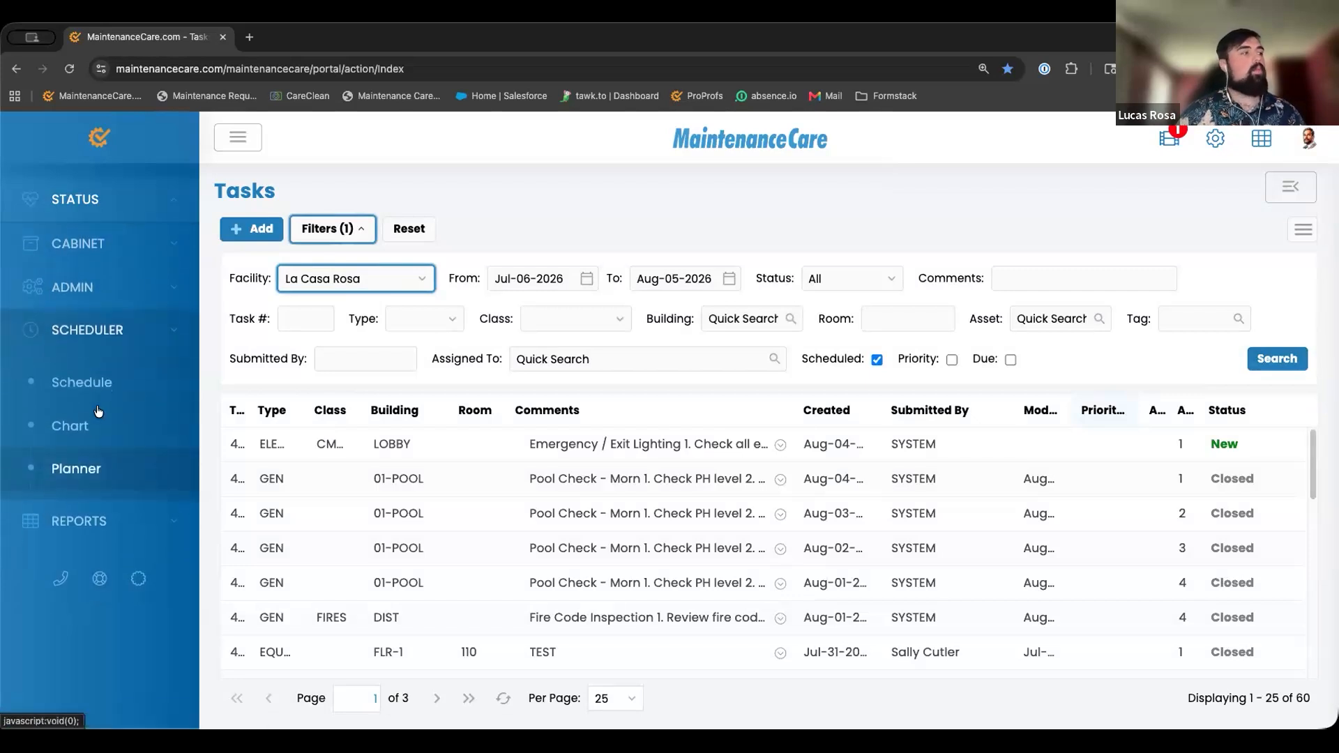
left_click(154, 286)
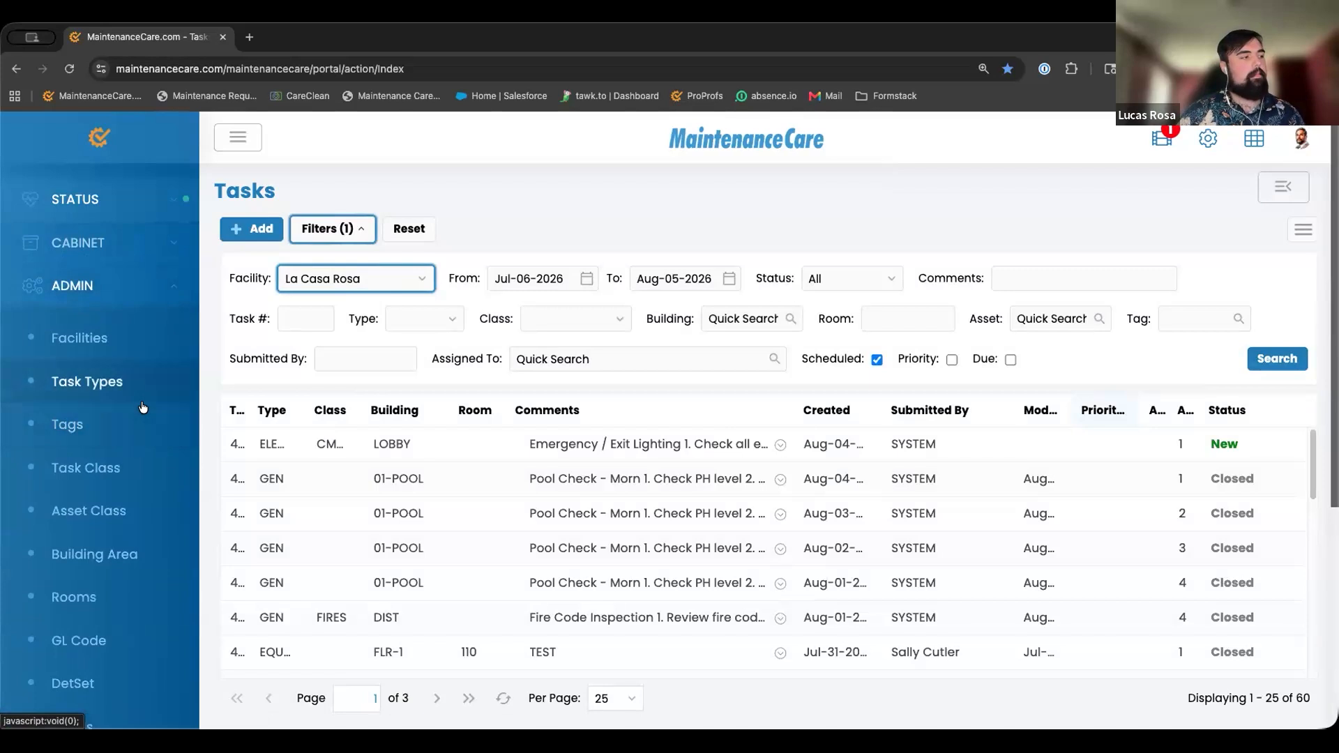
scroll(143, 407, "down", 3)
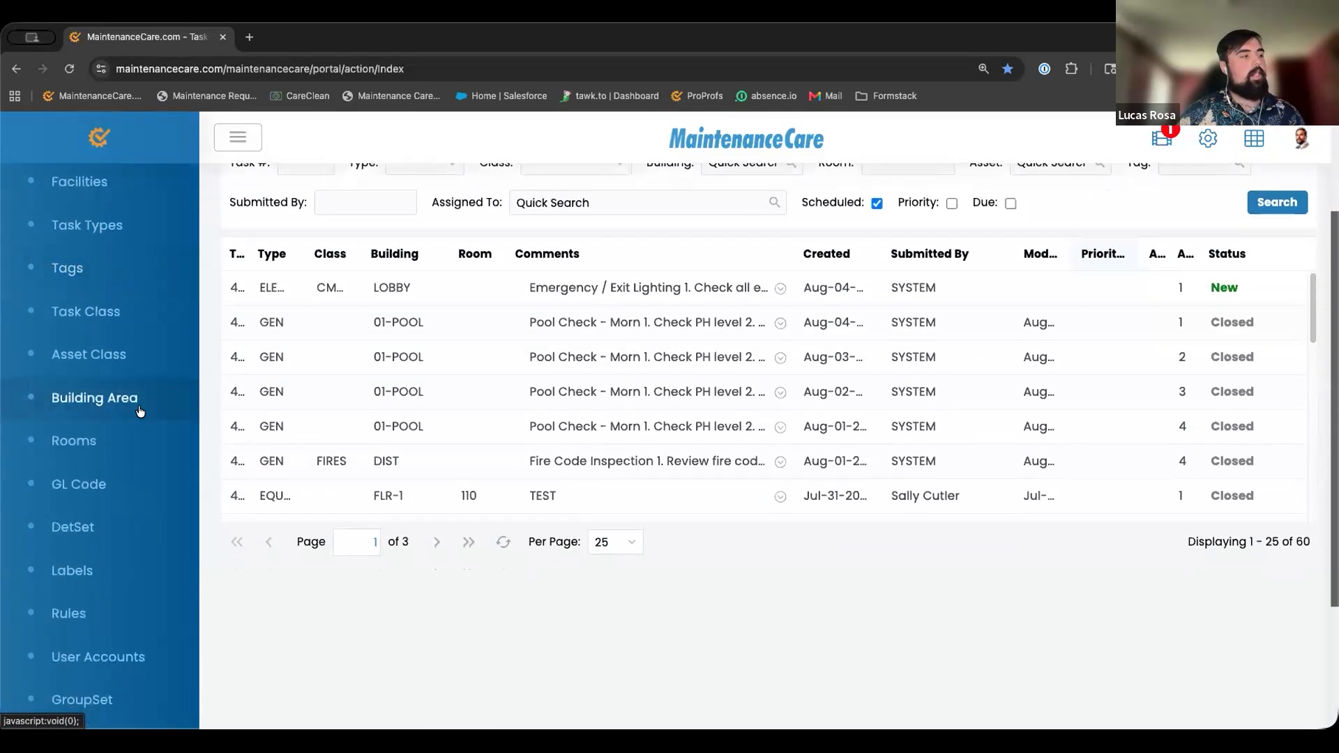
scroll(139, 411, "down", 3)
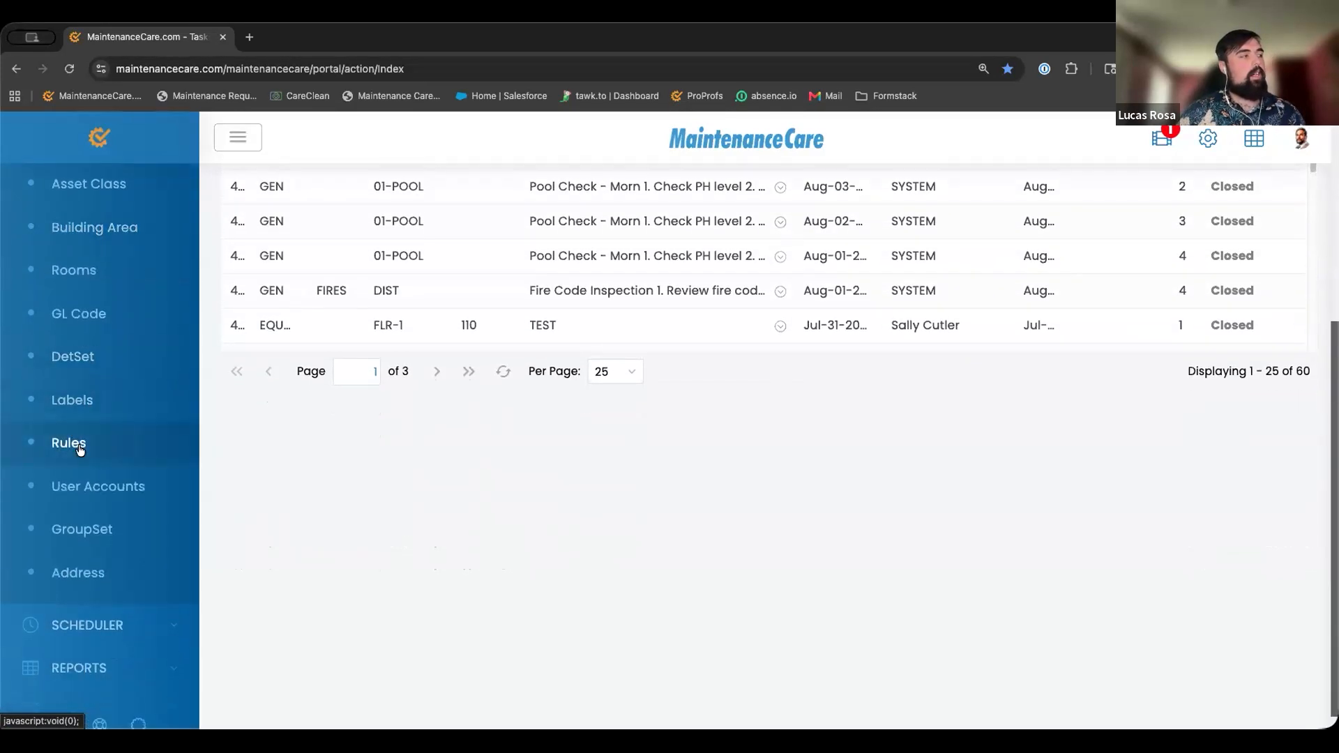
left_click(80, 448)
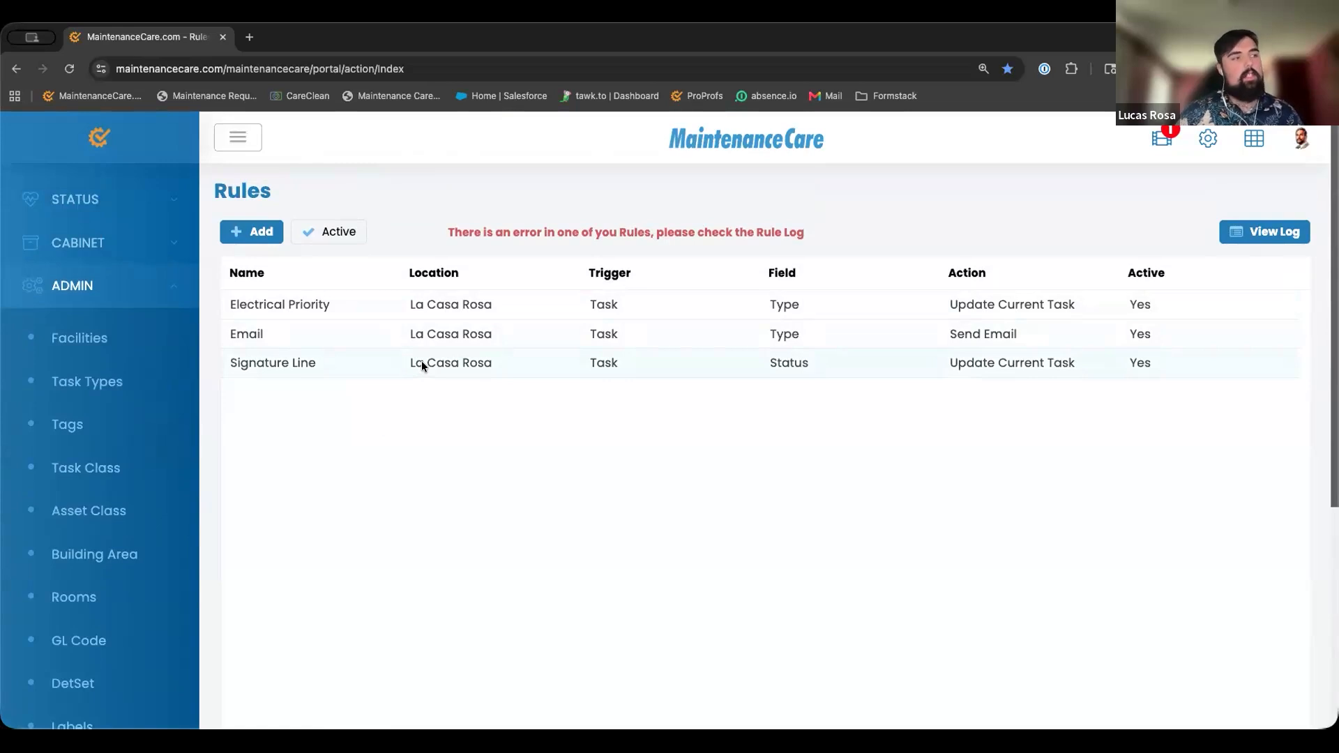
- Examine the Signature Line rule's trigger, action and added note, and close it without saving
left_click(335, 364)
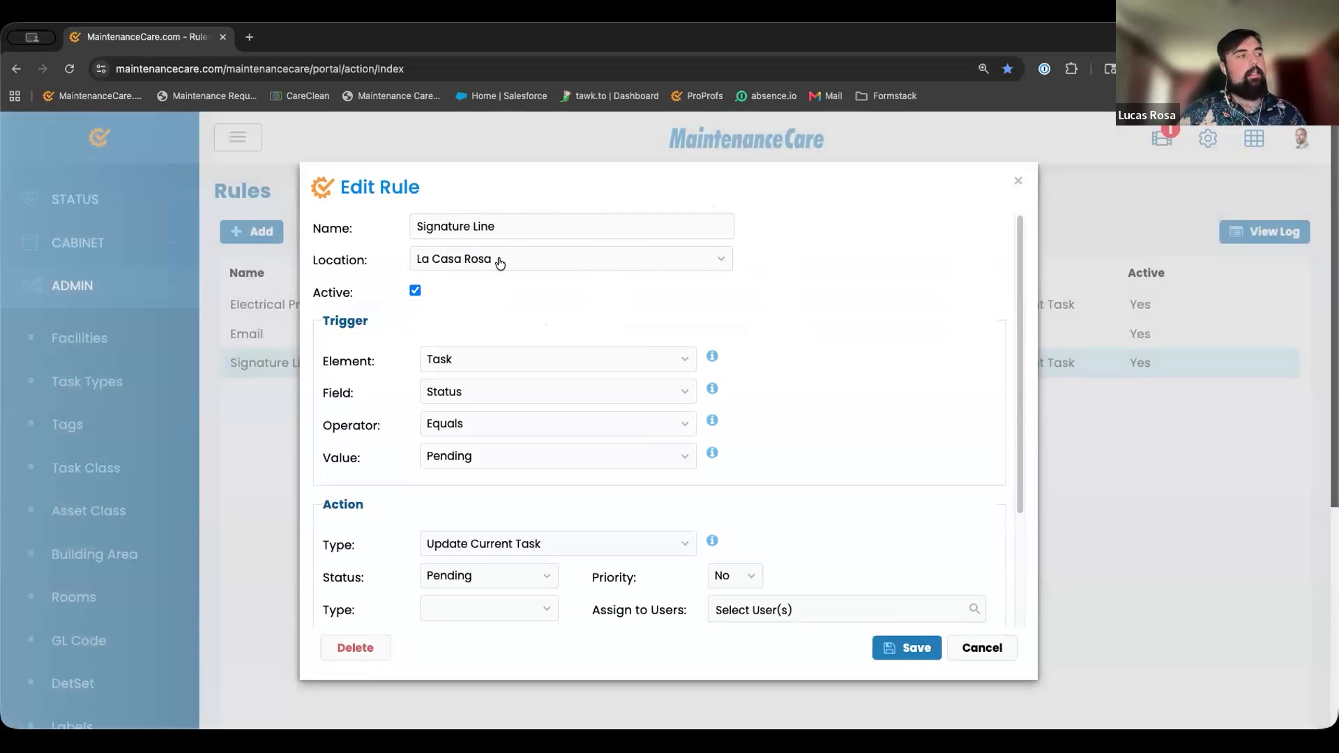
scroll(499, 258, "down", 1)
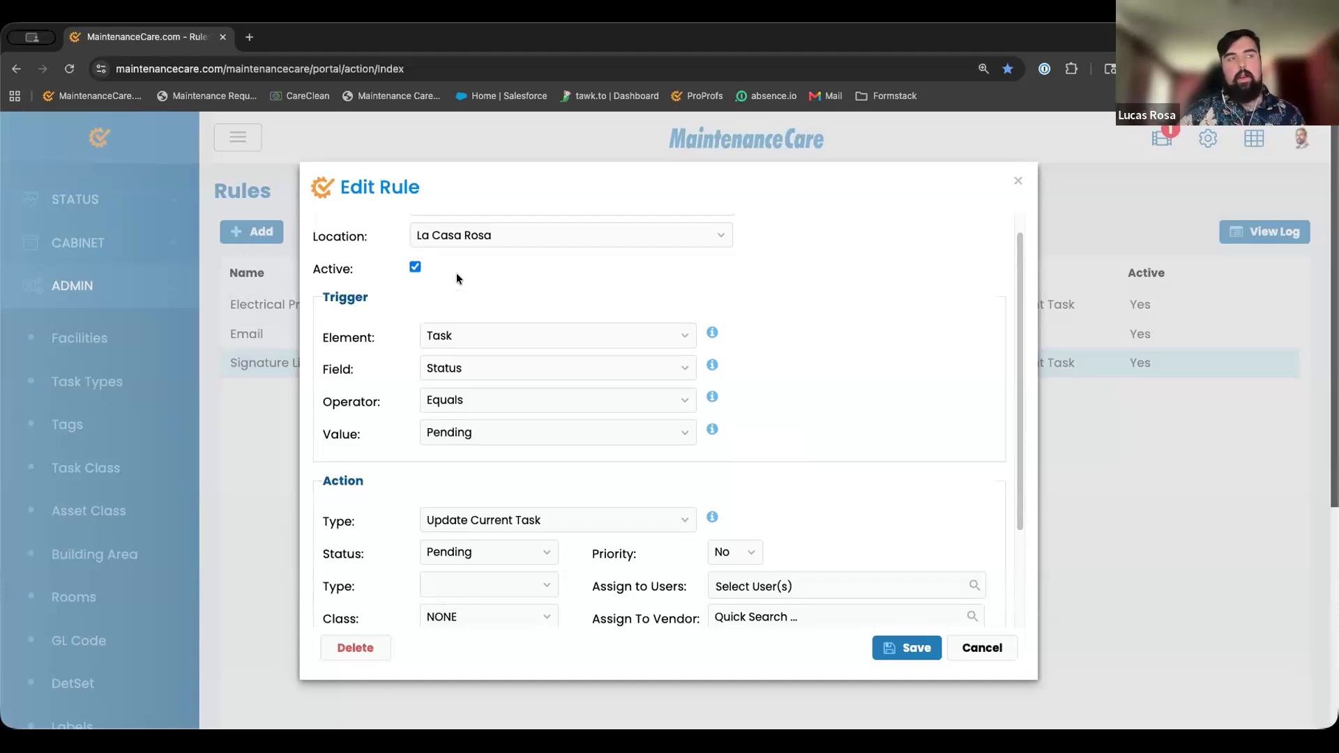
scroll(412, 349, "down", 1)
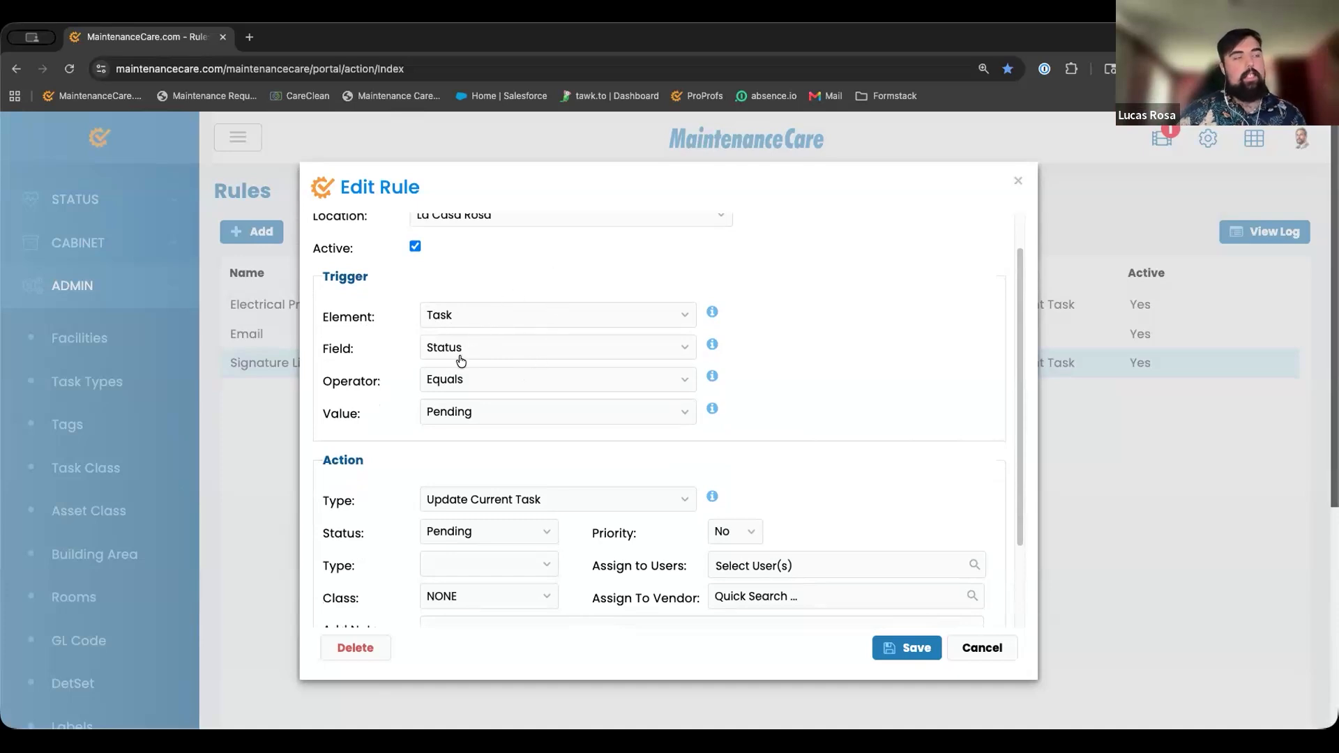
scroll(554, 384, "down", 3)
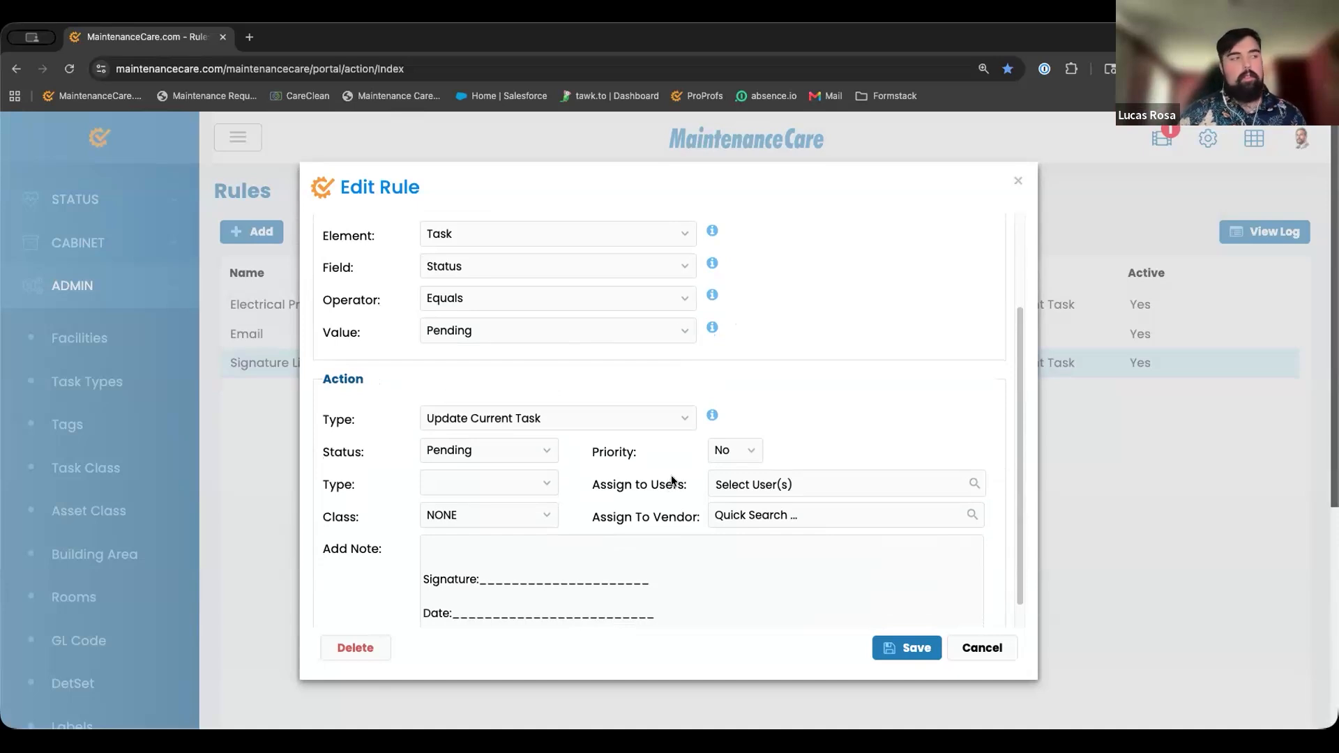
scroll(544, 337, "down", 1)
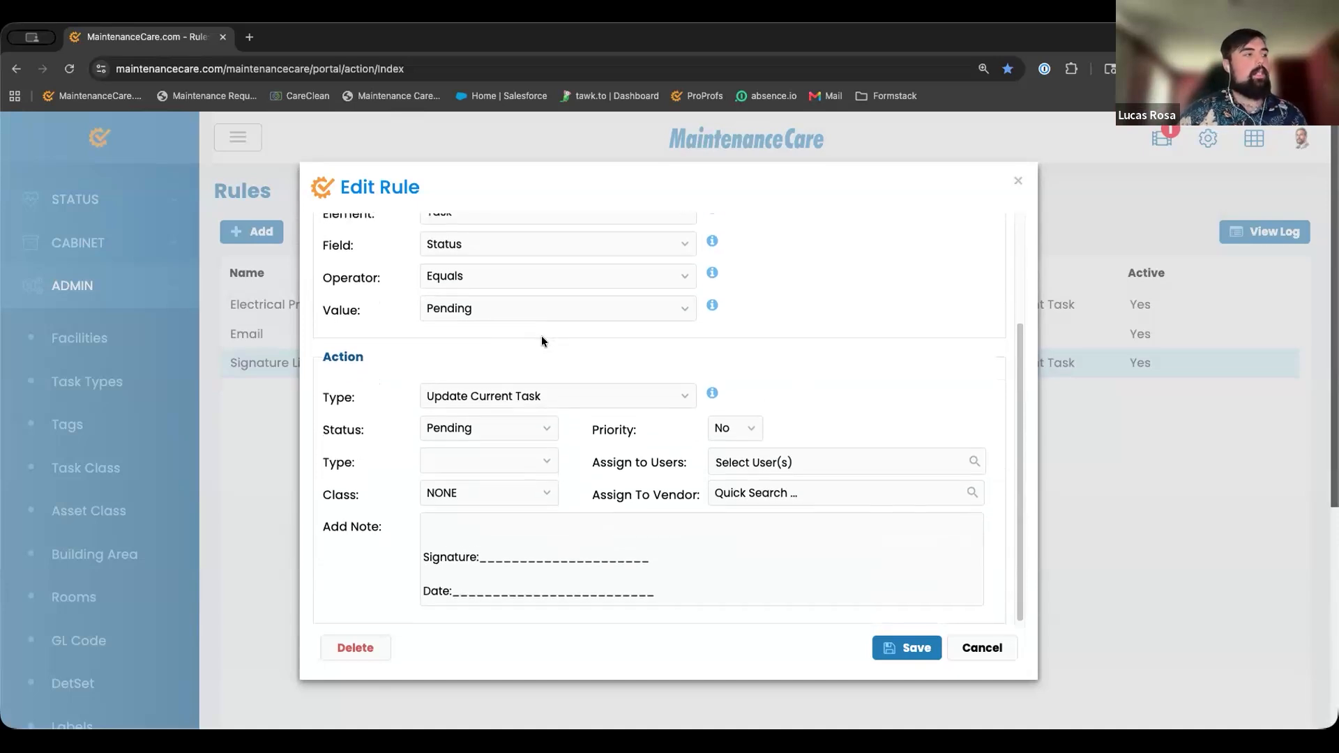
scroll(474, 336, "down", 1)
scroll(418, 272, "up", 2)
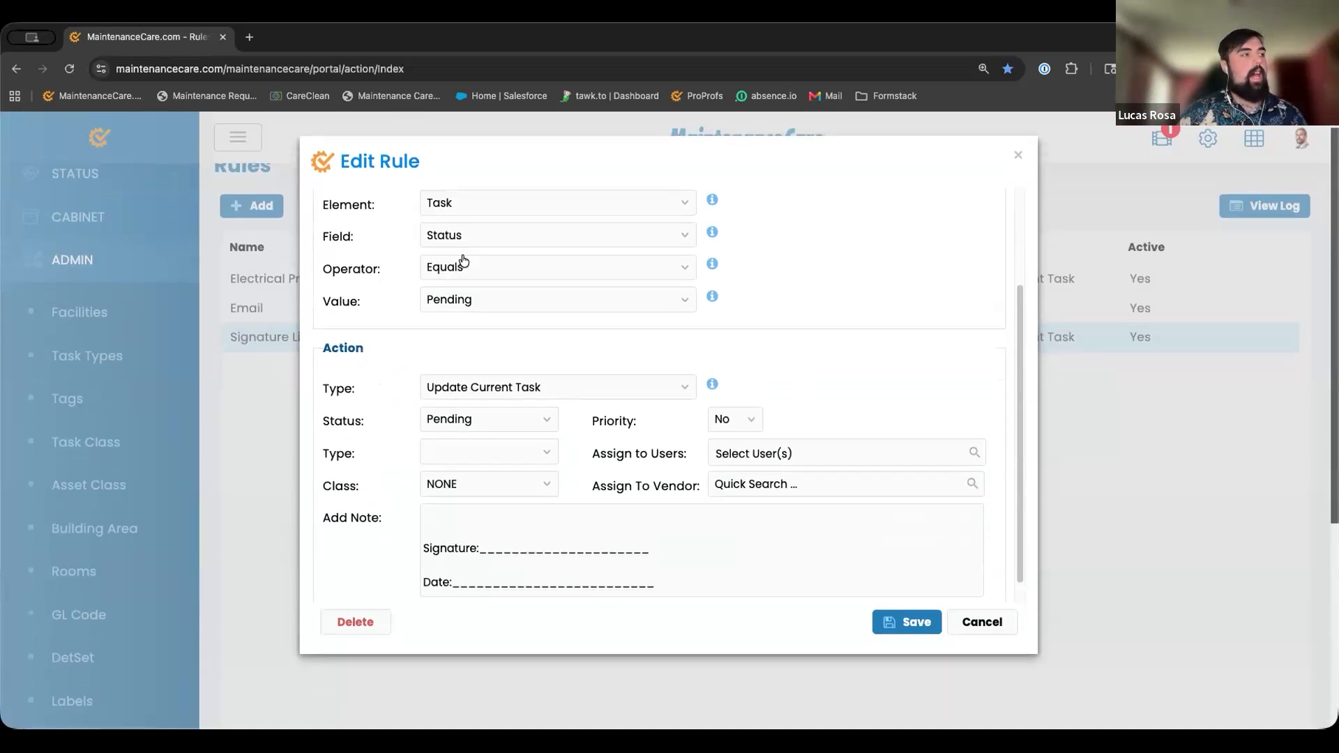
scroll(500, 326, "down", 2)
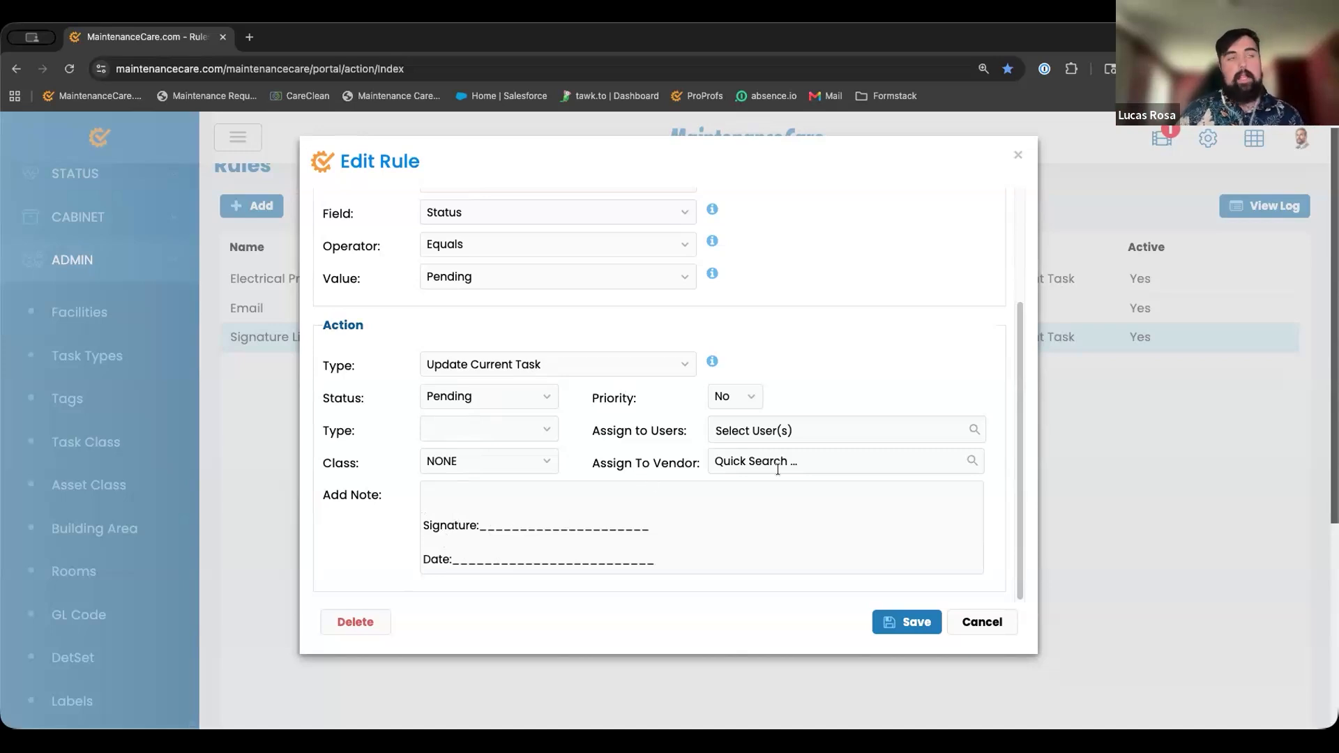
left_click(982, 622)
- Return from the rules to the task list of the La Casa Rosa facility
scroll(149, 365, "up", 1)
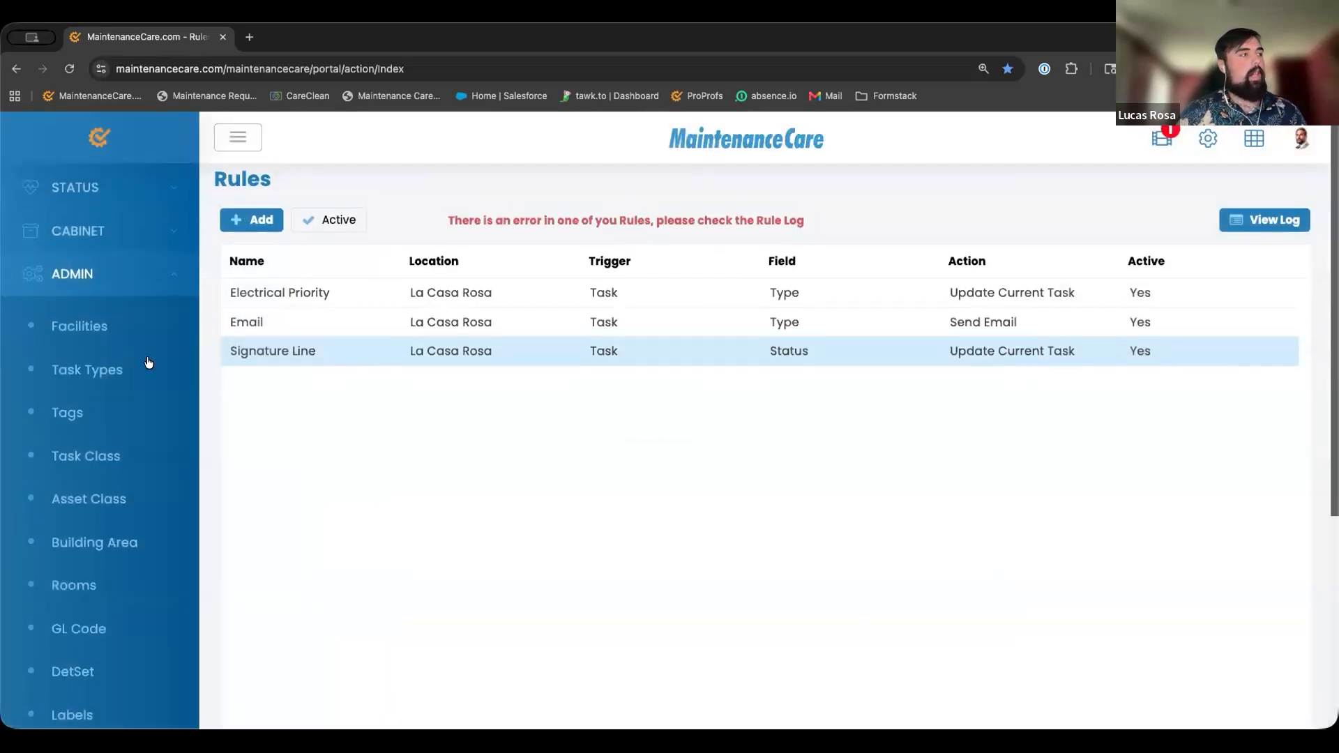
left_click(111, 210)
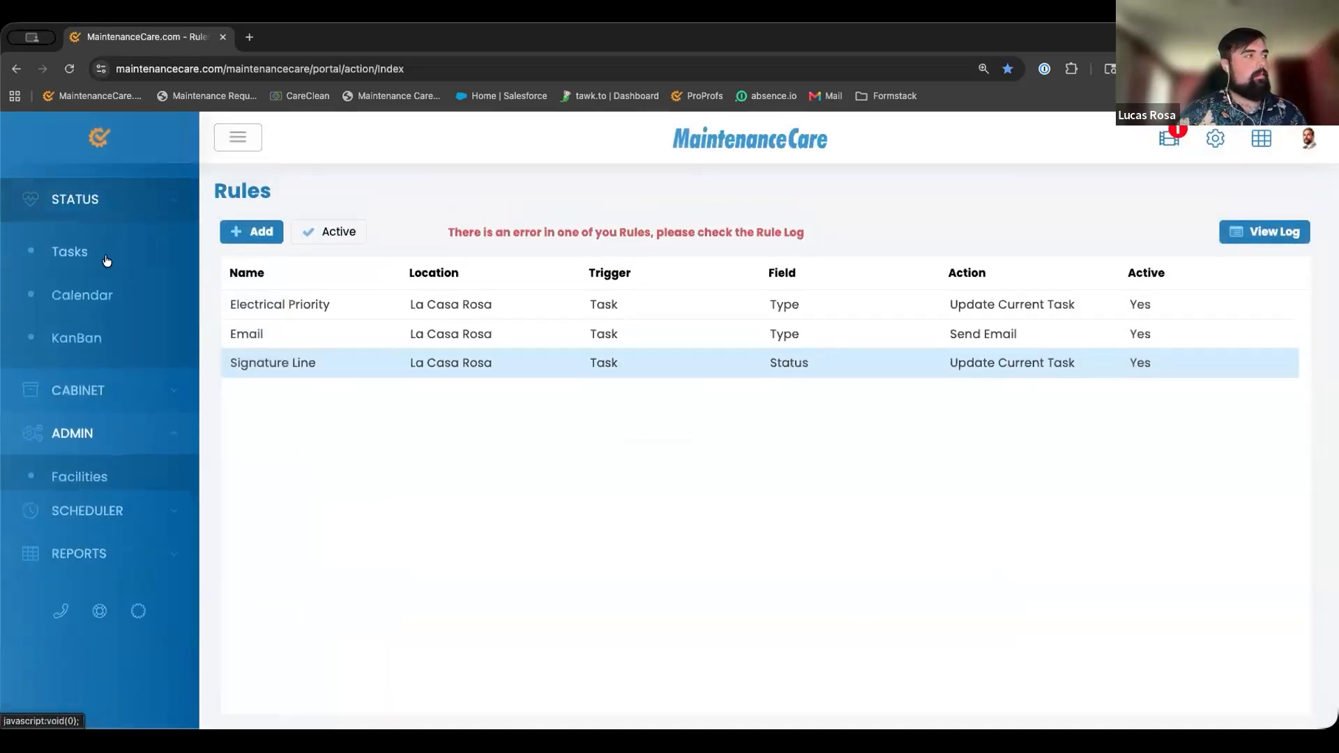
left_click(113, 255)
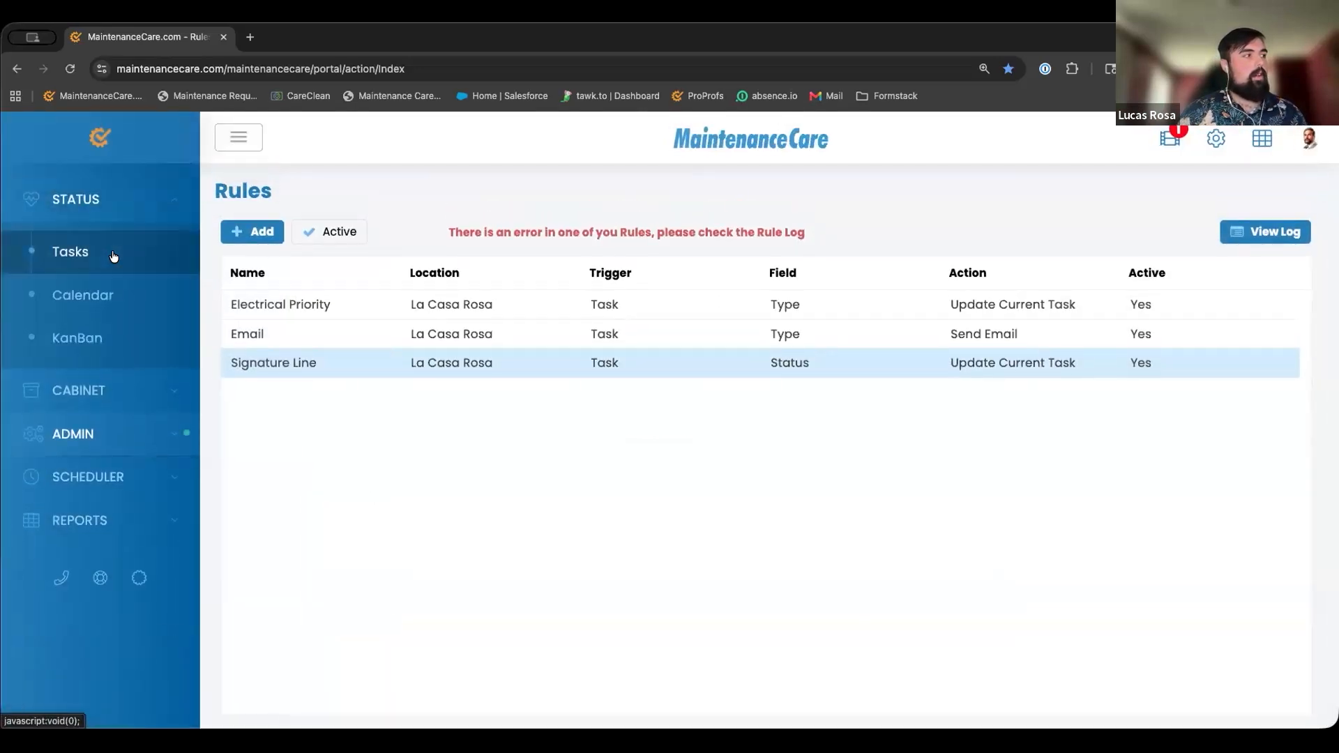
- Set the status of the Equipment Repair TEST task in room 10 on the 1st Floor to Pending and save it
scroll(753, 491, "down", 1)
scroll(739, 484, "down", 5)
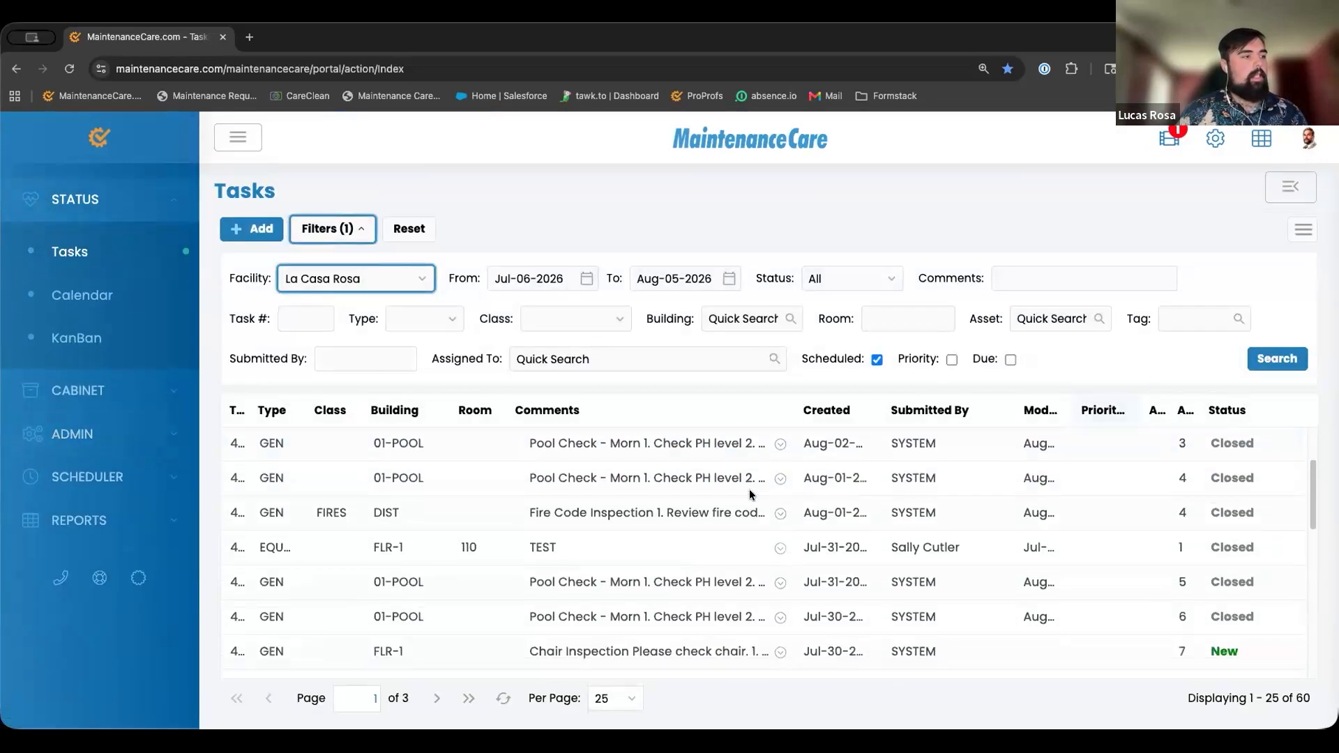
scroll(661, 481, "up", 1)
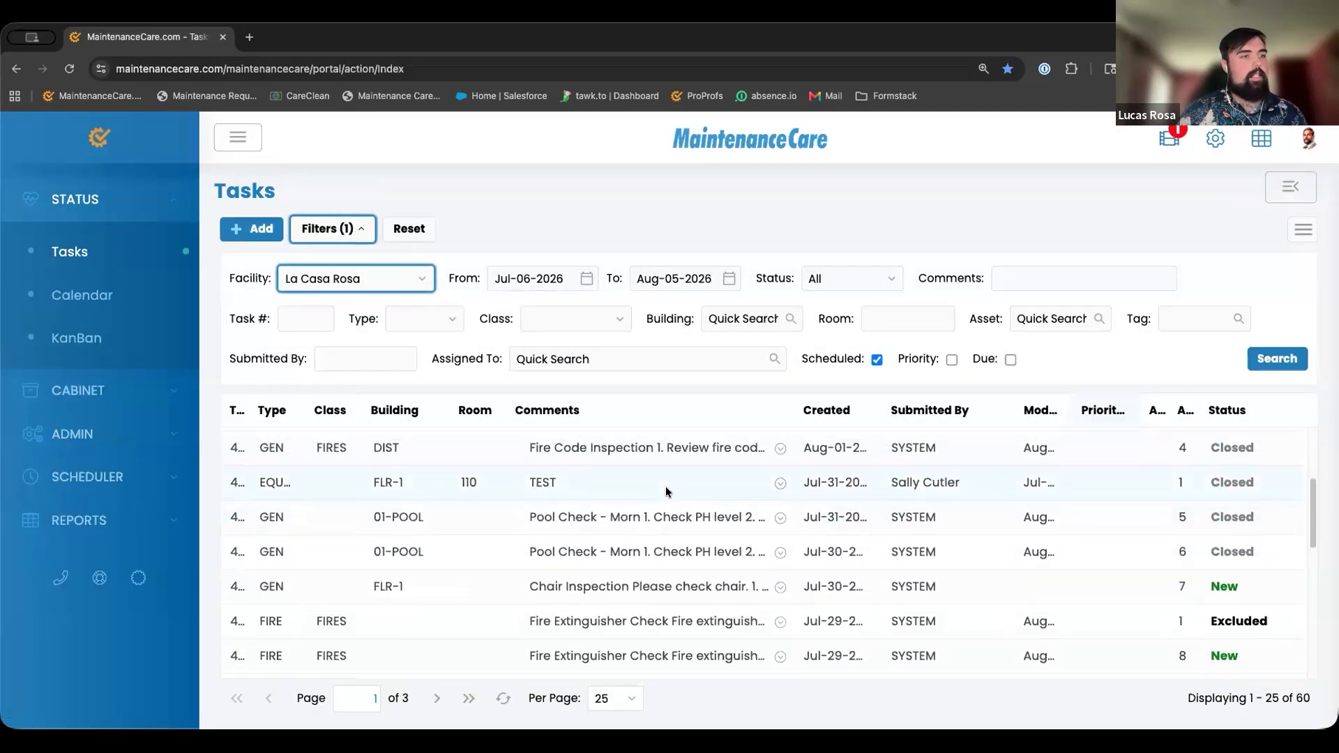
scroll(733, 481, "down", 5)
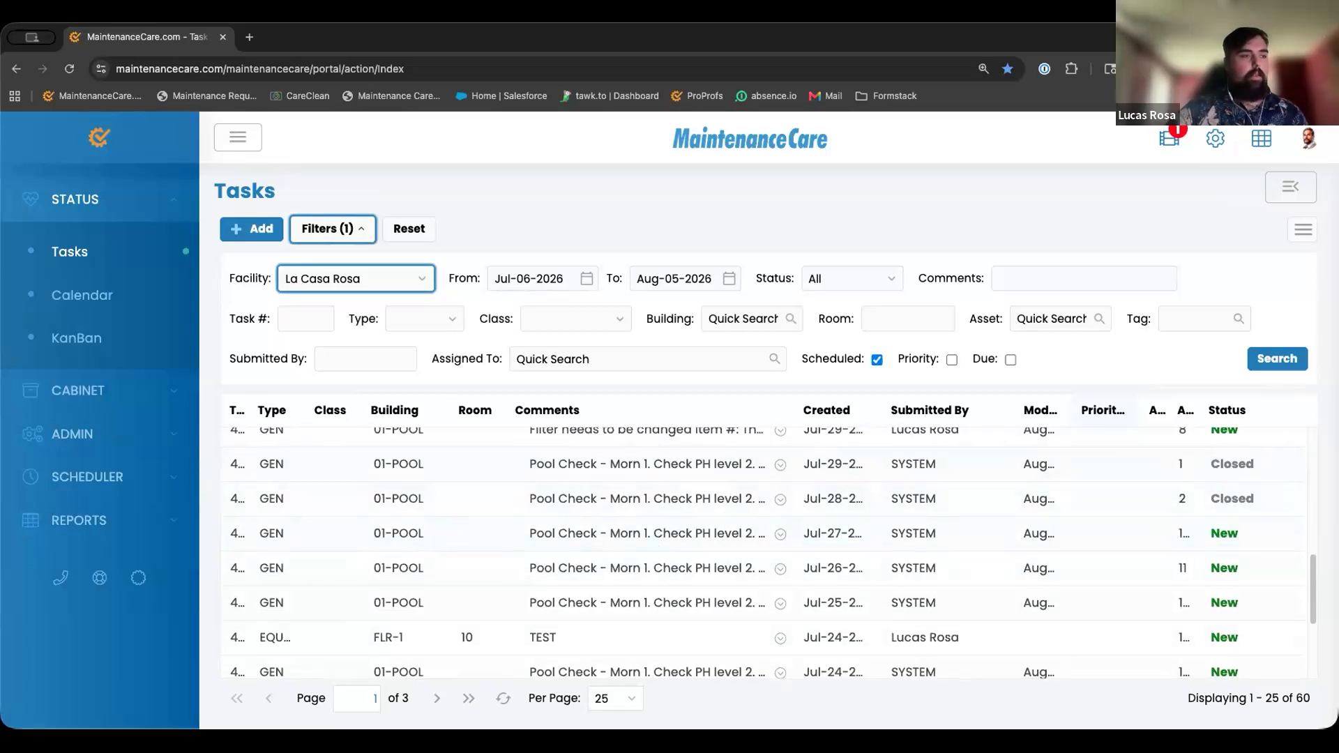
double_click(556, 635)
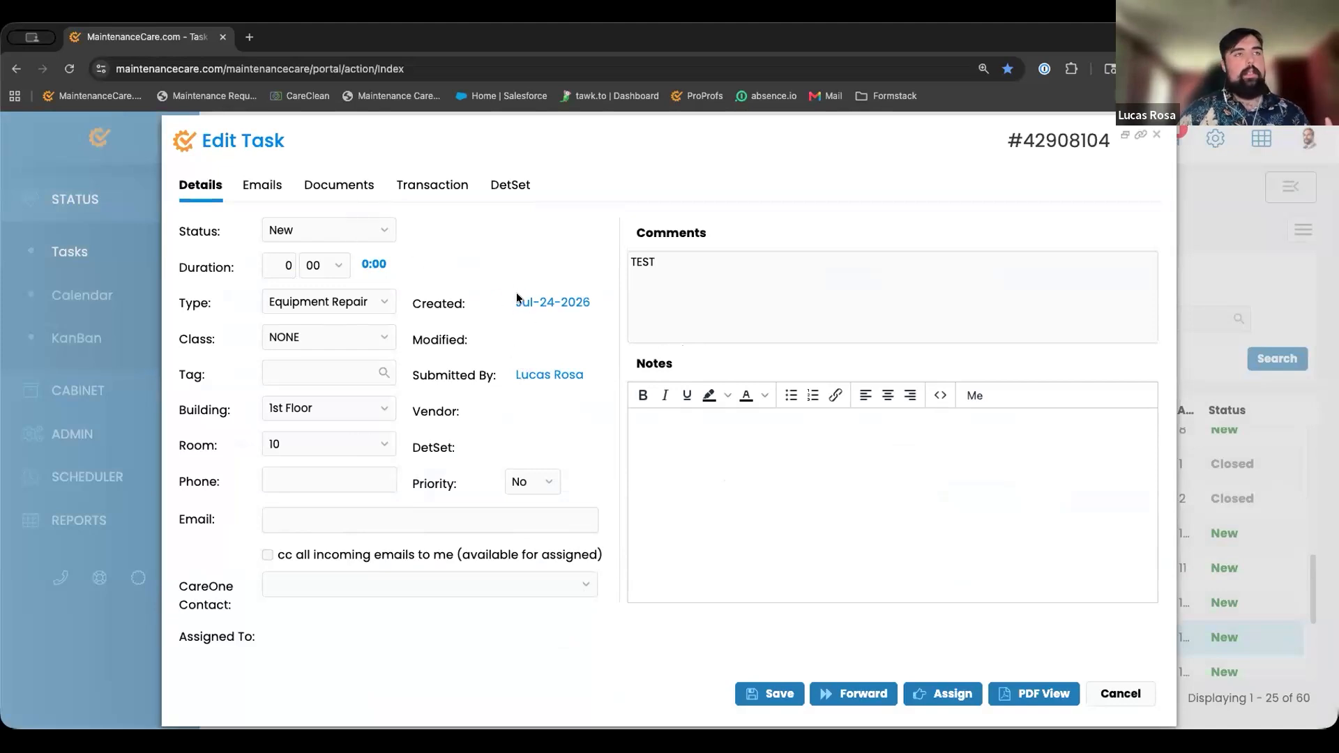
left_click(384, 229)
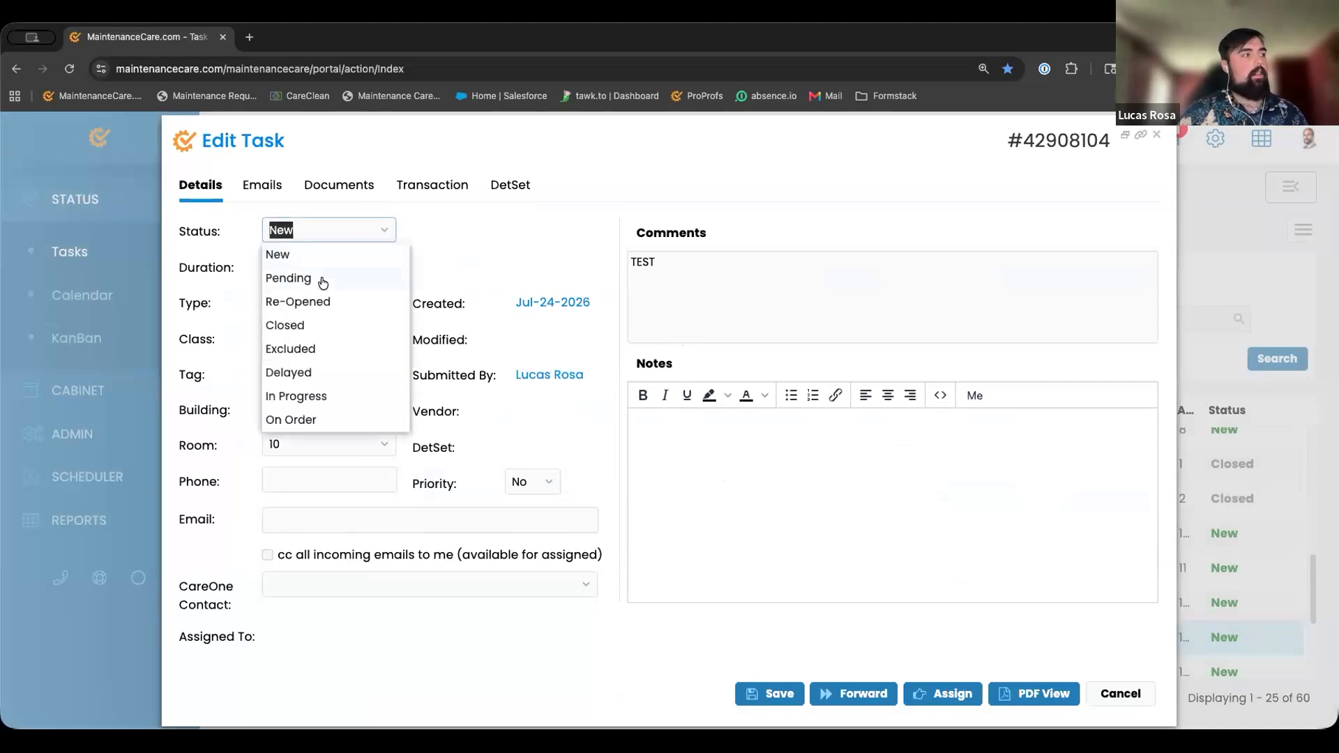
left_click(362, 279)
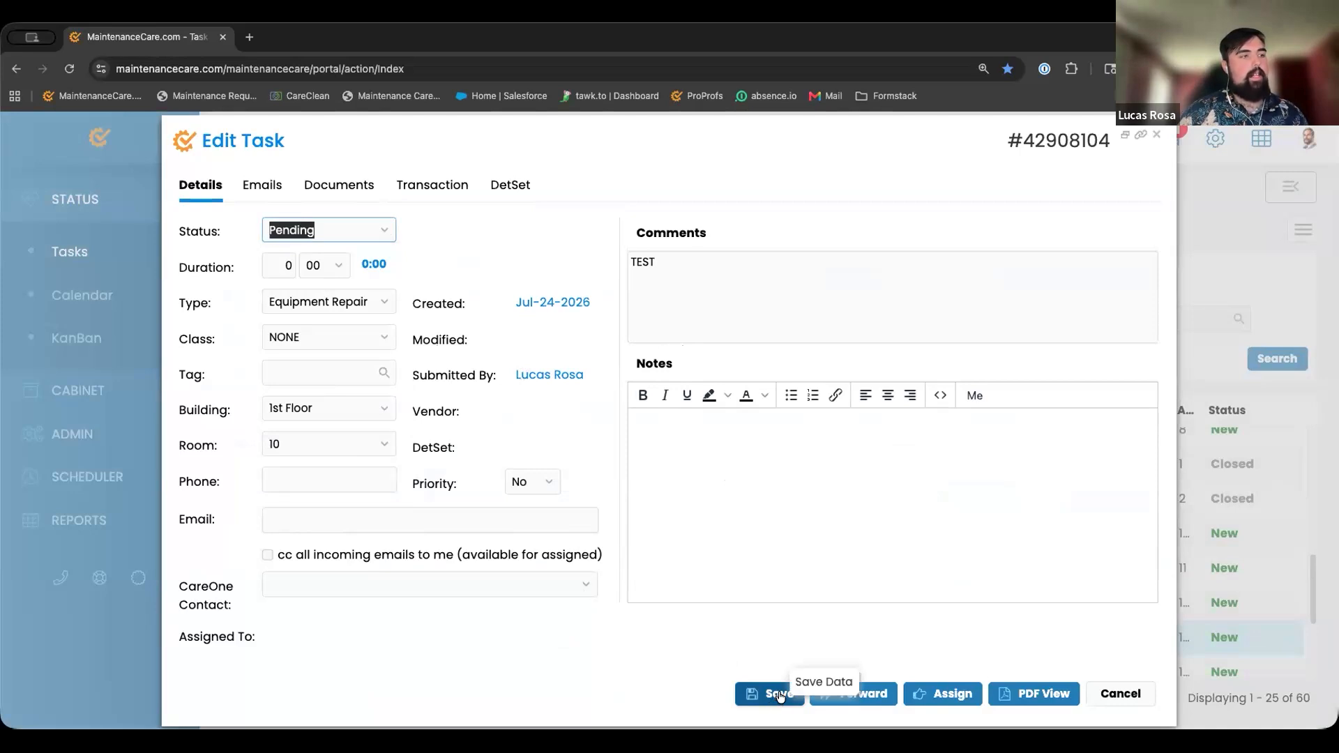
left_click(780, 695)
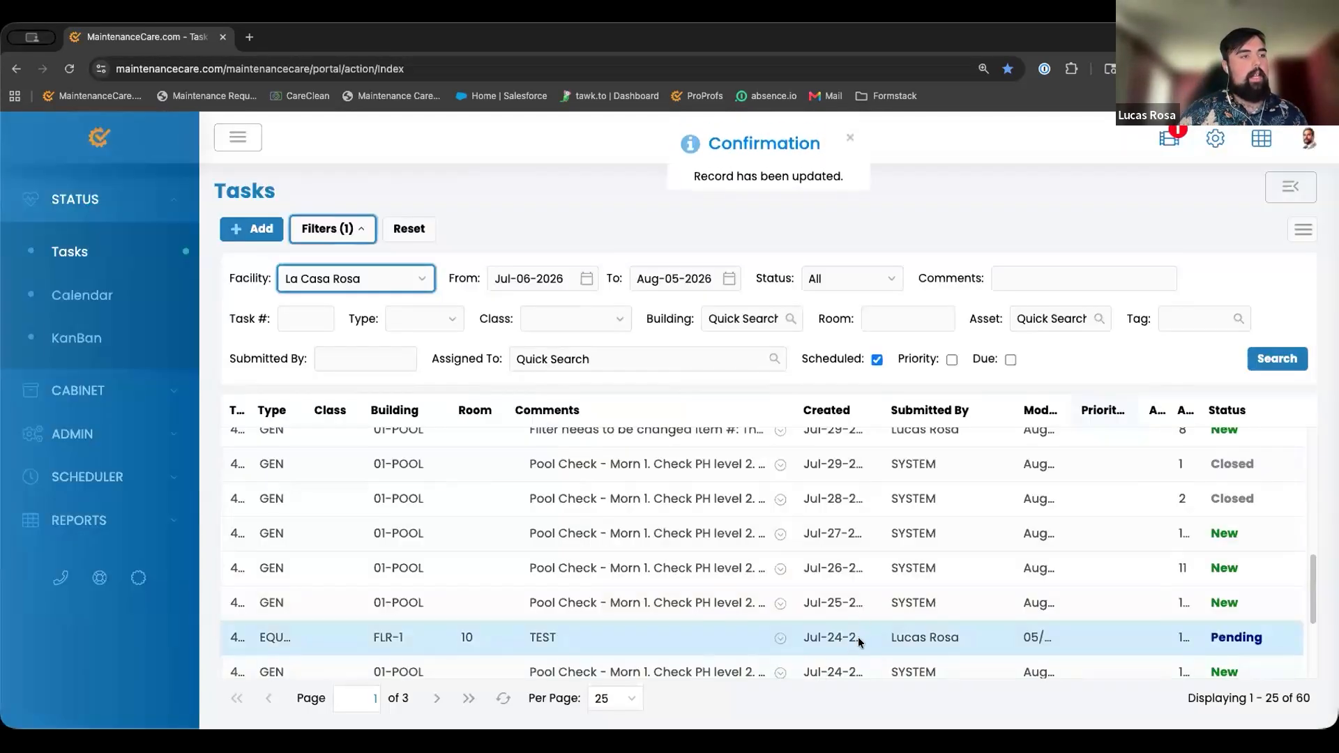
- Reopen the pending TEST task, view its details as a PDF at 90% zoom, and close both without saving
double_click(862, 637)
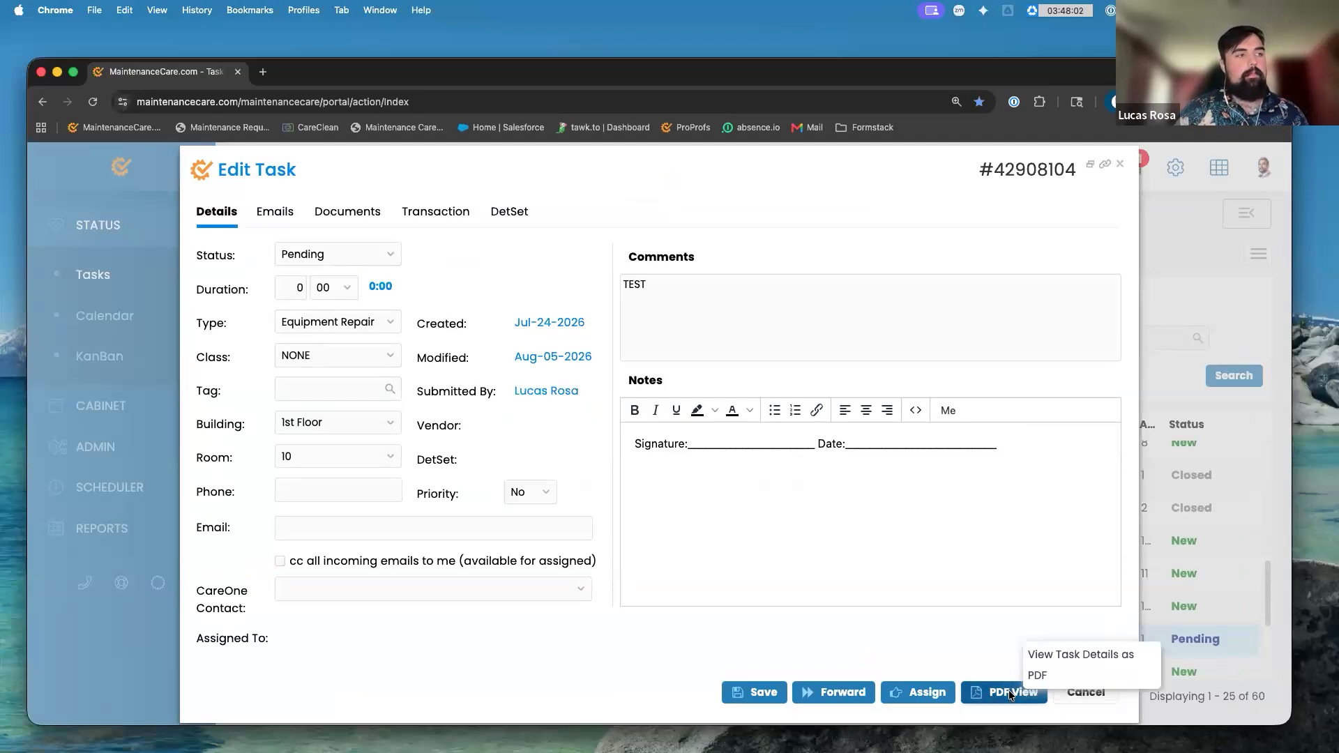
left_click(1009, 692)
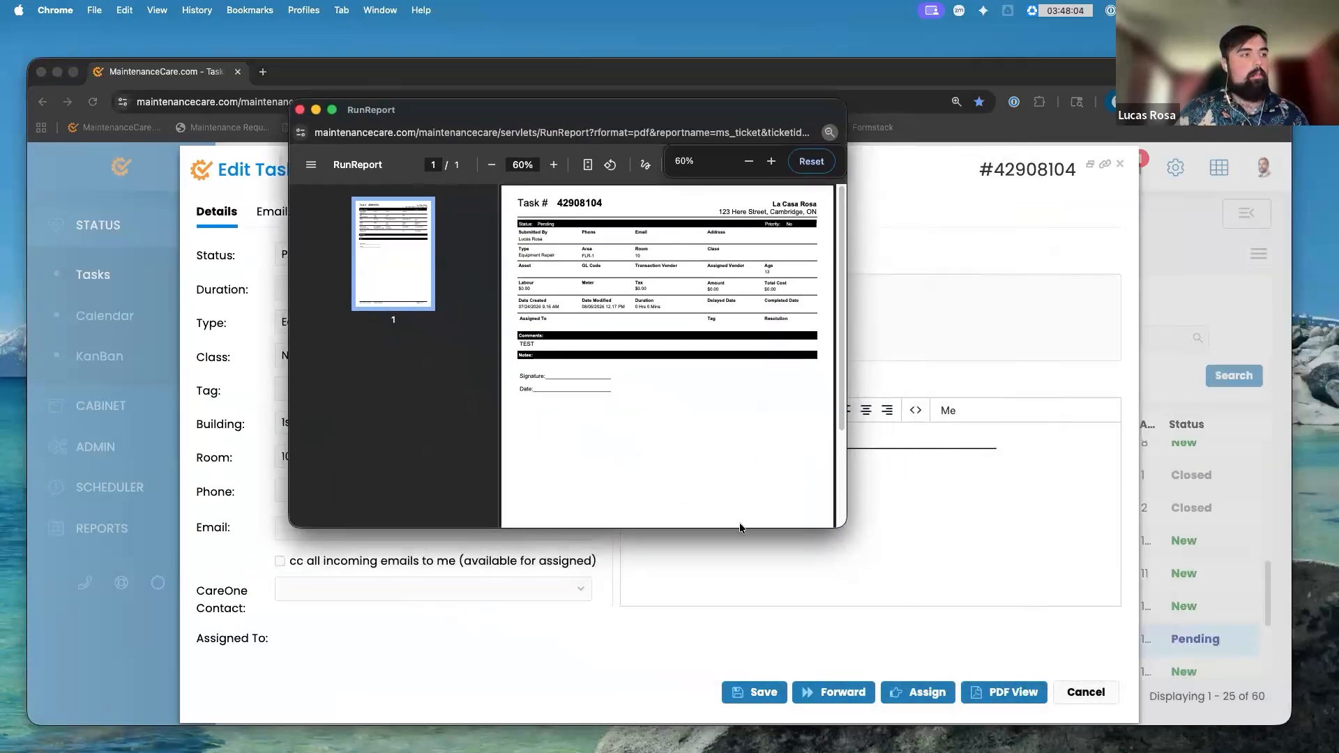
left_click_drag(844, 524, 1041, 745)
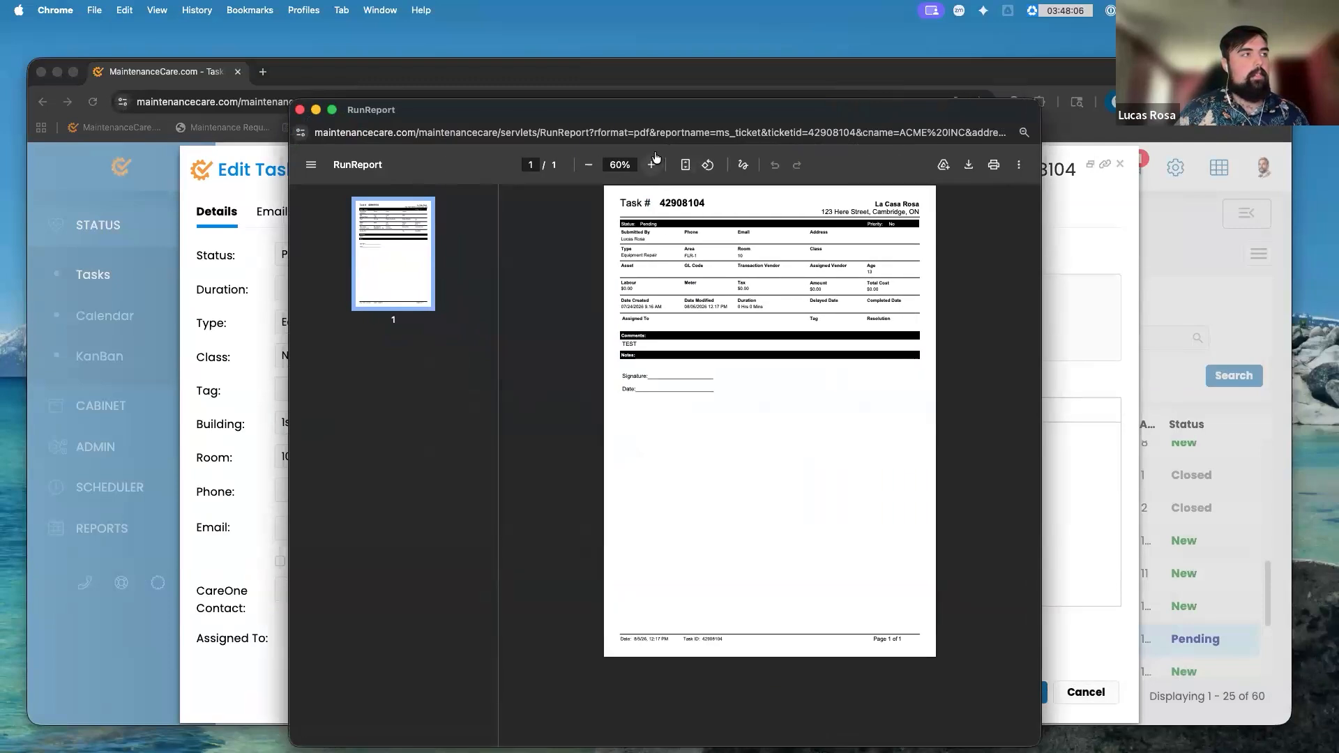
left_click(651, 165)
left_click(651, 165)
left_click(651, 164)
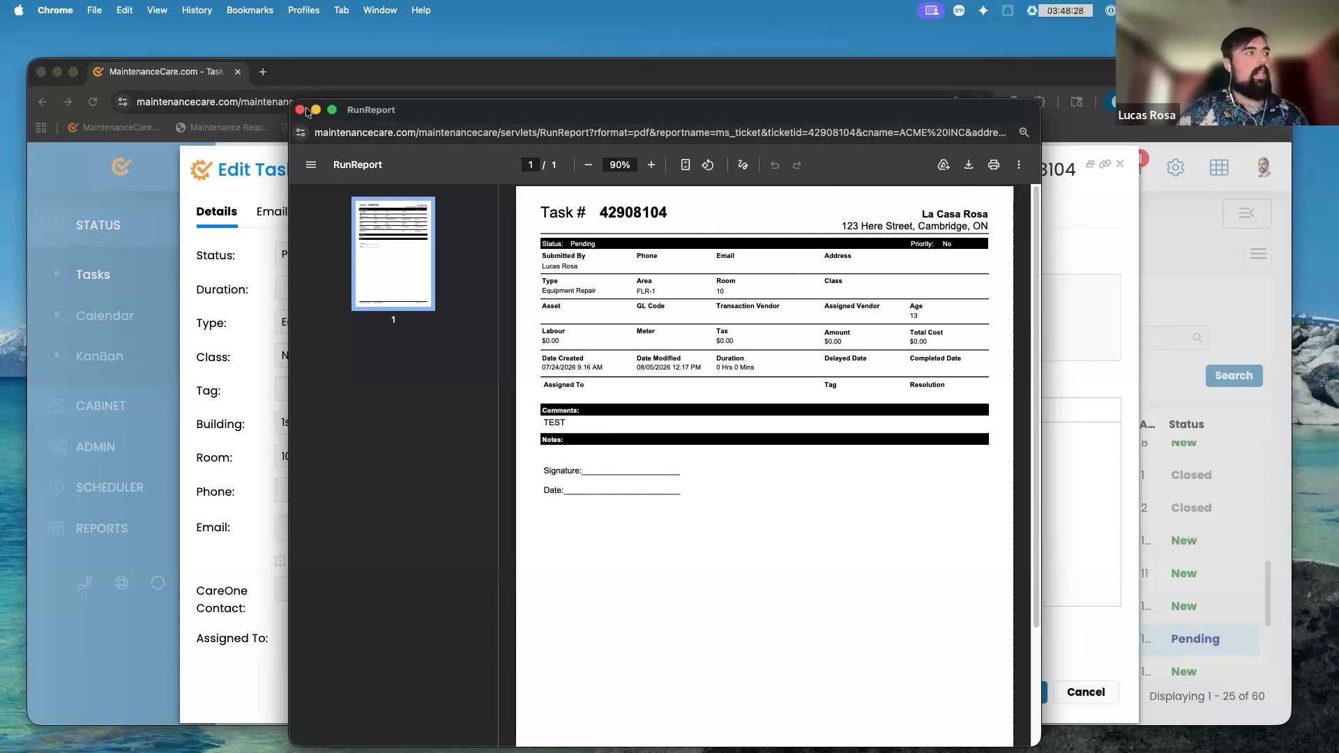
key("super+w")
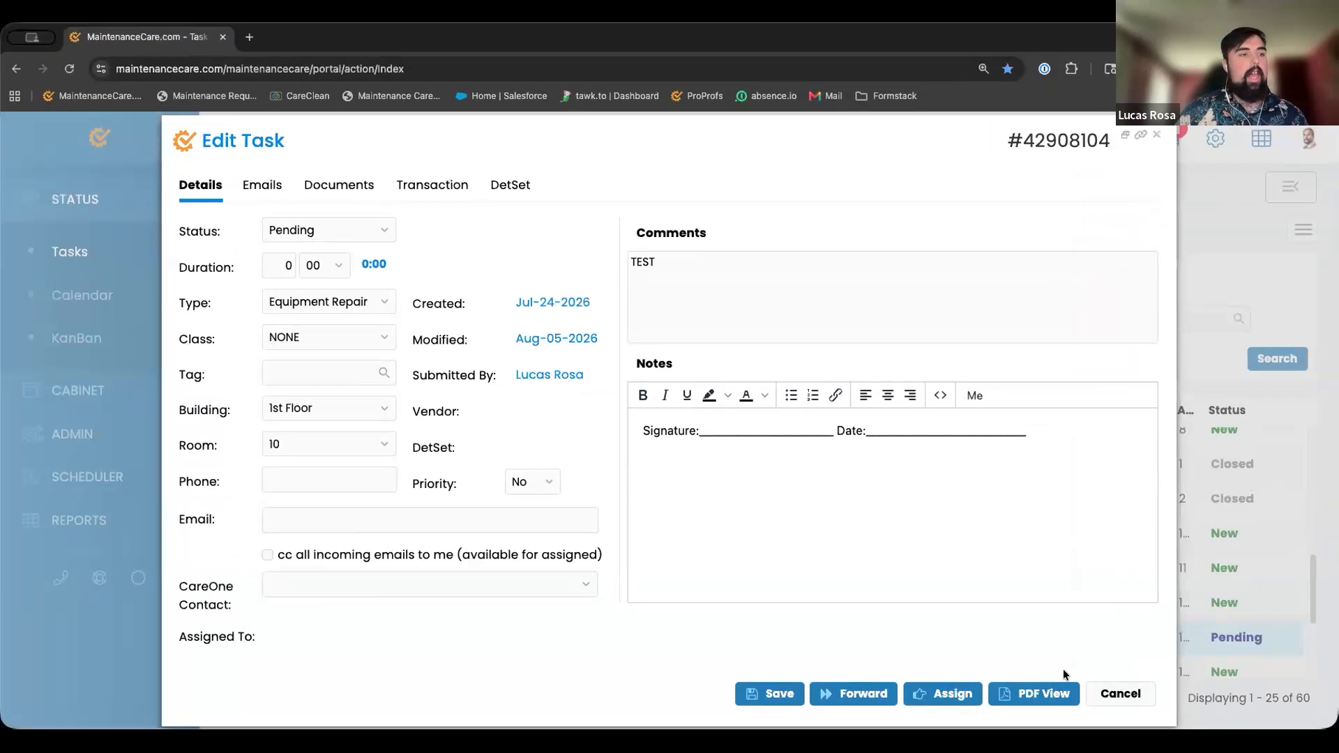
left_click(1125, 693)
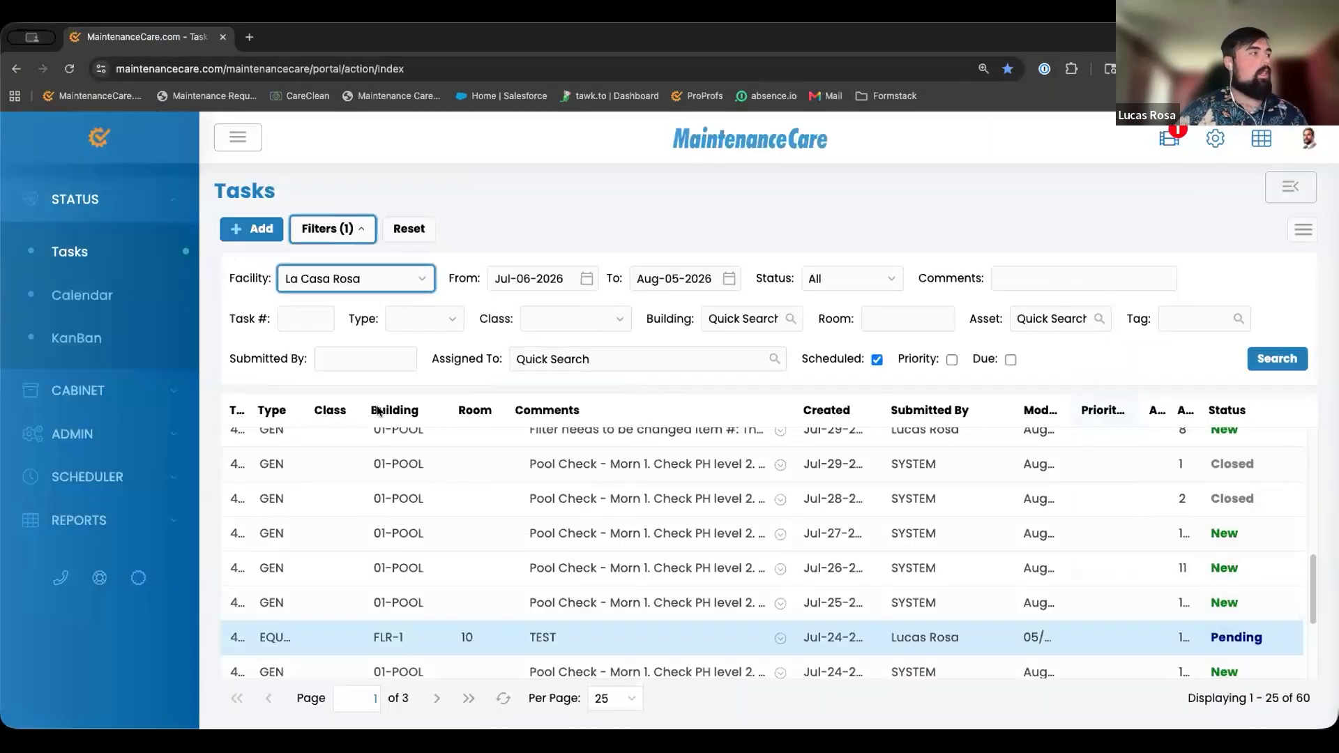
- Reopen the list of automation rules in the administration settings
left_click(131, 434)
scroll(70, 516, "down", 2)
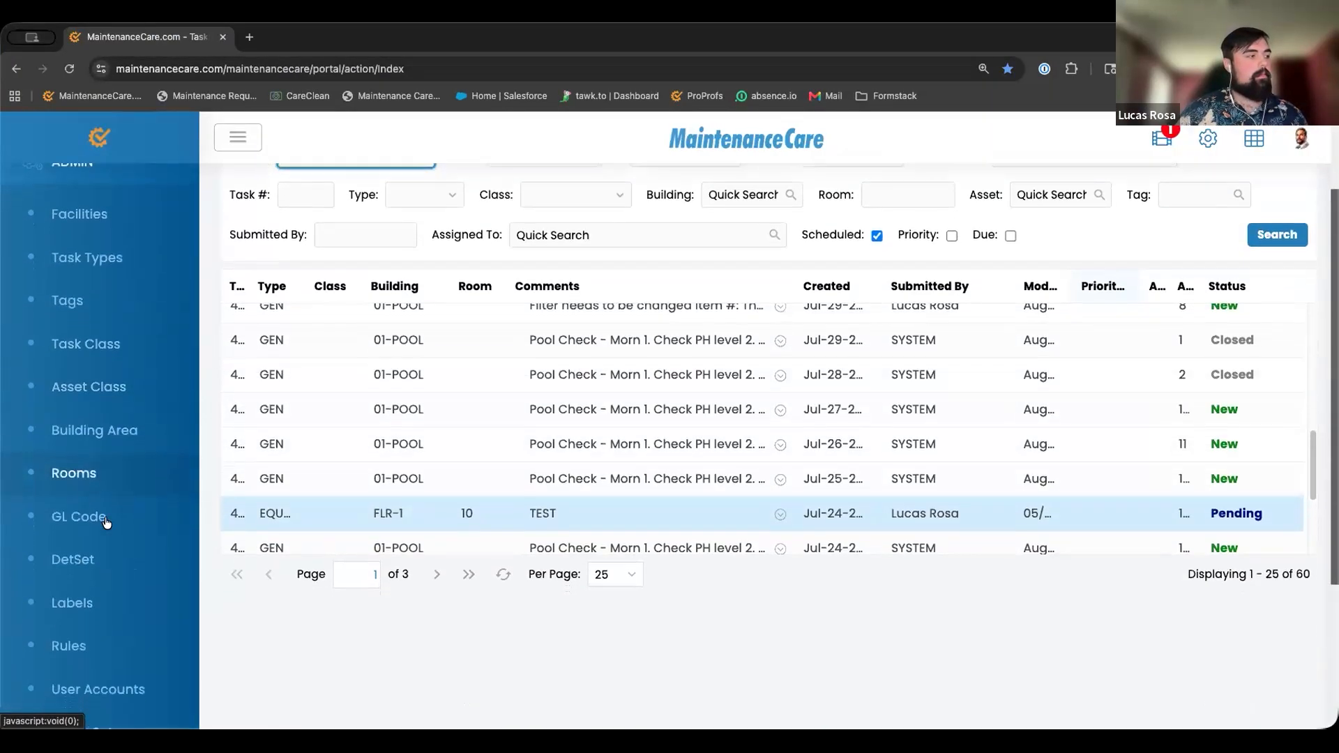
left_click(69, 629)
scroll(279, 546, "up", 2)
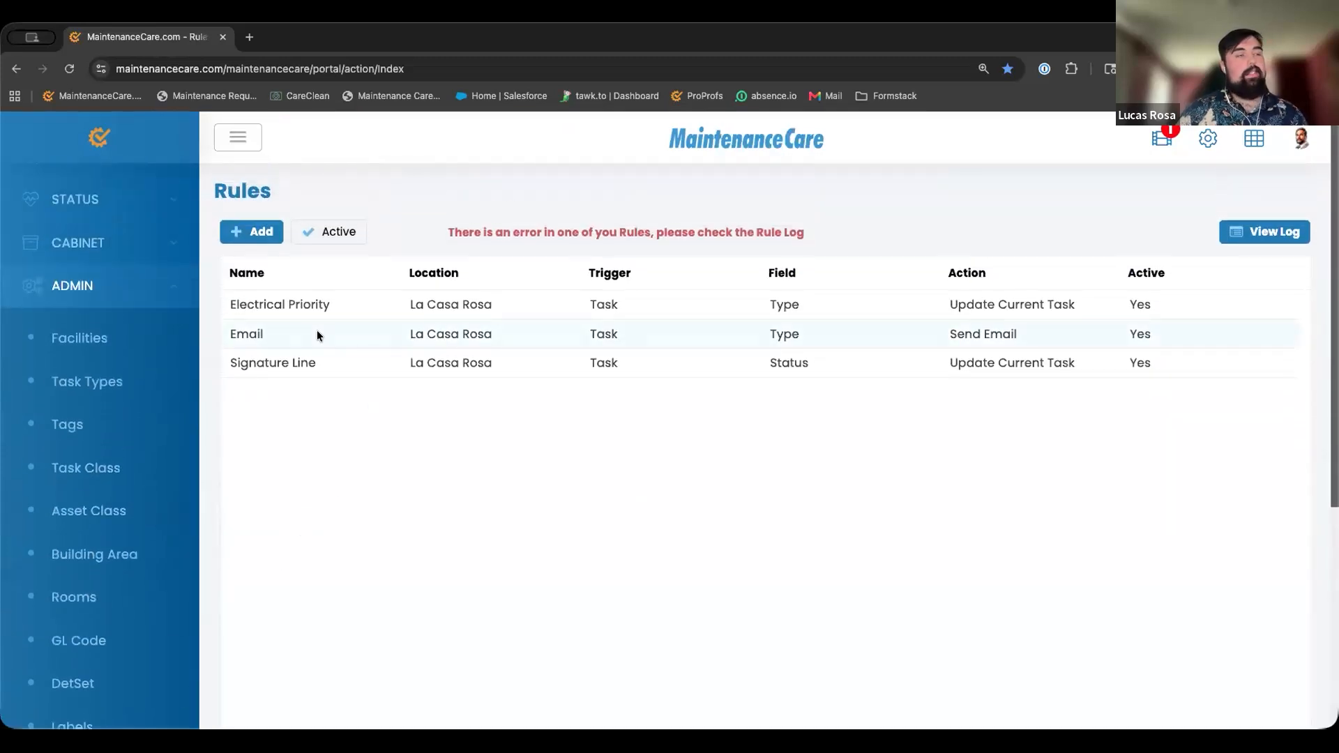
- Open the Email rule and examine its trigger, recipient, subject and body text
left_click(329, 330)
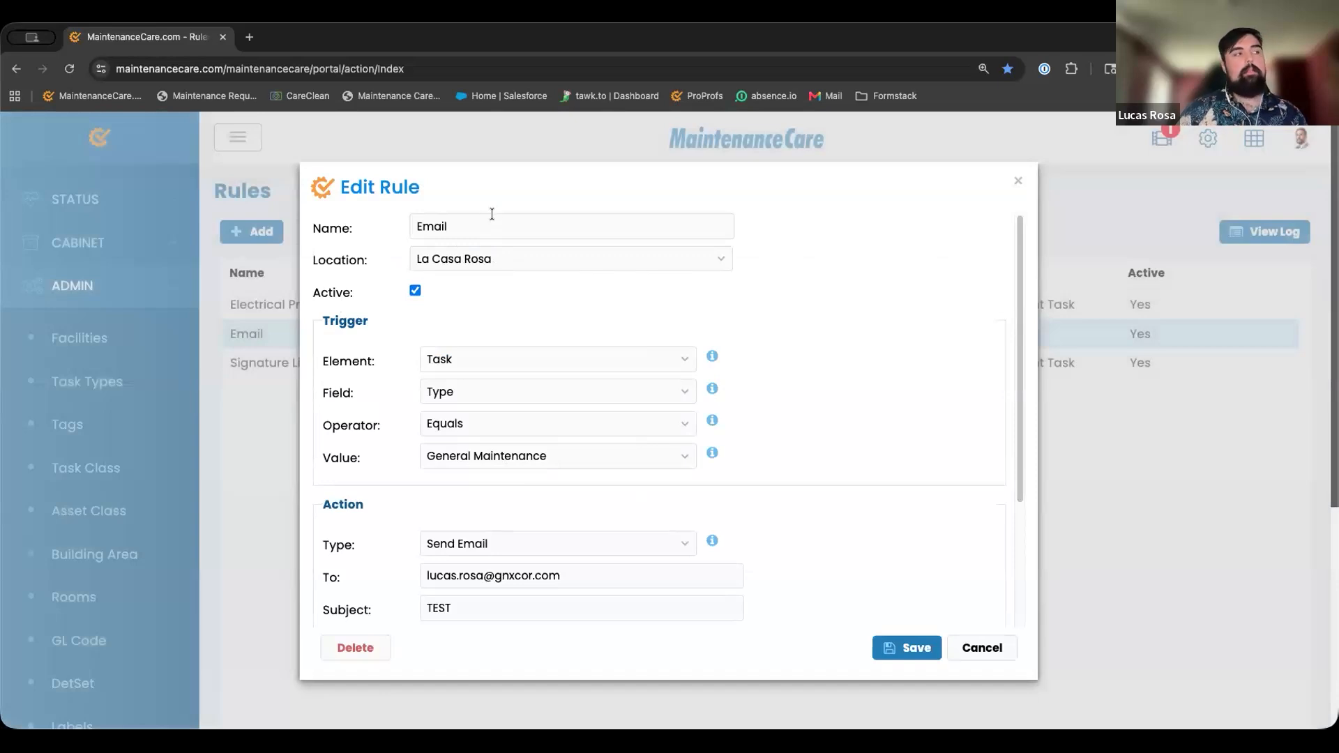
scroll(614, 368, "down", 2)
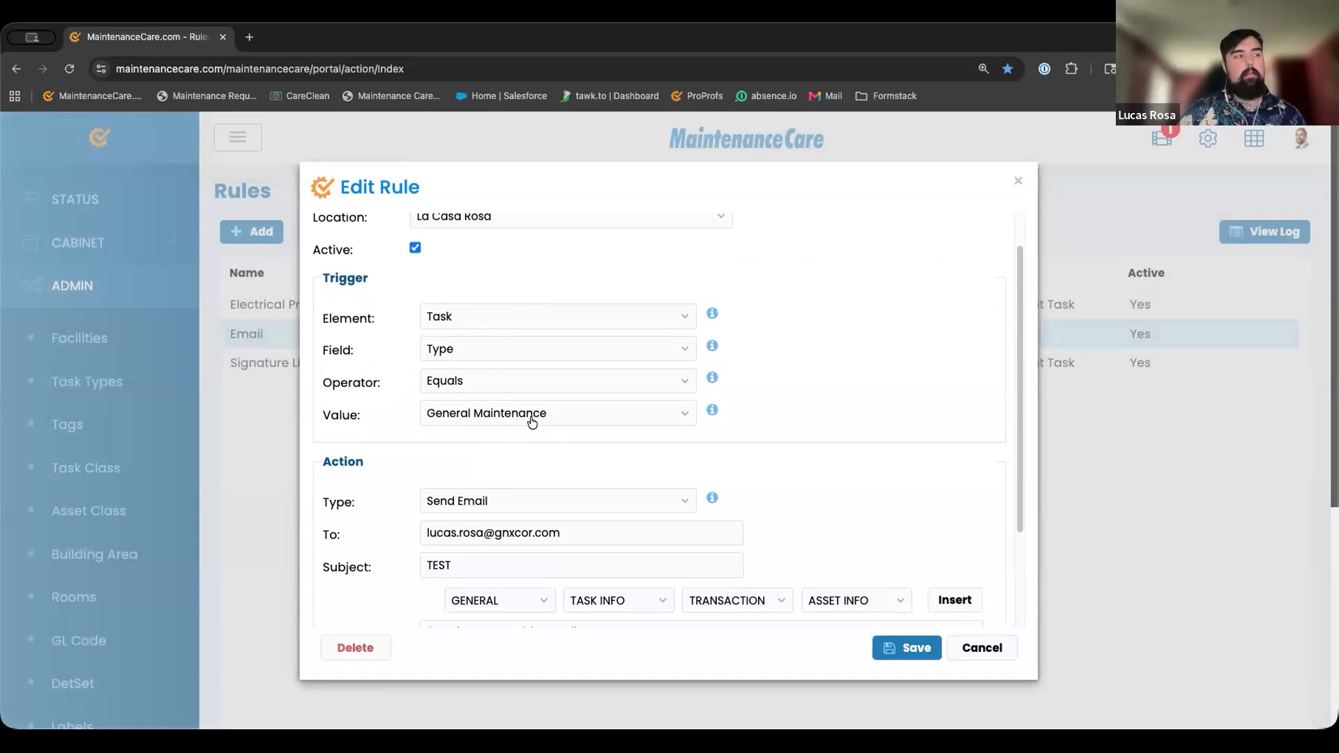
scroll(511, 449, "down", 4)
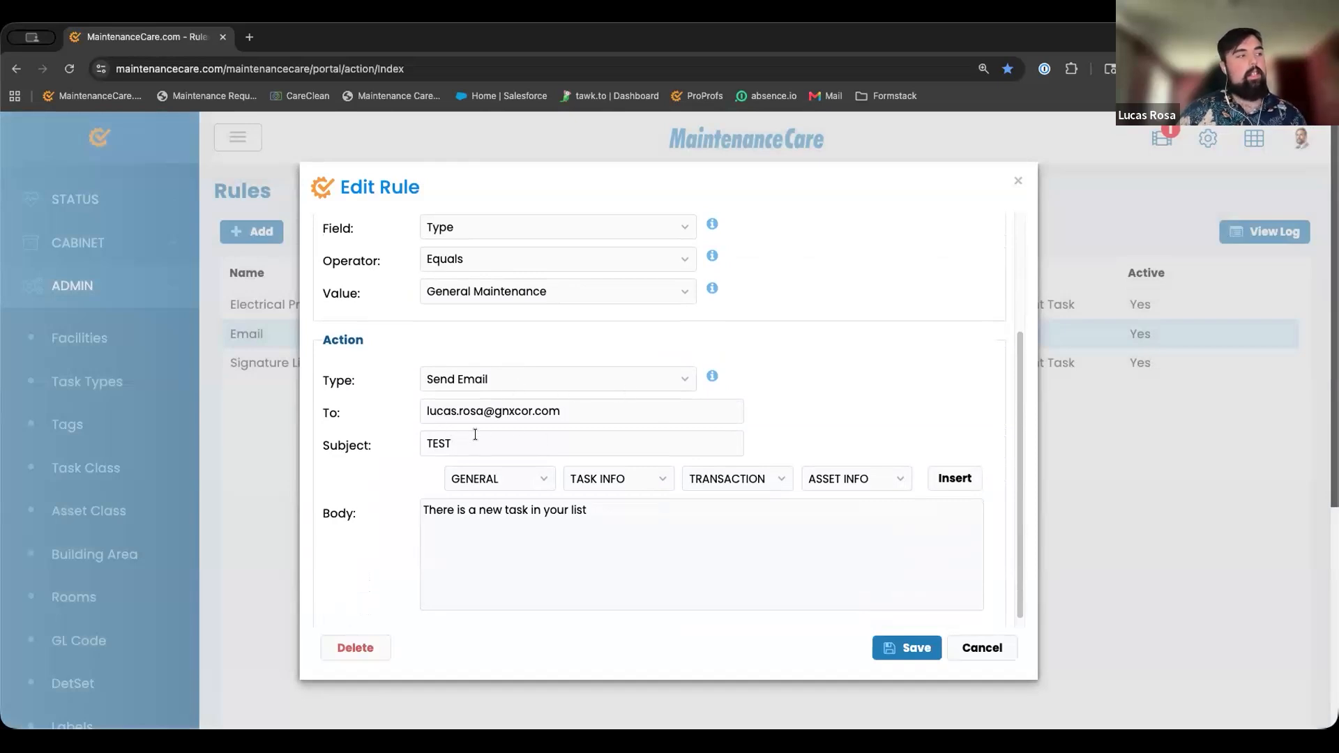
left_click(387, 437)
left_click(589, 517)
left_click_drag(608, 506, 429, 512)
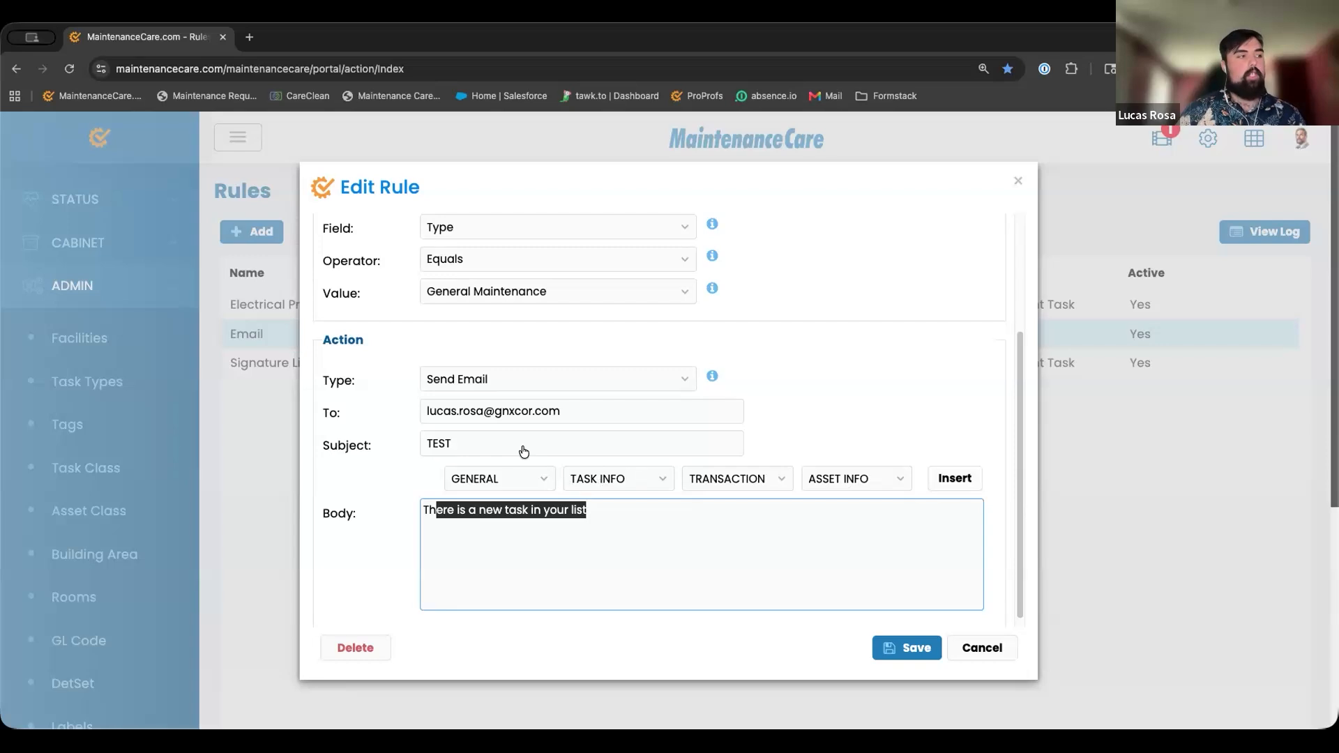
- Explore the general, task and transaction placeholders for the email body, picking Company Name, Total Duration and Asset without inserting them
left_click(537, 477)
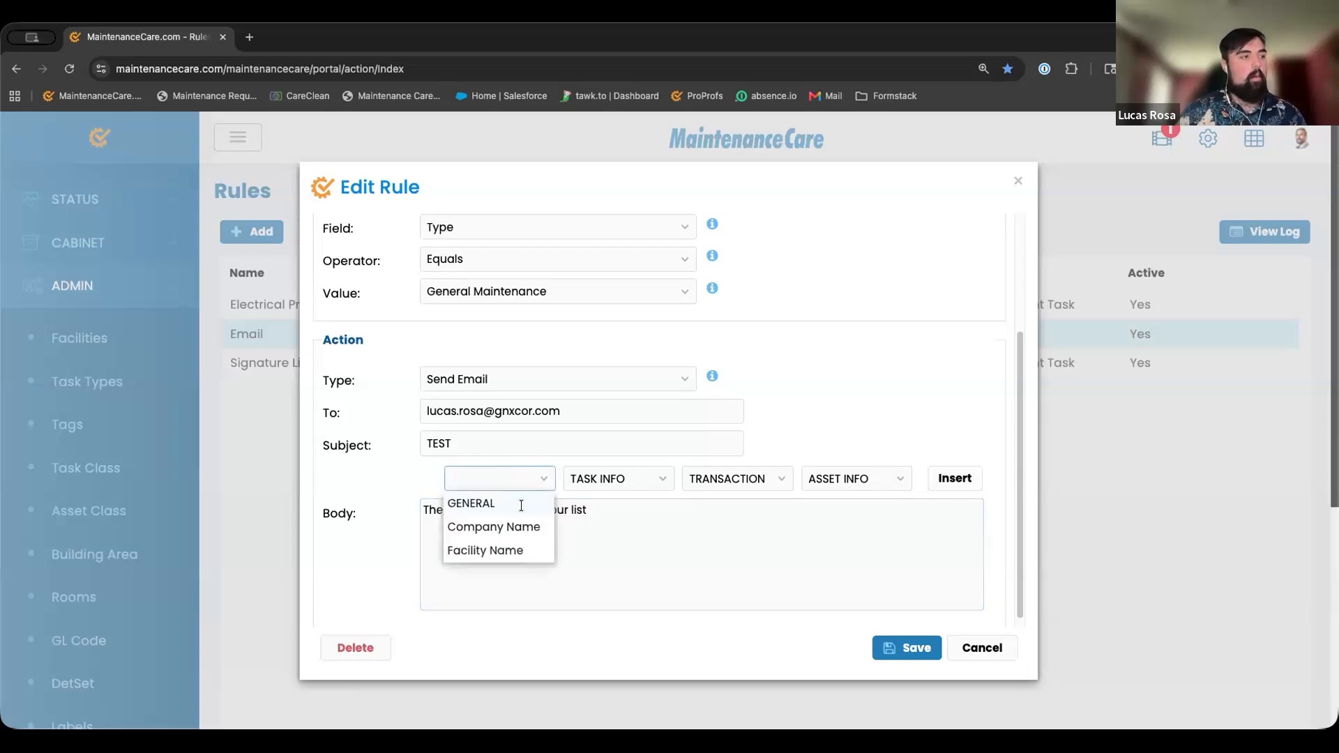
left_click(514, 527)
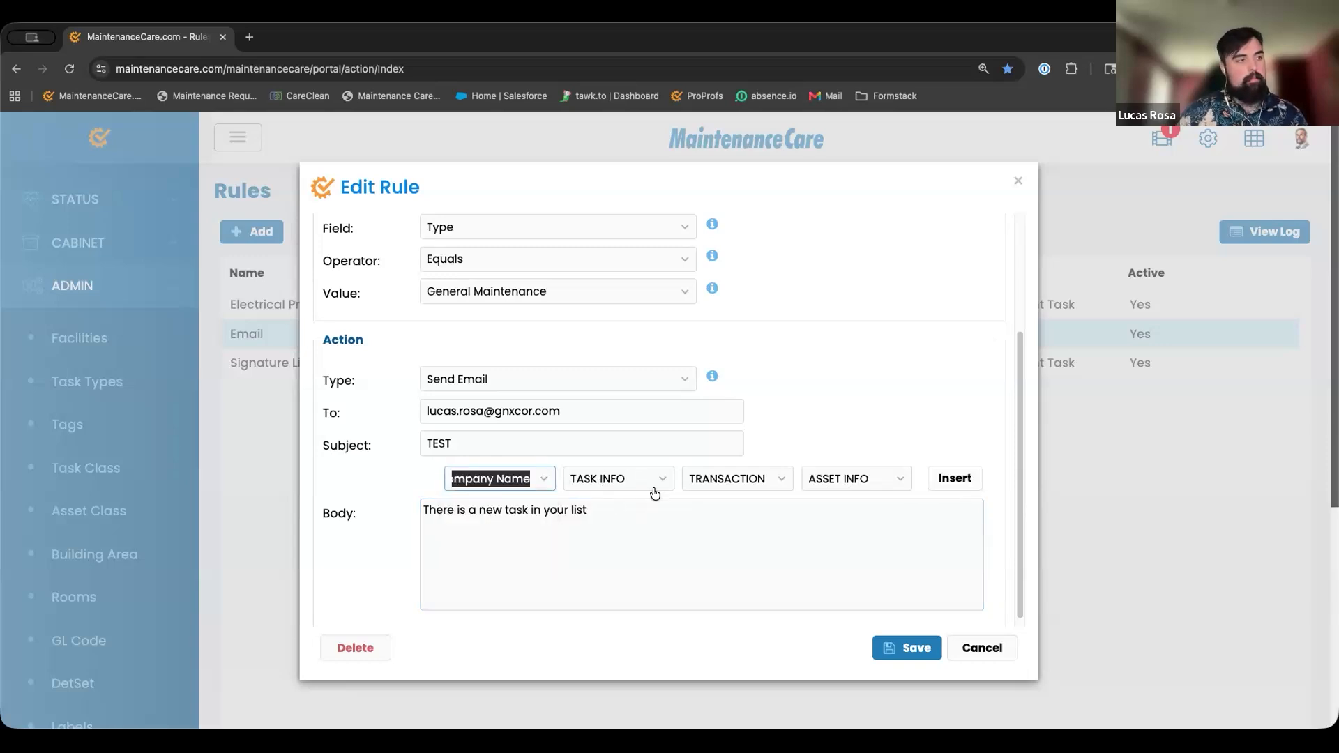
left_click(655, 491)
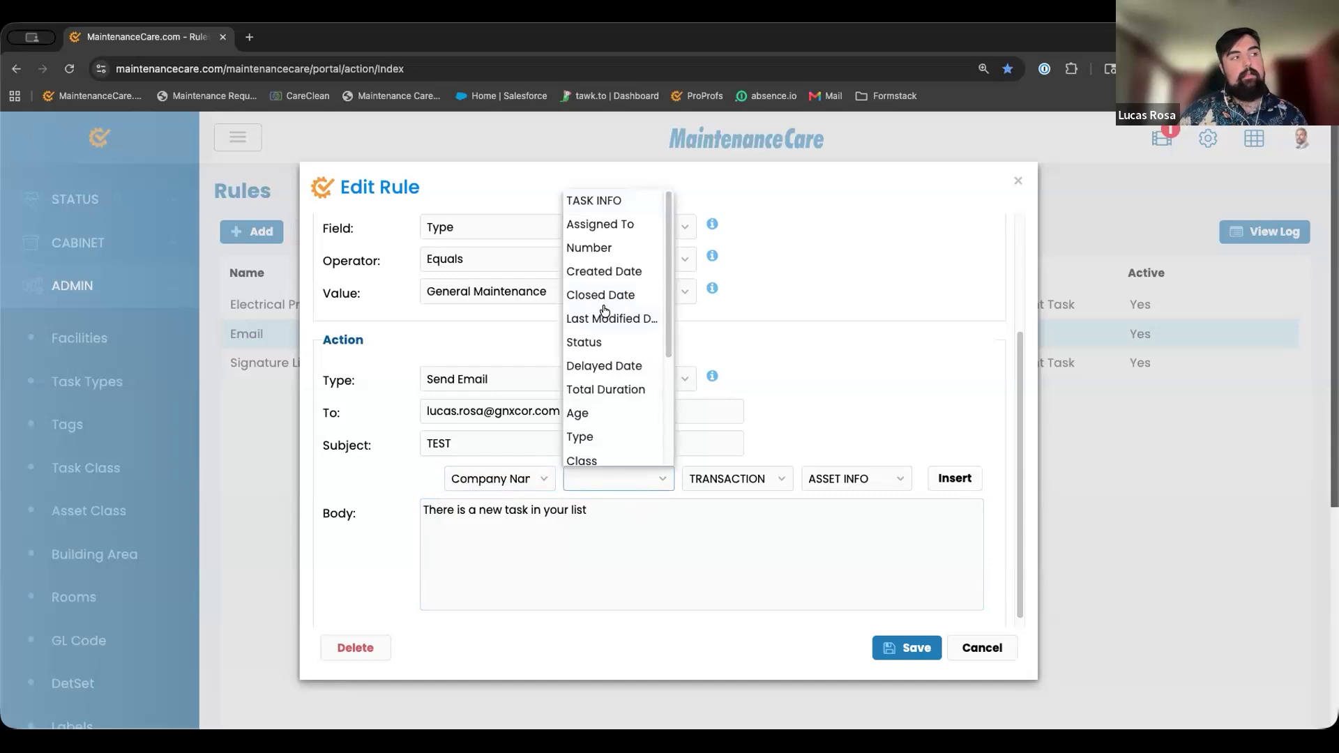
left_click(608, 385)
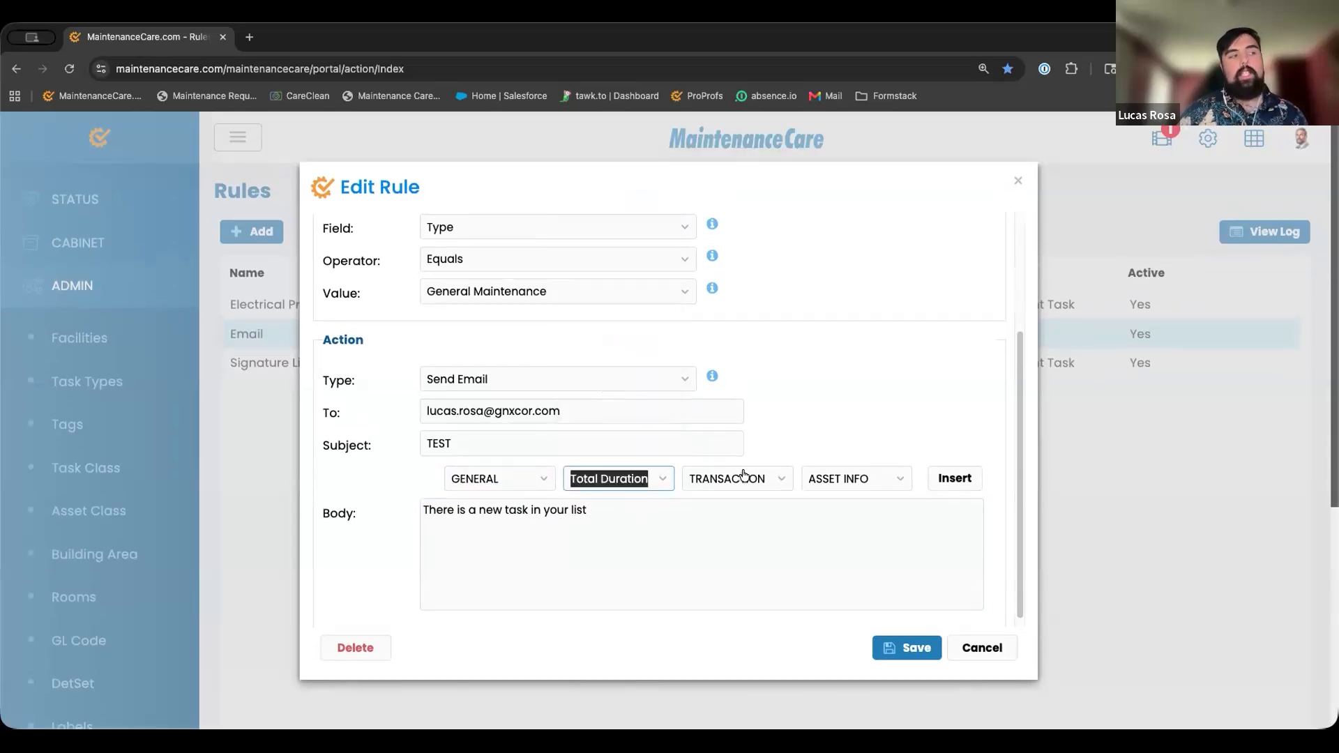
left_click(770, 486)
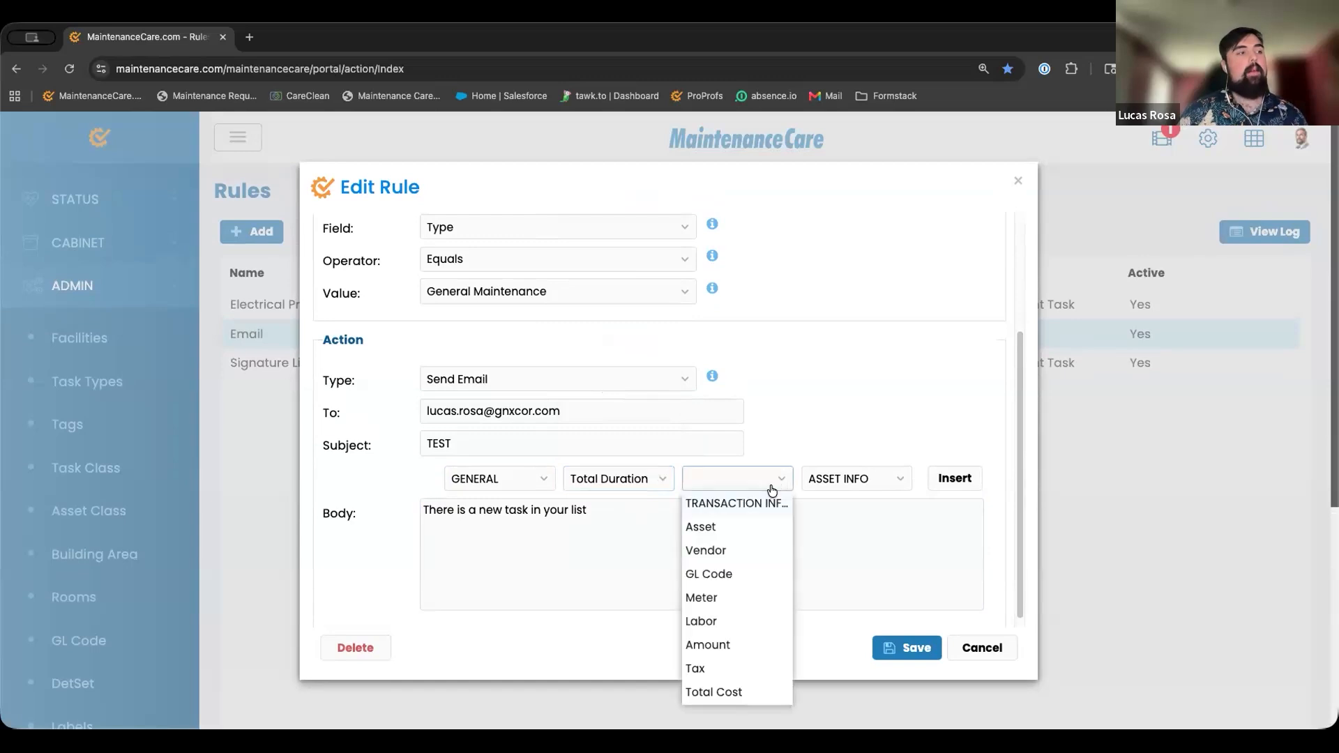
left_click(725, 525)
- Explore the asset information placeholders for the email body, picking VIN and Driver without inserting them
left_click(880, 474)
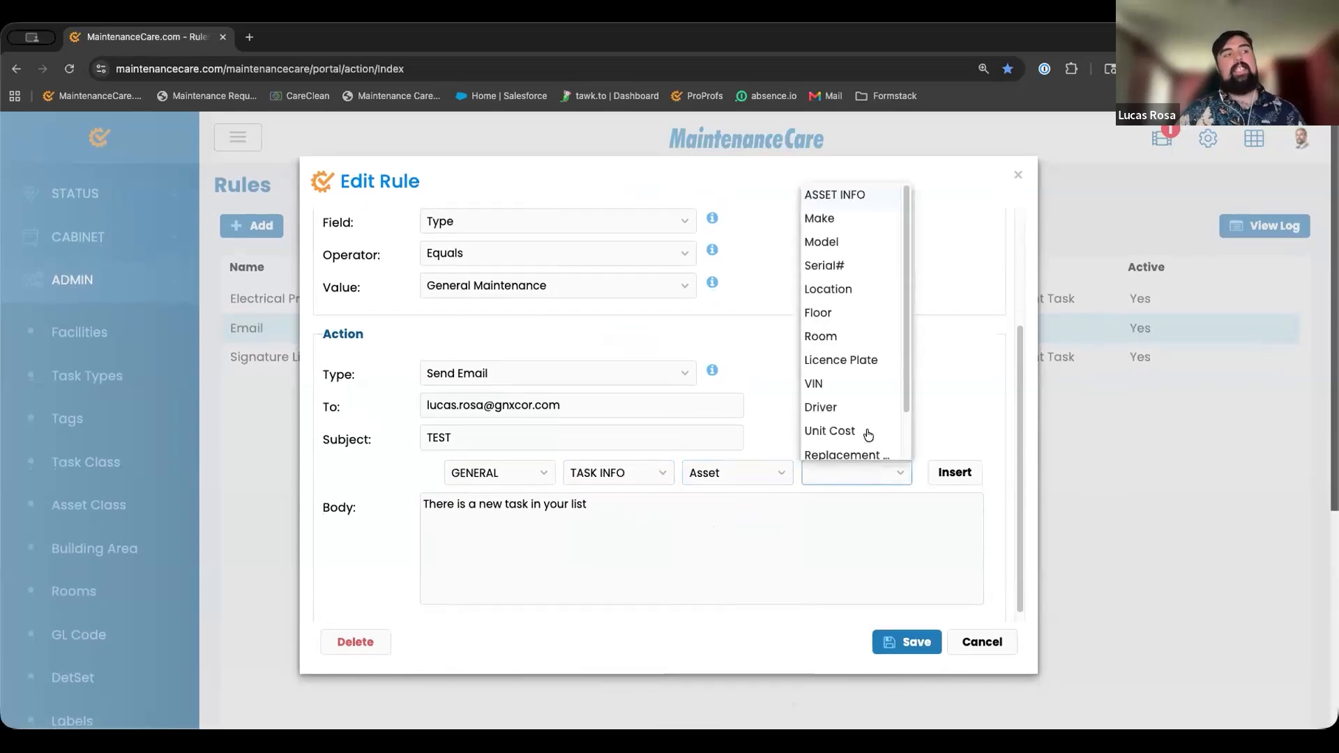
left_click(839, 386)
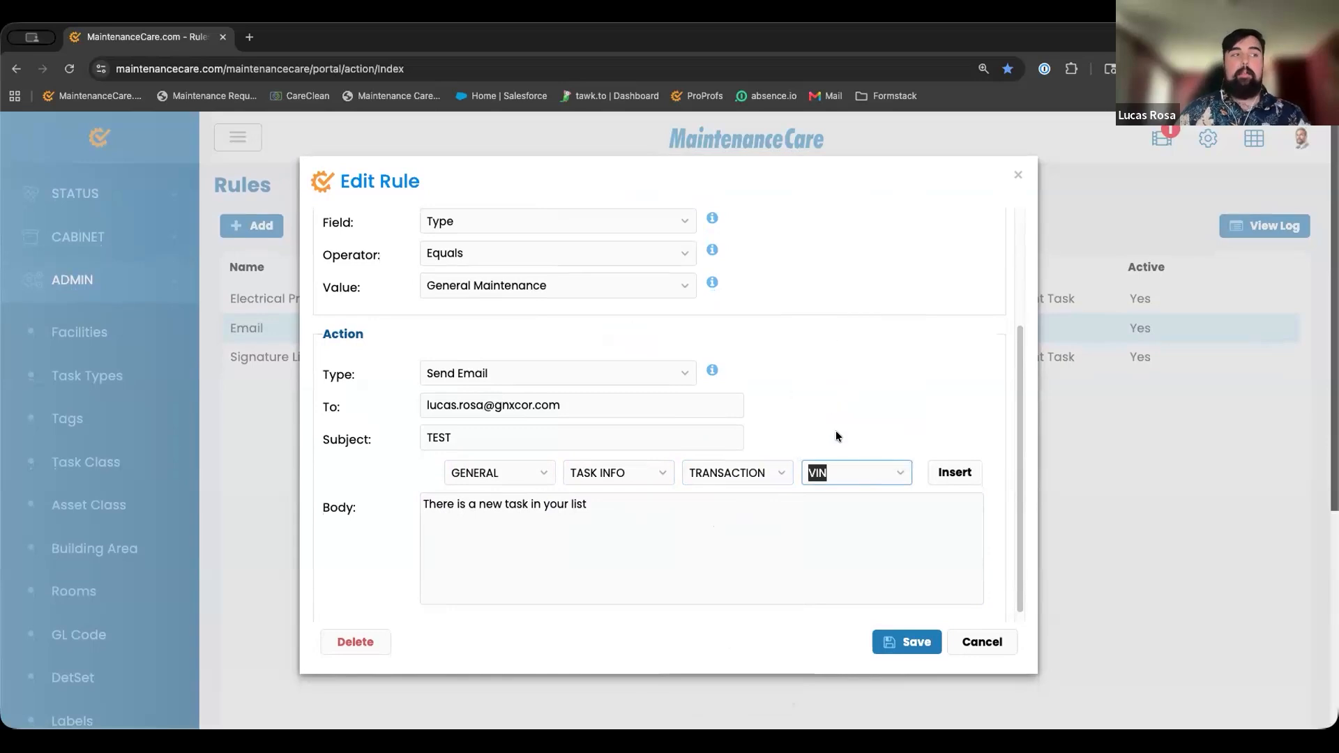
left_click(877, 470)
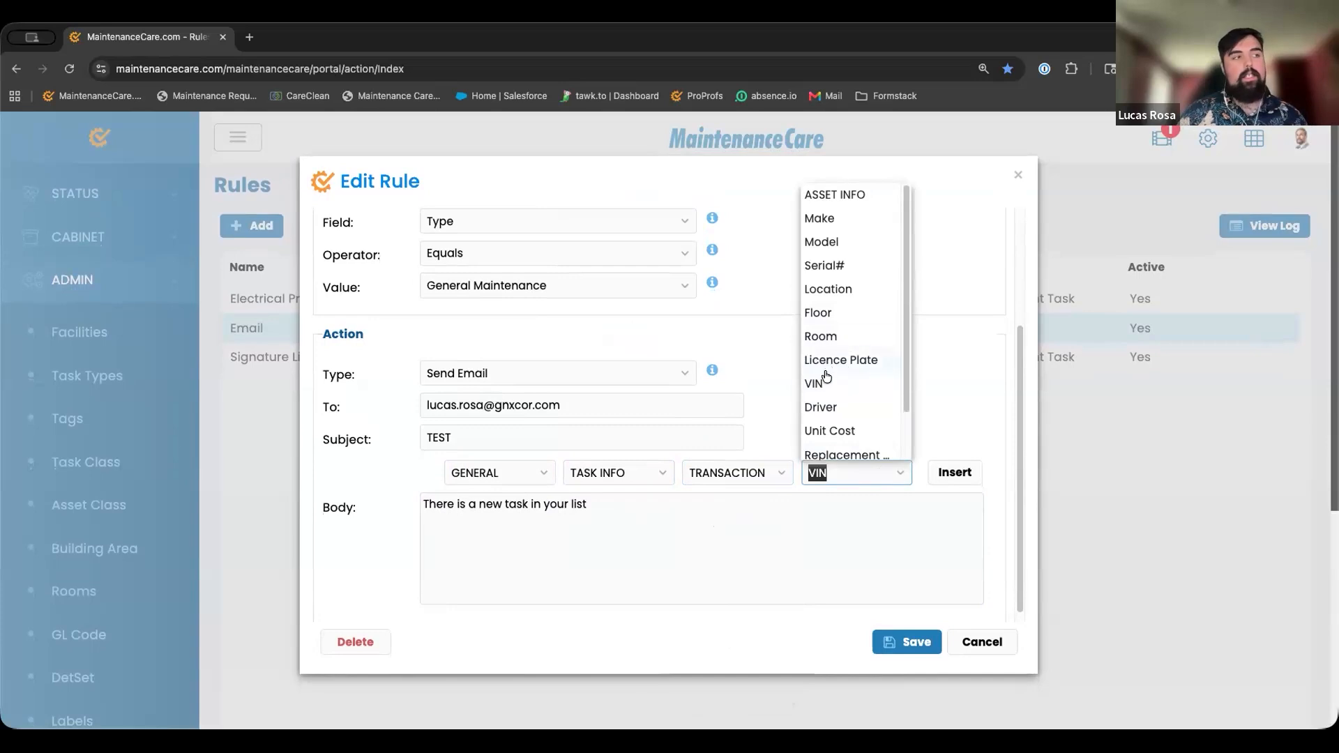
left_click(829, 409)
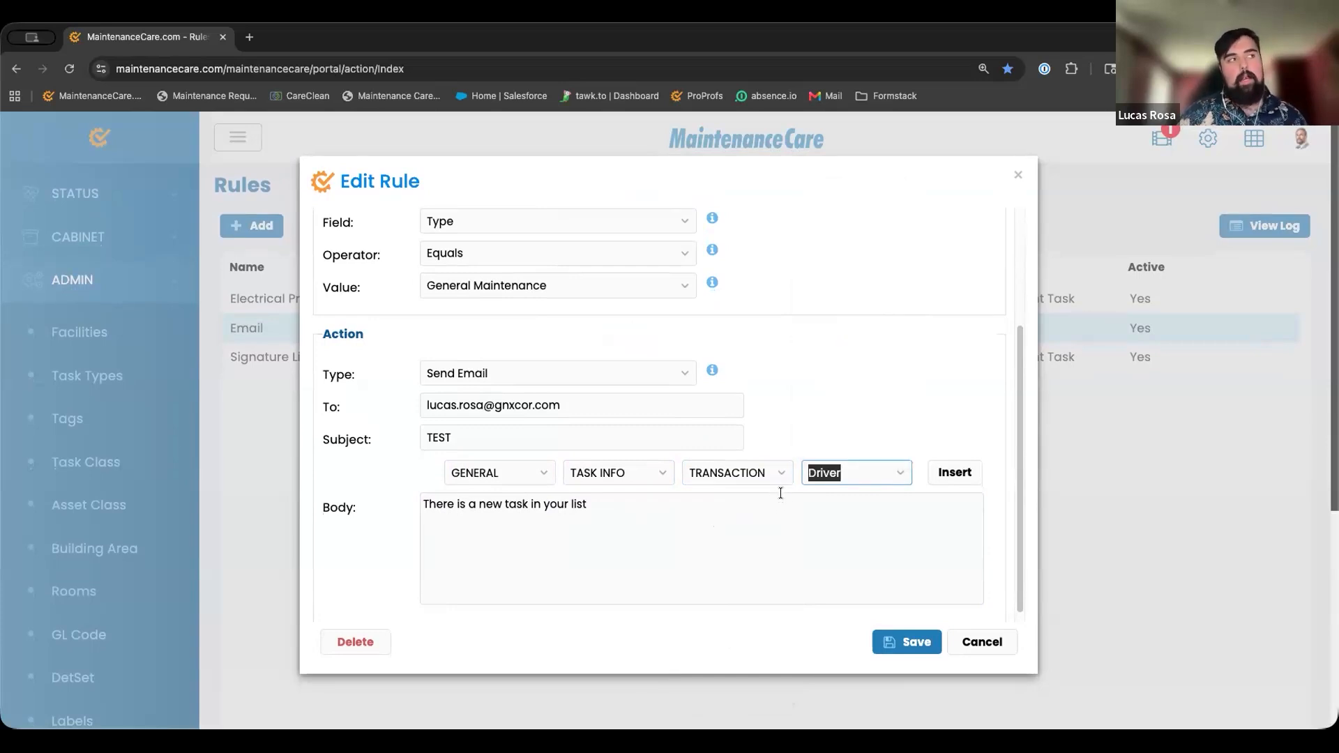
- Review the Email rule's trigger and action settings again and look over the general placeholder choices
scroll(792, 457, "up", 1)
scroll(795, 446, "up", 2)
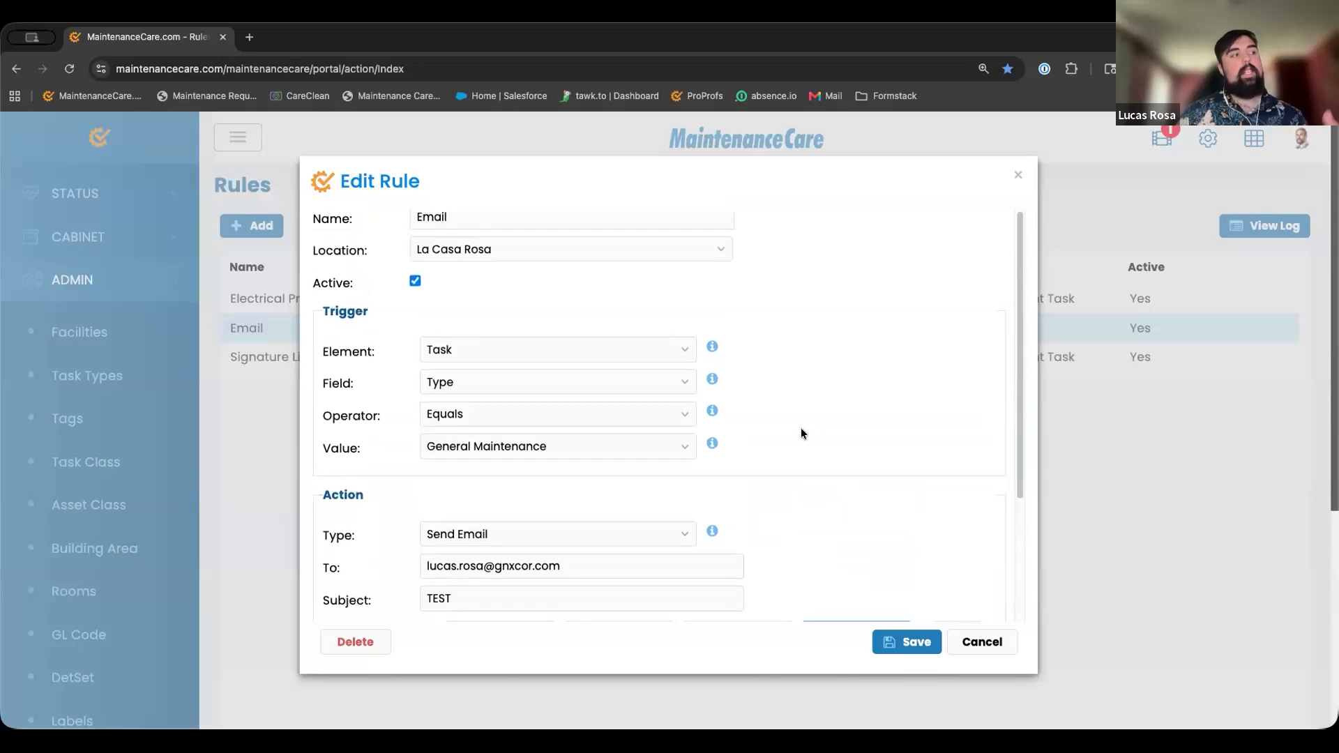
scroll(778, 450, "down", 4)
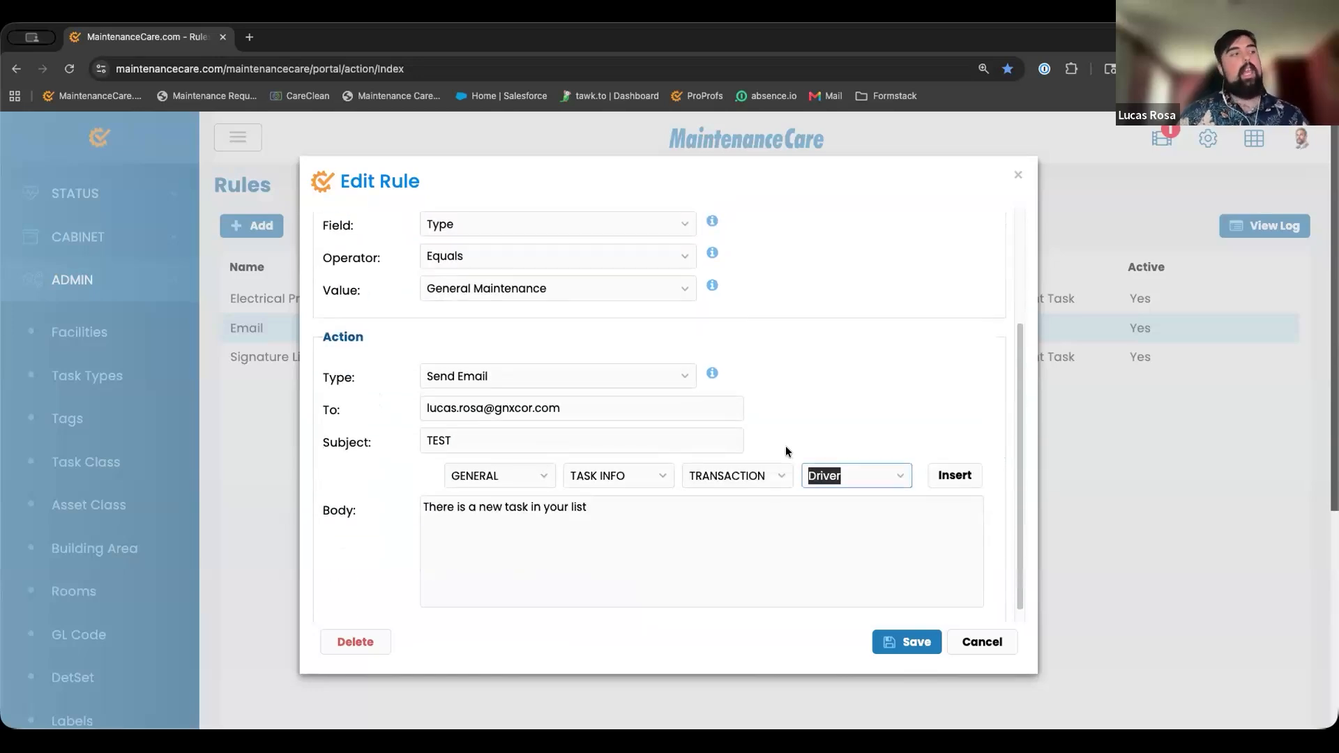
left_click(543, 464)
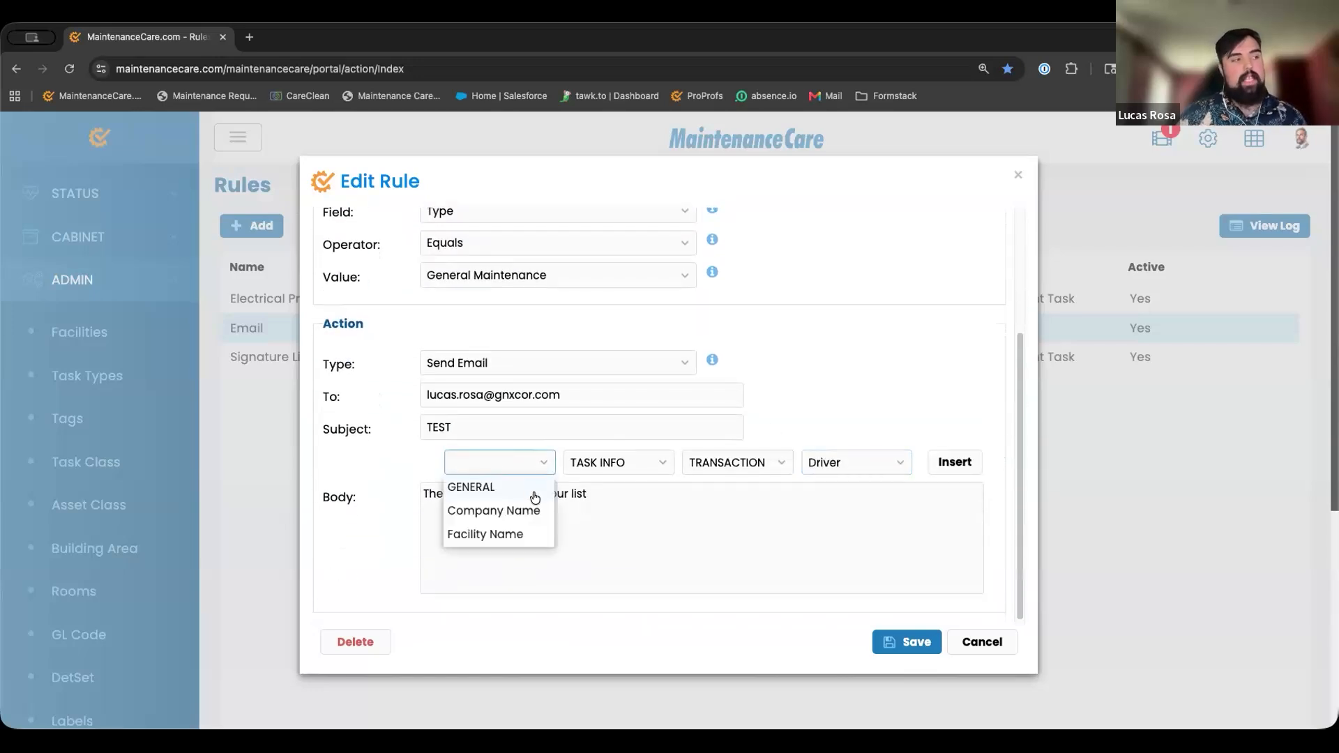
left_click(764, 551)
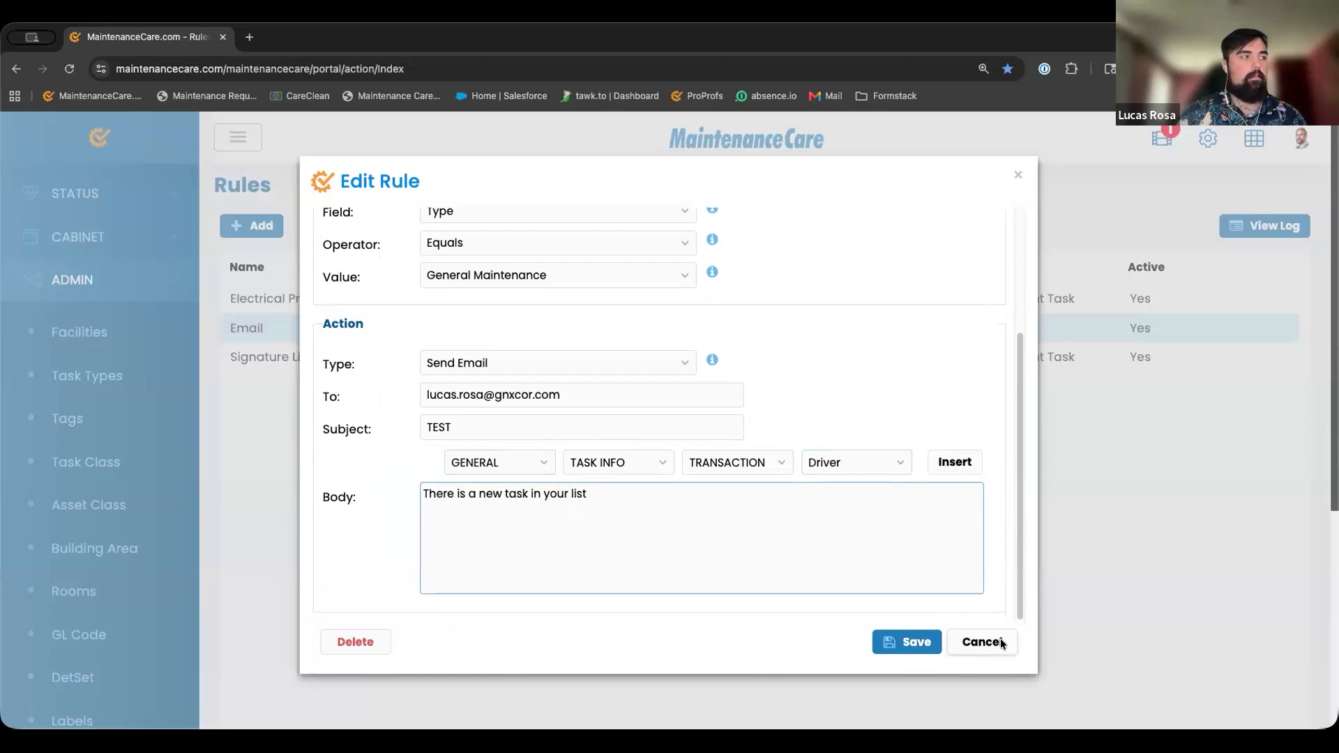
- Close the Email rule without saving and examine the trigger and action settings of the Electrical Priority rule
left_click(984, 642)
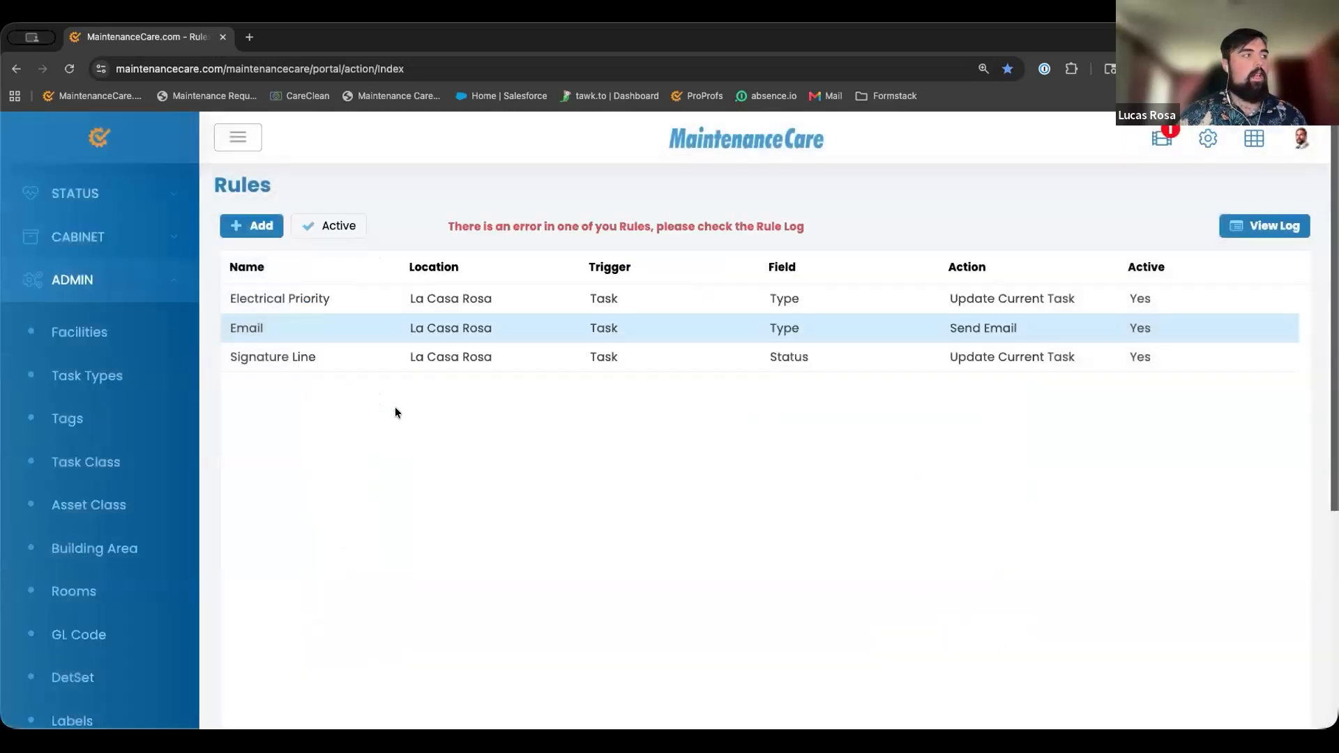
left_click(339, 304)
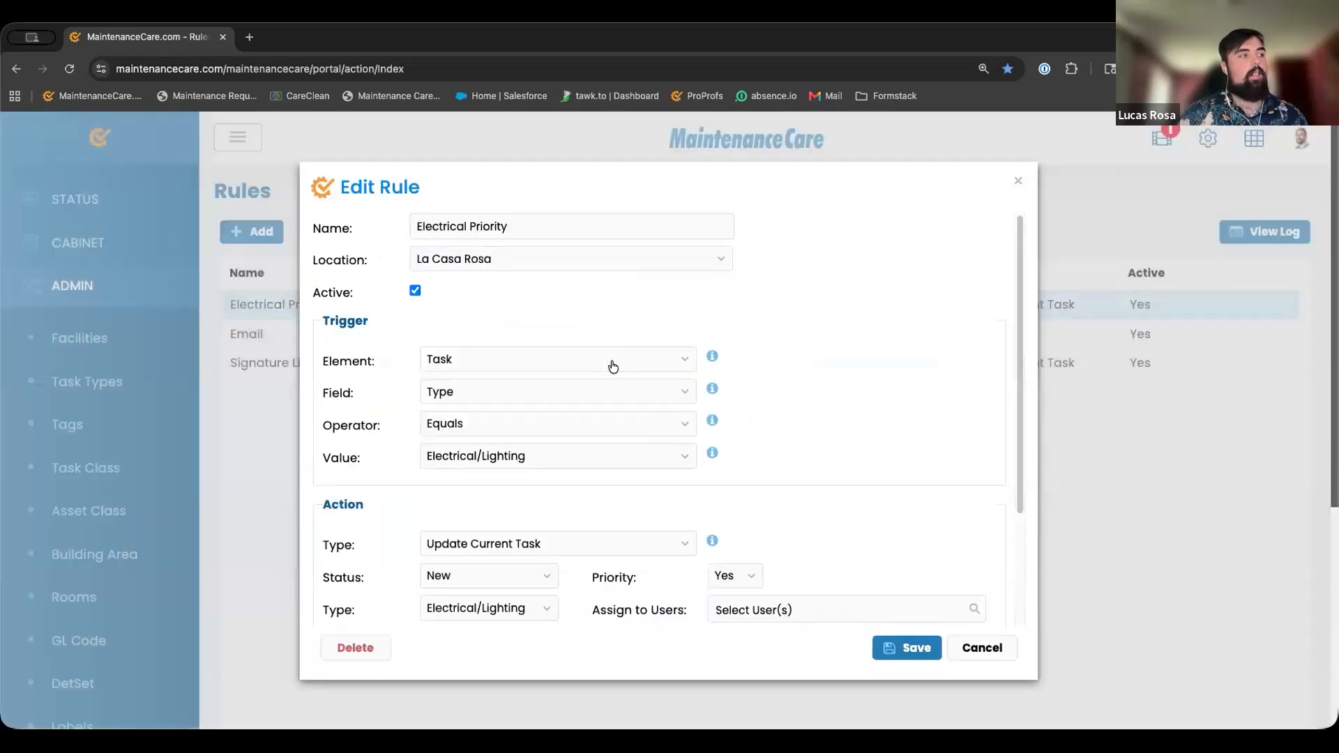
scroll(738, 358, "down", 2)
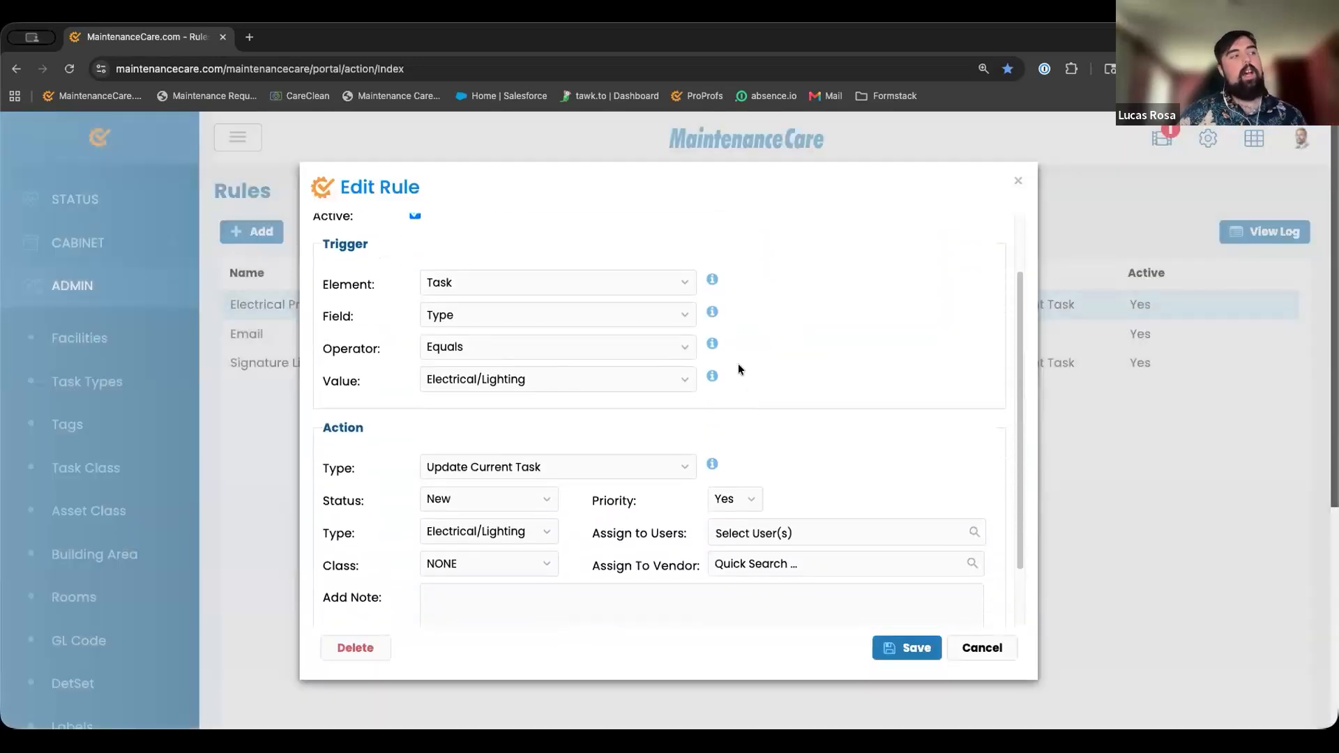
scroll(738, 368, "up", 2)
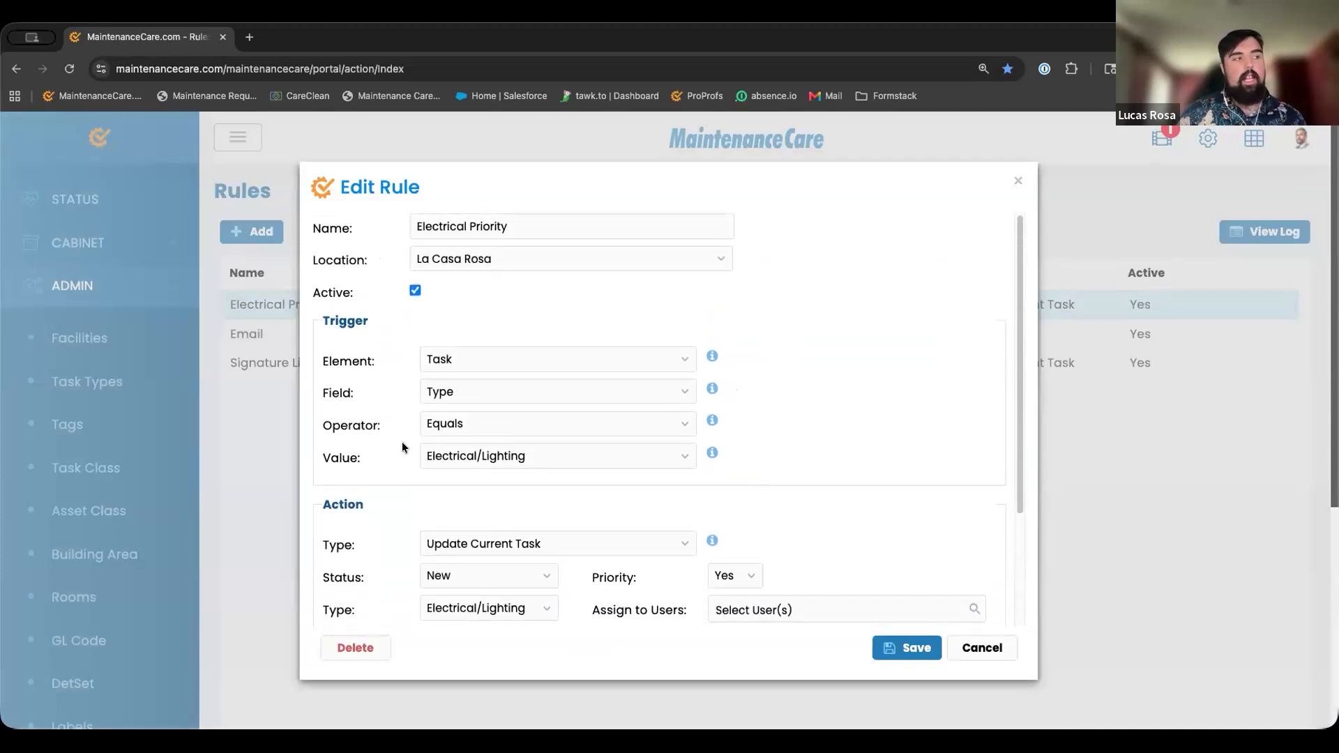
scroll(572, 398, "down", 4)
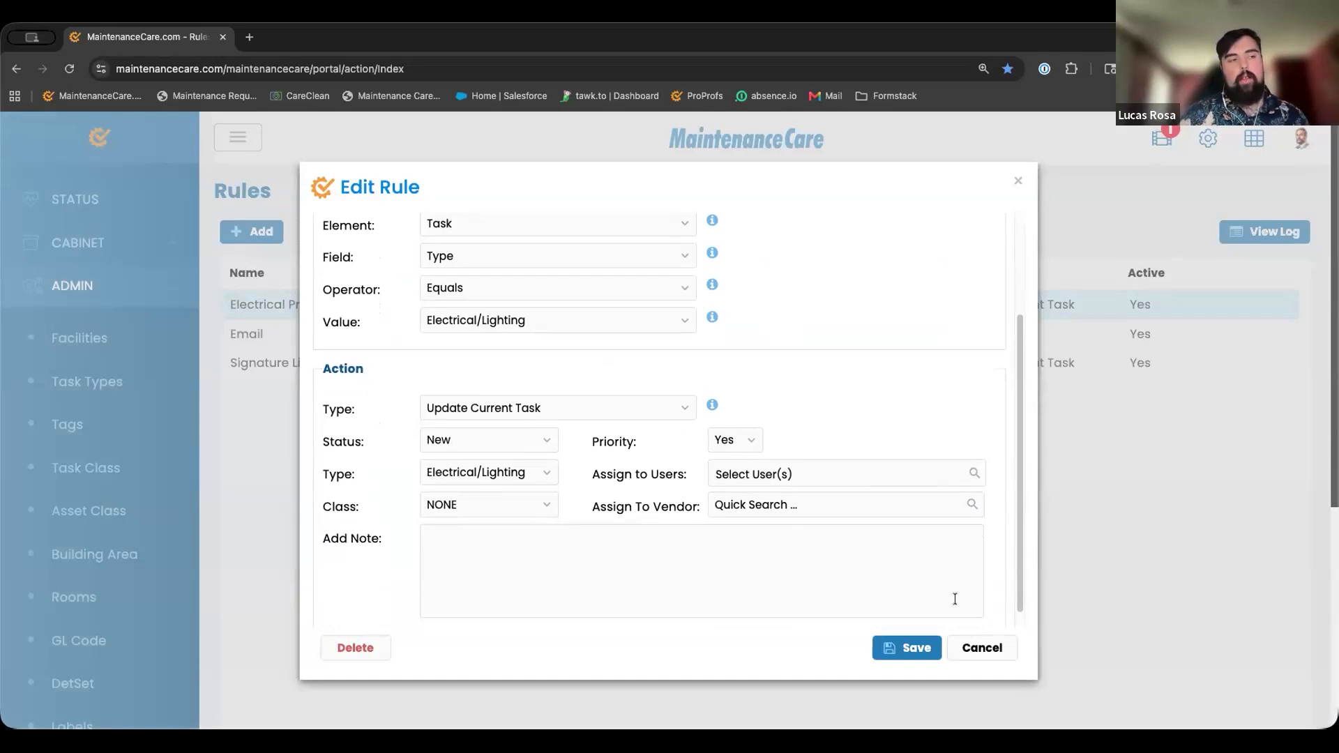
left_click(977, 646)
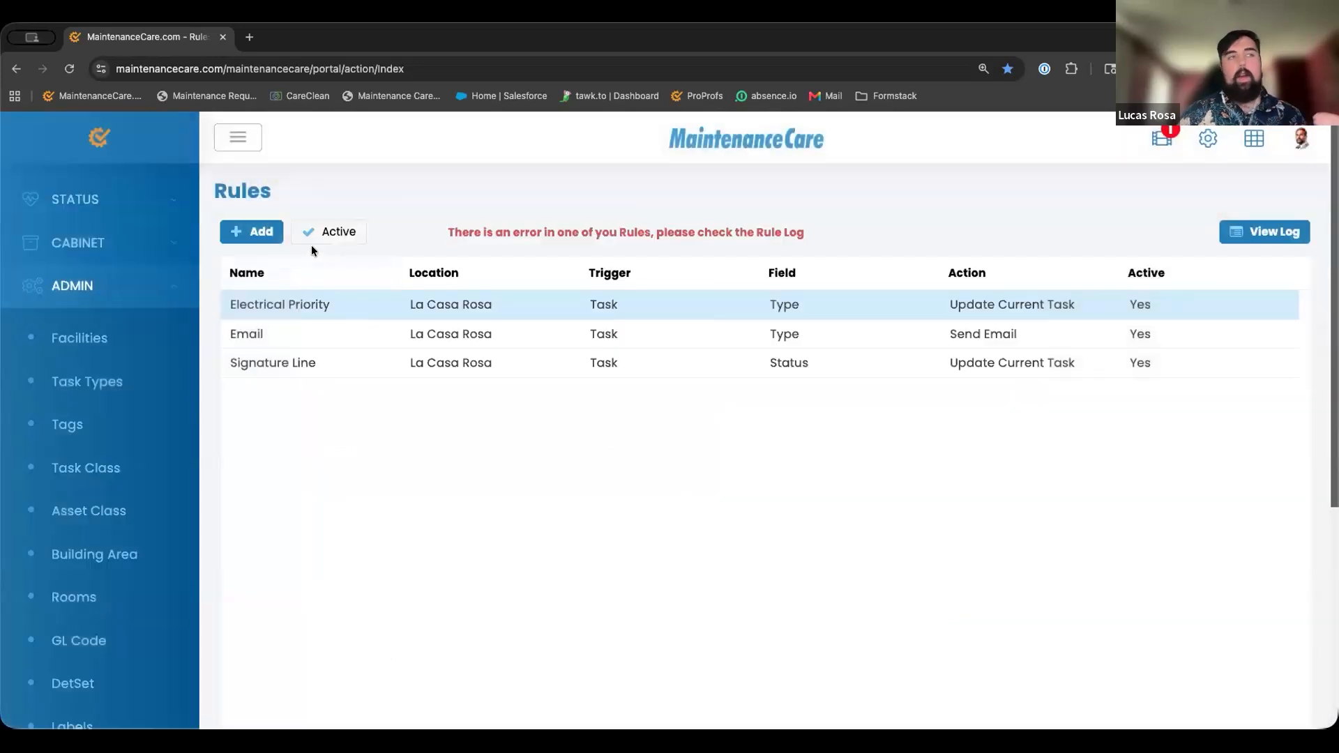
- Add a new rule named Gen Prio for the La Casa Rosa location
left_click(260, 232)
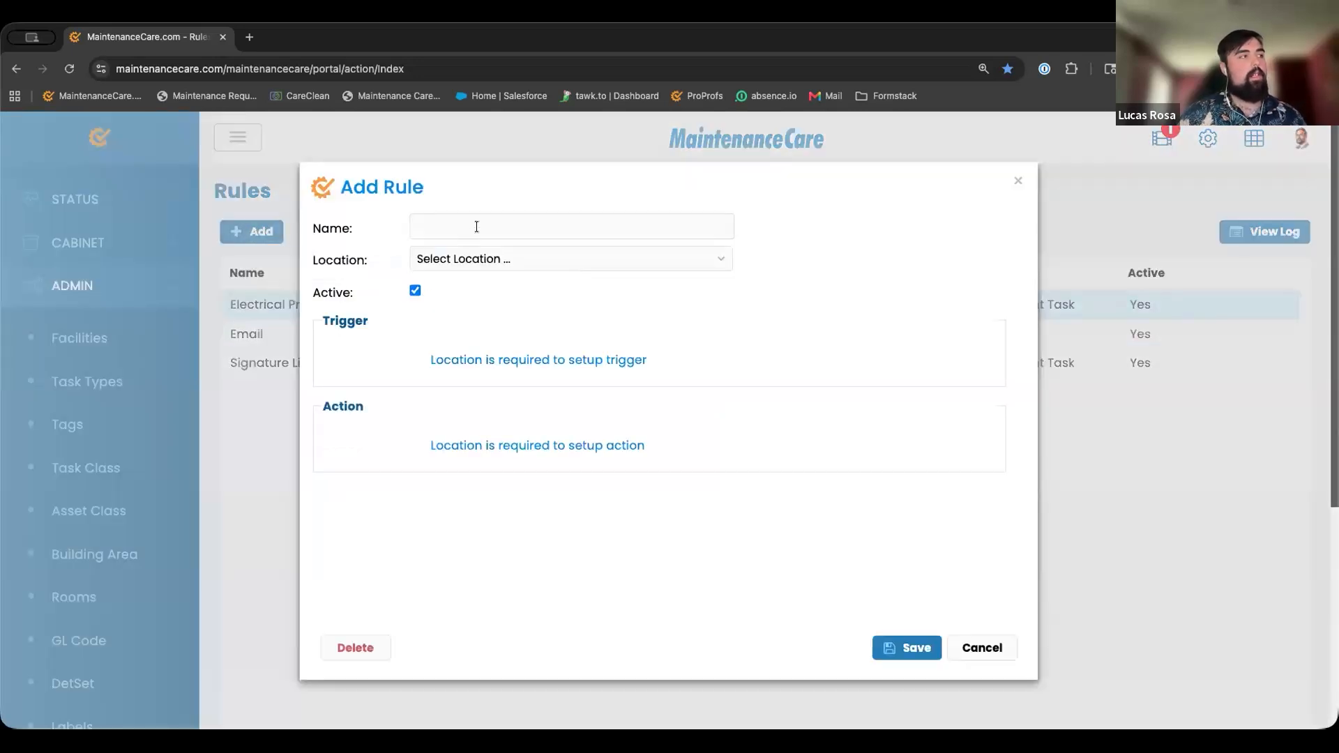
left_click(476, 226)
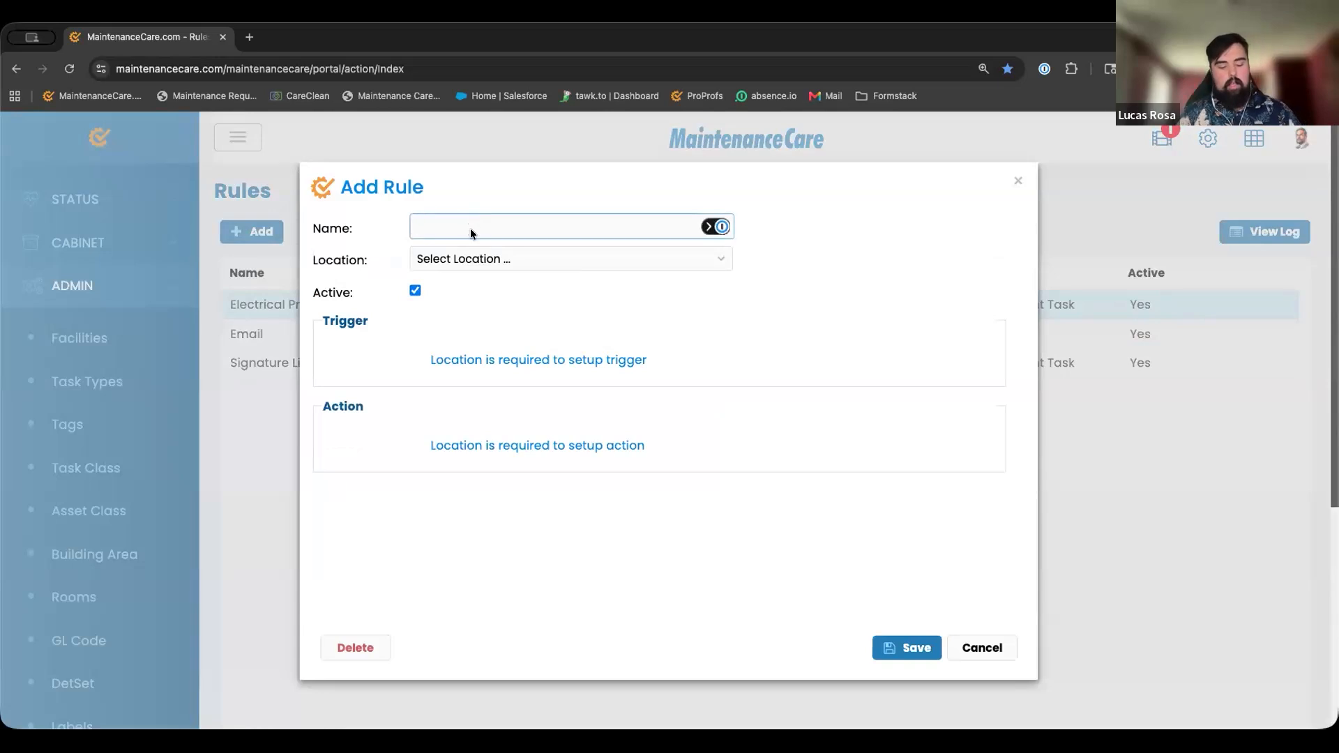
type("Fire Pr")
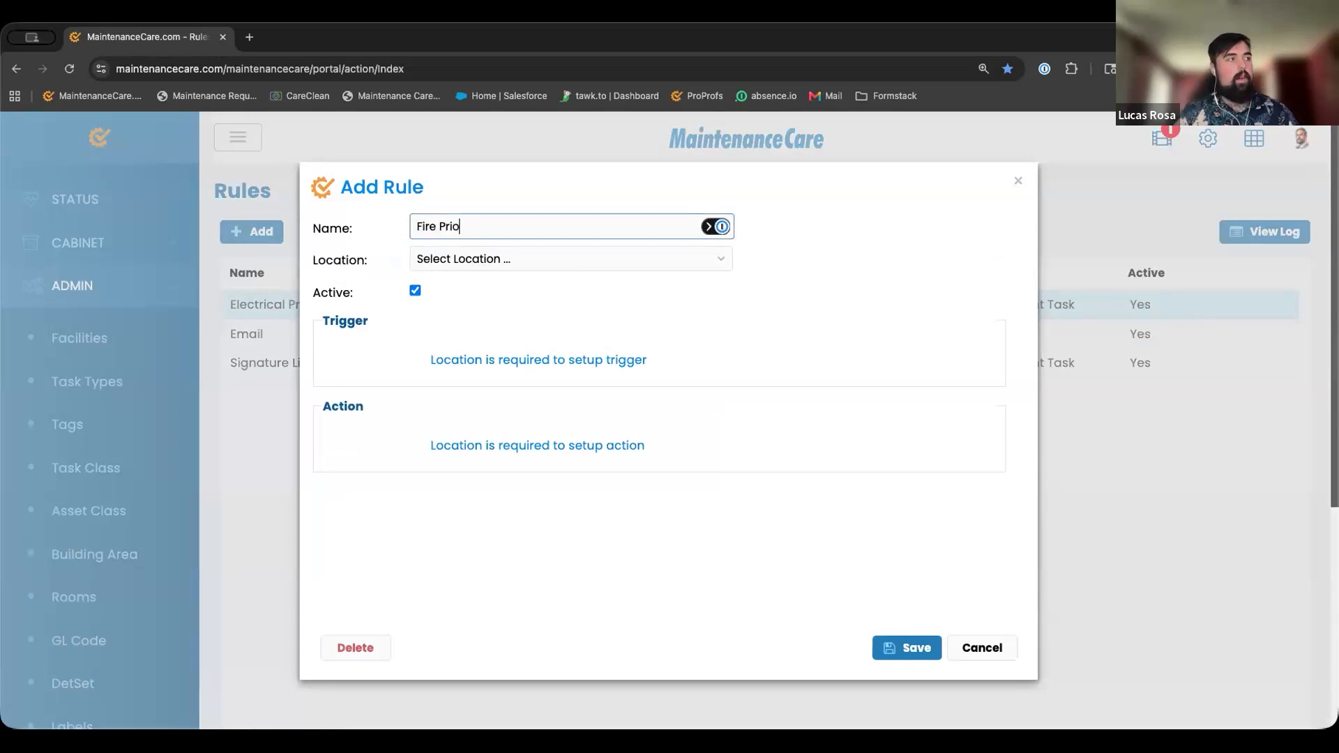
type("io")
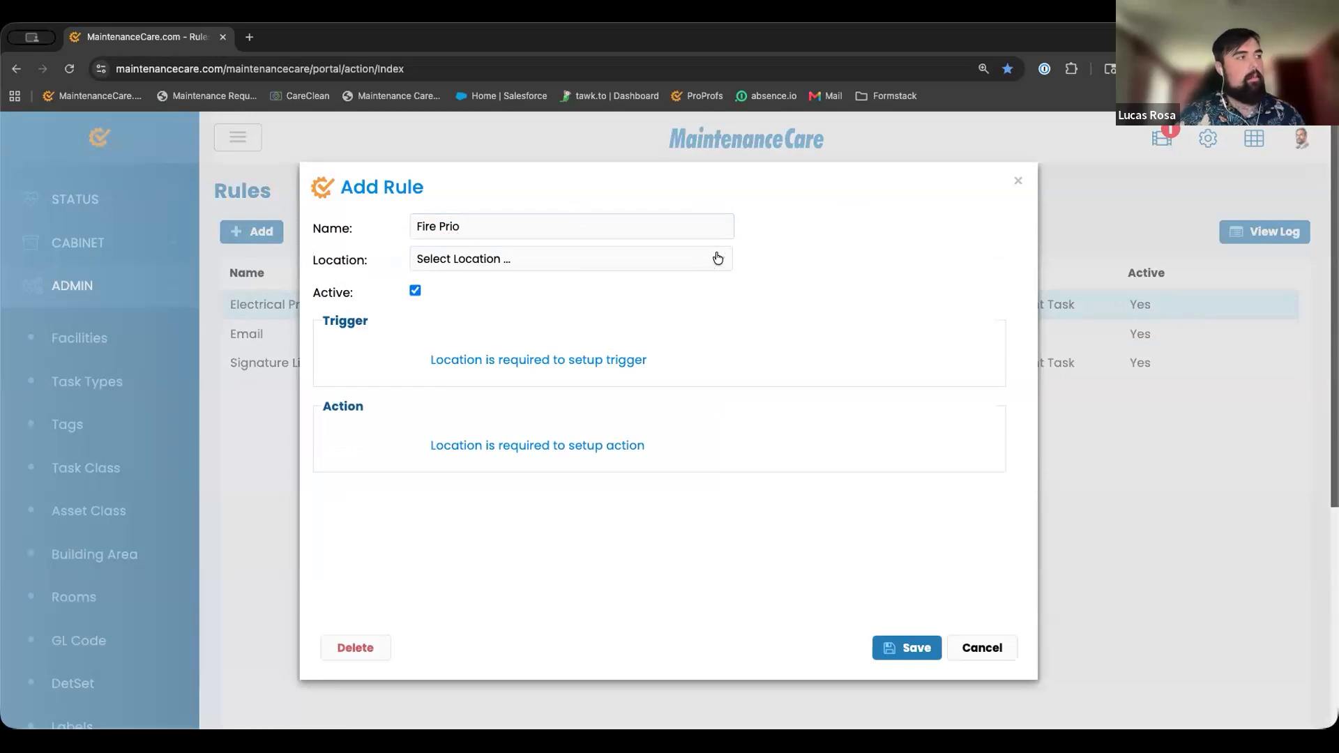
left_click(725, 263)
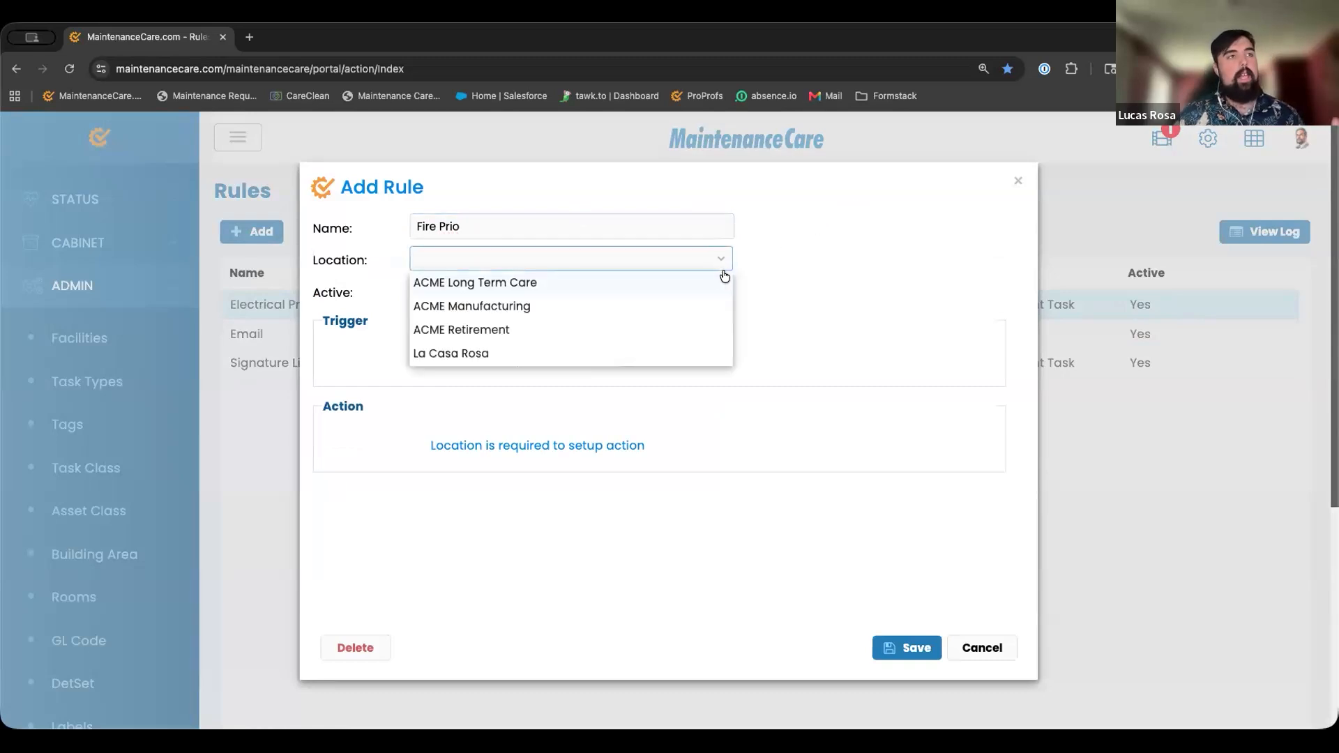
left_click(467, 354)
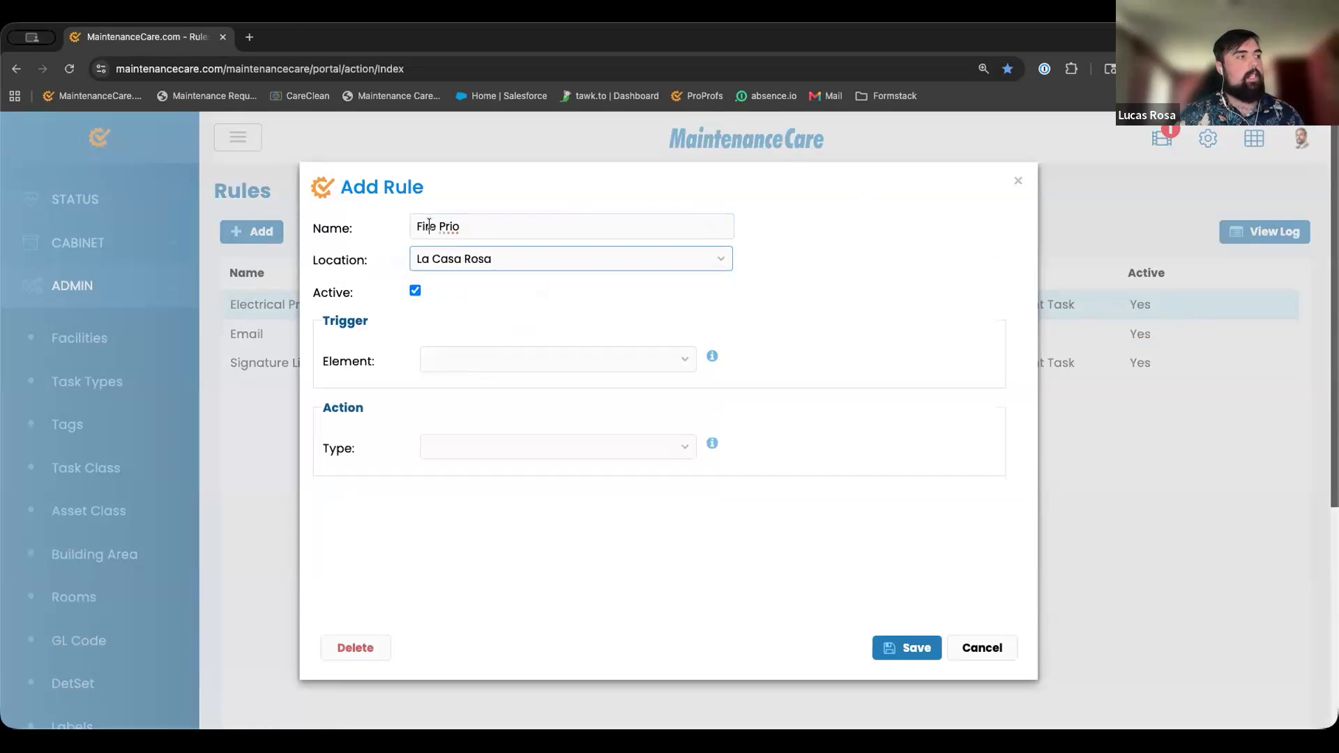
left_click(427, 226)
type("Gen")
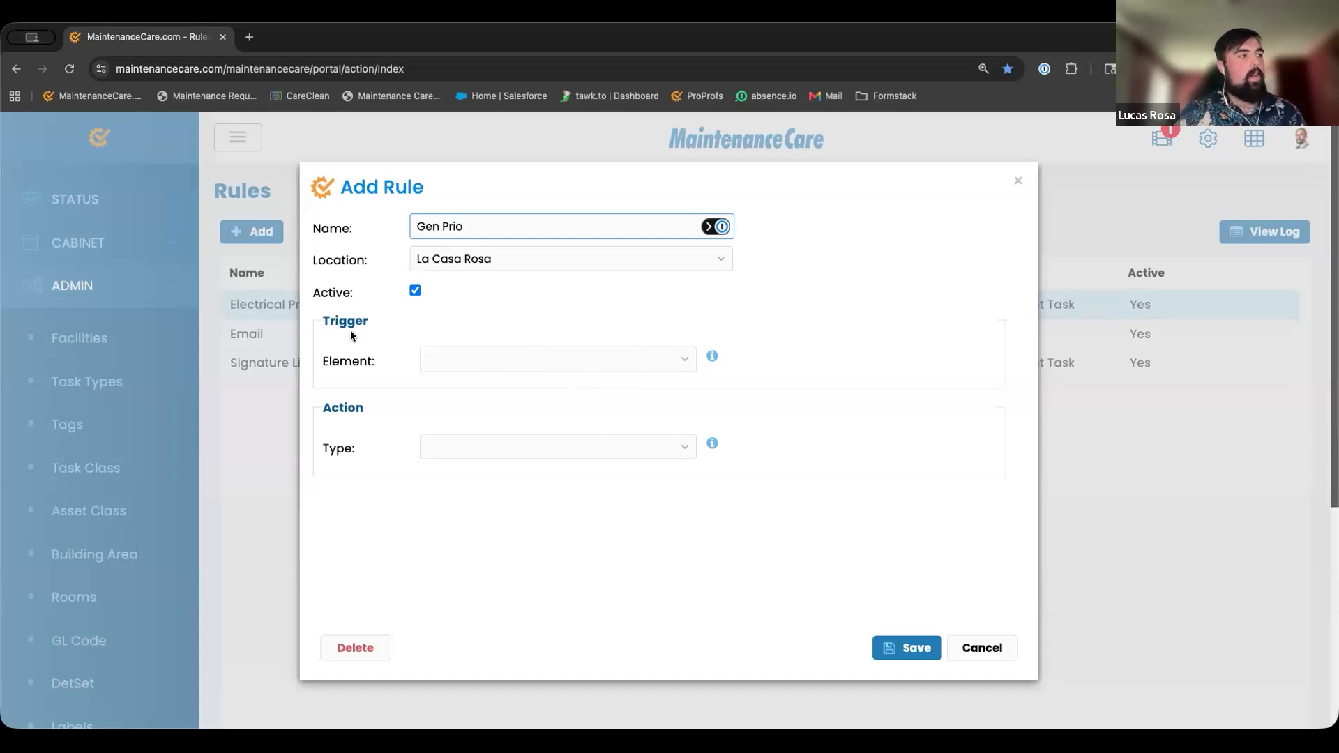
- Define the rule's trigger as a Task whose Type Equals General Maintenance
left_click(687, 361)
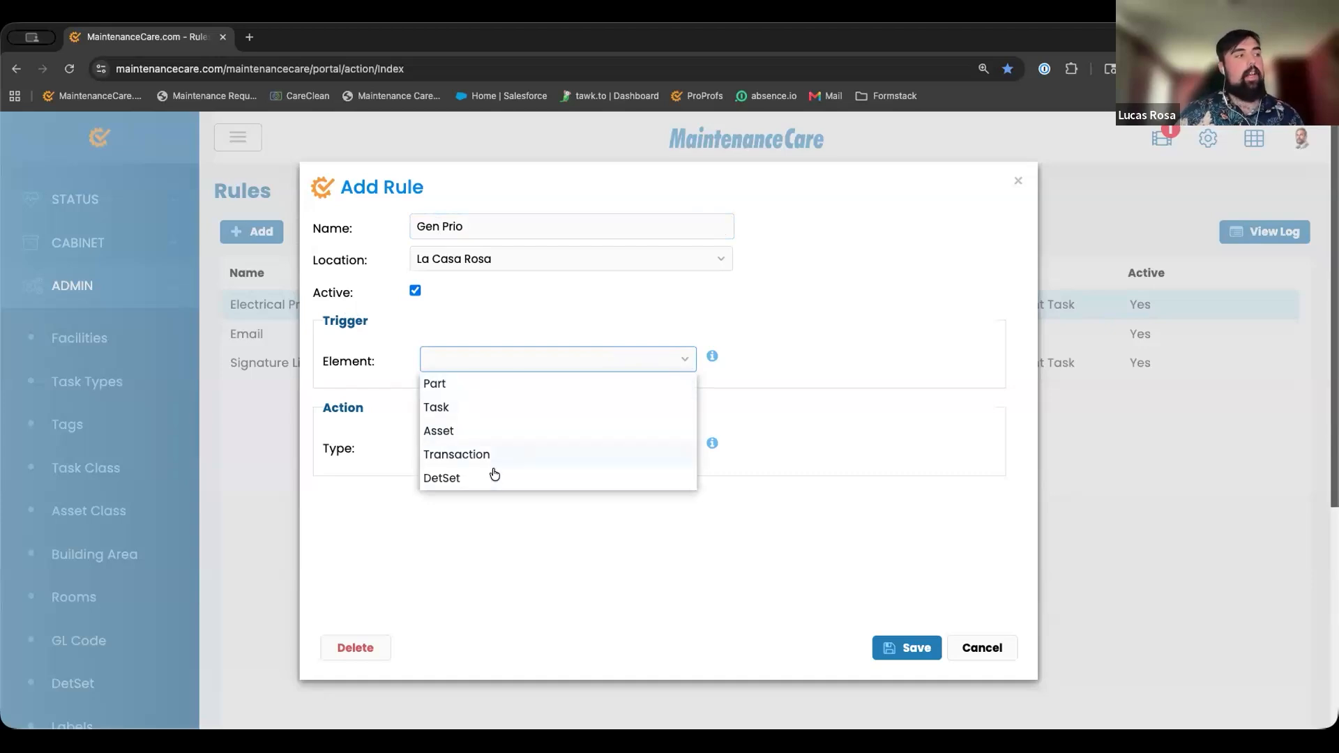
left_click(512, 409)
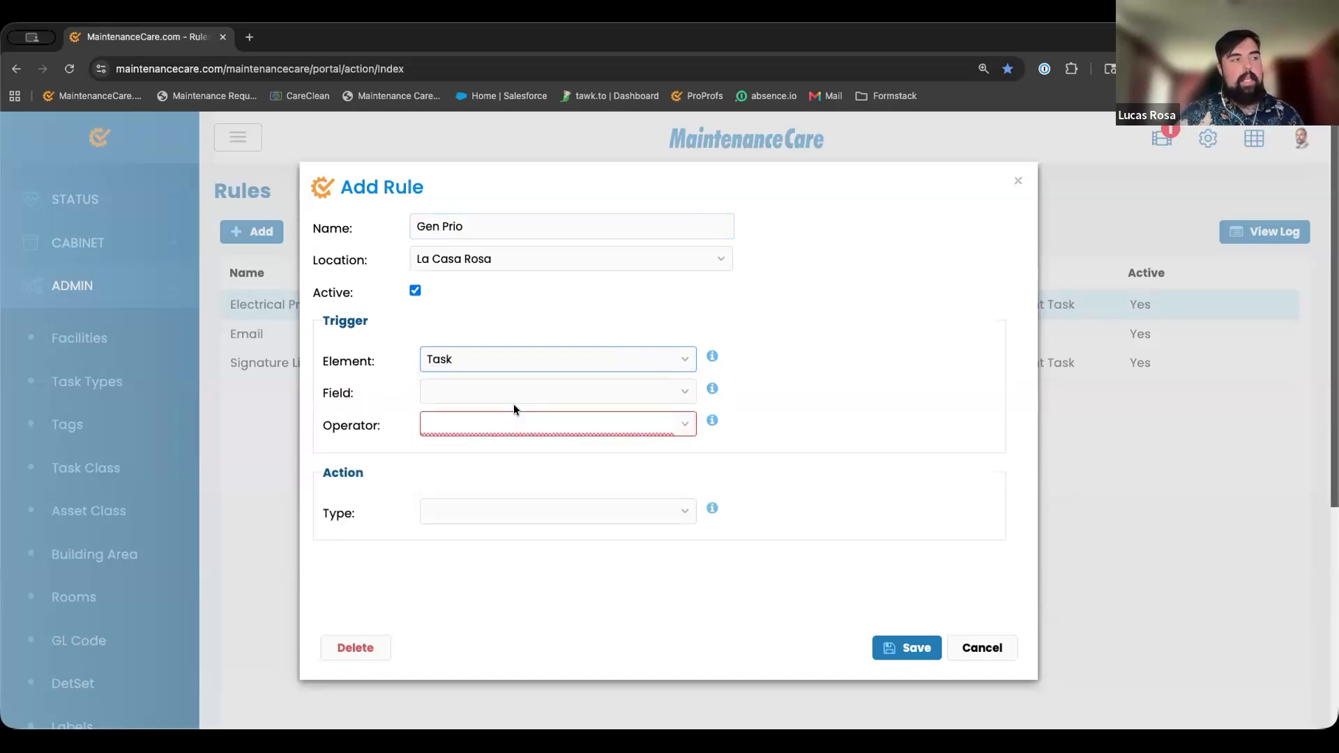
left_click(684, 396)
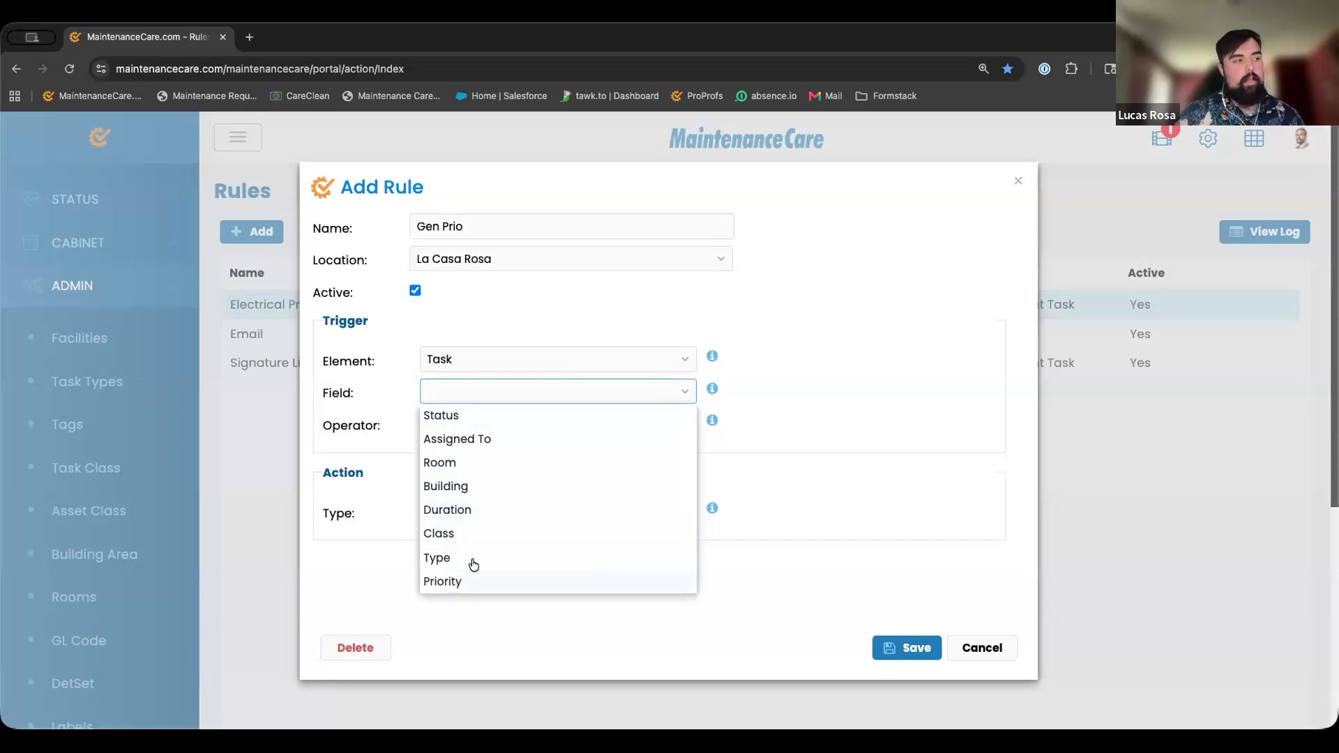
left_click(516, 558)
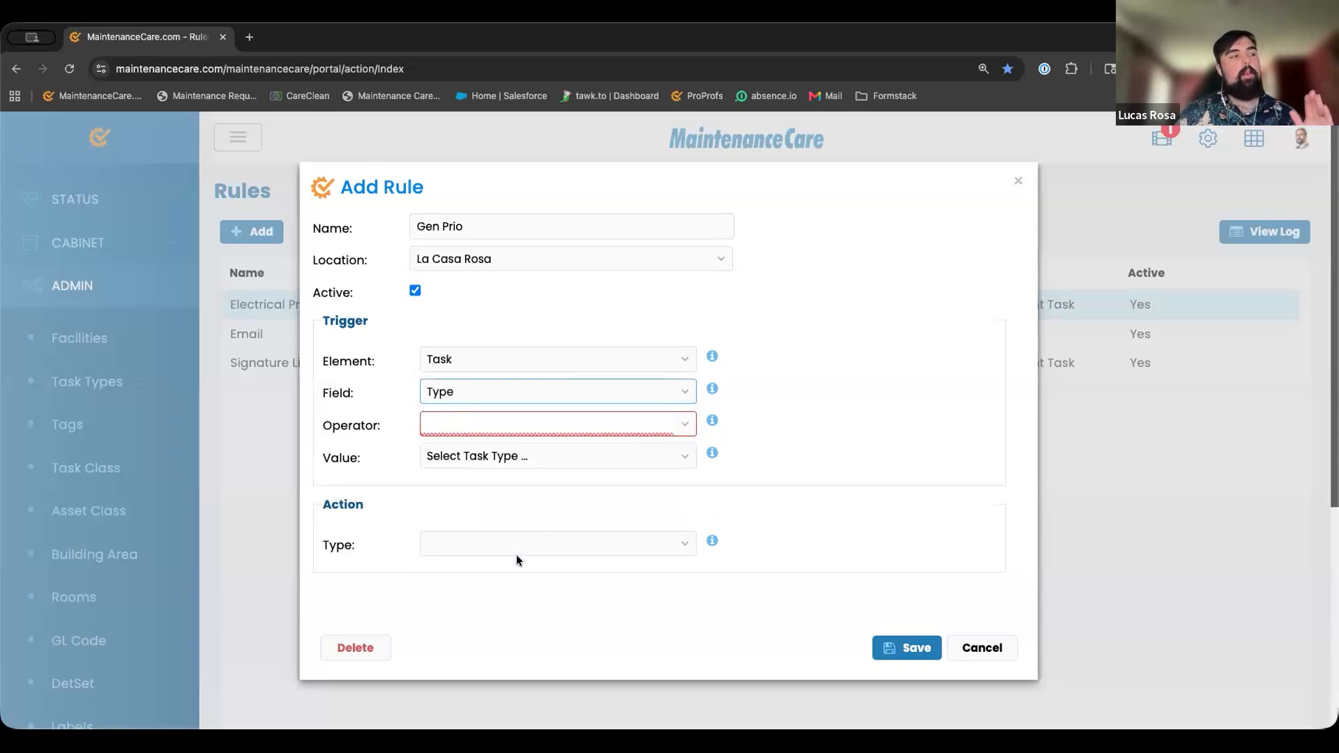
left_click(683, 424)
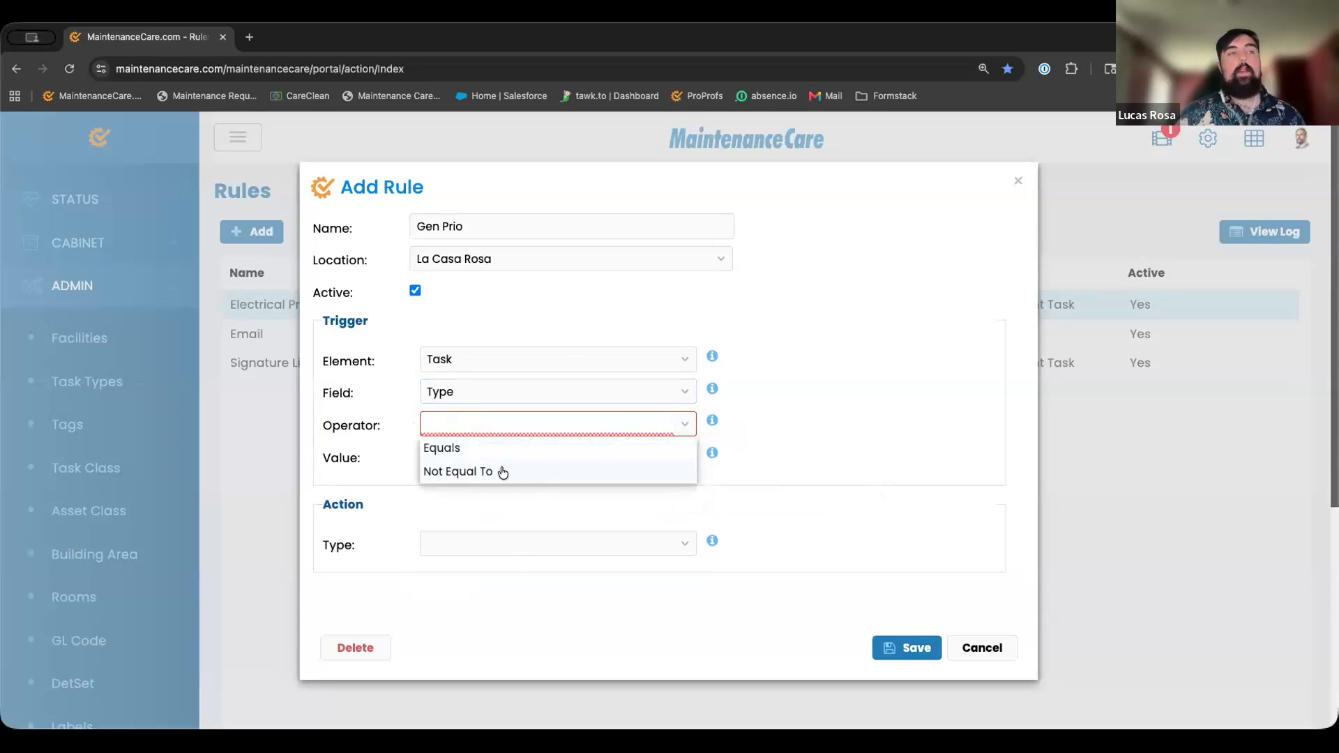
left_click(448, 455)
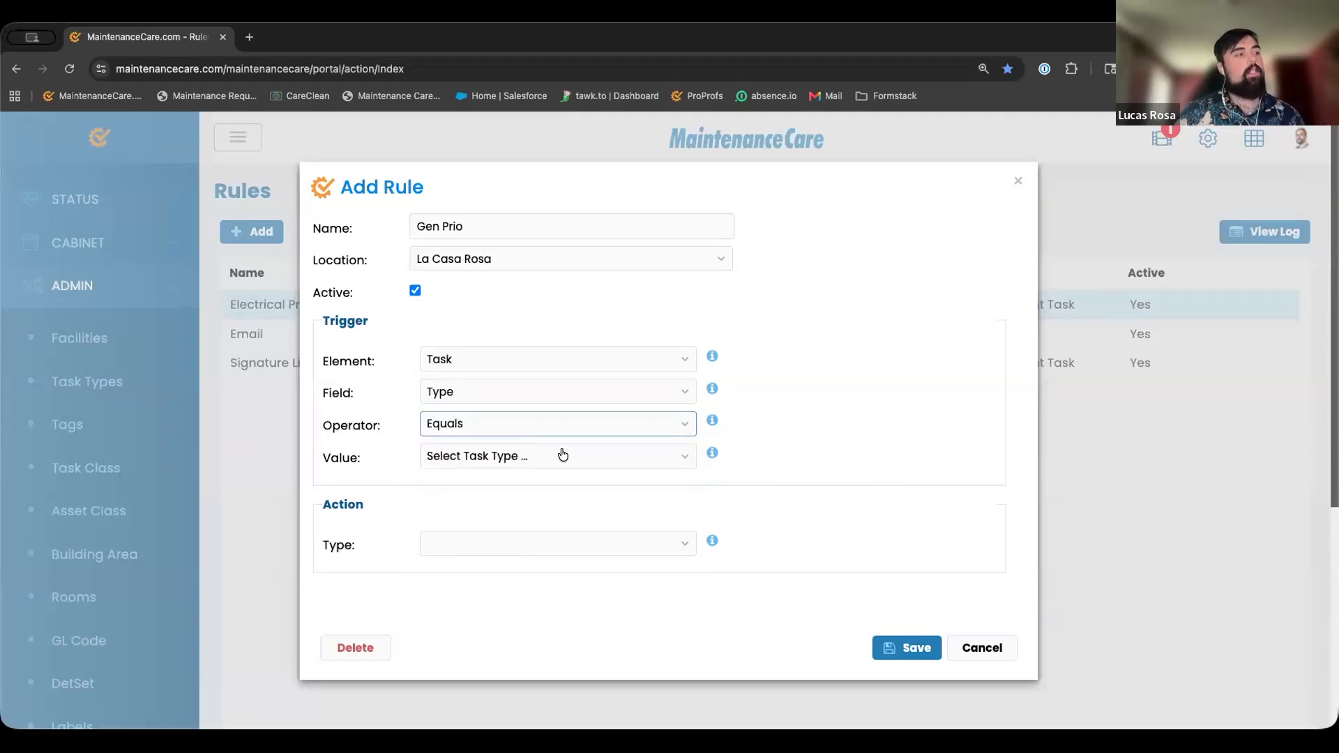
left_click(654, 458)
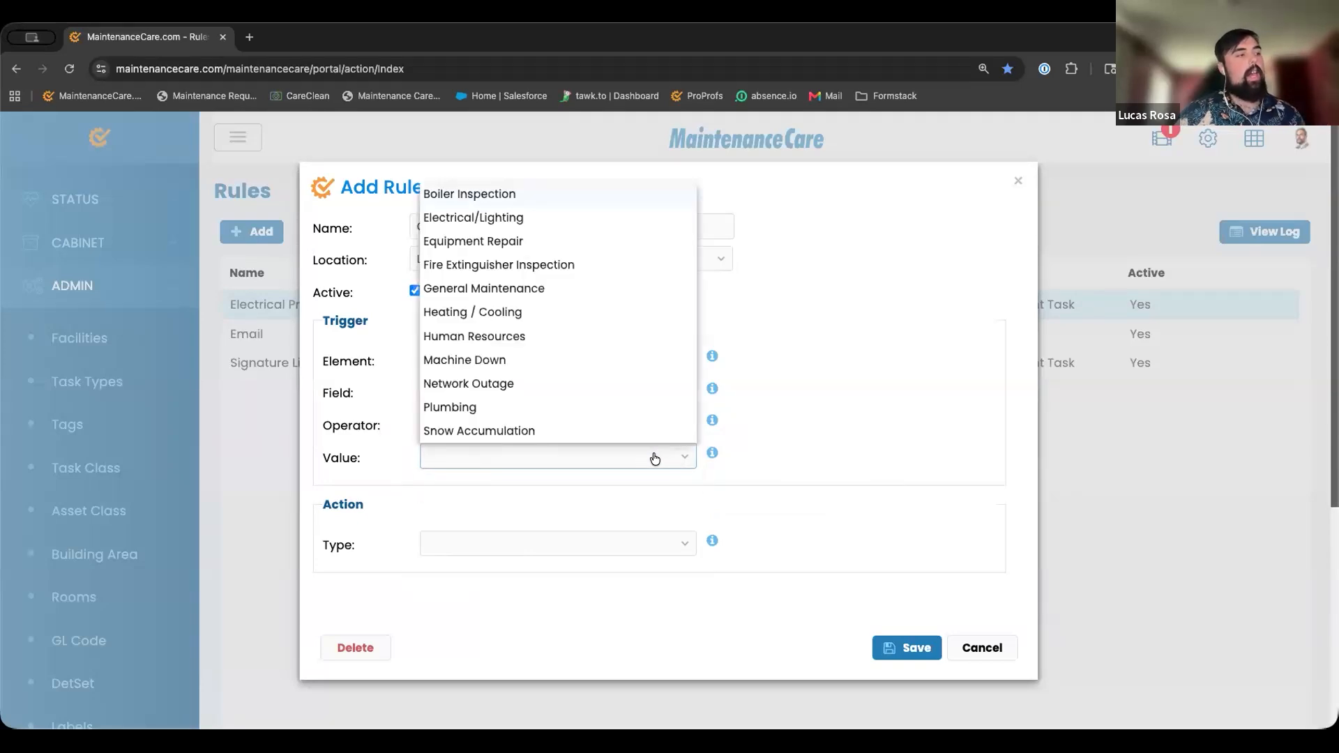
left_click(530, 286)
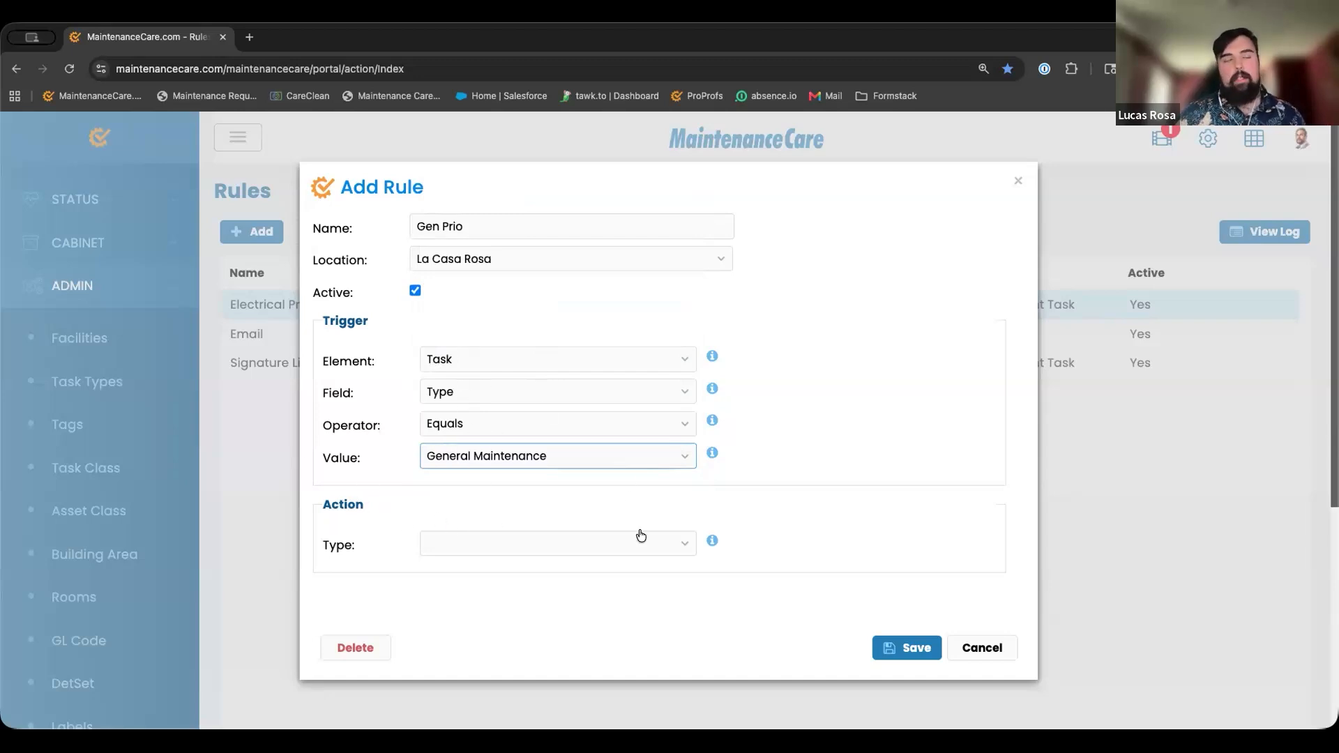
- Choose Update Current Task as the action type of the Gen Prio rule
left_click(681, 542)
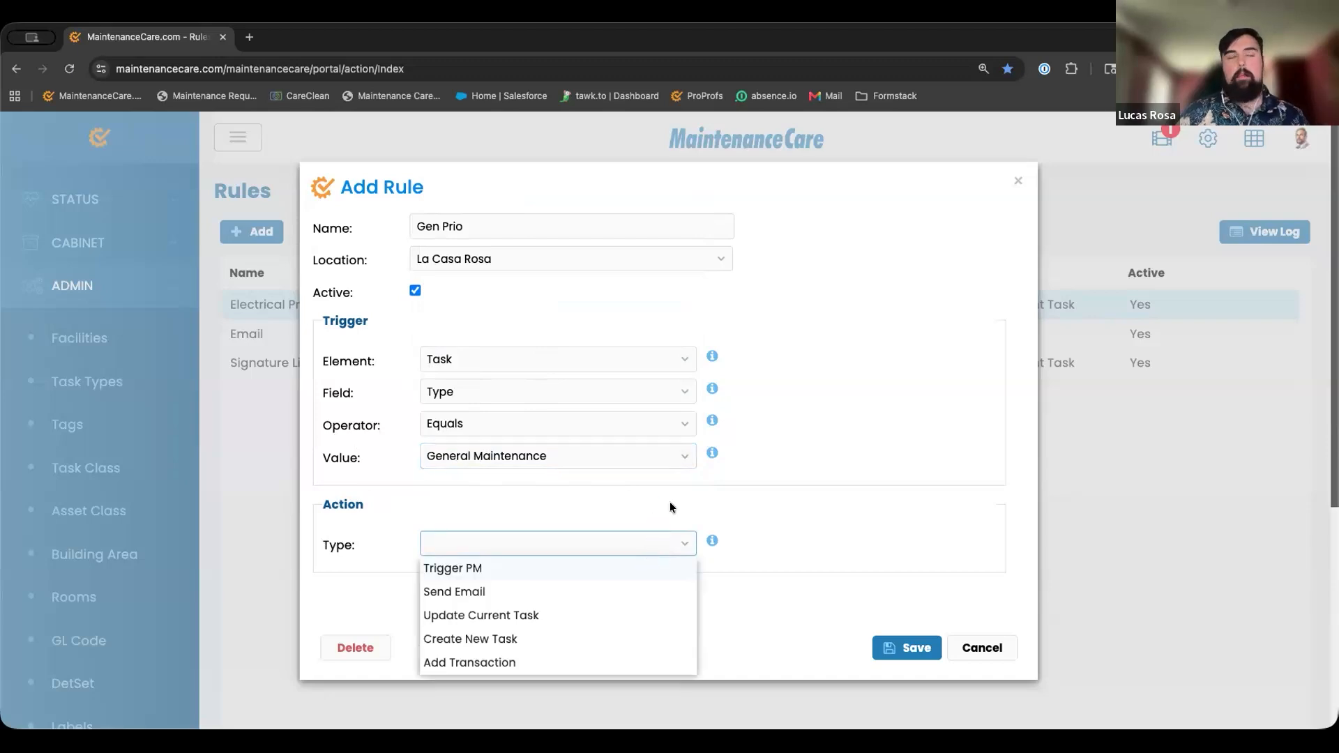
scroll(577, 530, "down", 1)
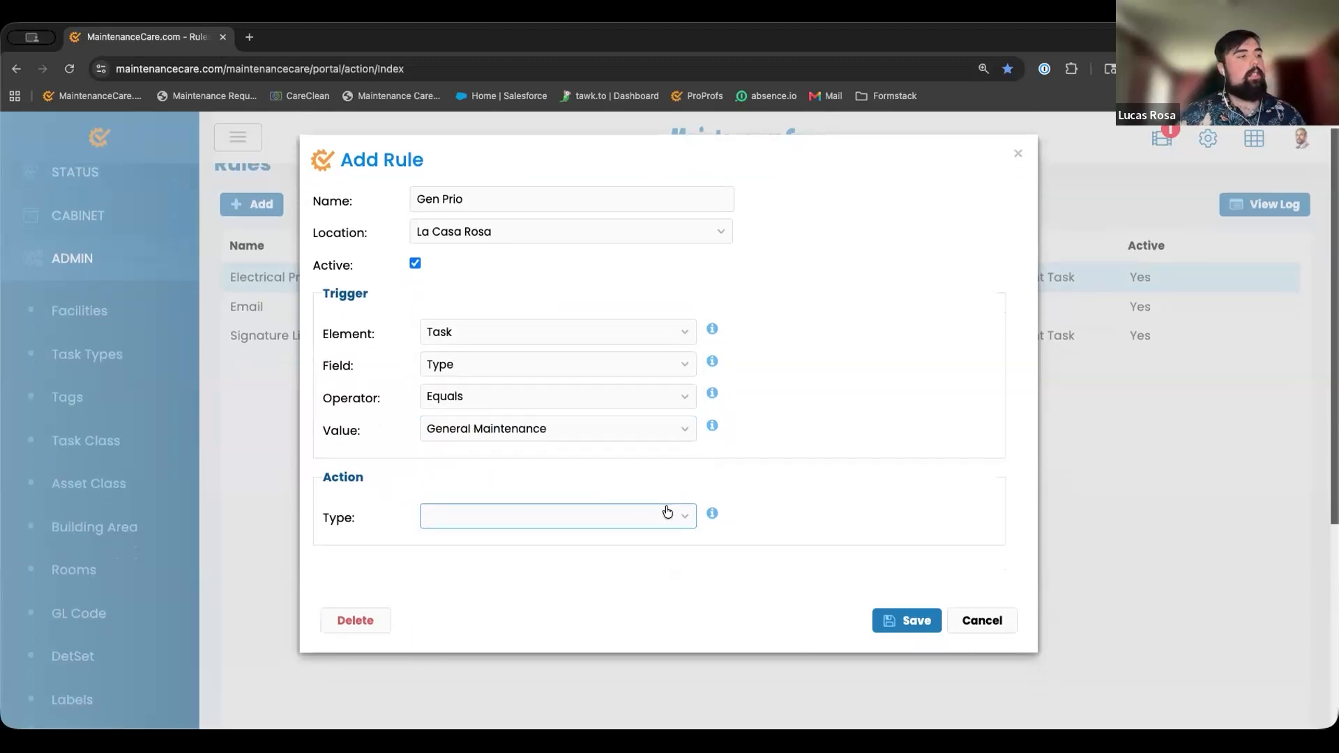
left_click(688, 513)
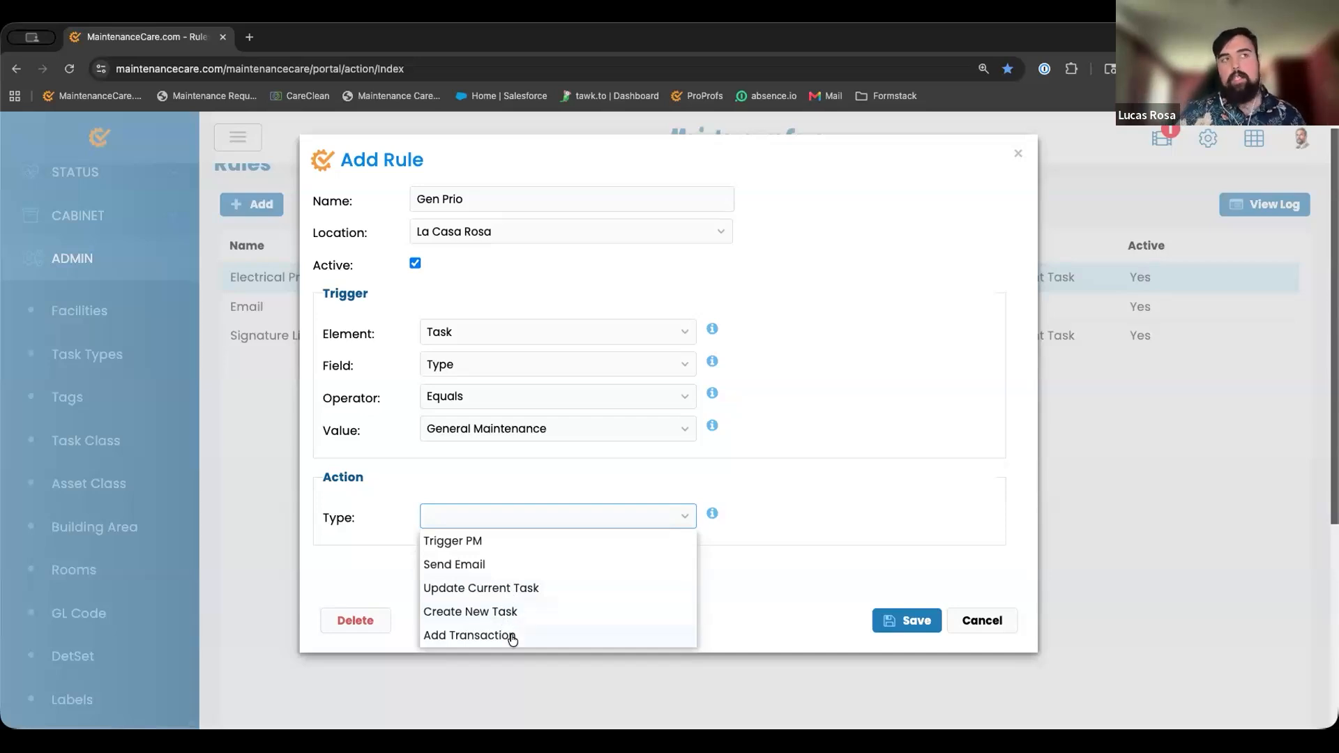
left_click(511, 586)
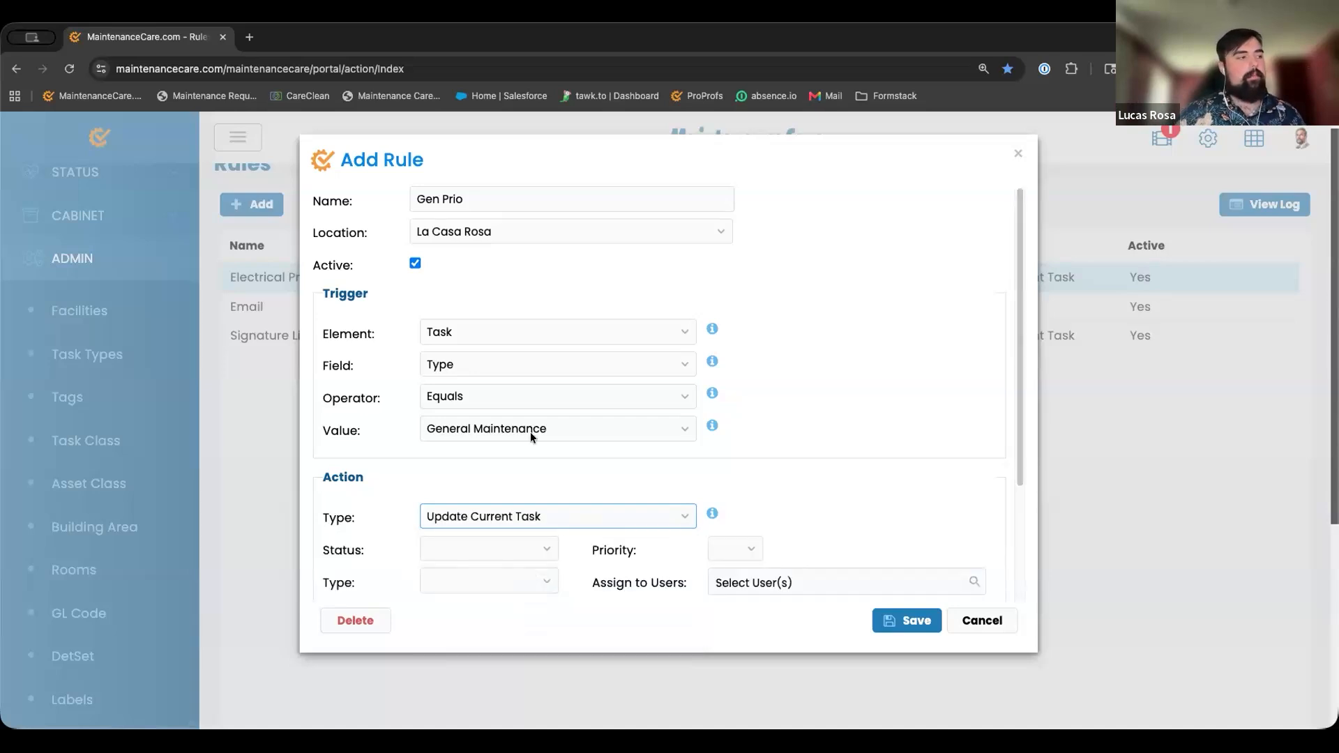
- Set the action's task status to New, its priority to Yes and its type to General Maintenance
scroll(419, 433, "down", 3)
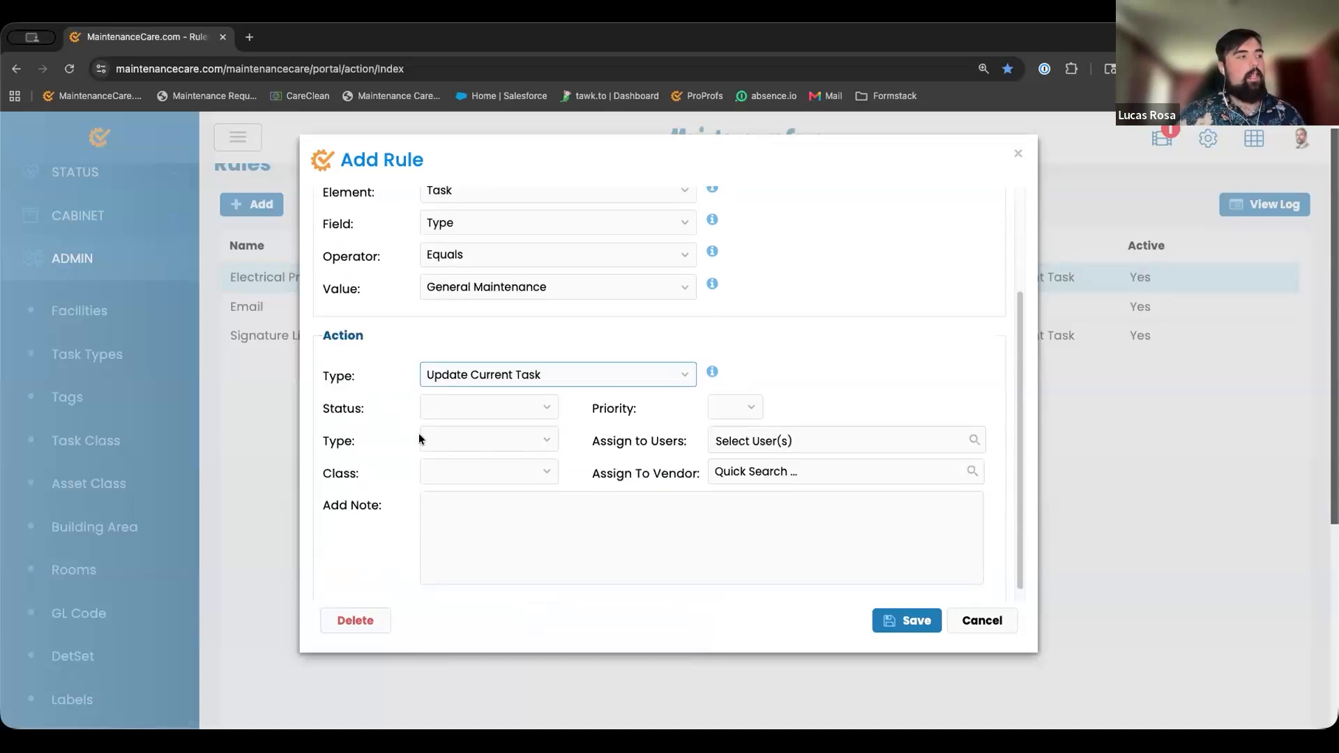
left_click(547, 415)
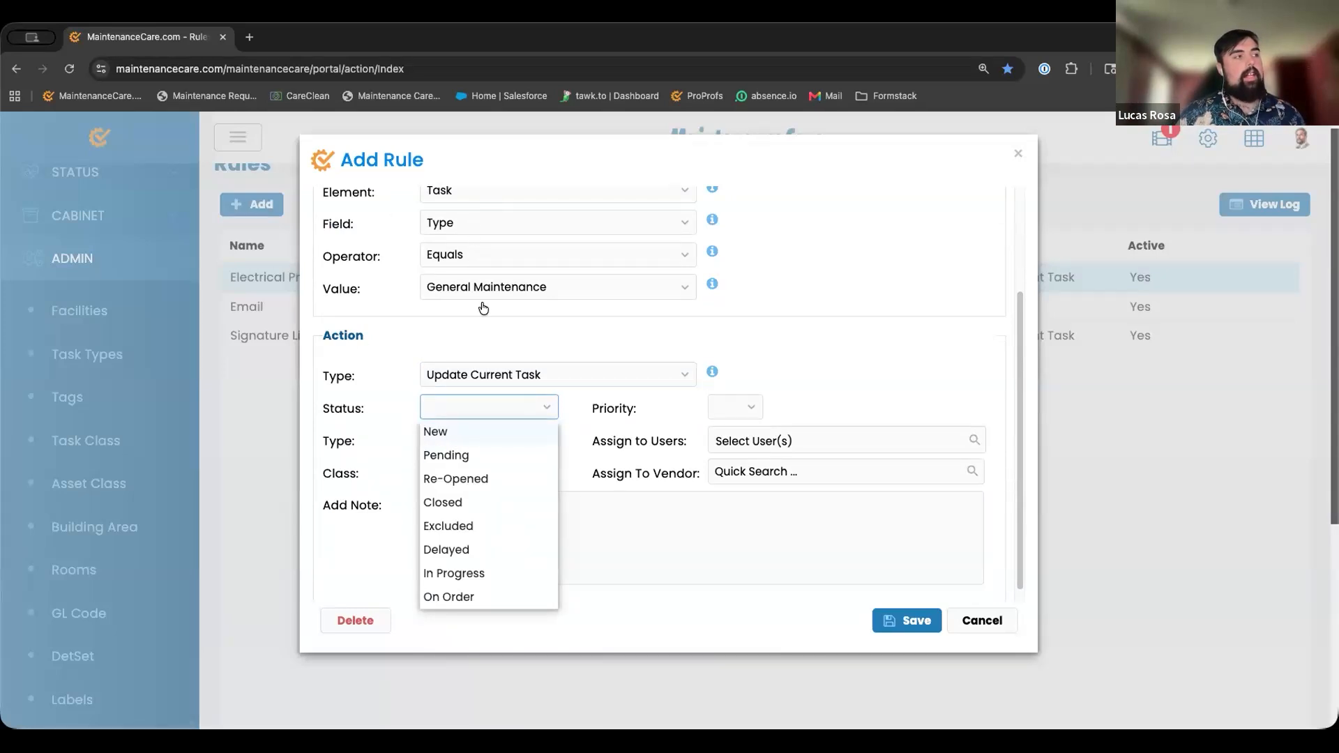
left_click(513, 428)
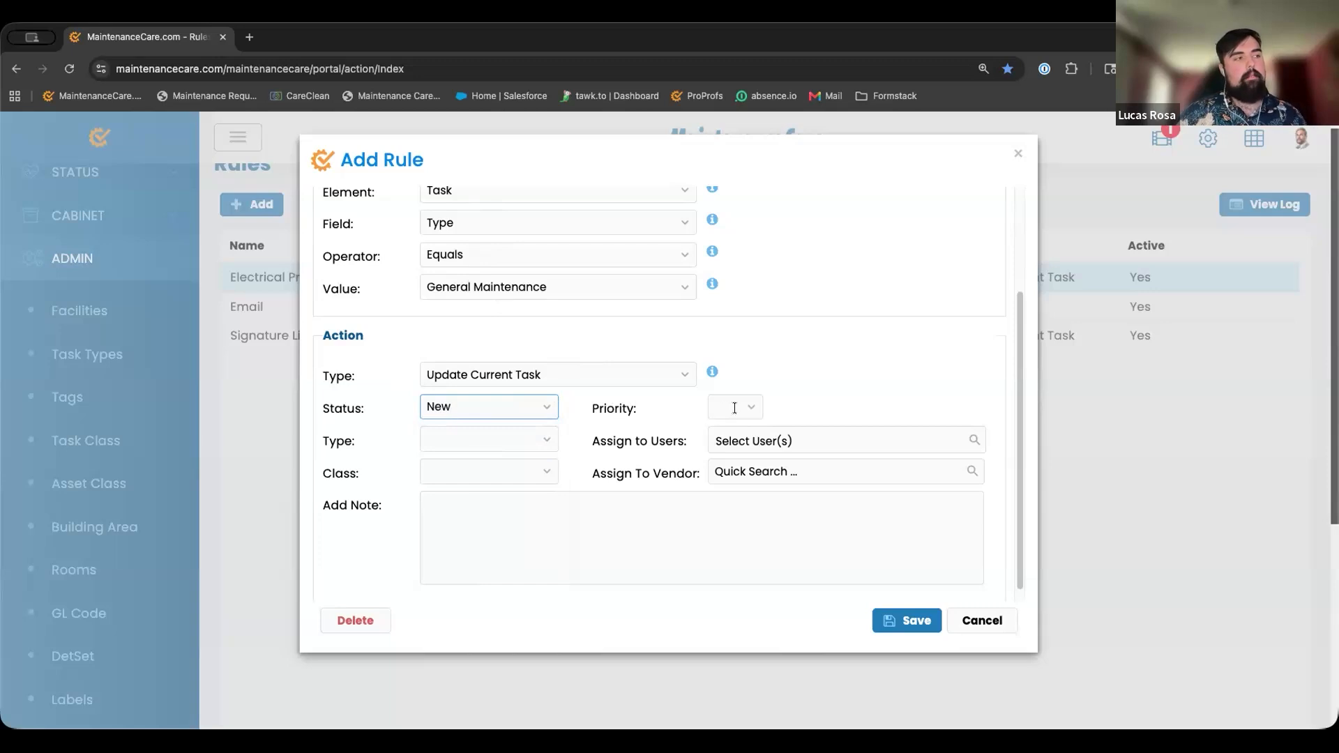
left_click(757, 408)
left_click(722, 434)
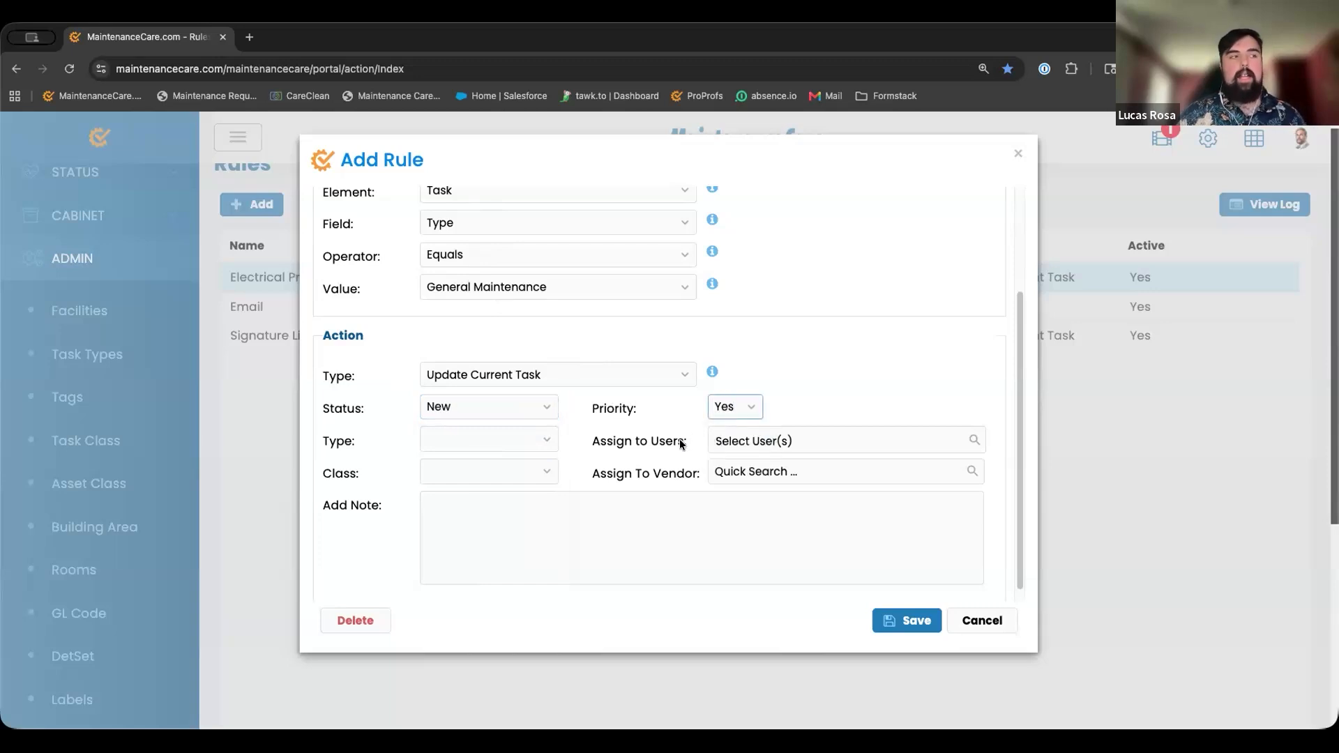
left_click(548, 442)
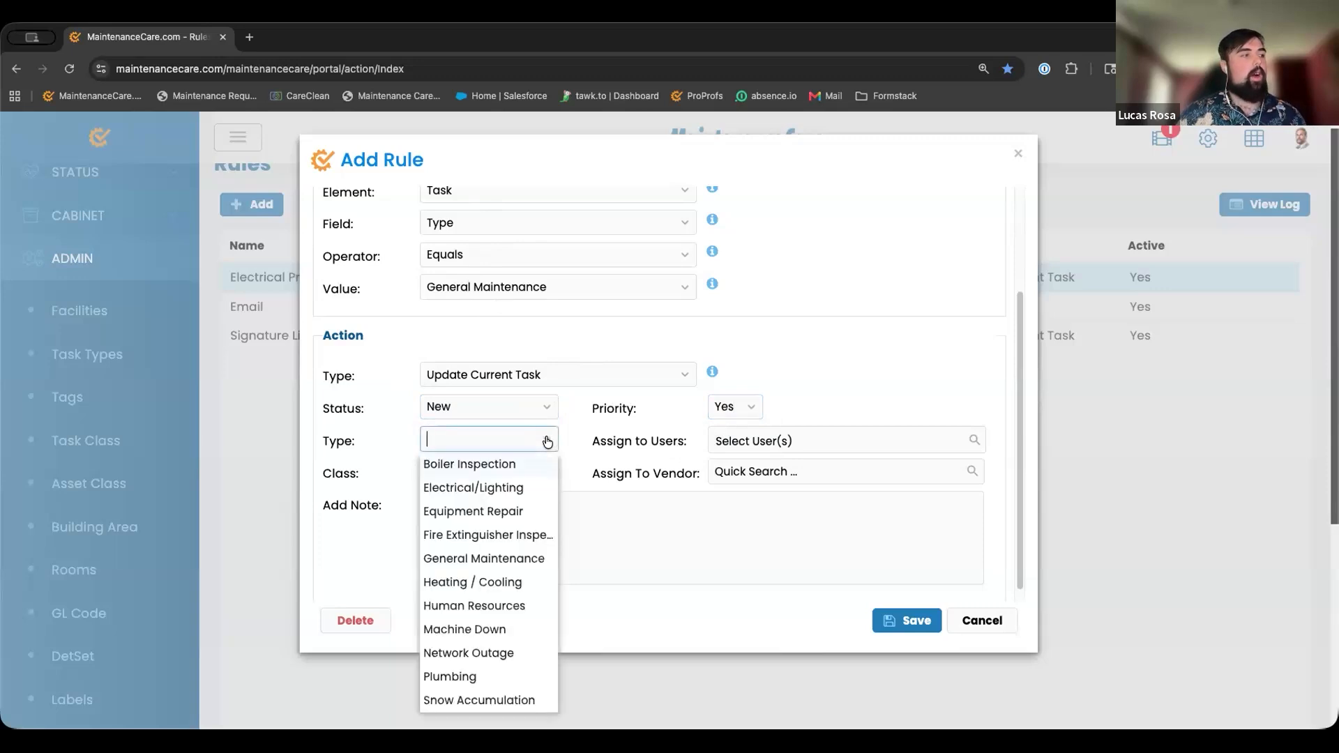
left_click(491, 559)
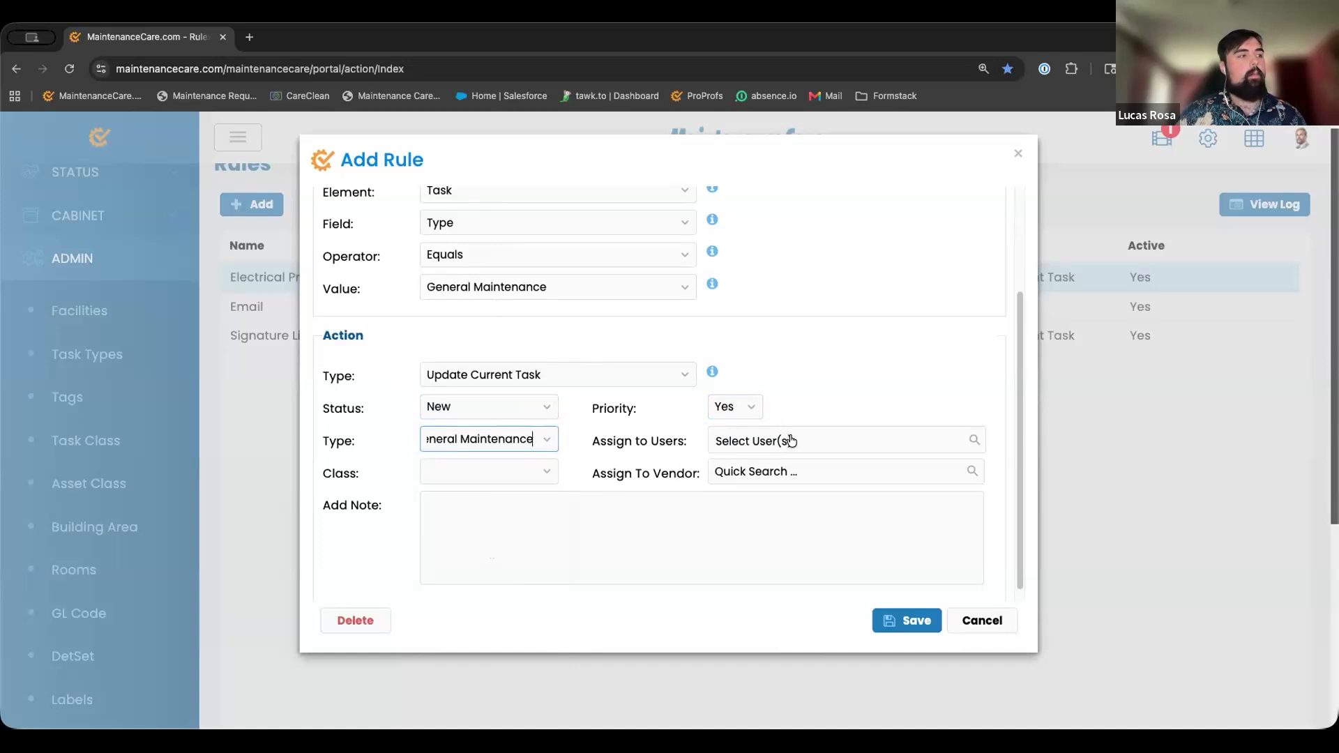
- Assign the rule's tasks to the vendor Danny Devitos Handy Man Service and to one staff user
left_click(838, 471)
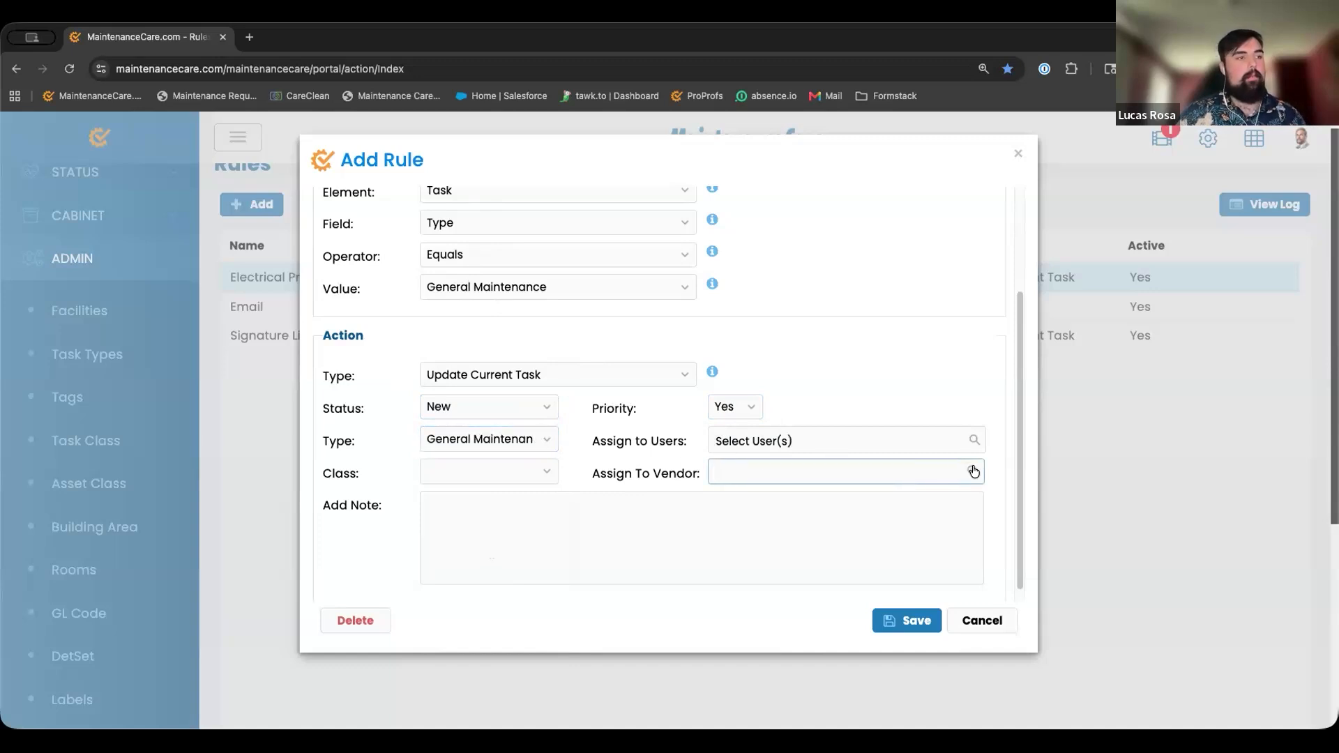
left_click(974, 472)
scroll(851, 345, "up", 1)
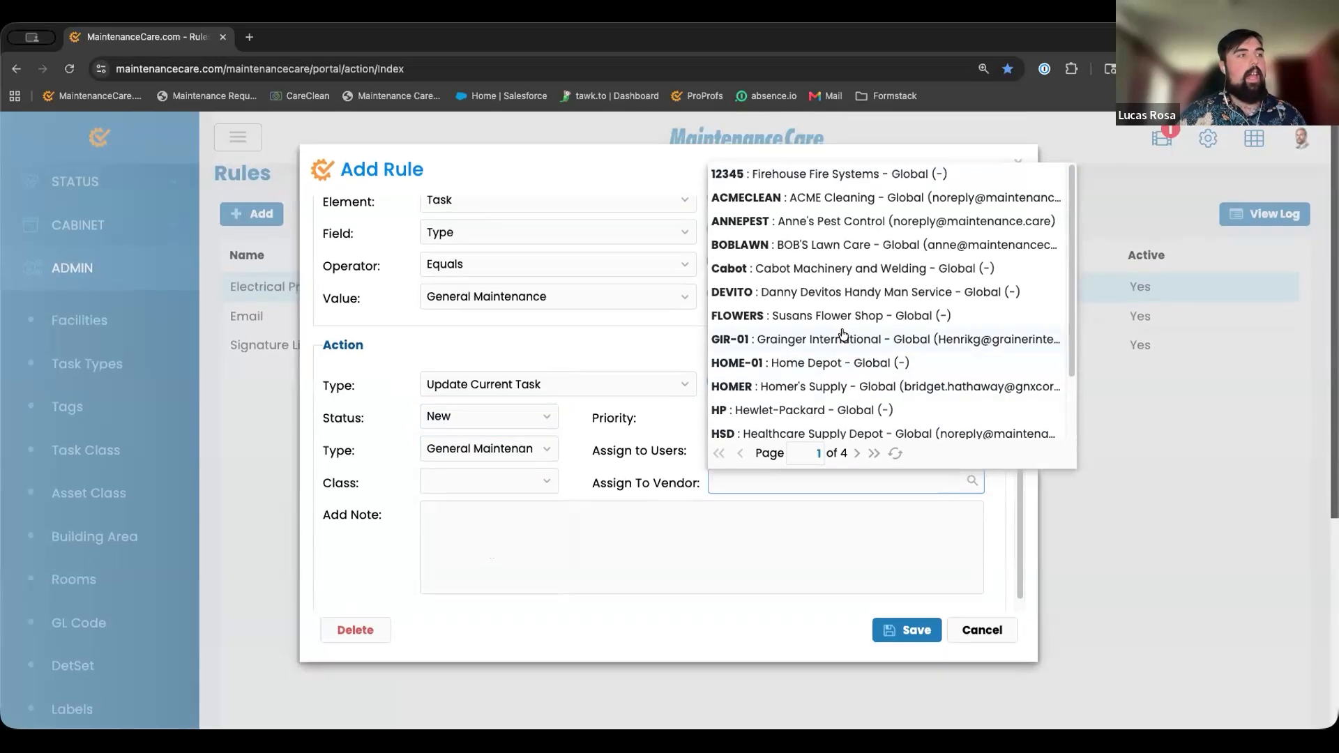
left_click(790, 304)
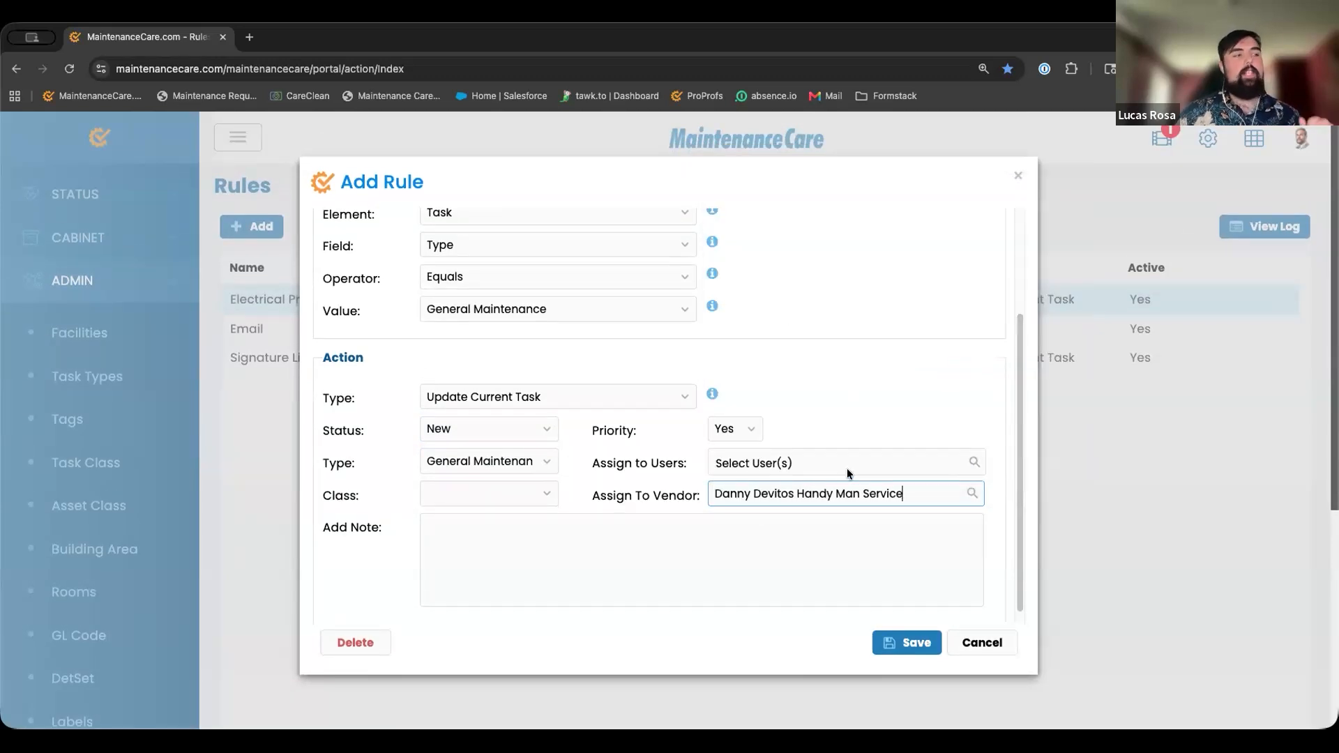
left_click(971, 461)
left_click(868, 510)
left_click(830, 397)
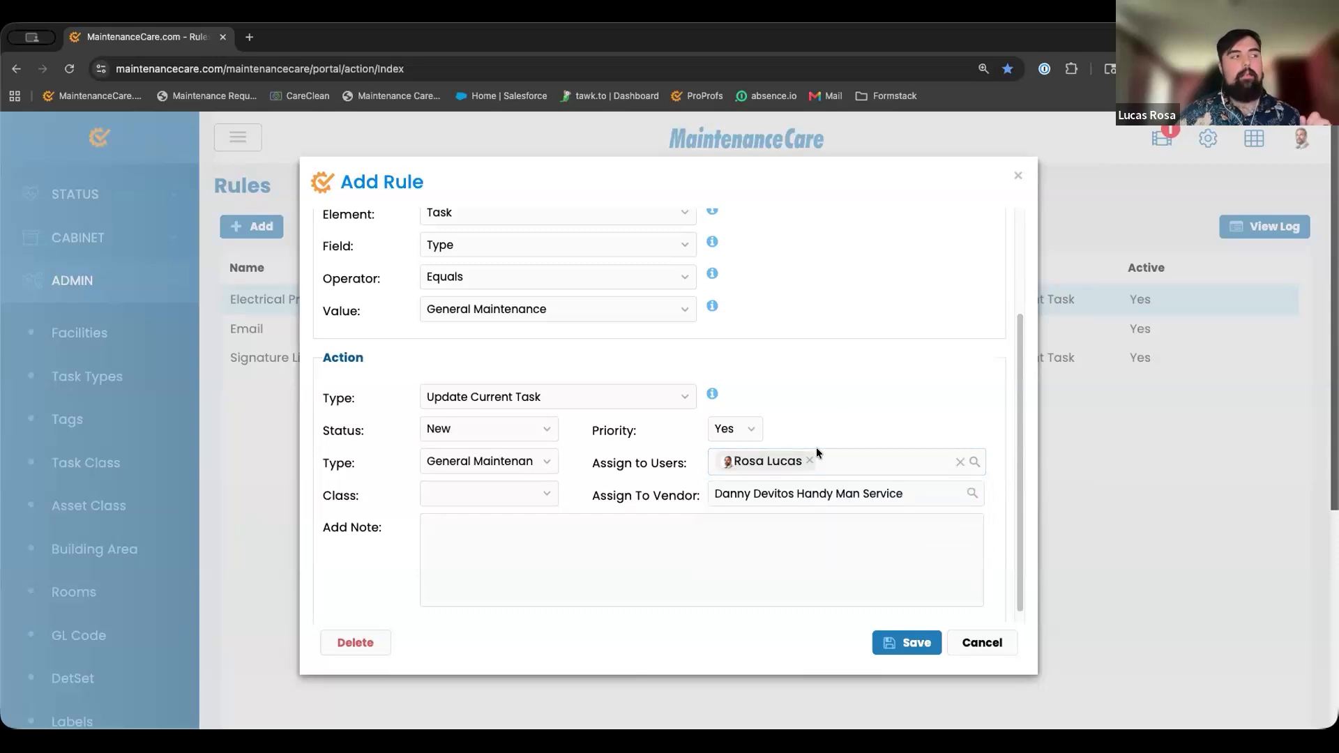
- Add the note "Hello this rule works!" to the Gen Prio rule's action and save the rule
left_click(483, 530)
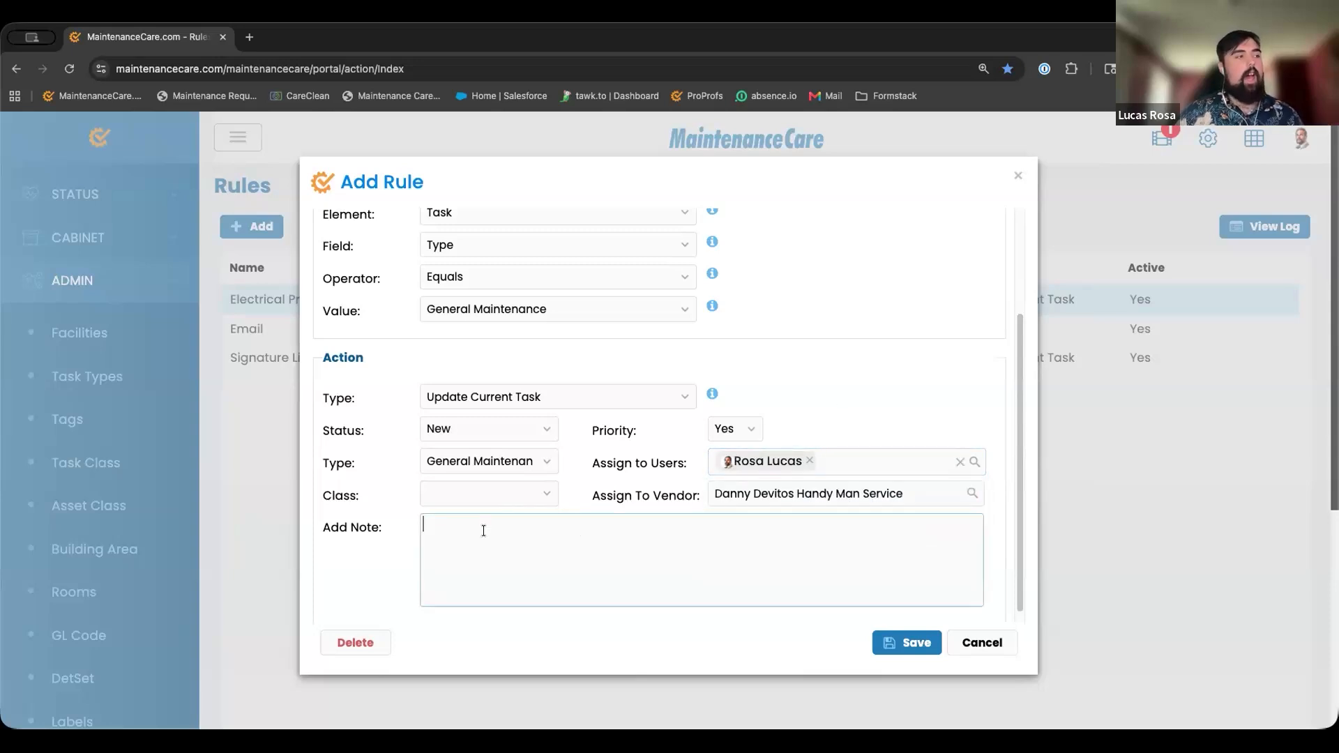
key("Caps_Lock")
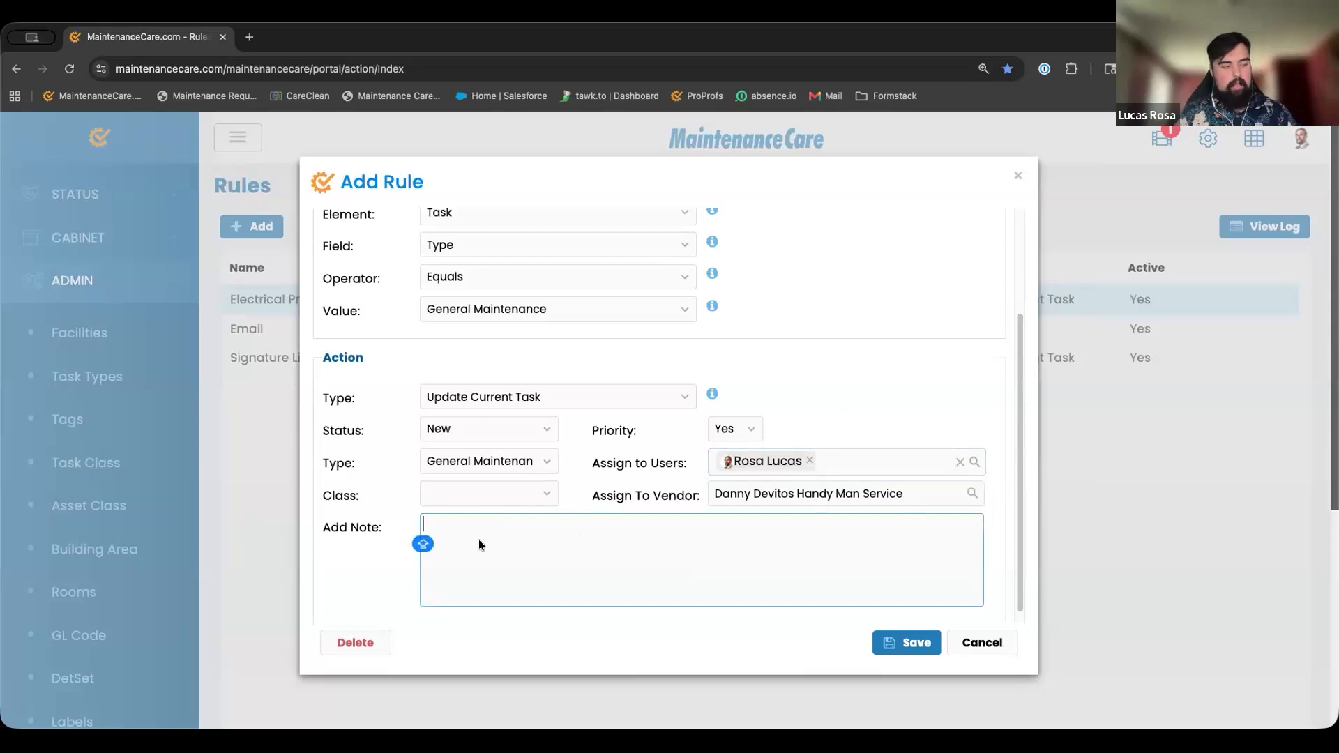
type("Hello")
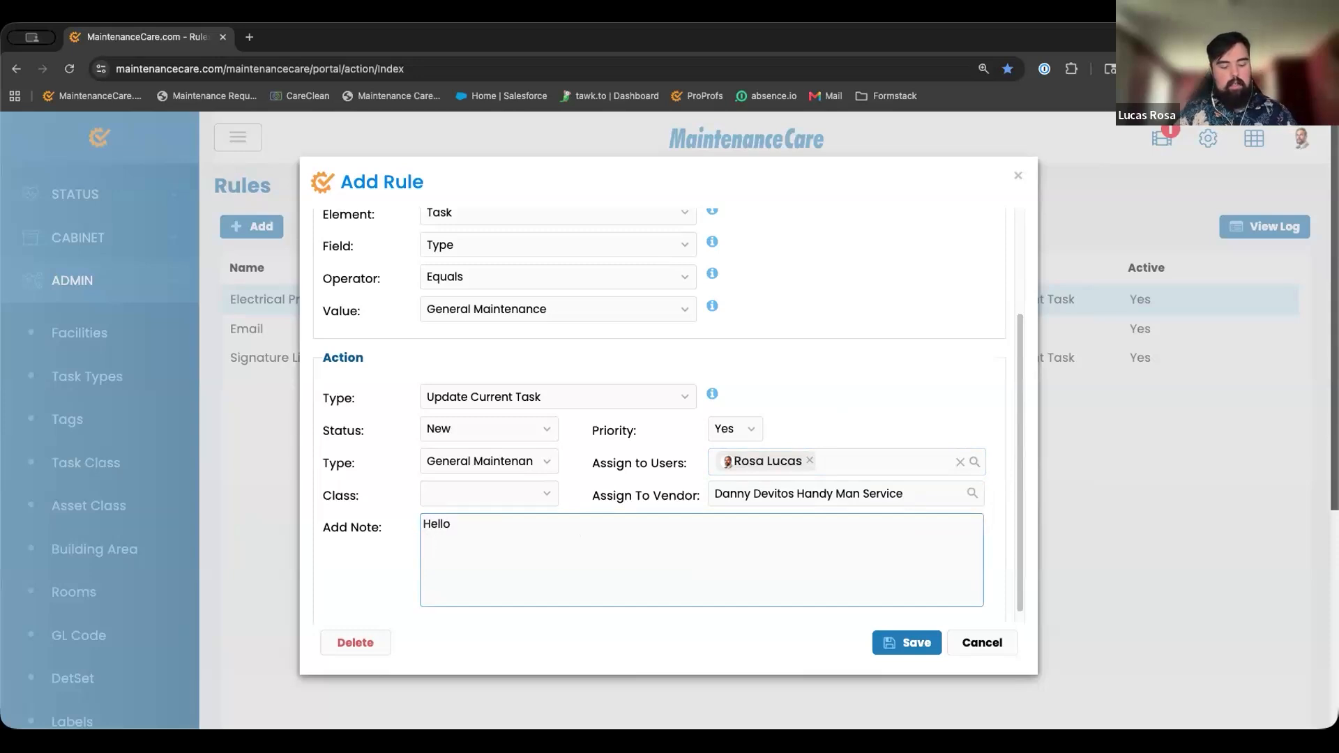
type(" this rule work!")
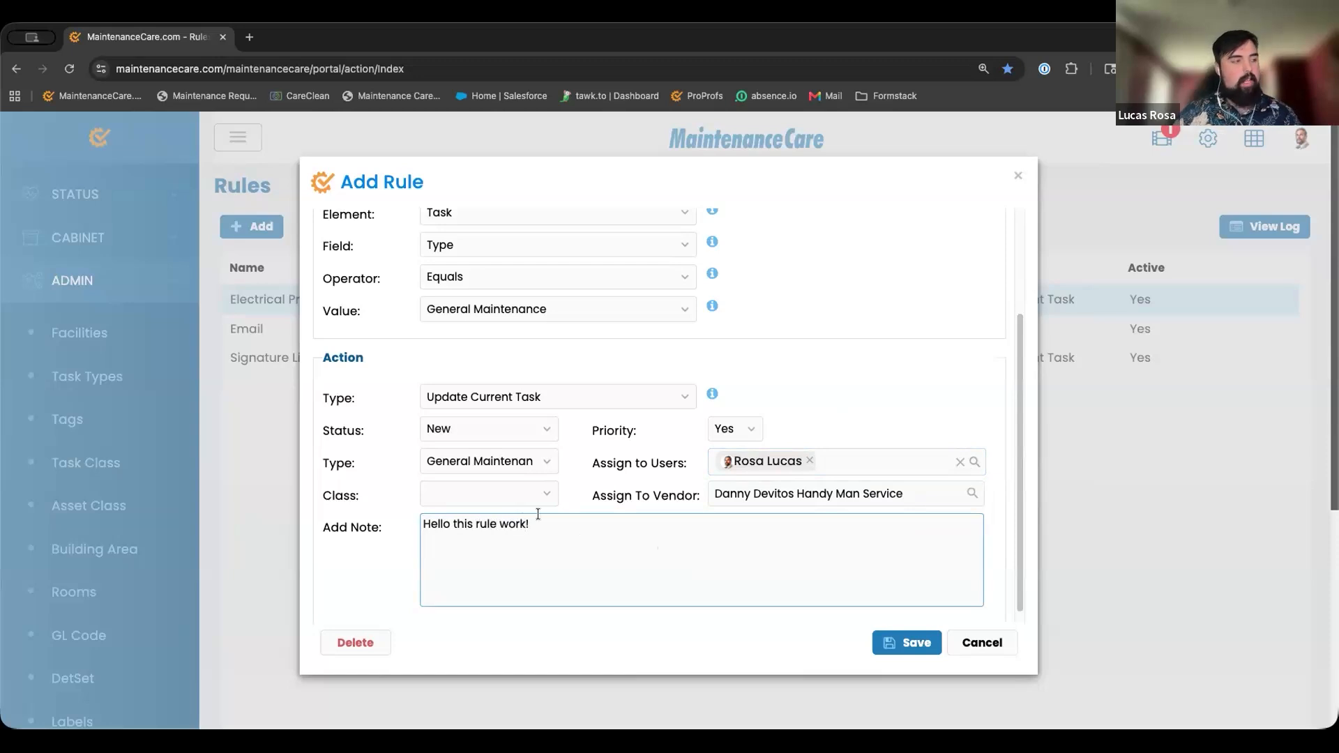
left_click(919, 643)
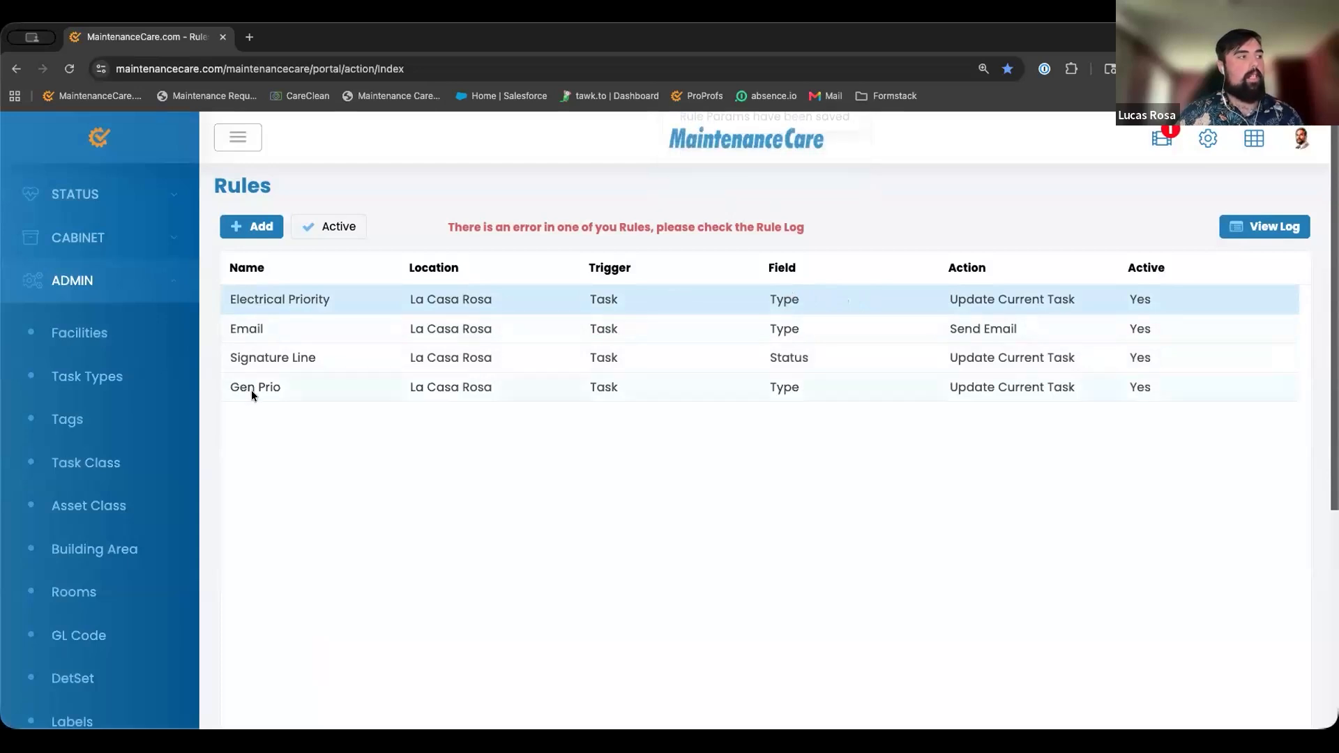
- Reopen the Gen Prio rule to review its trigger and action settings, then close it without changes
left_click(292, 387)
scroll(600, 295, "down", 2)
scroll(621, 307, "down", 2)
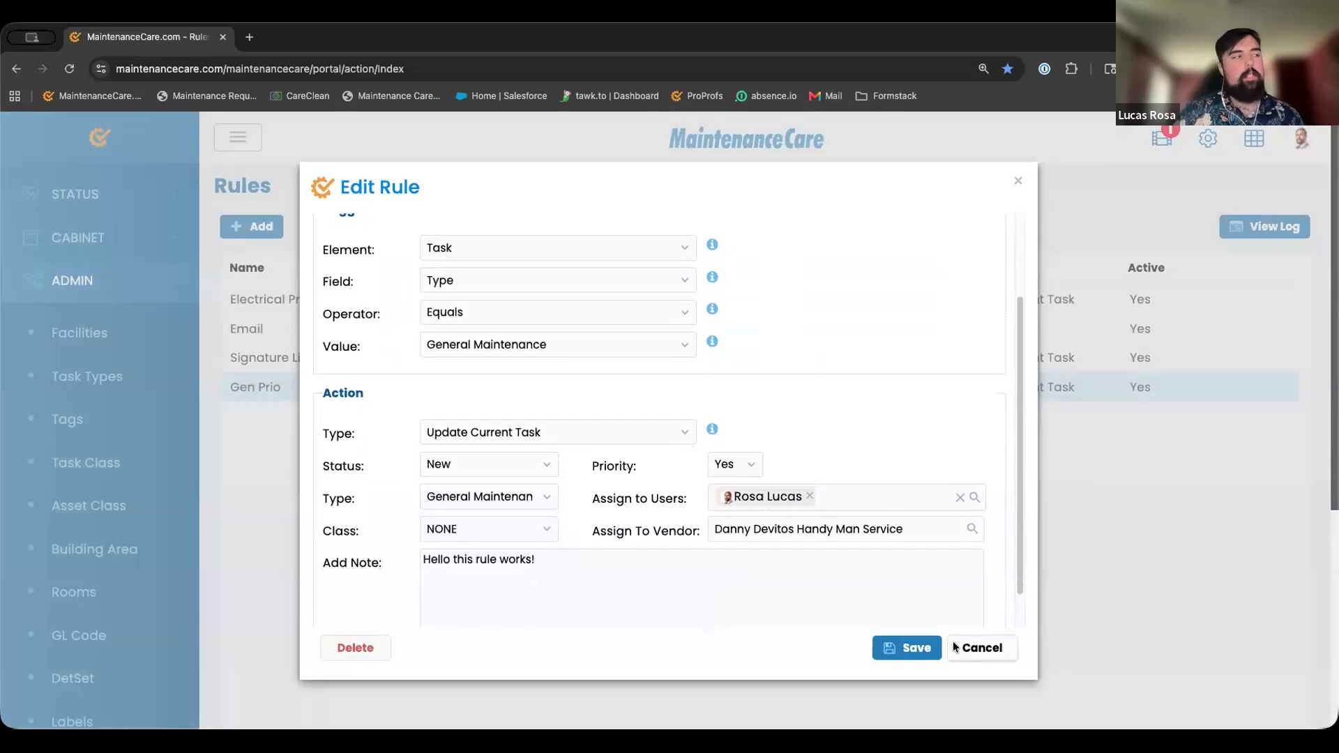
left_click(976, 648)
- Start a new task for the La Casa Rosa facility with the type General Maintenance
left_click(81, 197)
left_click(109, 251)
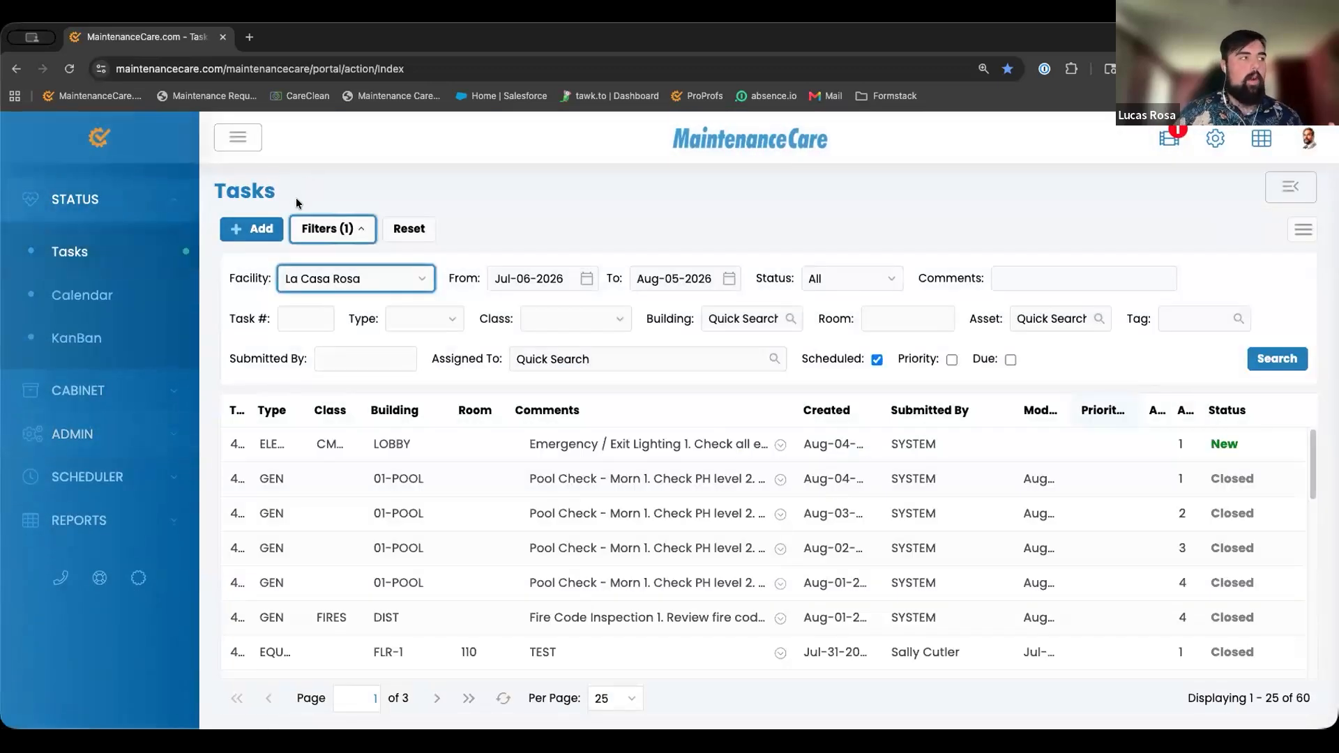
left_click(258, 231)
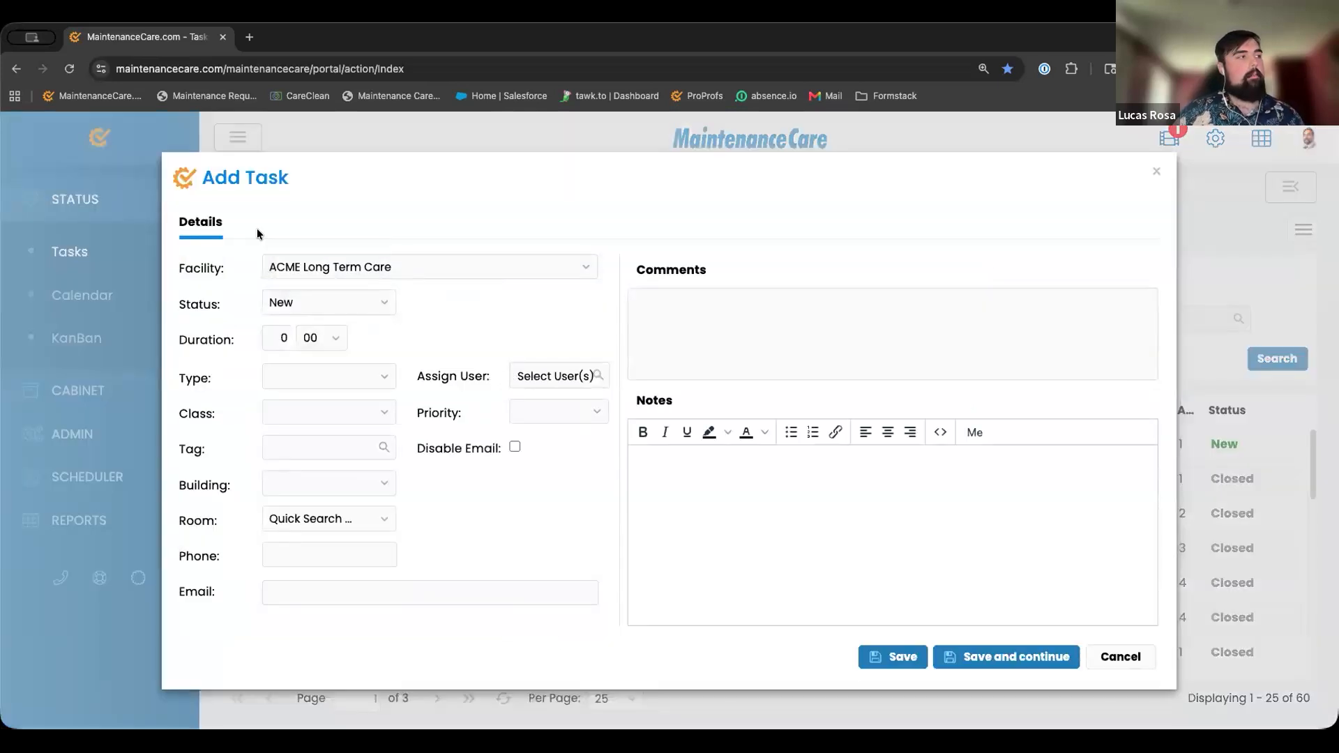
left_click(585, 273)
left_click(319, 362)
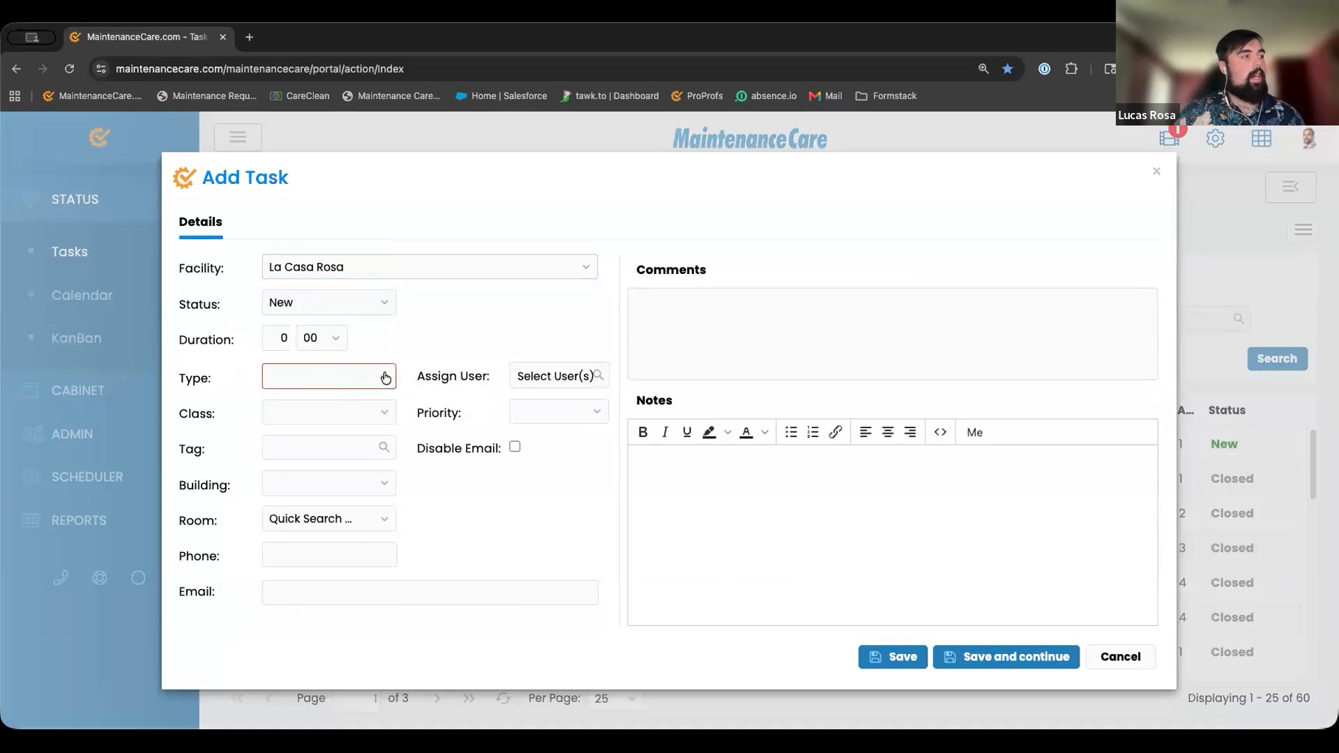
left_click(380, 375)
left_click(335, 495)
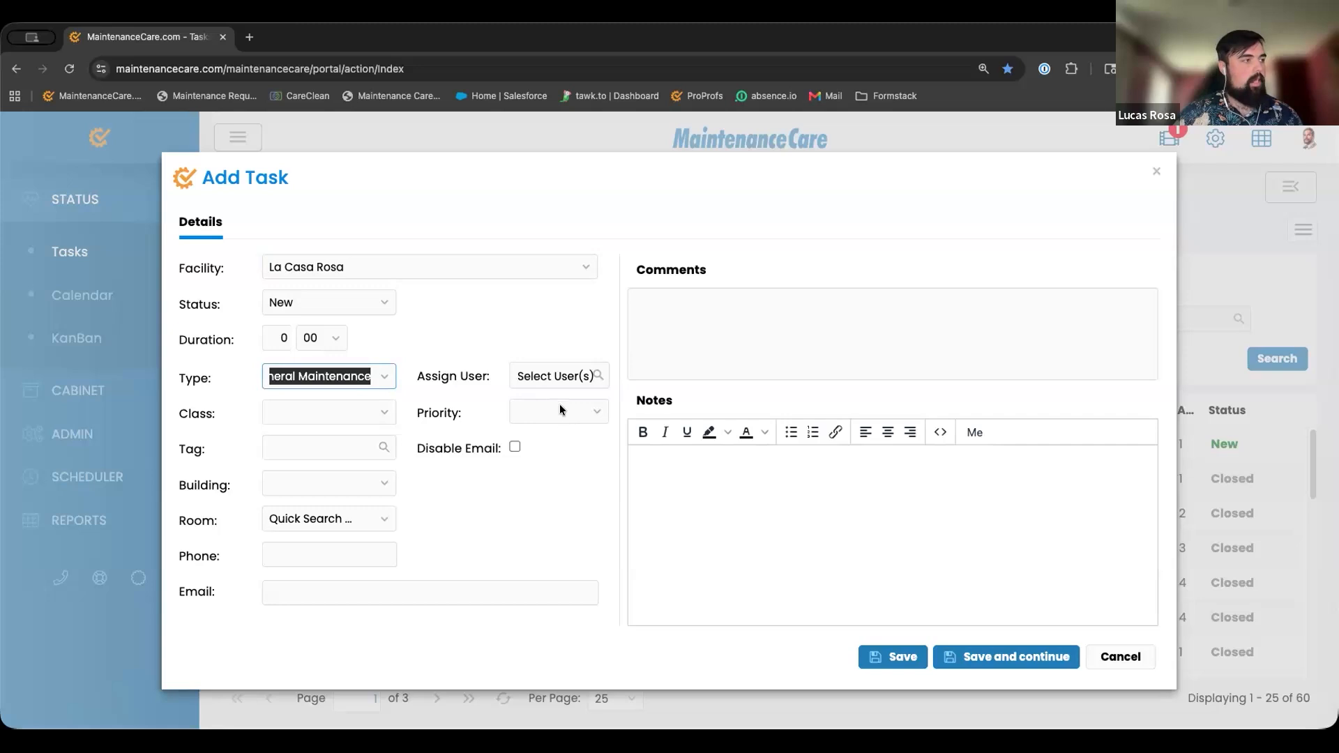
- Enter the comment "Help there is a leak in the hallway!" and save the new task
left_click(722, 297)
type("Help ther")
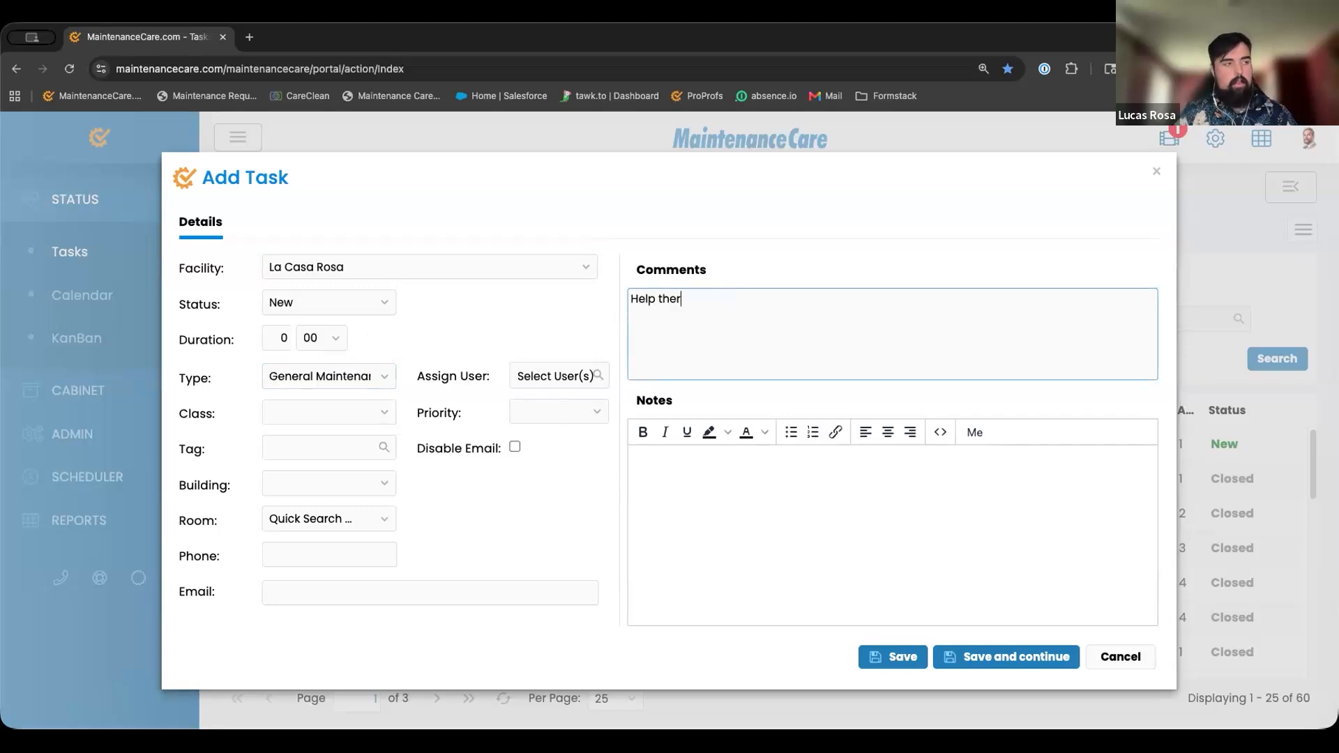
type("e is a leak in the hallway!")
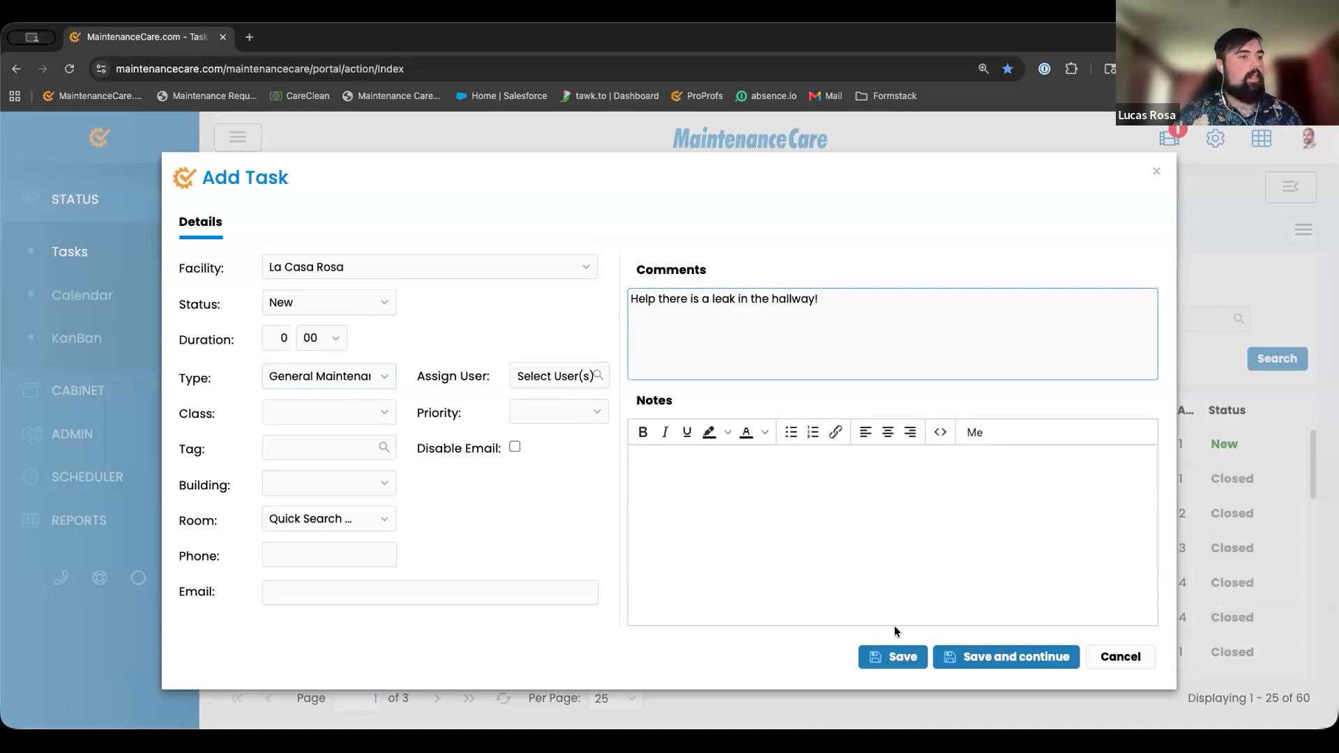
left_click(896, 650)
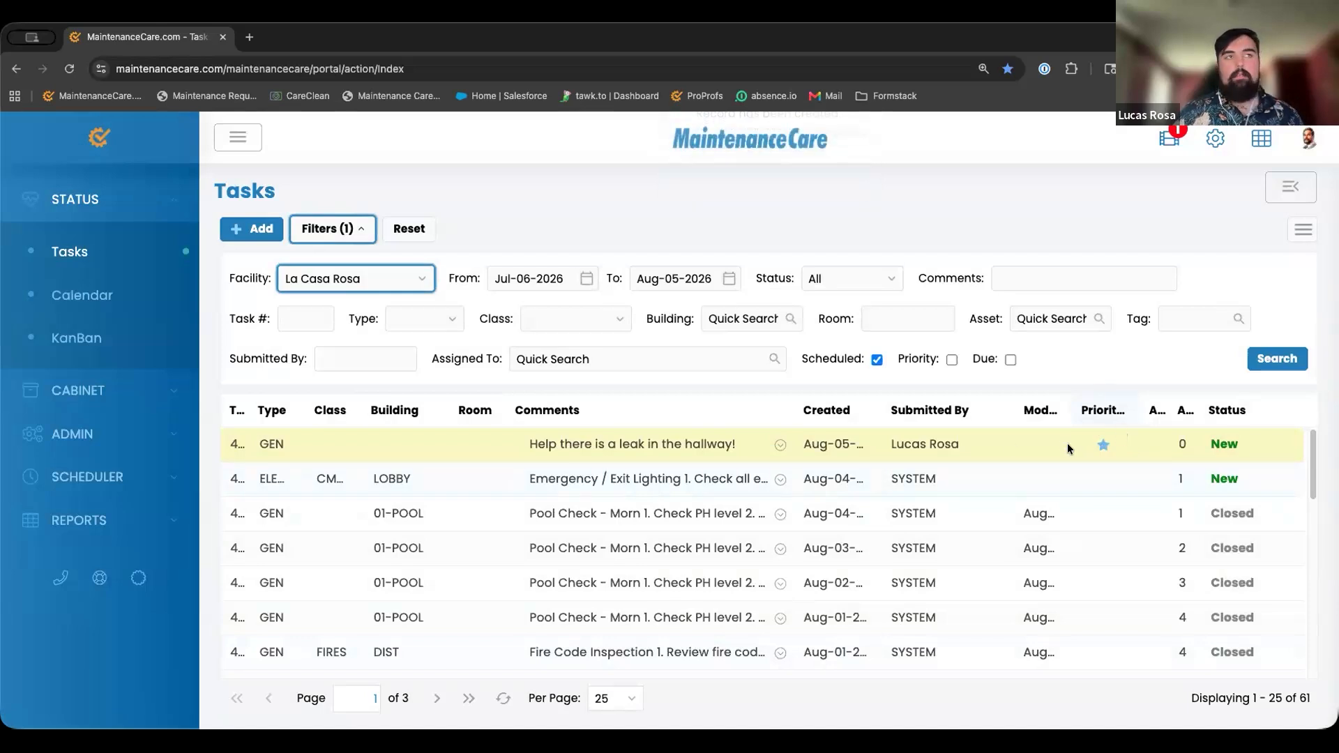
- Open the new hallway leak task and check its vendor, notes and assigned user against the rule
double_click(913, 444)
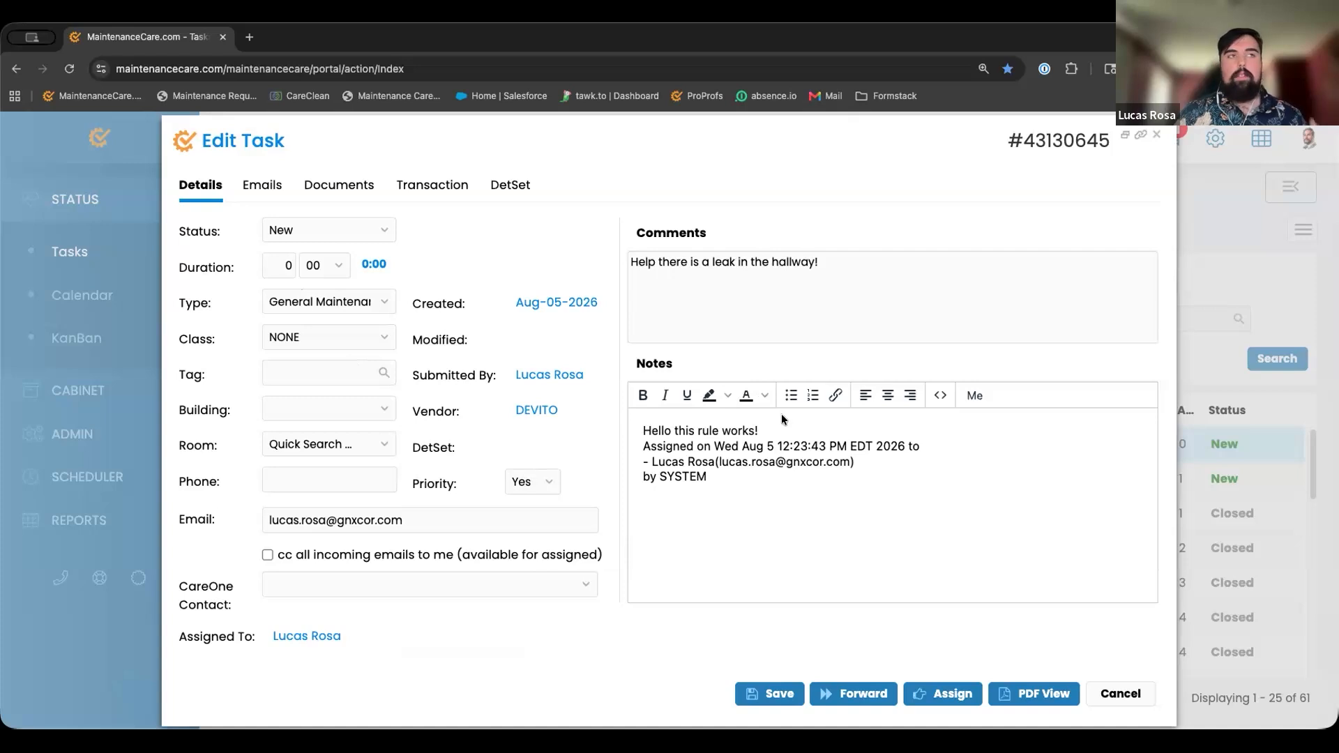
left_click_drag(560, 411, 504, 410)
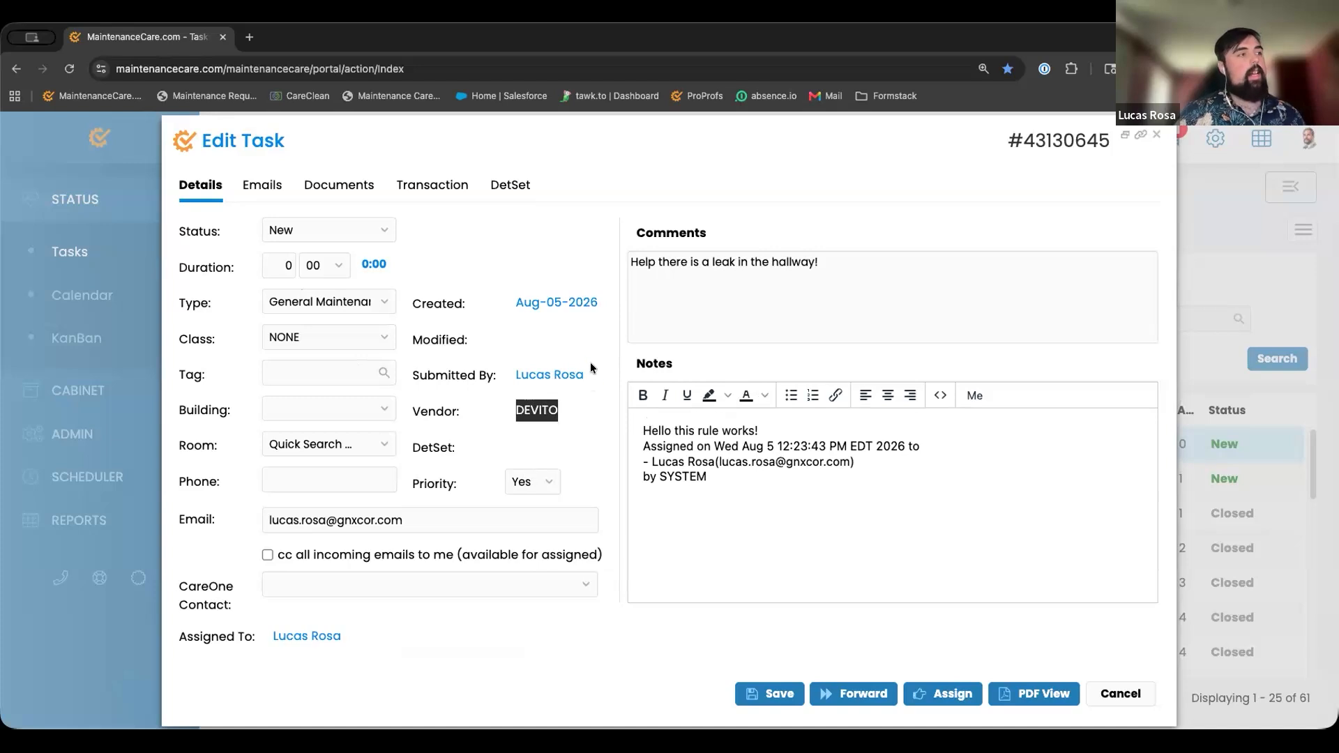
left_click_drag(737, 486, 636, 490)
left_click(368, 631)
left_click_drag(368, 630, 264, 630)
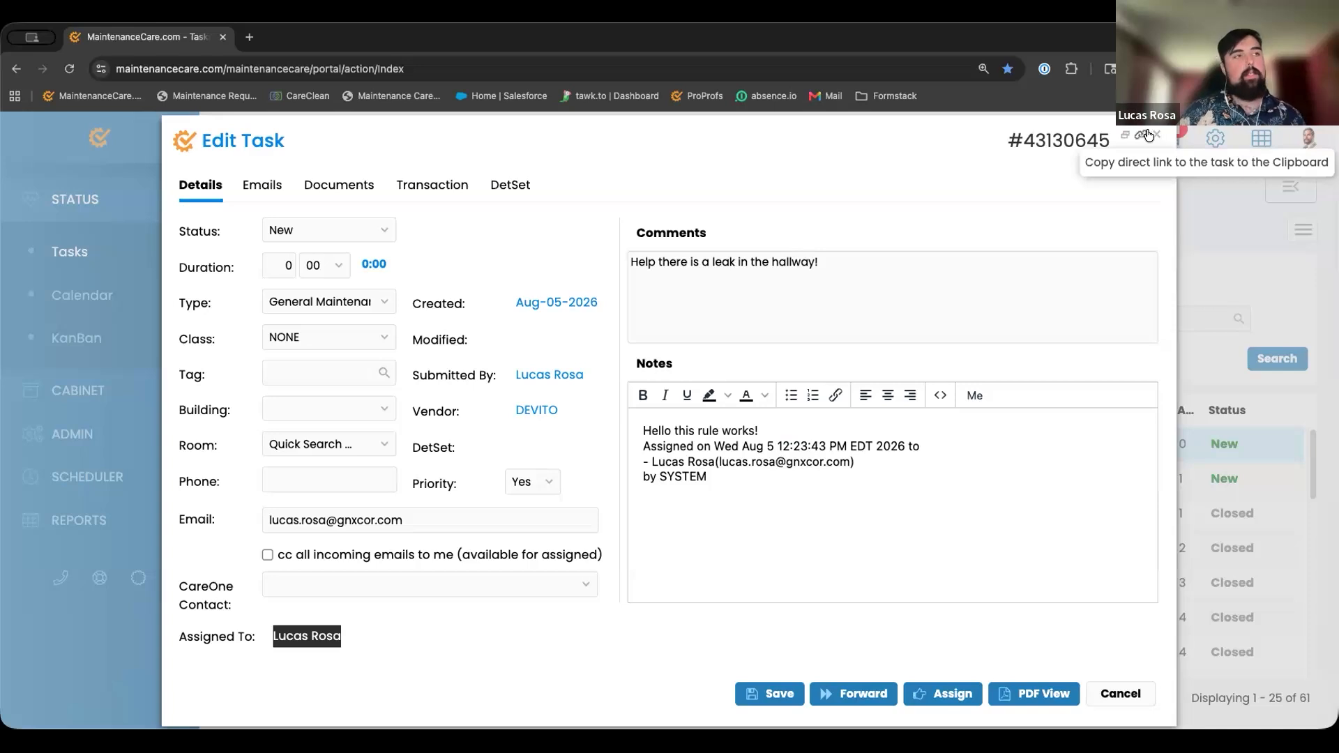
- Copy the direct link to the hallway leak task to the clipboard and close the task
left_click(1144, 134)
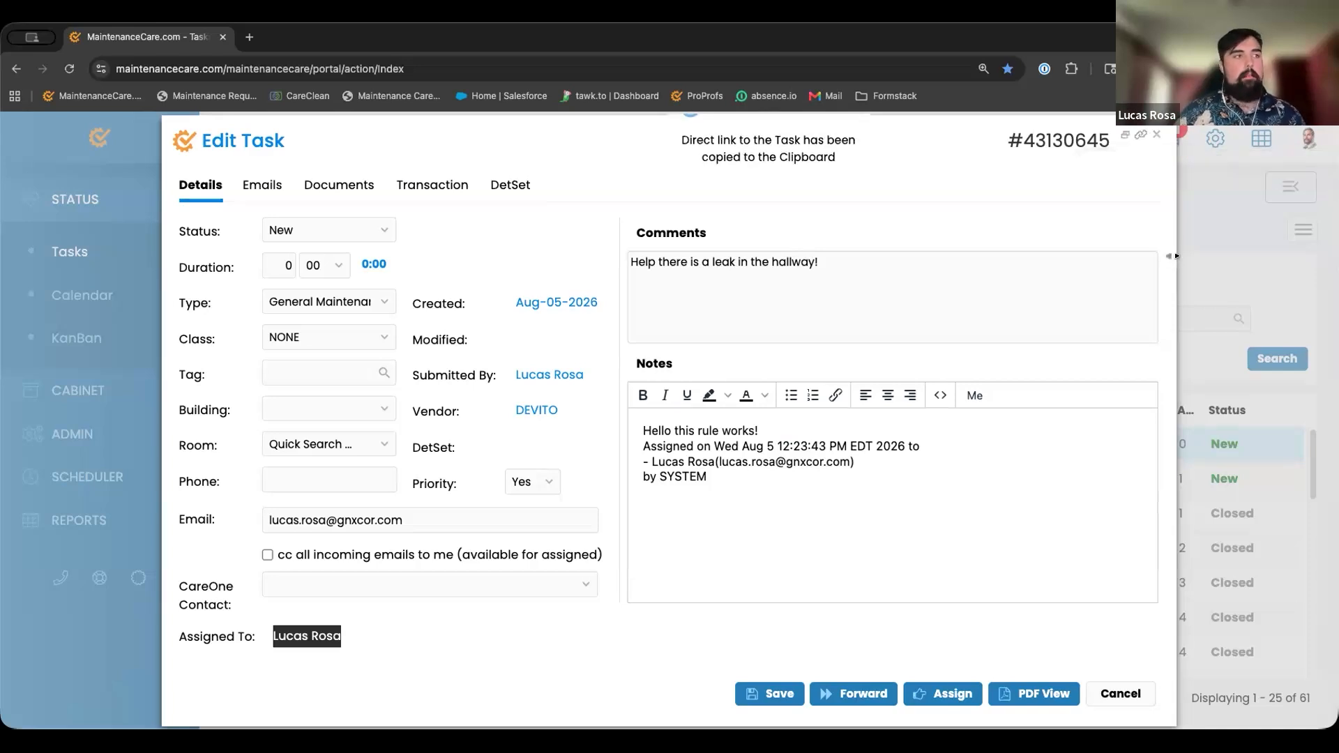
left_click(1157, 135)
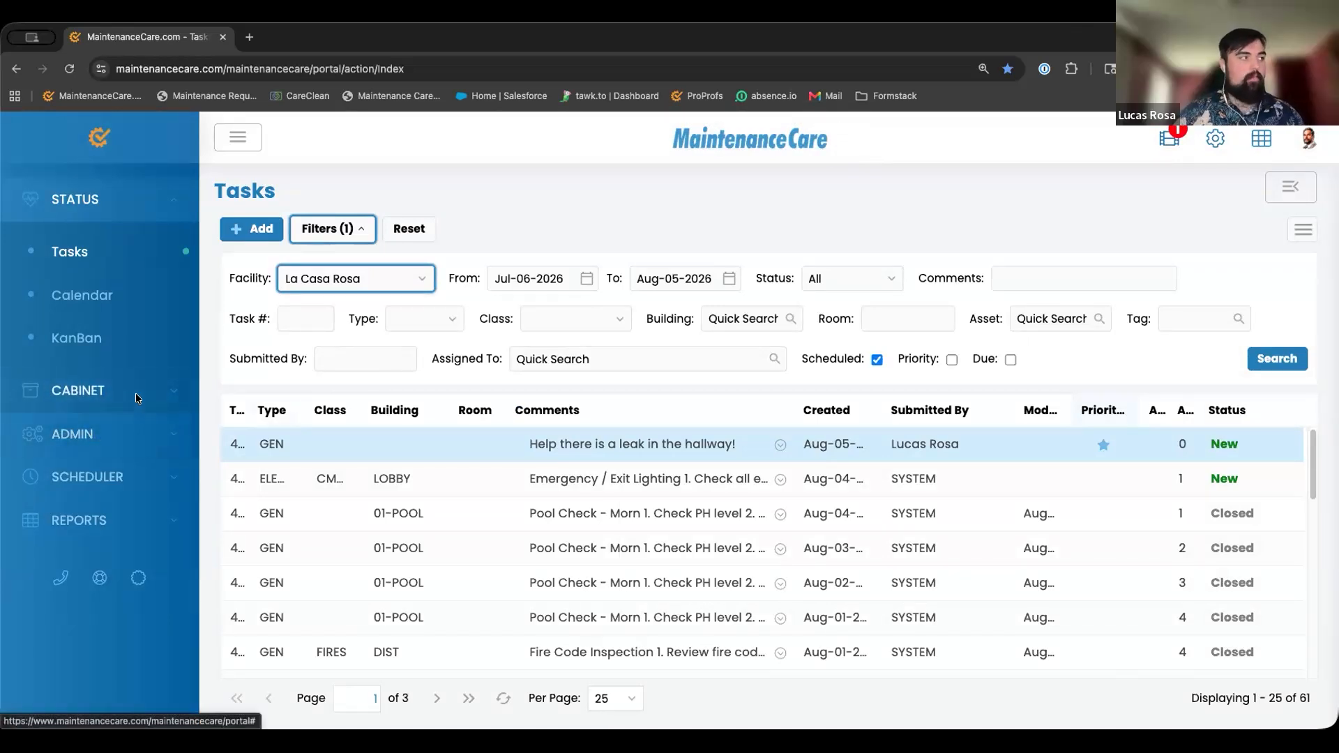
- Review the admin Labels page, covering the renamed labels and the custom statuses
left_click(124, 436)
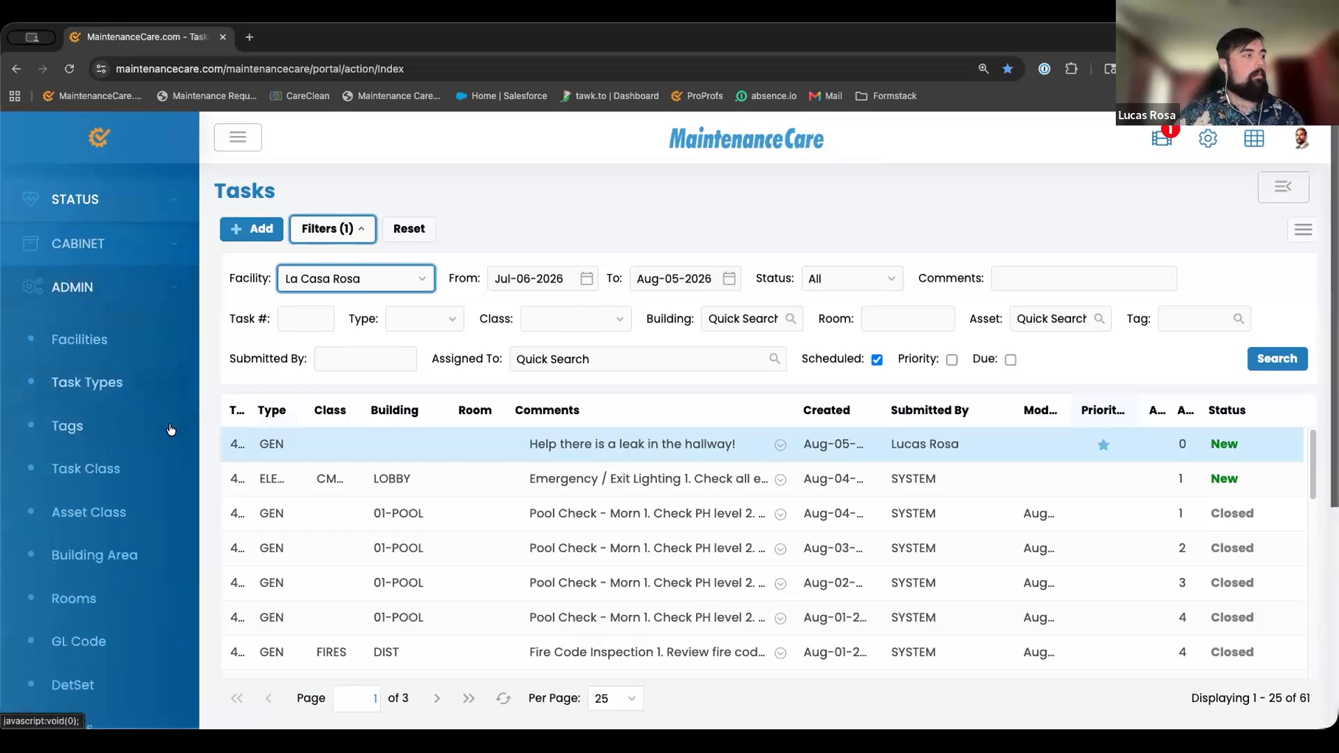
scroll(145, 565, "down", 3)
left_click(63, 534)
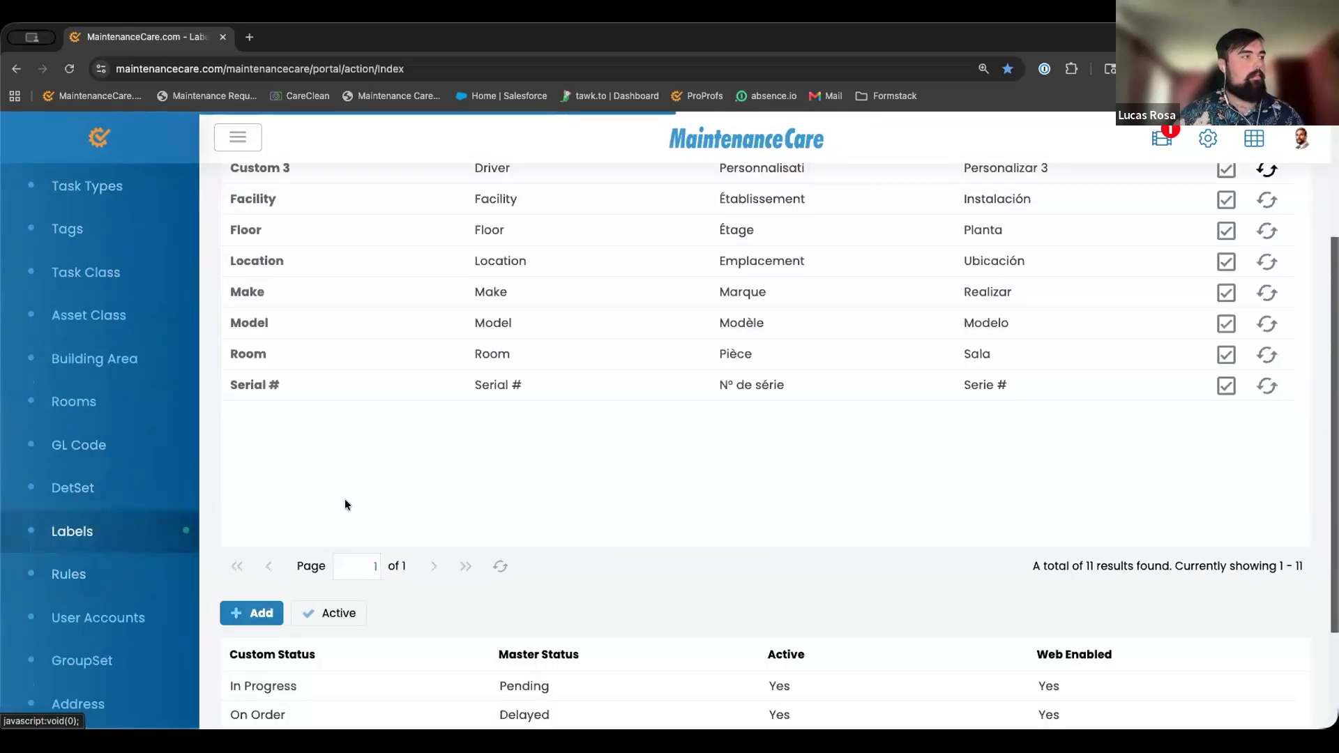
scroll(357, 493, "up", 1)
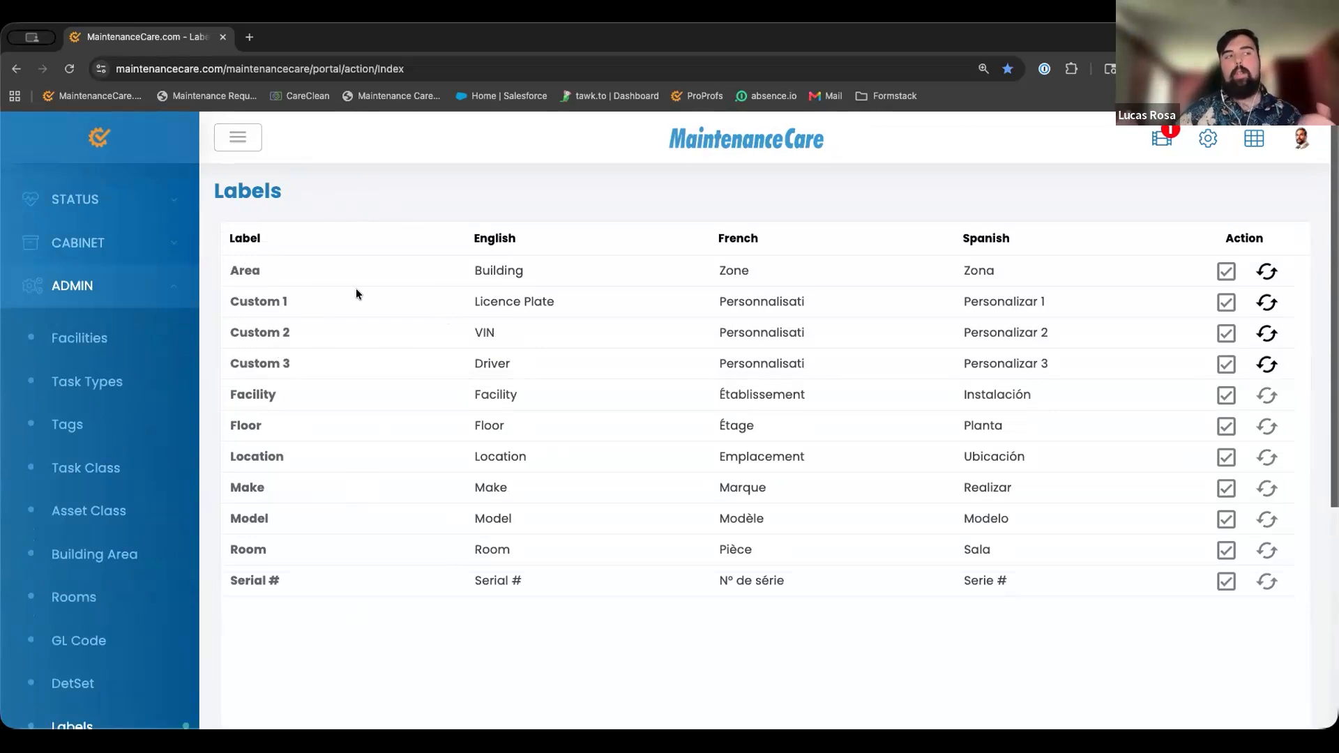
scroll(359, 317, "down", 5)
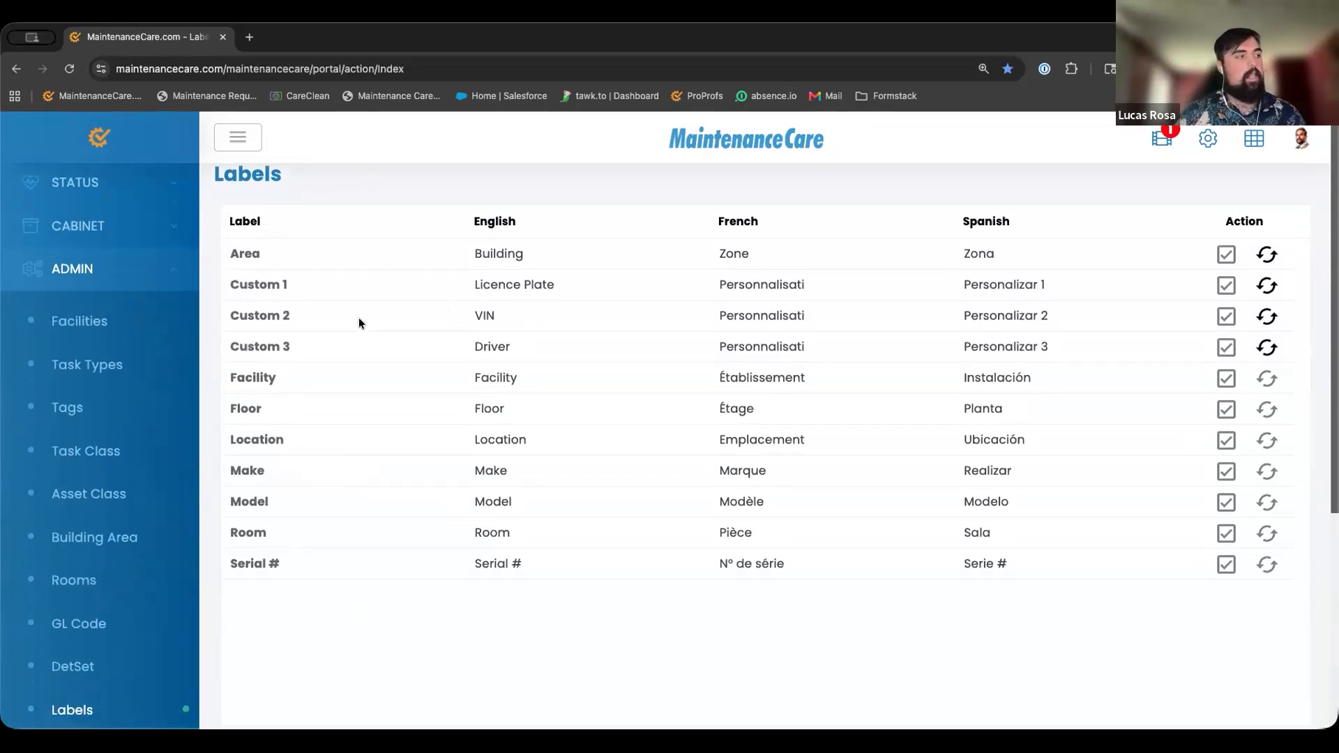
scroll(258, 279, "up", 1)
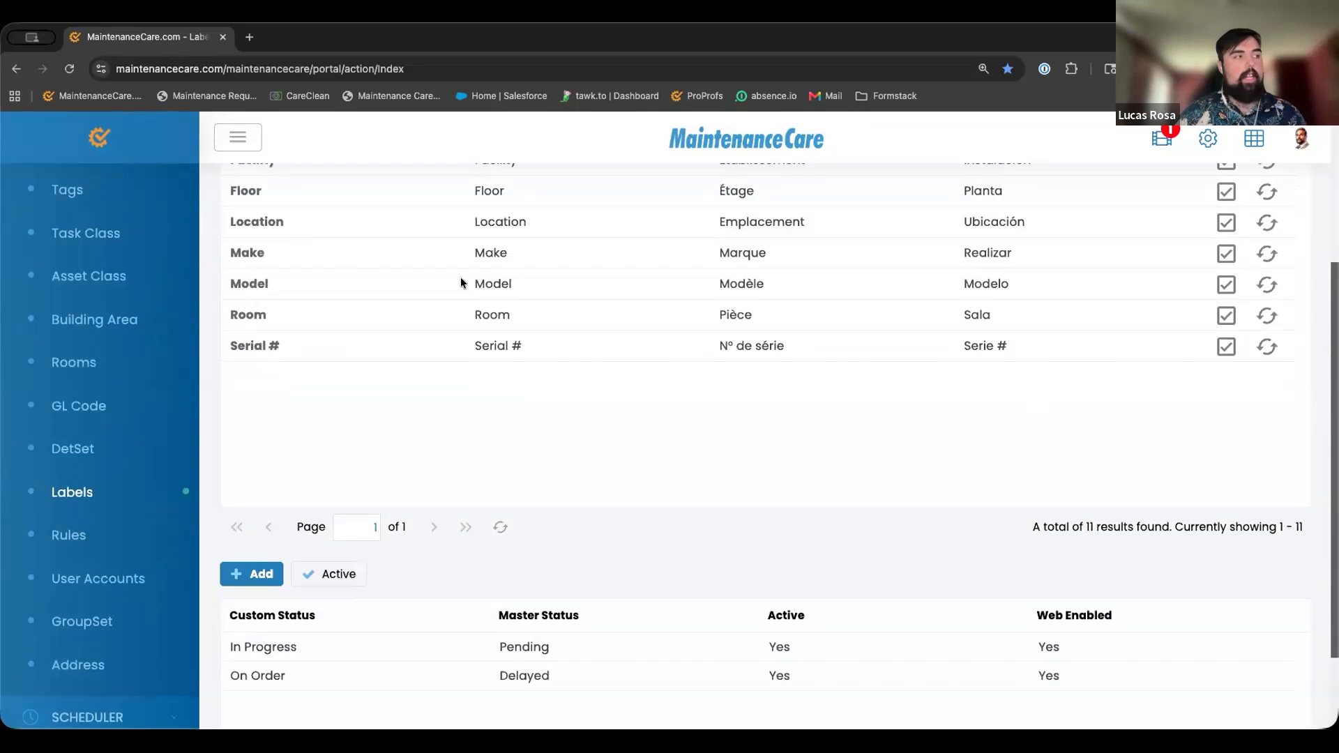
scroll(474, 363, "down", 2)
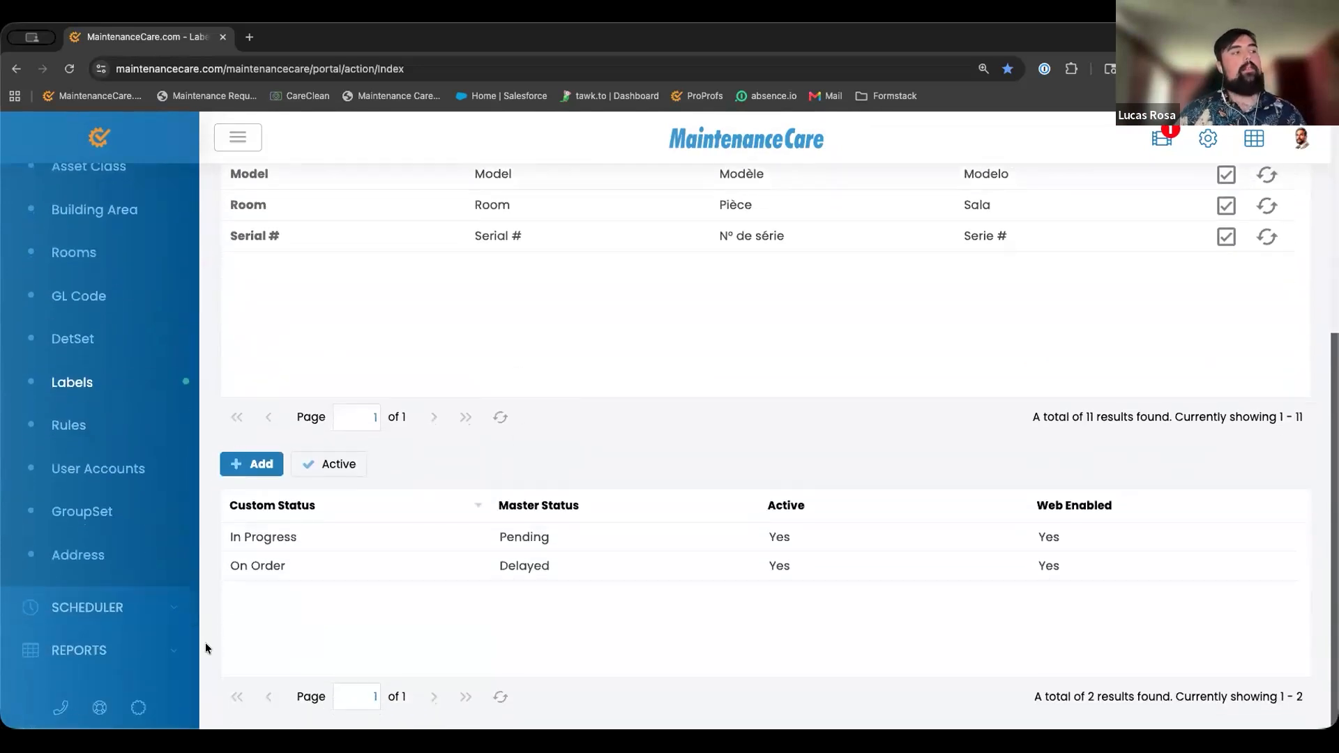
scroll(662, 344, "up", 6)
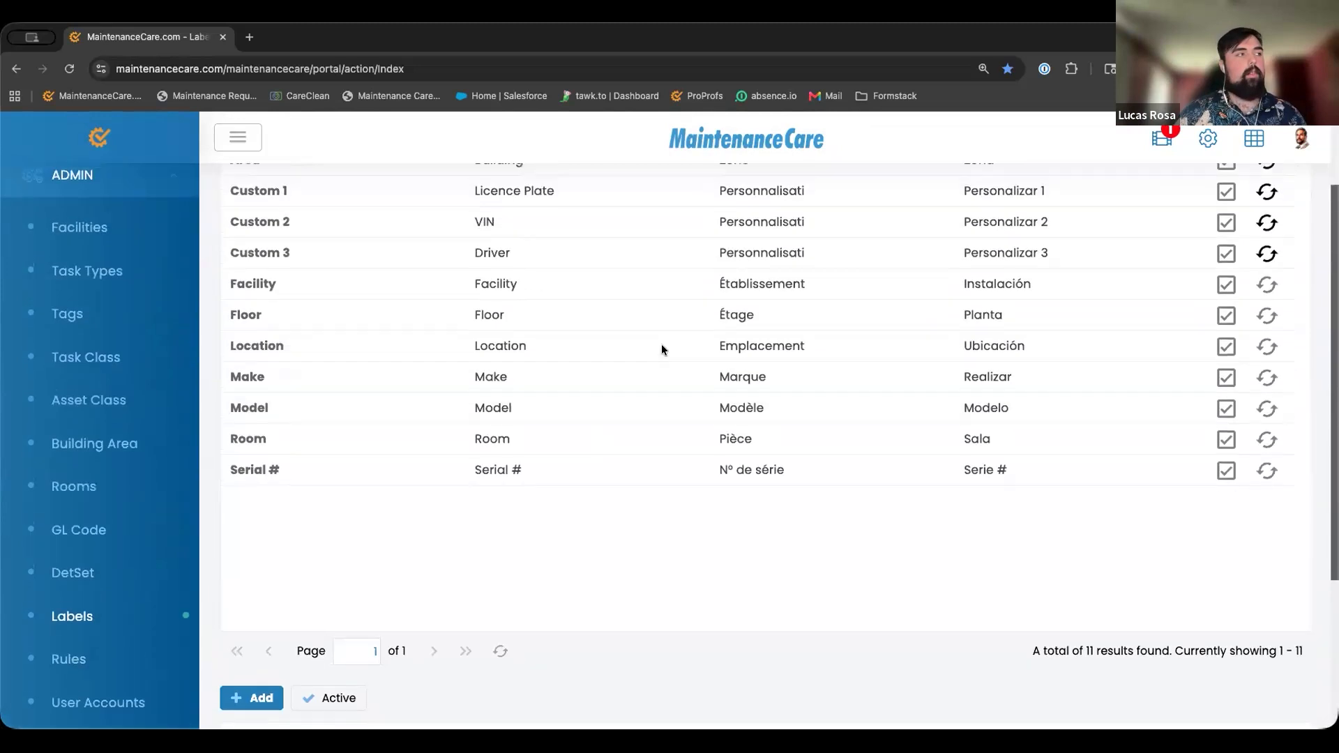
scroll(520, 457, "down", 6)
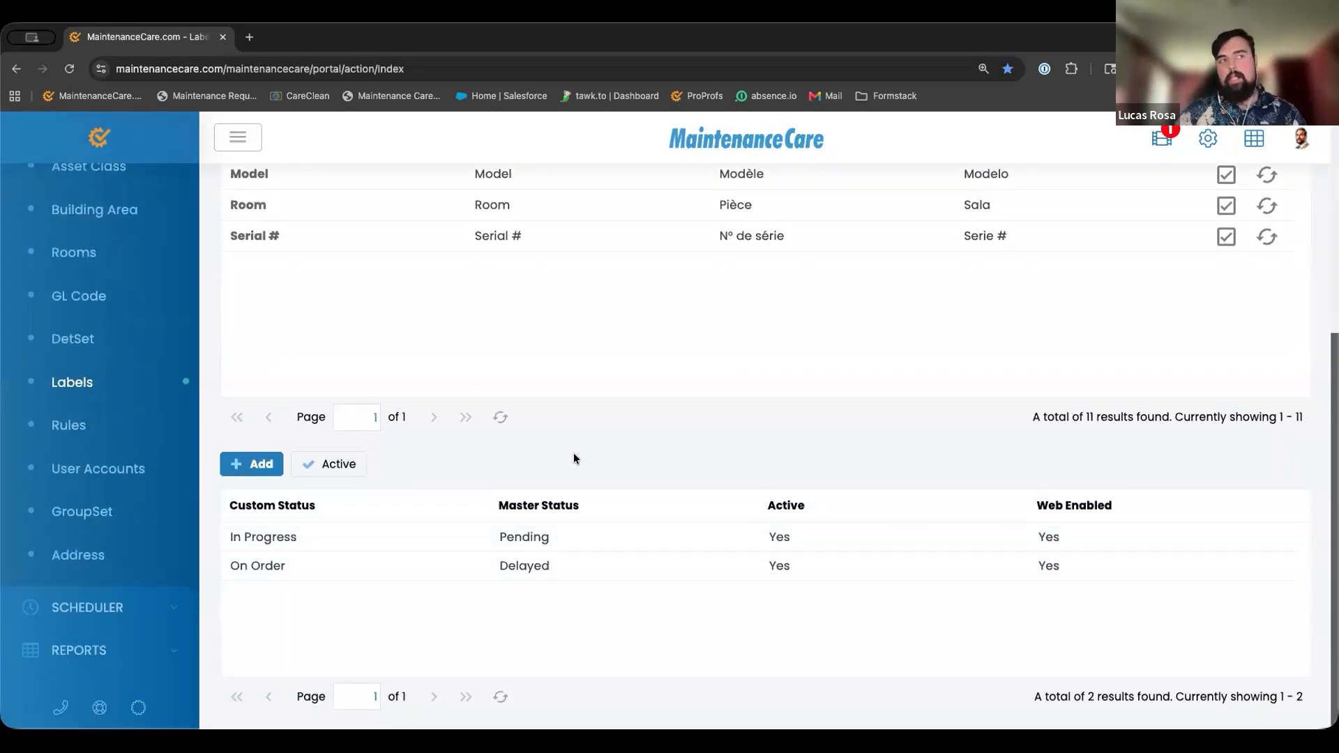
scroll(632, 430, "up", 5)
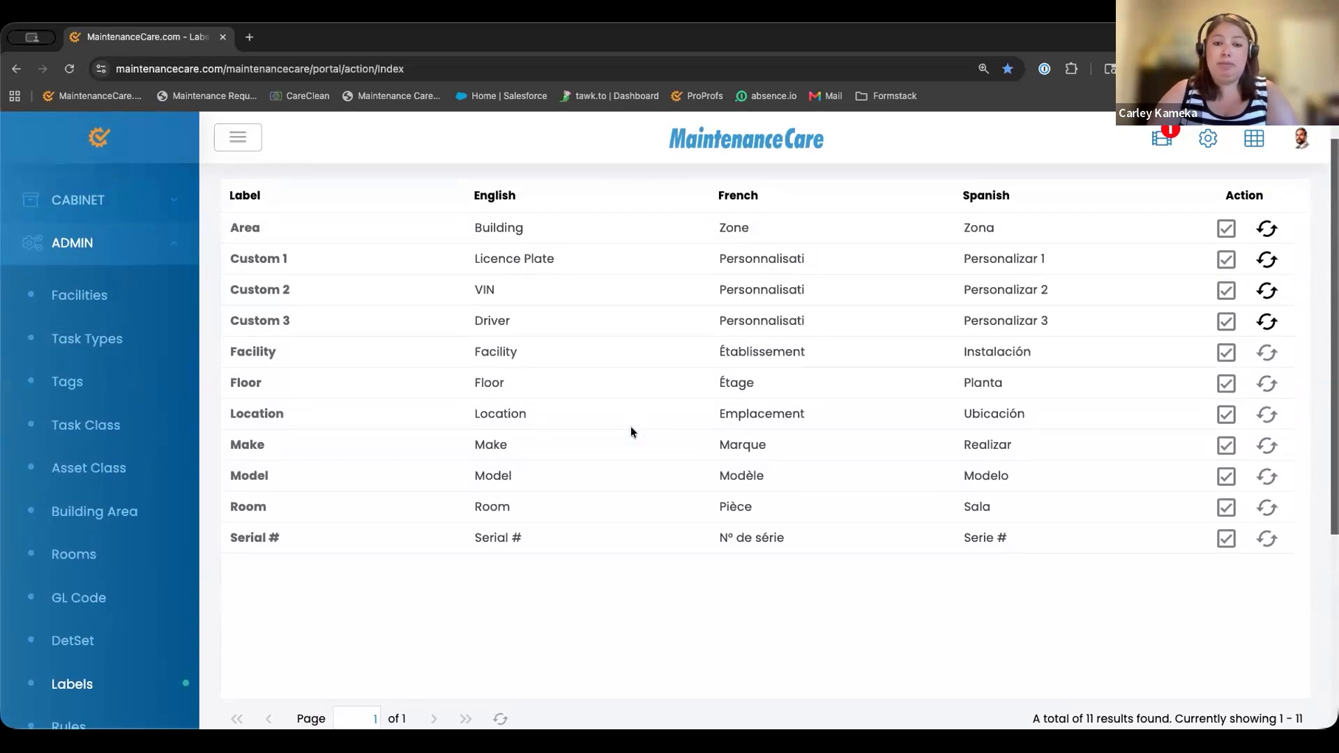
- Inspect the In Progress custom status's settings and close them without changes
scroll(636, 431, "down", 5)
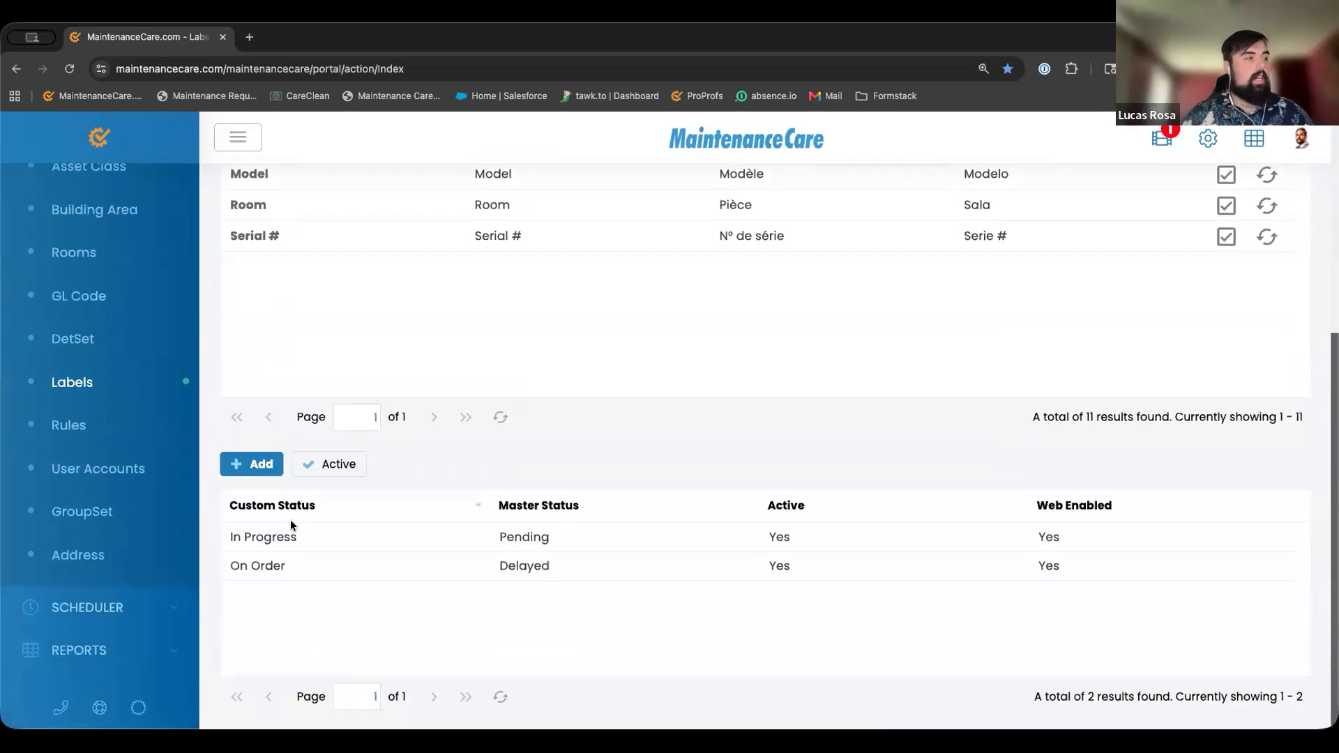
left_click(293, 538)
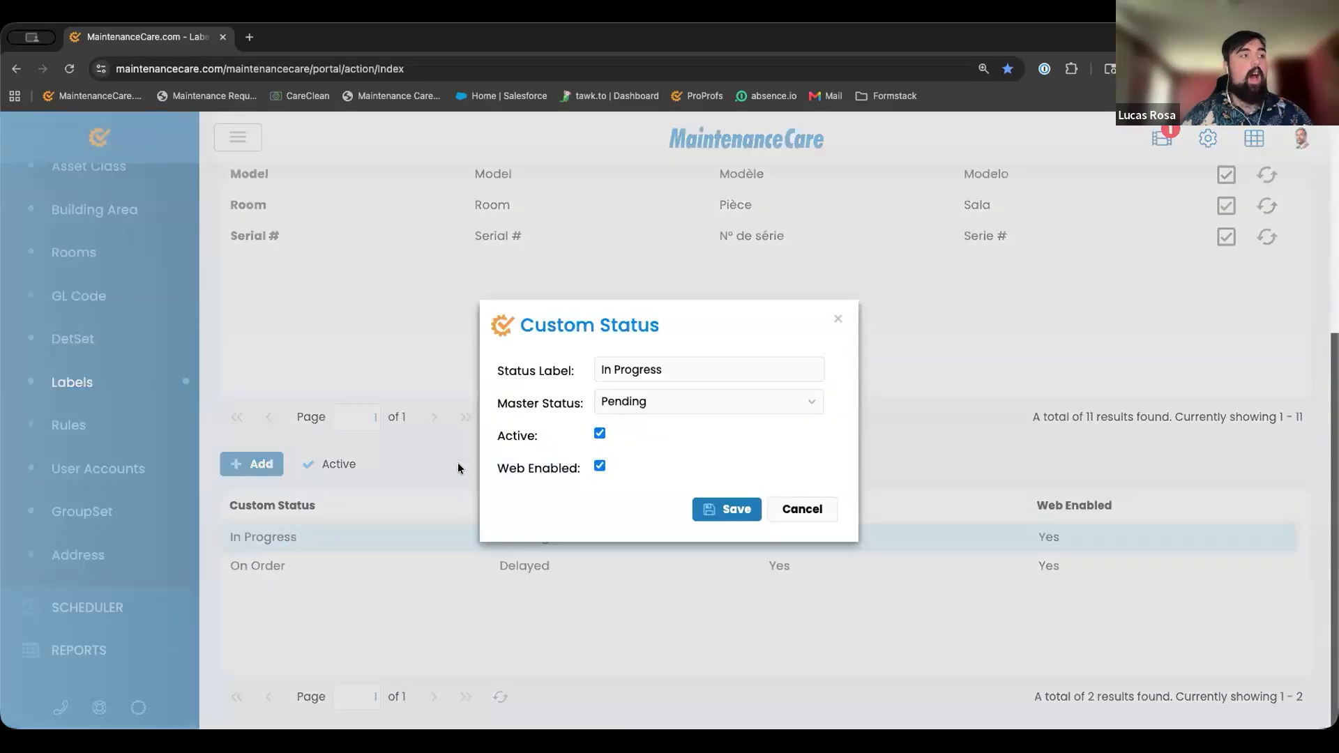
left_click(837, 320)
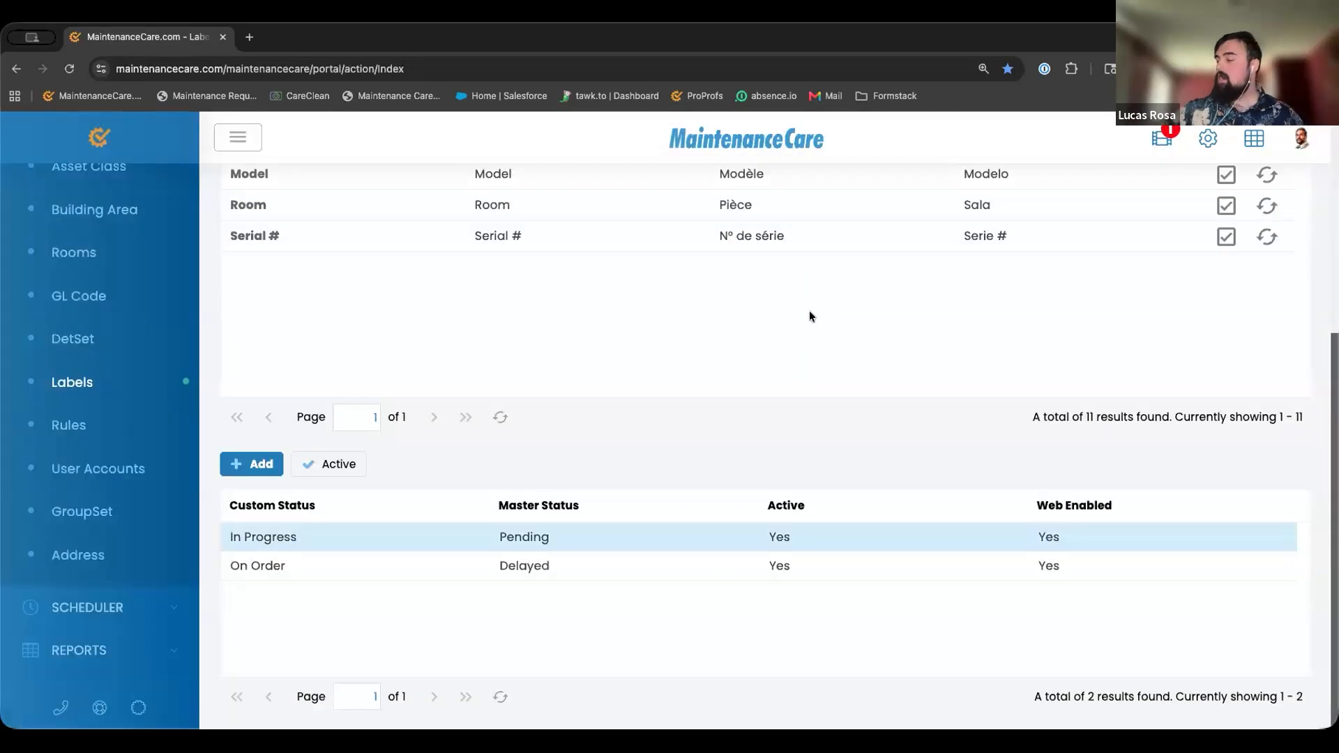